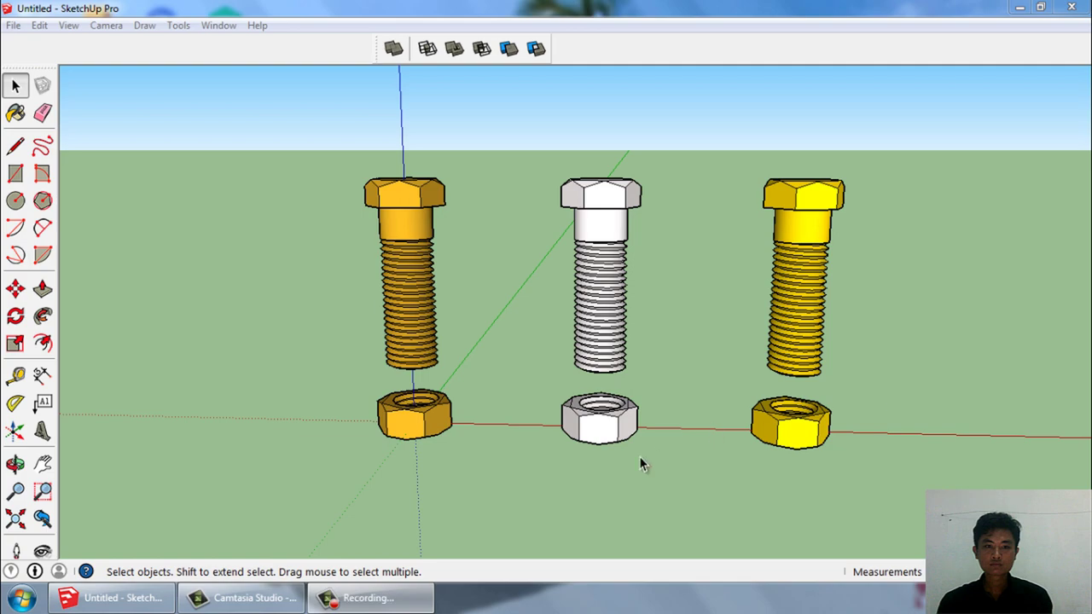
- Orbit around the existing bolts and nuts to view them in a row from low
mouse_move(798, 454)
middle_mouse_down()
mouse_move(756, 447)
mouse_move(691, 516)
mouse_move(647, 507)
mouse_move(907, 531)
mouse_move(682, 521)
middle_mouse_up()
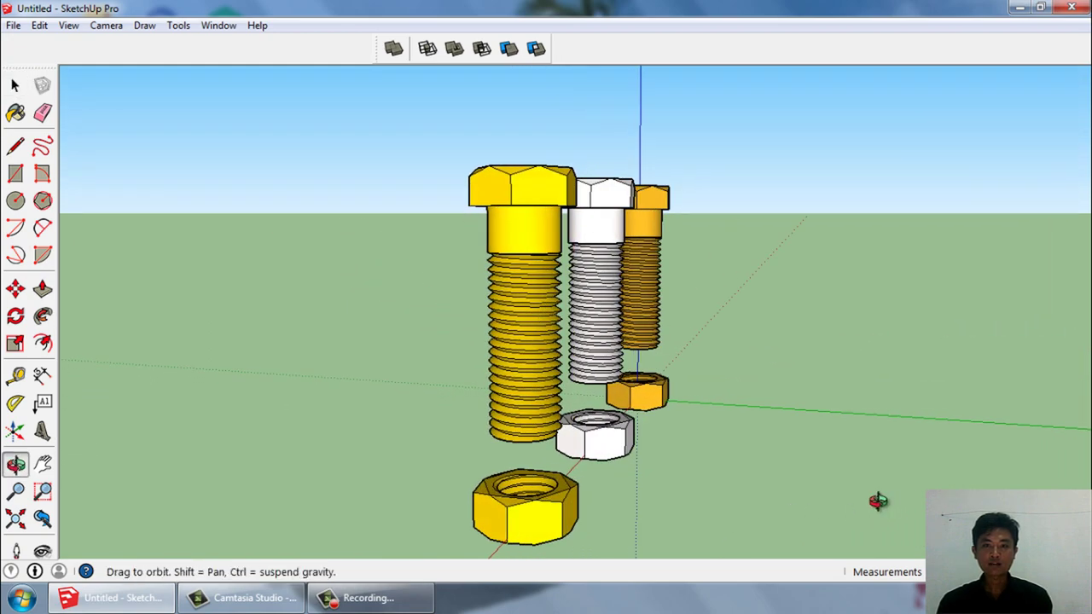
mouse_move(877, 501)
middle_mouse_down()
mouse_move(745, 504)
mouse_move(892, 495)
mouse_move(751, 502)
mouse_move(870, 498)
mouse_move(465, 454)
middle_mouse_up()
mouse_move(907, 519)
middle_mouse_down()
mouse_move(671, 418)
mouse_move(919, 510)
mouse_move(824, 483)
mouse_move(916, 495)
mouse_move(745, 470)
mouse_move(916, 466)
mouse_move(870, 475)
mouse_move(1072, 441)
mouse_move(917, 456)
mouse_move(872, 478)
mouse_move(950, 446)
mouse_move(865, 476)
mouse_move(852, 493)
middle_mouse_up()
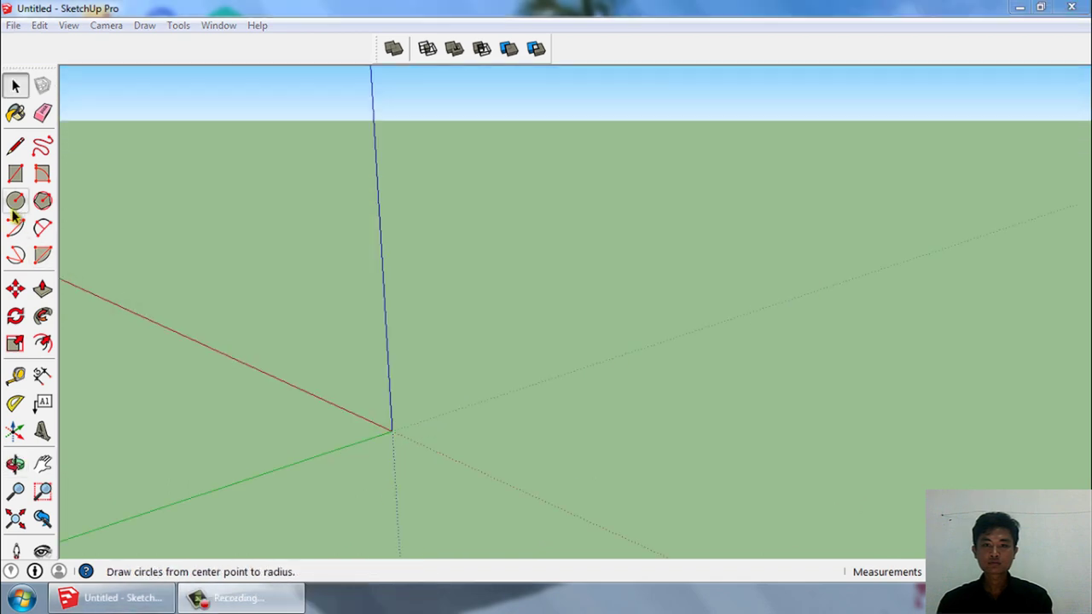
- Draw a circle at the origin with its radius along the red axis
left_click(15, 203)
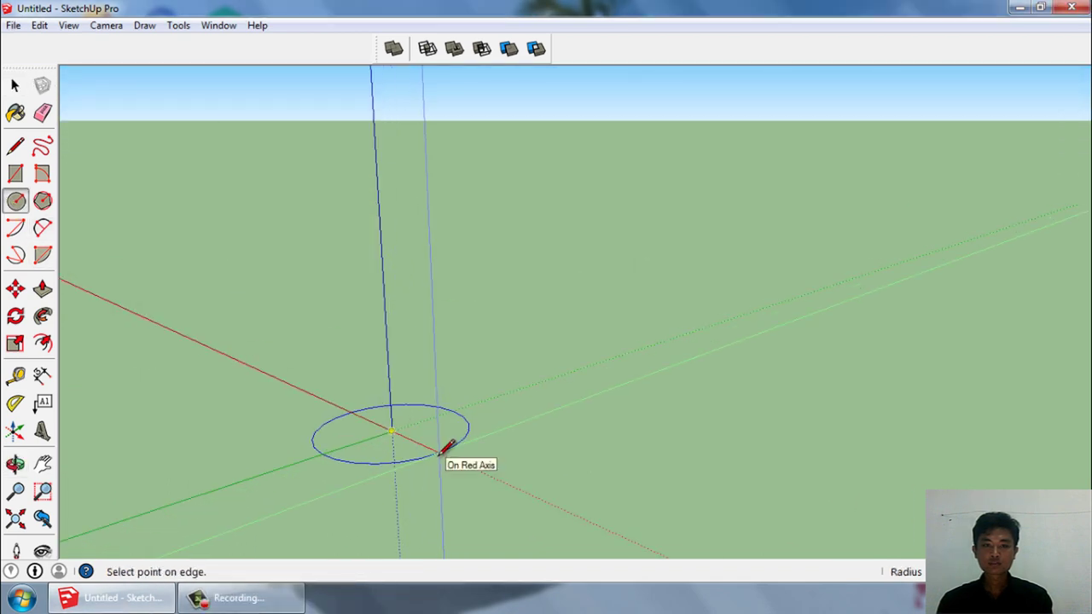
left_click(443, 450)
key("space")
scroll(382, 449, "up", 5)
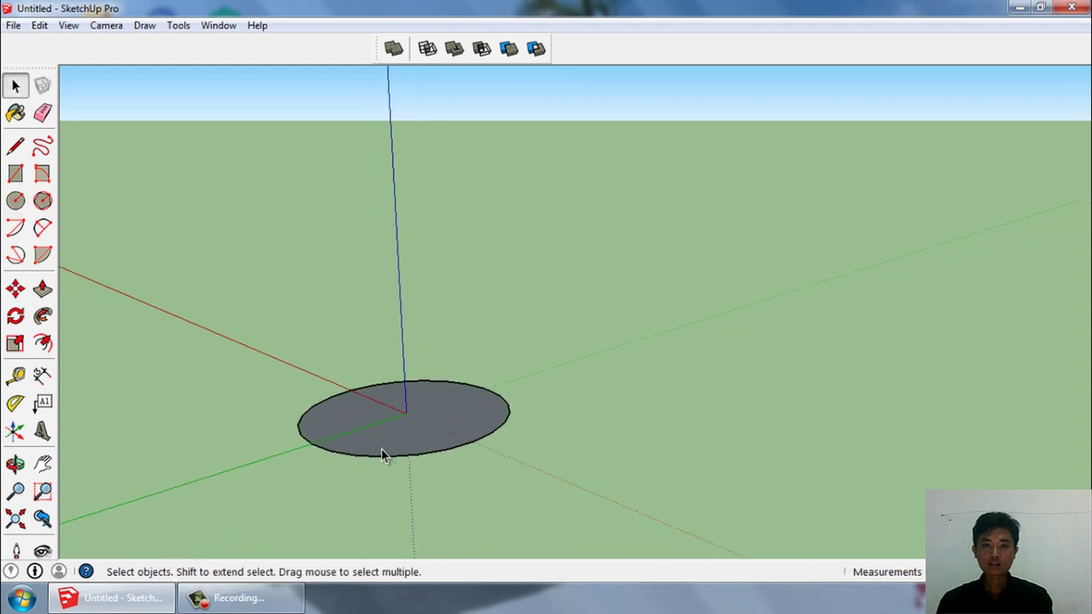
scroll(404, 441, "up", 1)
middle_click_drag(405, 434, 445, 525)
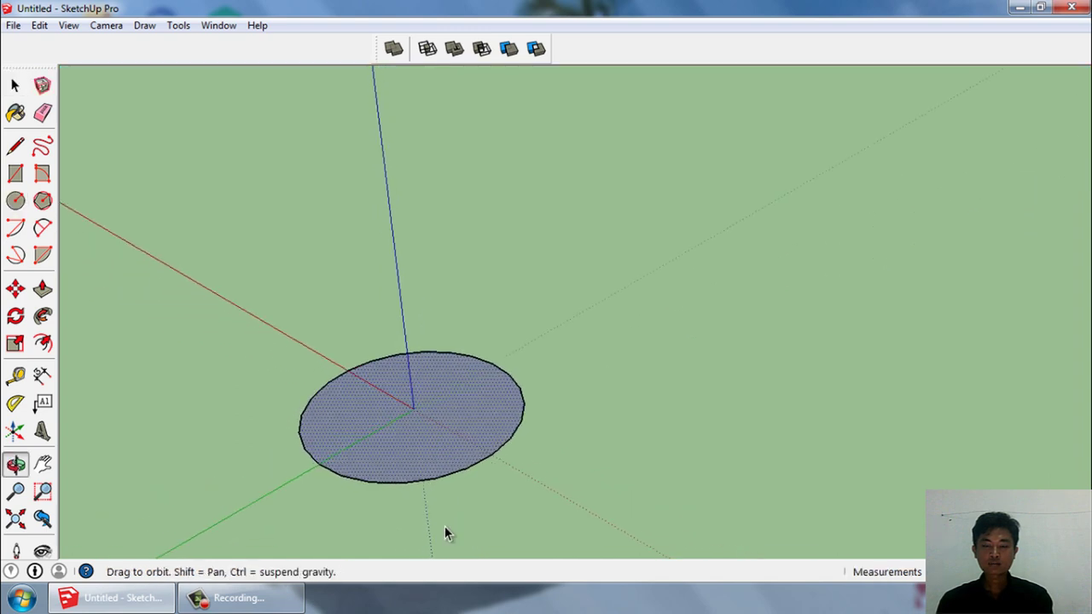
right_click(399, 407)
left_click(452, 357)
middle_click_drag(441, 439, 438, 414)
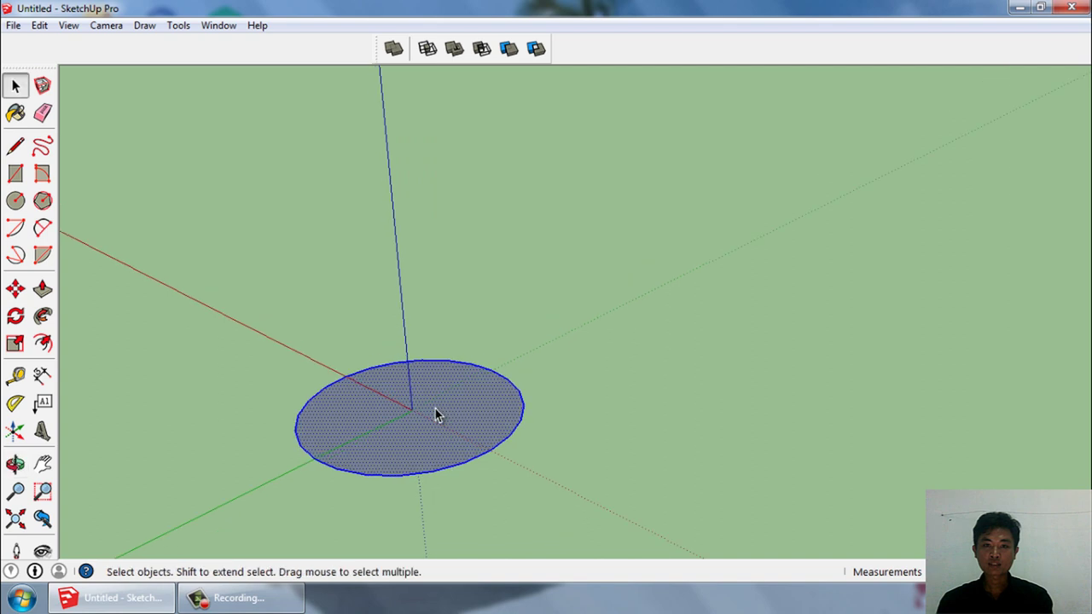
scroll(431, 431, "up", 2)
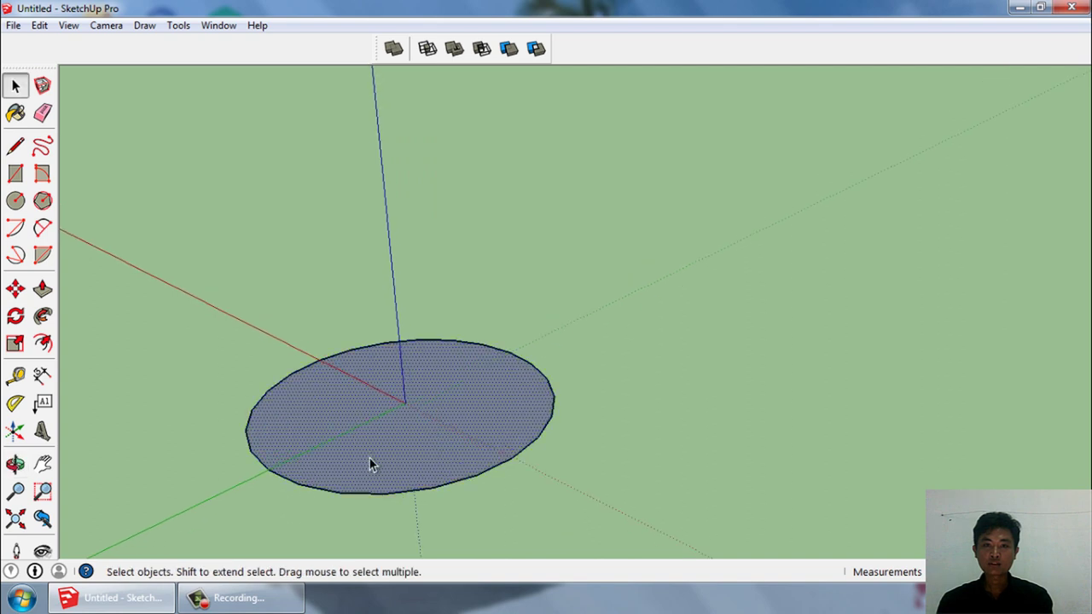
- Push/Pull the circle upward into a short cylinder
key("p")
left_click_drag(369, 458, 367, 429)
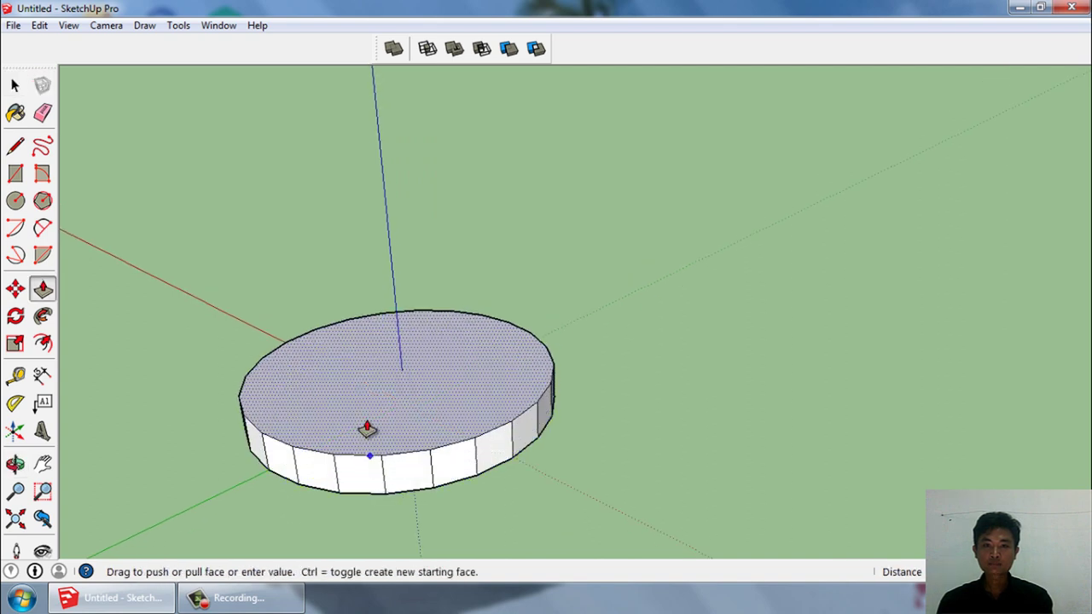
key("space")
middle_click_drag(432, 475, 479, 510)
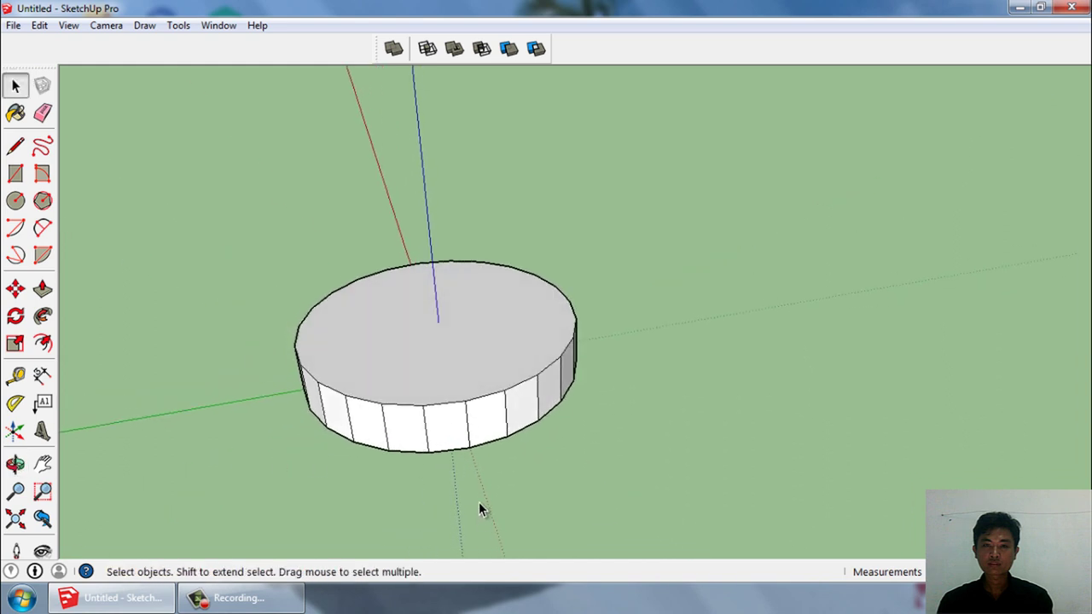
scroll(417, 403, "up", 2)
scroll(445, 352, "up", 2)
middle_click_drag(448, 349, 475, 256)
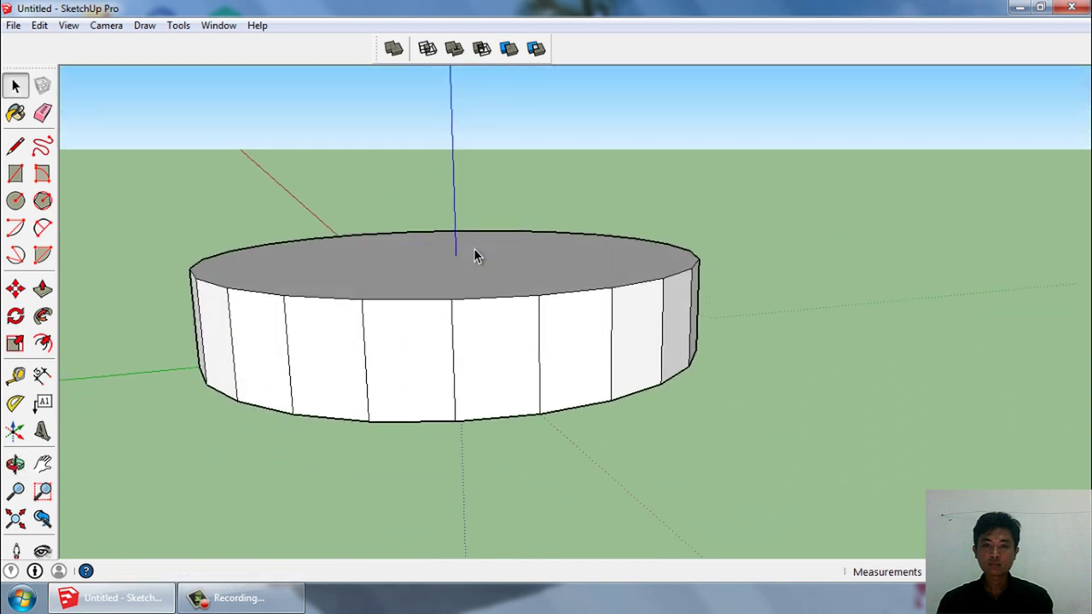
middle_click_drag(280, 264, 105, 213)
- Window-select the cylinder's top edge and delete it, leaving the base and vertical edges
left_click_drag(129, 195, 733, 294)
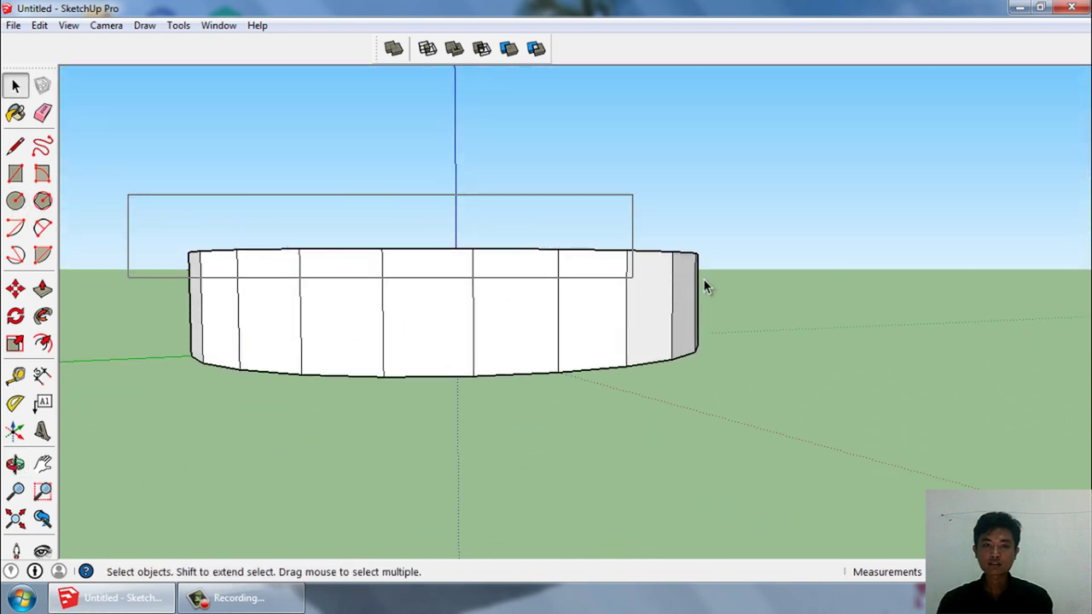
key("Delete")
middle_click_drag(733, 286, 686, 454)
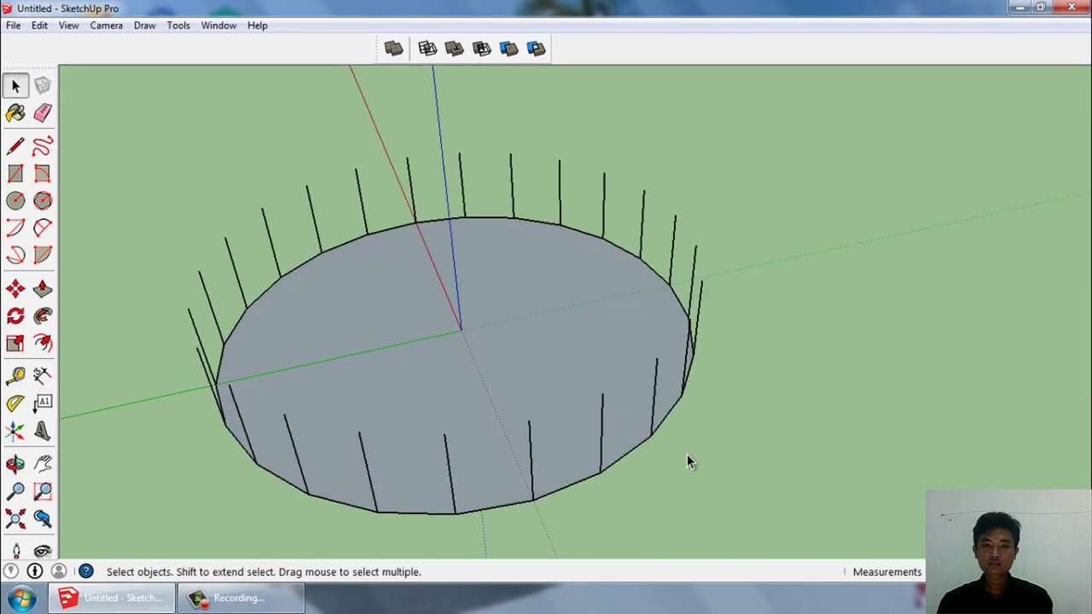
- Inspect the base with the Tape Measure and Protractor, then check the vertical edges
mouse_move(598, 478)
middle_mouse_down()
mouse_move(941, 341)
mouse_move(638, 402)
mouse_move(622, 366)
middle_mouse_up()
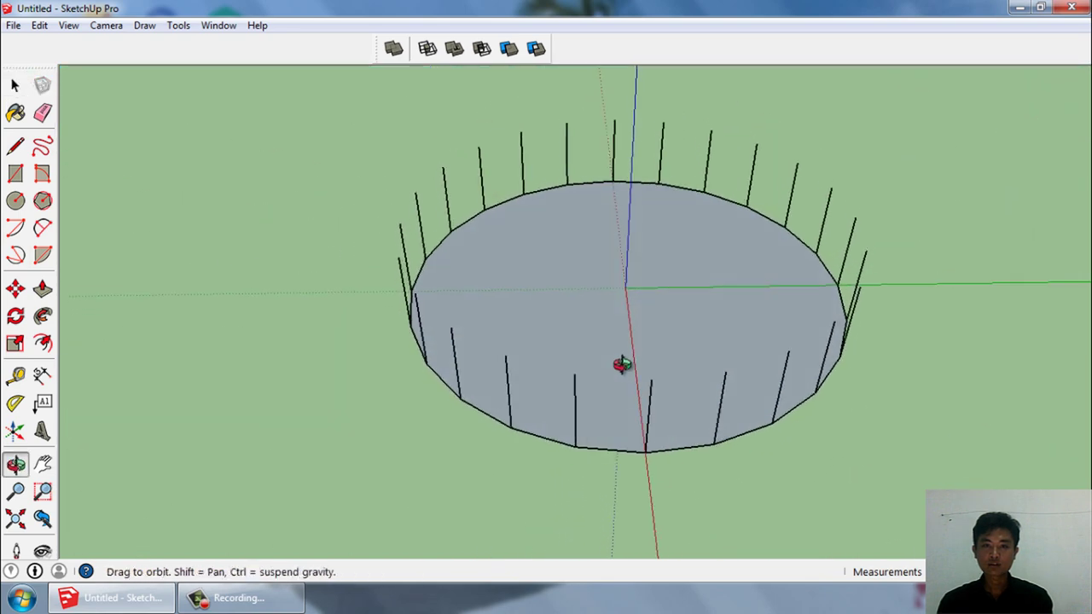
scroll(671, 471, "up", 2)
middle_click_drag(671, 464, 632, 426)
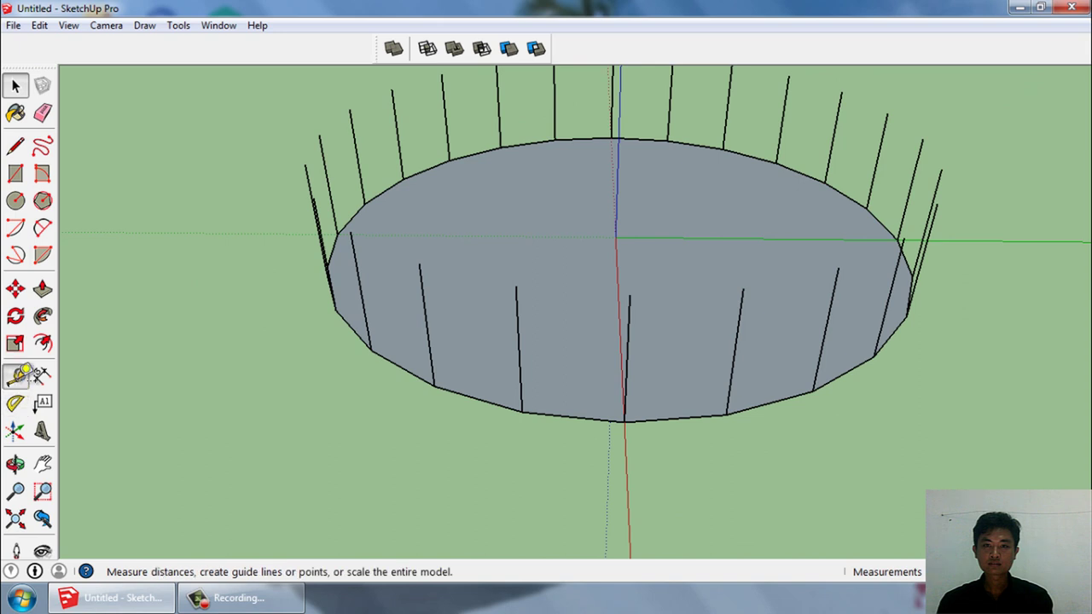
left_click(16, 375)
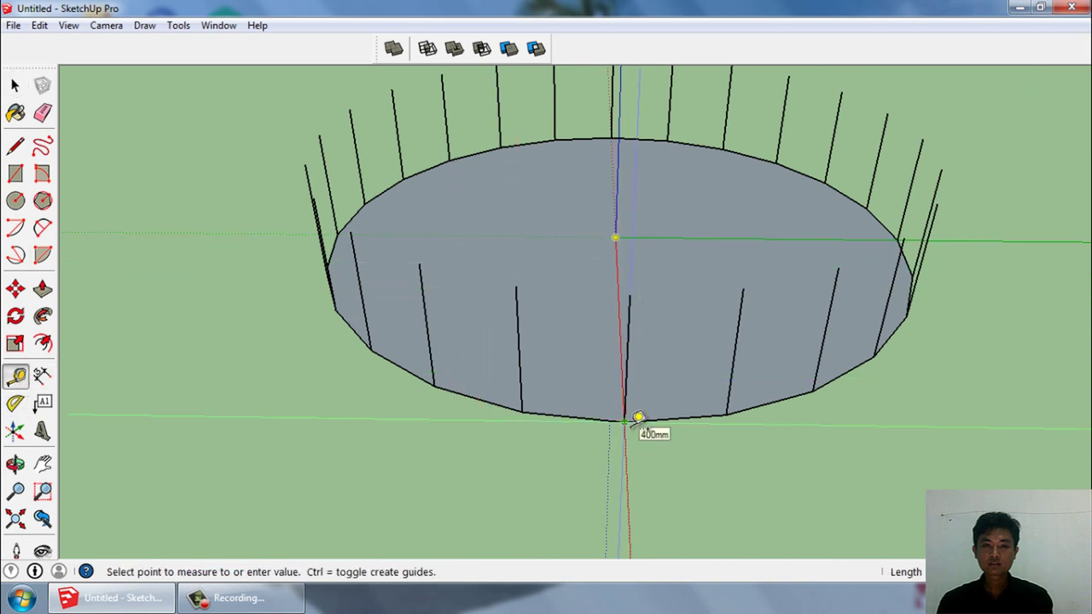
key("space")
middle_click_drag(630, 425, 783, 475)
left_click(16, 402)
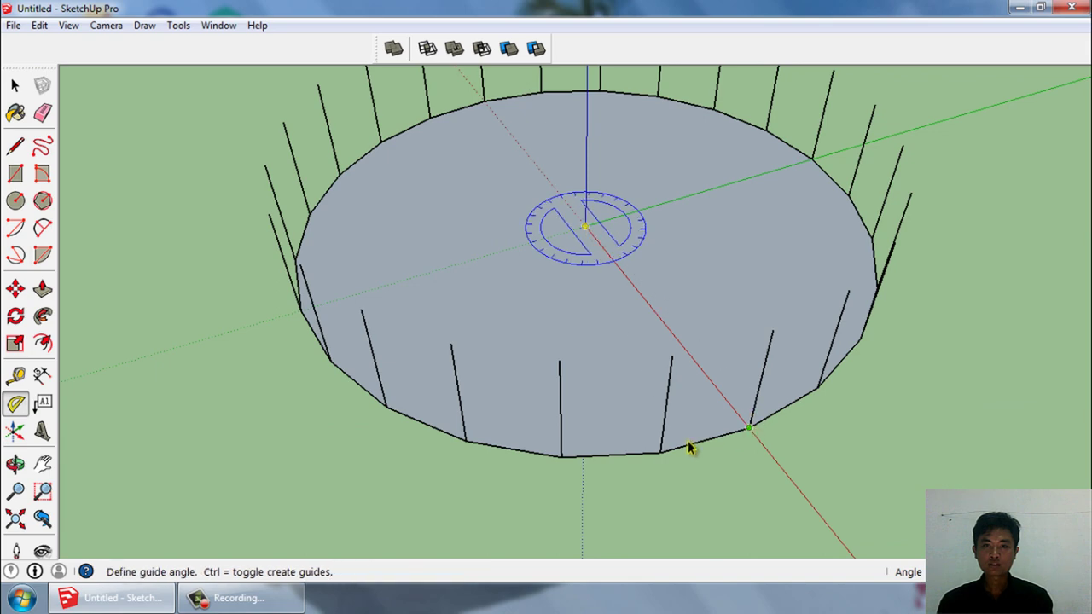
key("space")
middle_click_drag(661, 453, 655, 273)
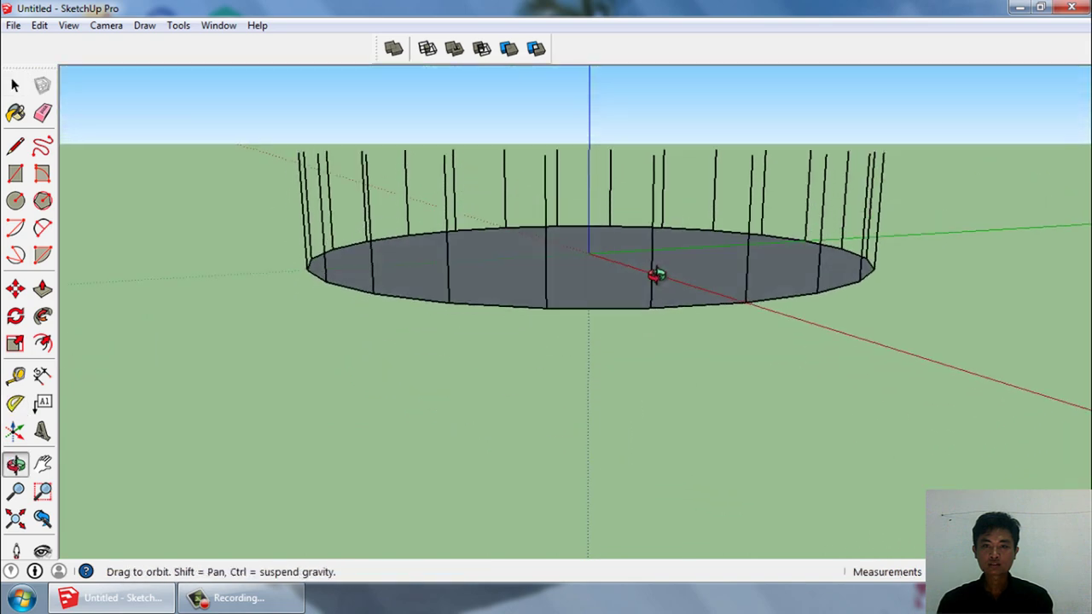
left_click_drag(311, 110, 201, 143)
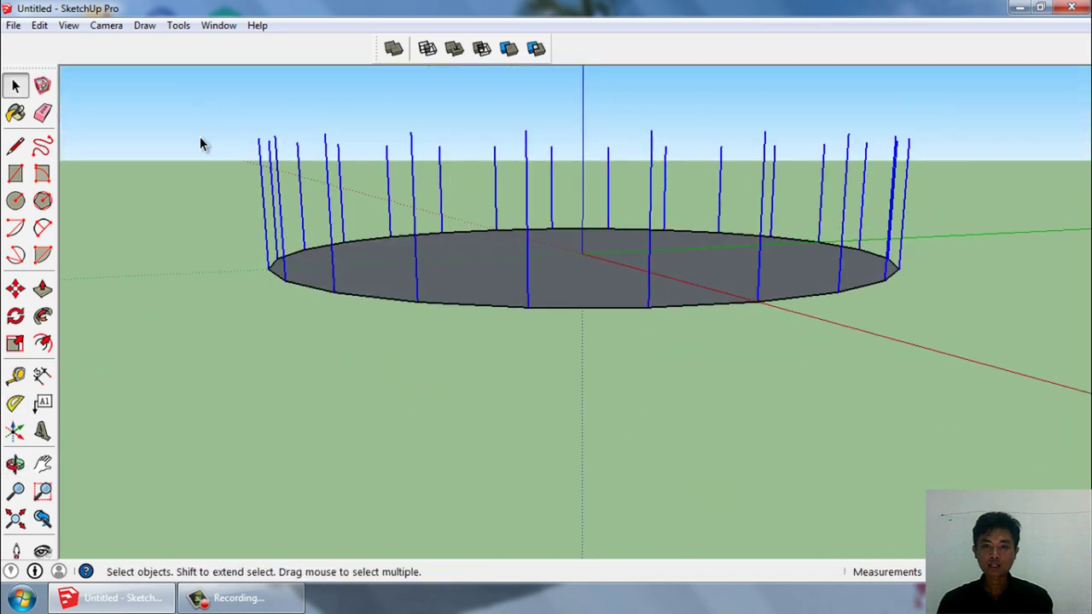
left_click(732, 392)
middle_click_drag(735, 395, 756, 481)
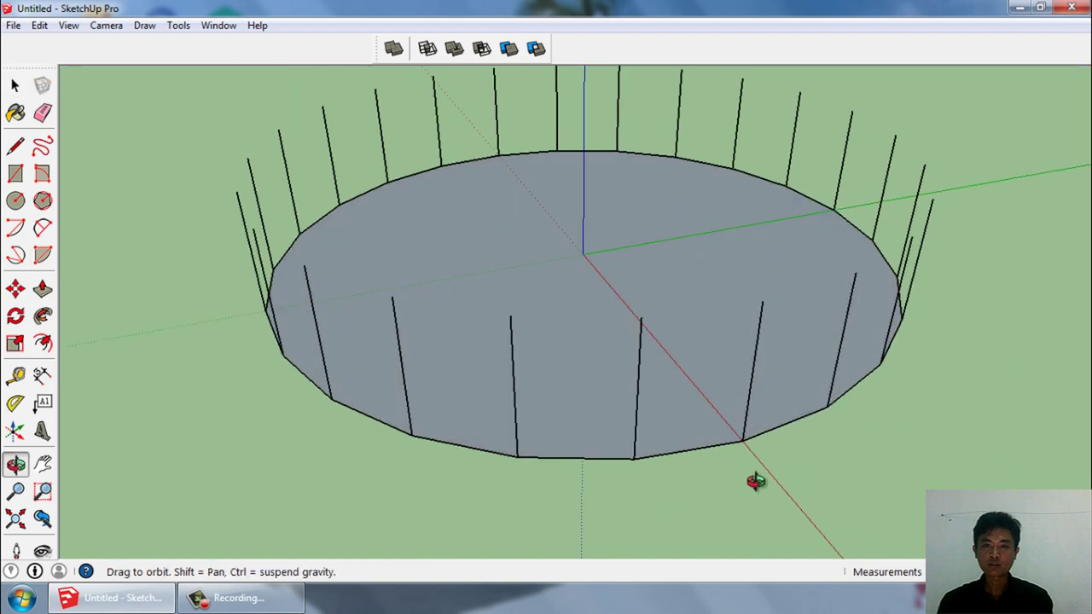
- Rotate the disc face about the origin from the red axis so the vertical edges tilt
left_click(16, 319)
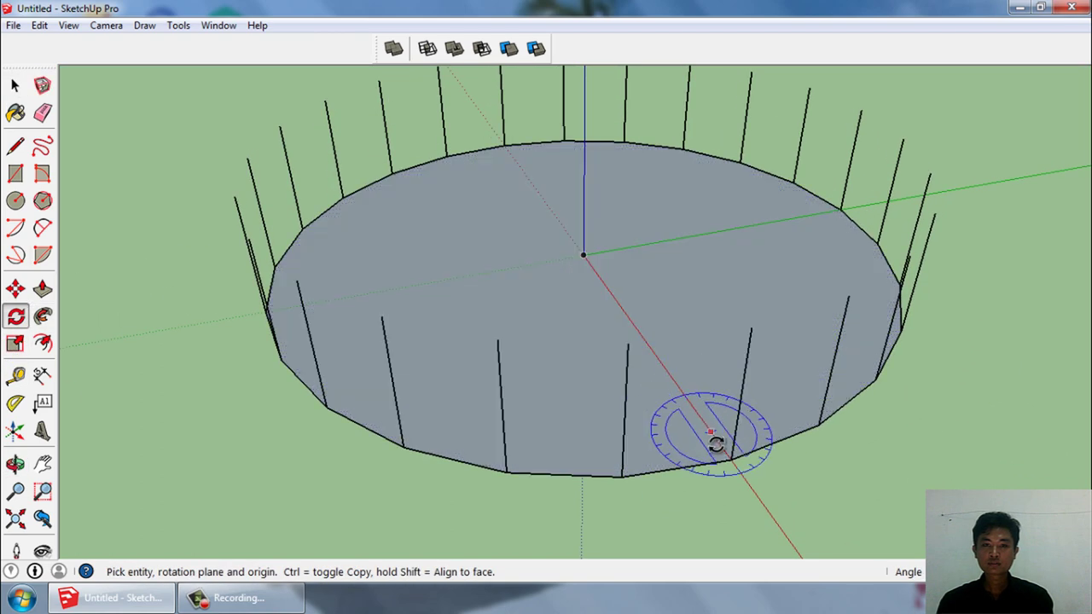
key("space")
left_click(646, 327)
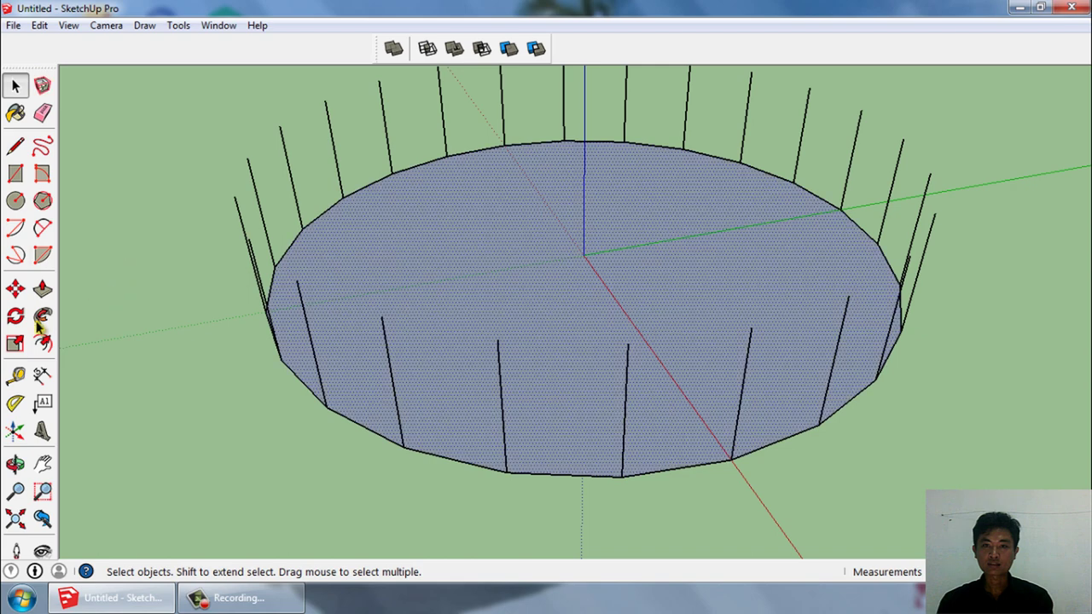
left_click(14, 321)
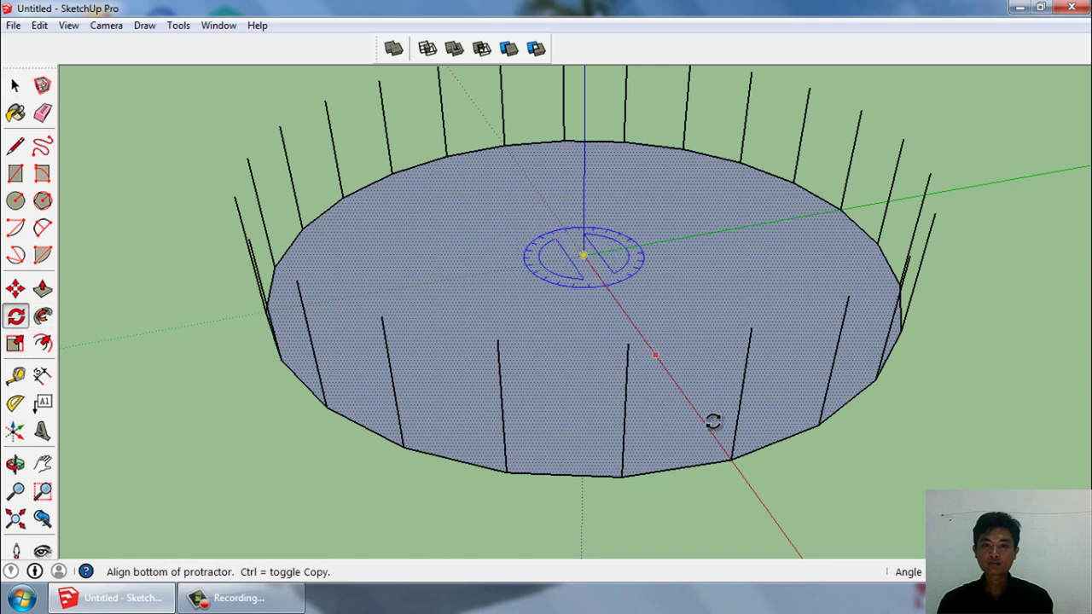
left_click(733, 460)
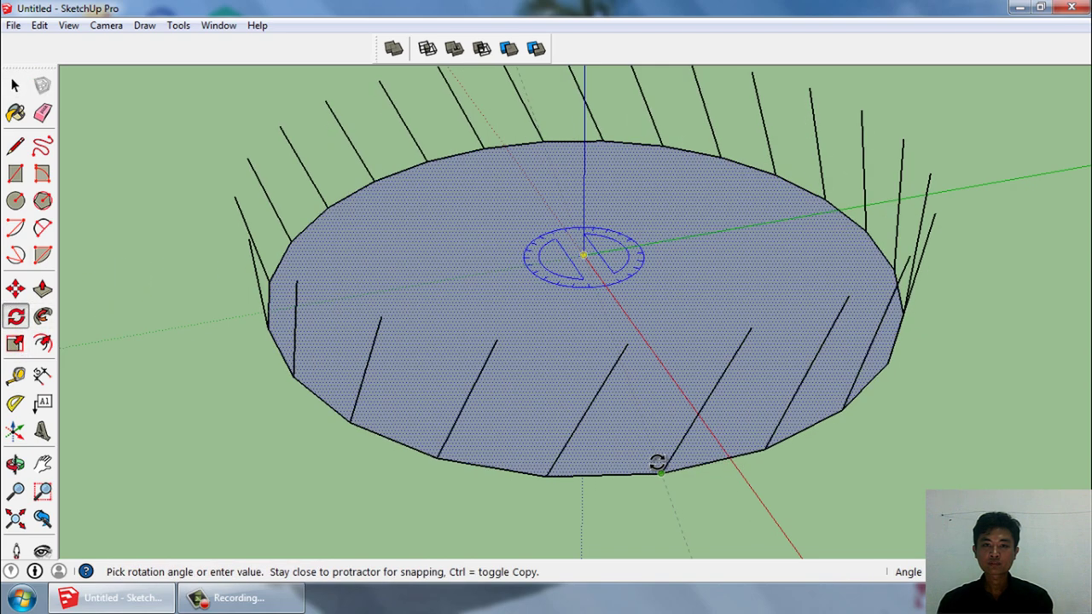
left_click(658, 462)
key("space")
middle_click_drag(763, 470, 876, 270)
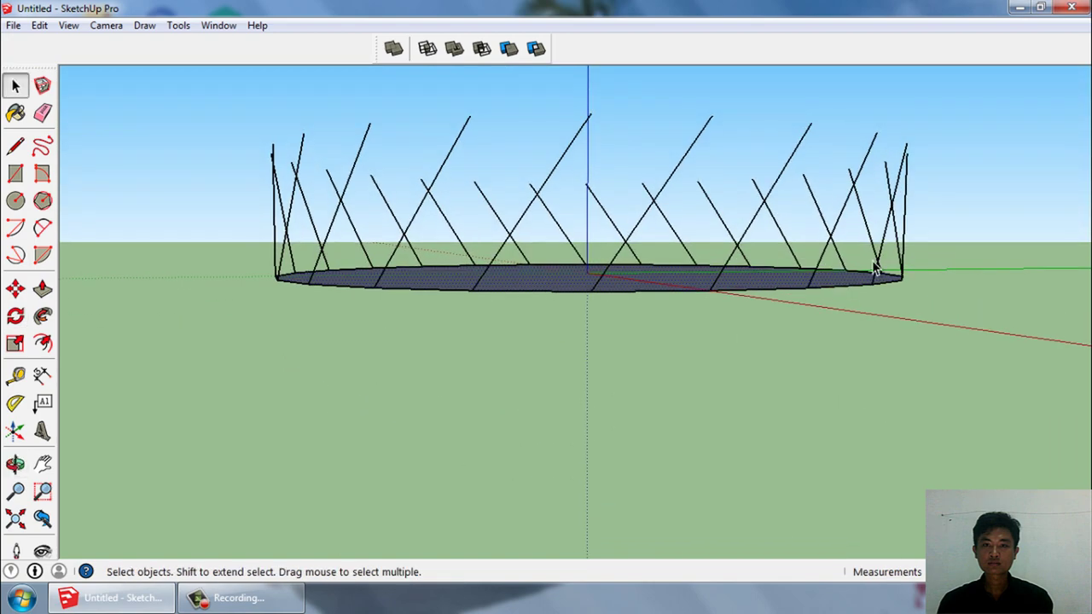
- Copy the tilted edges up from the bottom endpoint to the top endpoint
left_click_drag(238, 97, 238, 96)
scroll(229, 332, "down", 2)
scroll(454, 161, "up", 2)
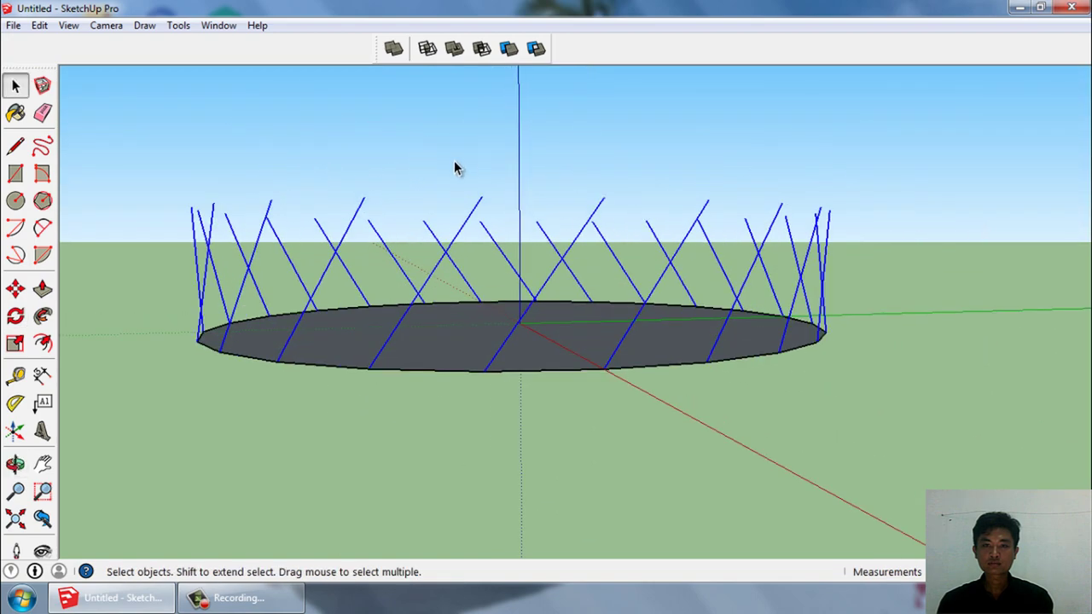
key("m")
scroll(599, 277, "up", 1)
left_click(606, 404)
key("ctrl")
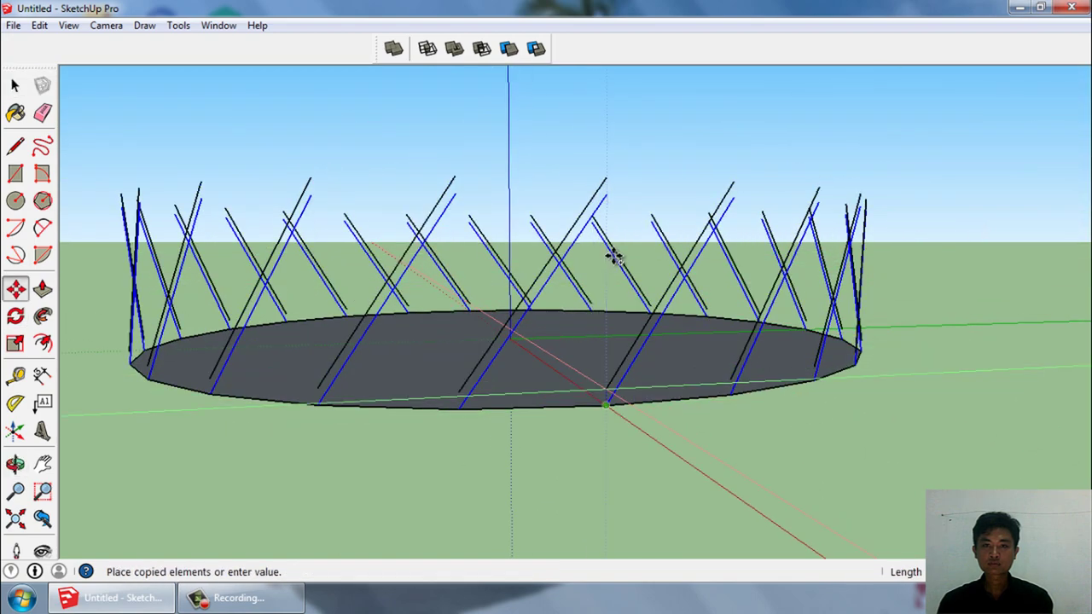
left_click(610, 194)
- Delete the bottom edge, removing the disc face and leaving a gap in the circle
middle_click_drag(639, 227, 617, 324)
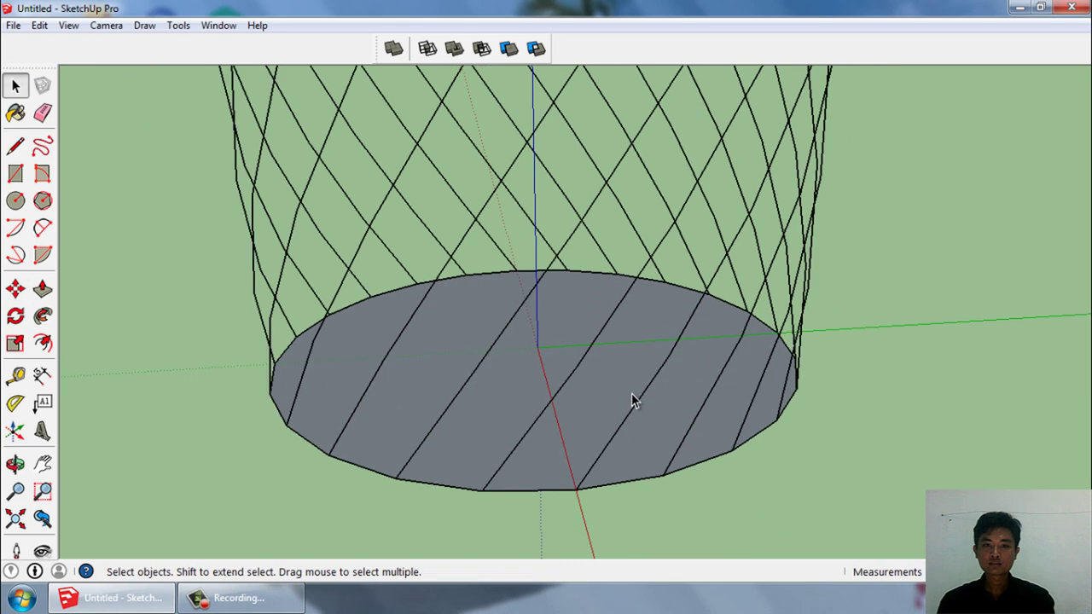
mouse_move(704, 525)
middle_mouse_down()
mouse_move(714, 500)
mouse_move(637, 474)
middle_mouse_up()
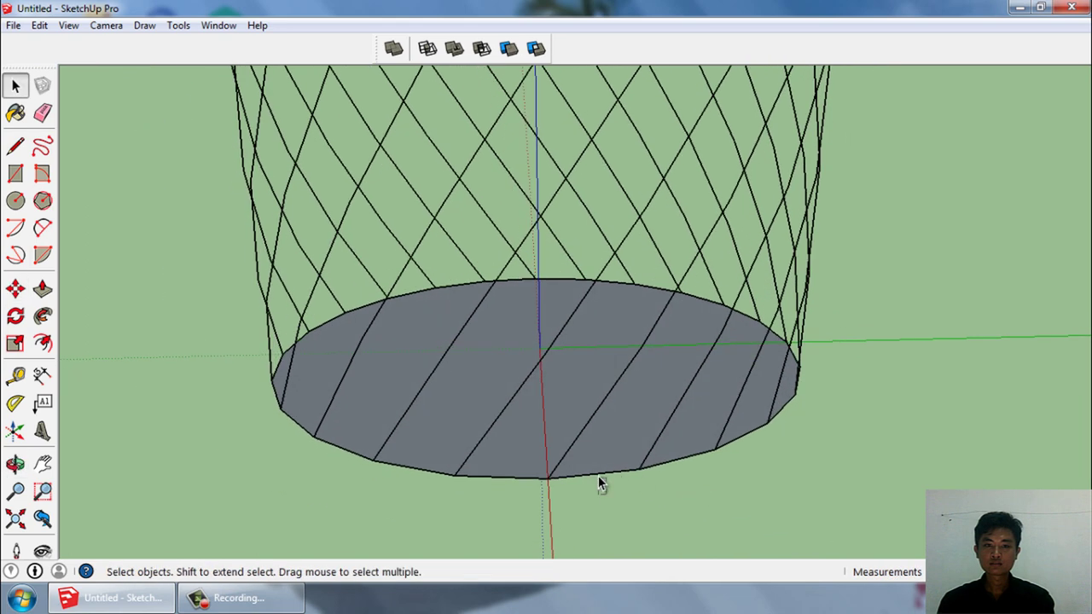
key("Delete")
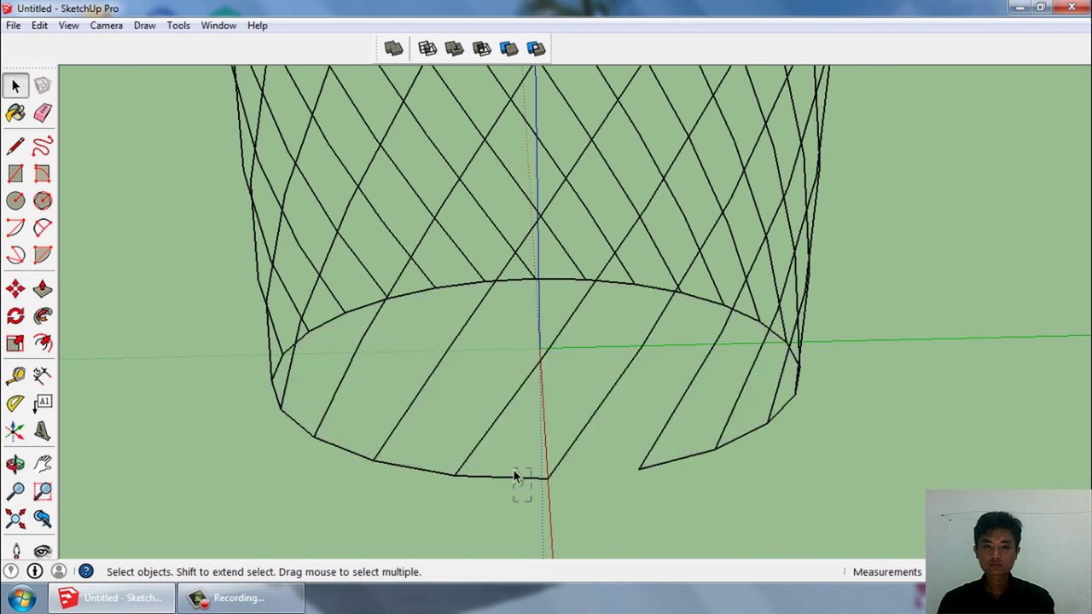
- Erase the lattice except for a single spiral curve
right_click(581, 439)
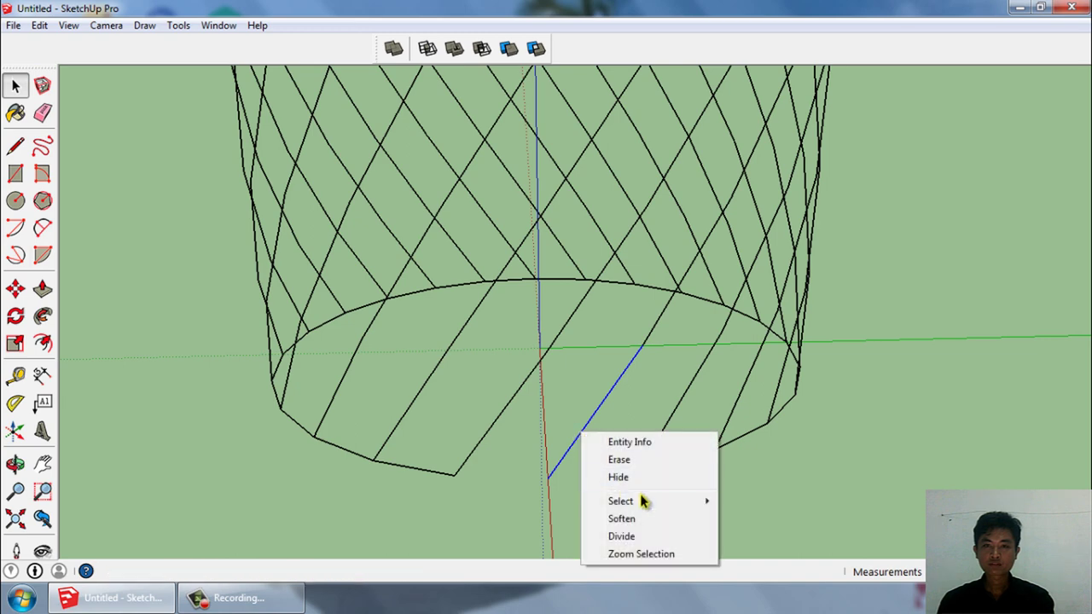
mouse_move(622, 501)
left_click(742, 520)
scroll(724, 521, "down", 3)
scroll(722, 520, "down", 2)
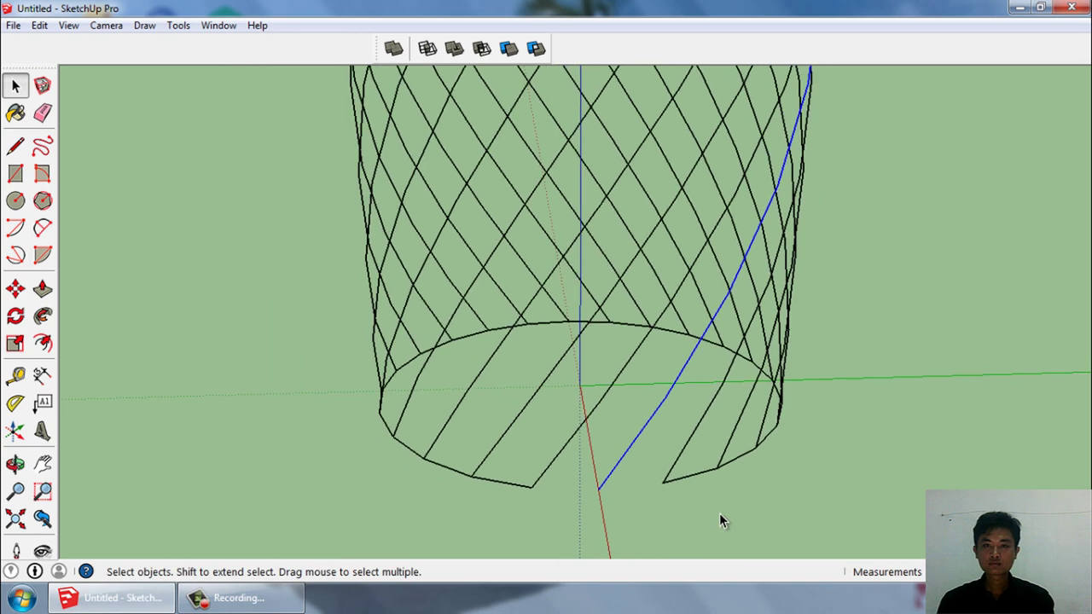
mouse_move(722, 520)
middle_mouse_down()
mouse_move(705, 472)
mouse_move(648, 559)
mouse_move(505, 231)
middle_mouse_up()
triple_click(705, 467)
key("Delete")
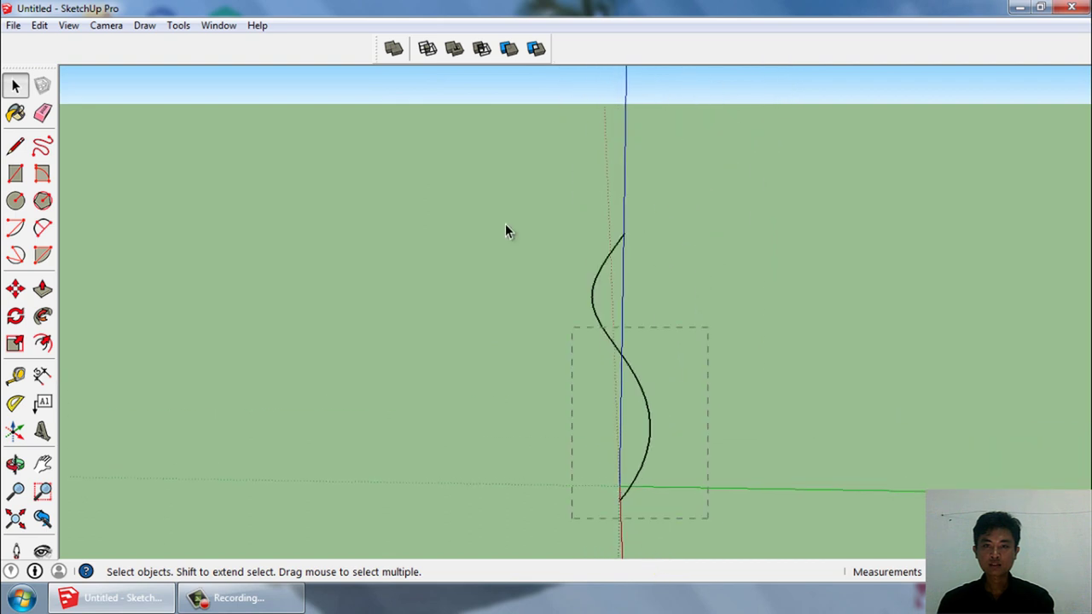
- Make the curve a component and scale it down vertically into a short loop
key("g")
key("Return")
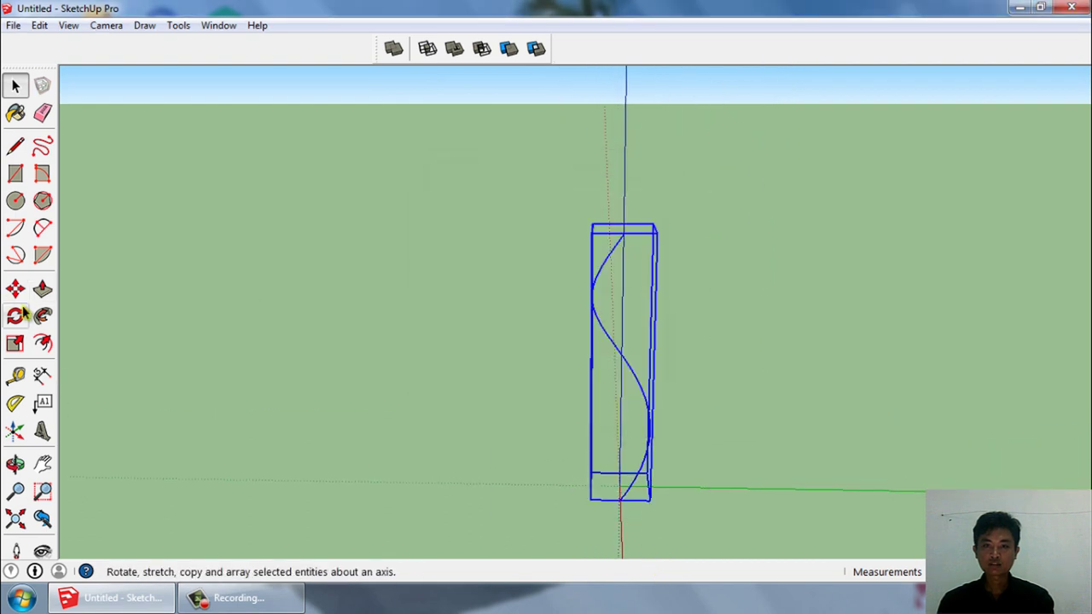
left_click(19, 349)
middle_click_drag(624, 316, 635, 431)
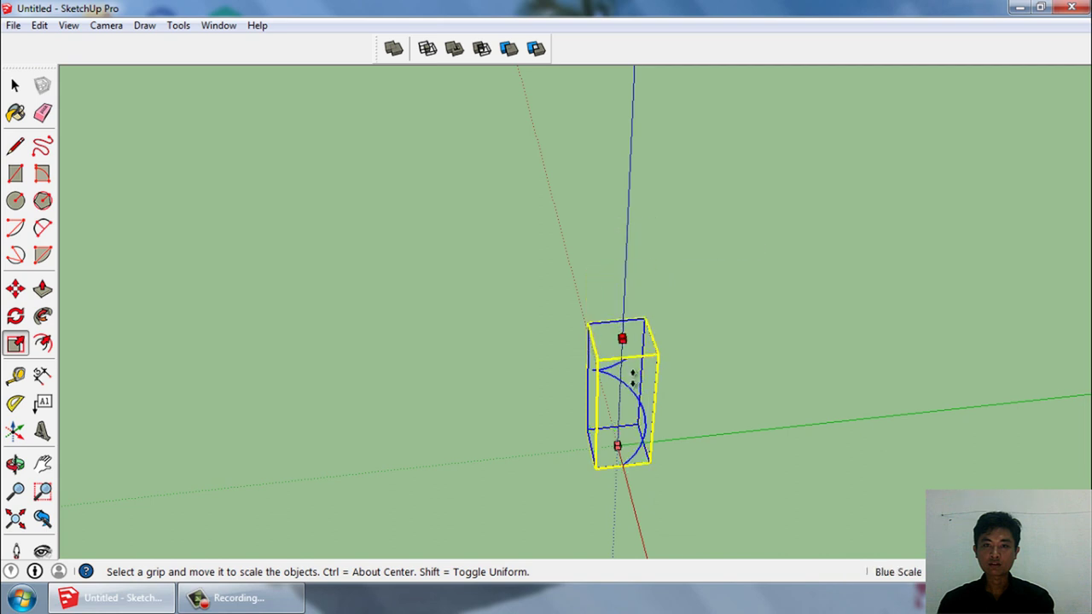
key("space")
- Draw a short edge from the origin along the green axis
left_click(674, 473)
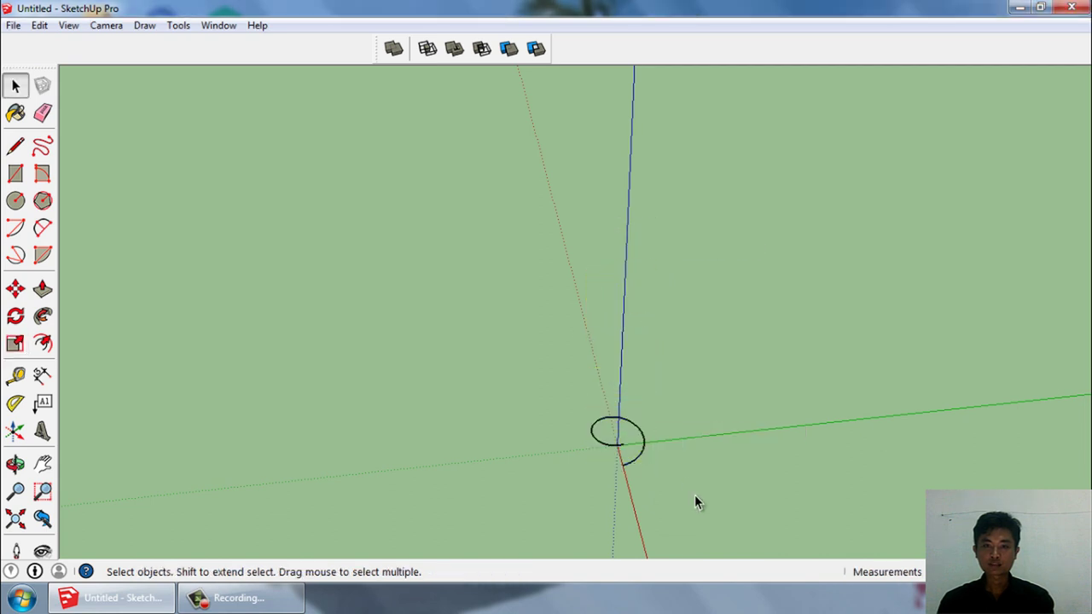
scroll(698, 486, "up", 2)
scroll(698, 488, "up", 1)
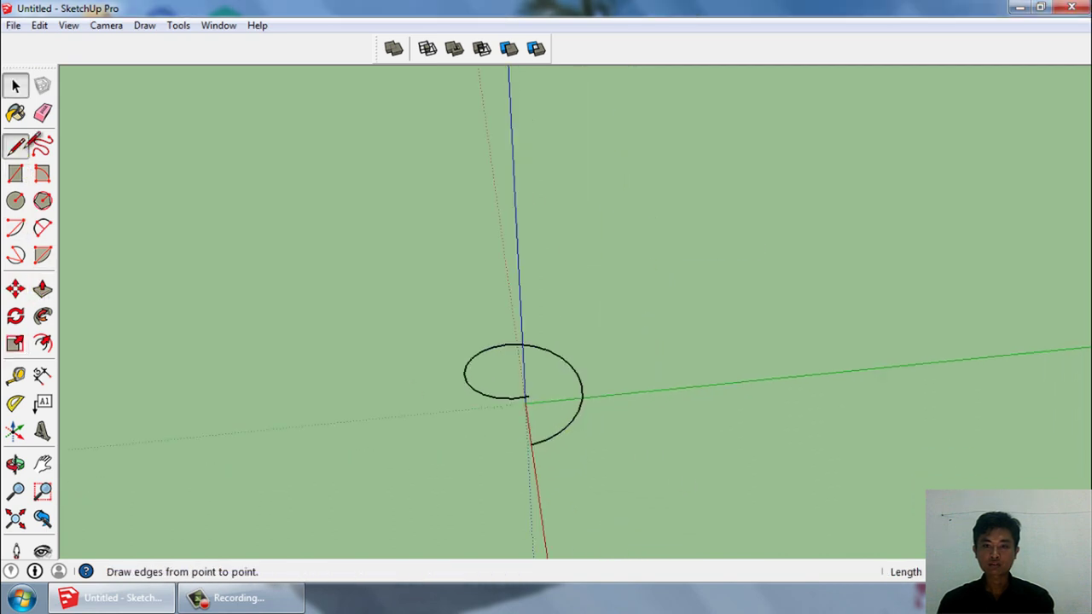
left_click(16, 146)
scroll(549, 402, "up", 2)
scroll(503, 371, "up", 2)
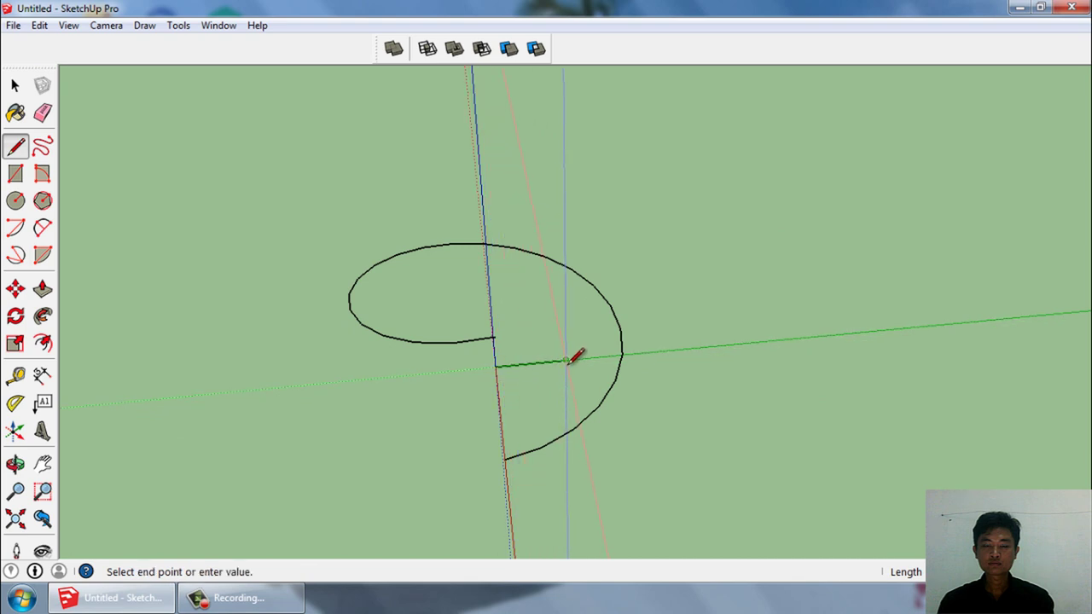
key("space")
- Place dashed guide lines parallel to the green-axis edge with the Tape Measure
left_click(17, 377)
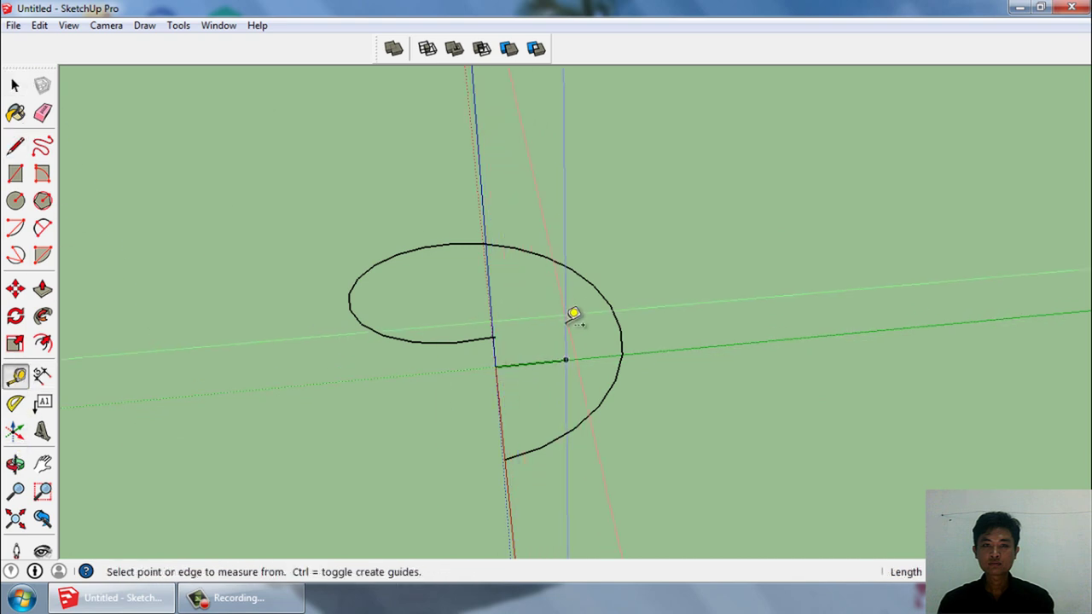
left_click(530, 363)
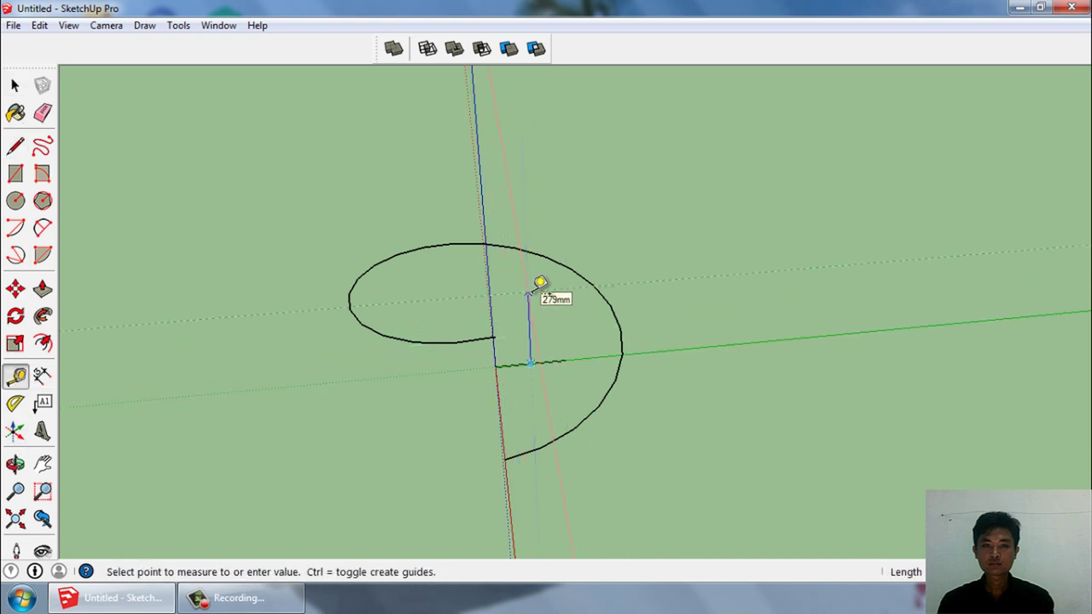
key("space")
middle_click_drag(544, 291, 555, 242)
left_click_drag(639, 439, 592, 354)
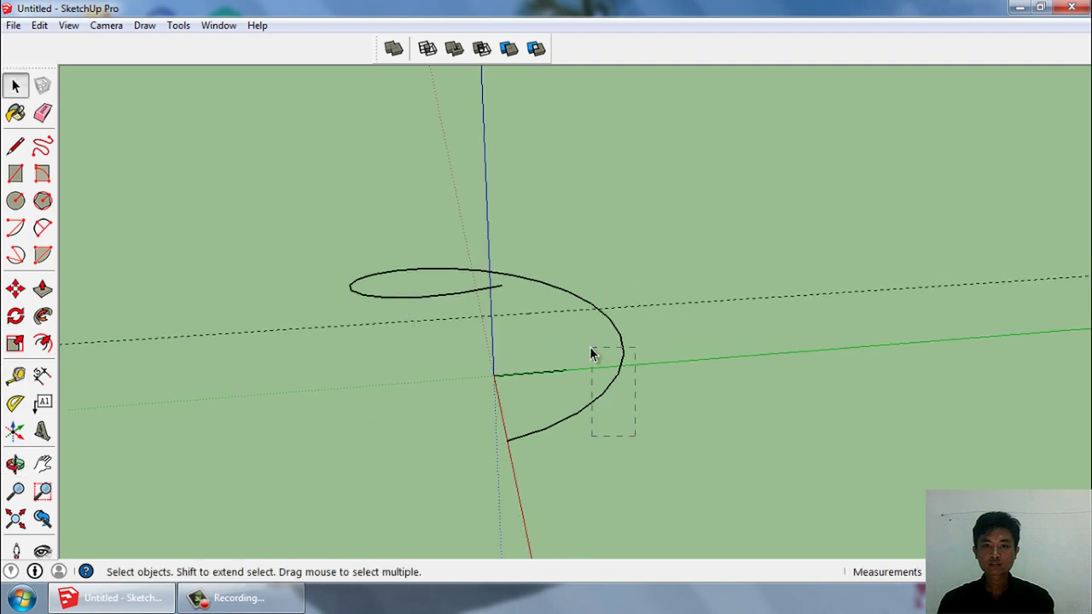
scroll(595, 358, "up", 2)
left_click(513, 376)
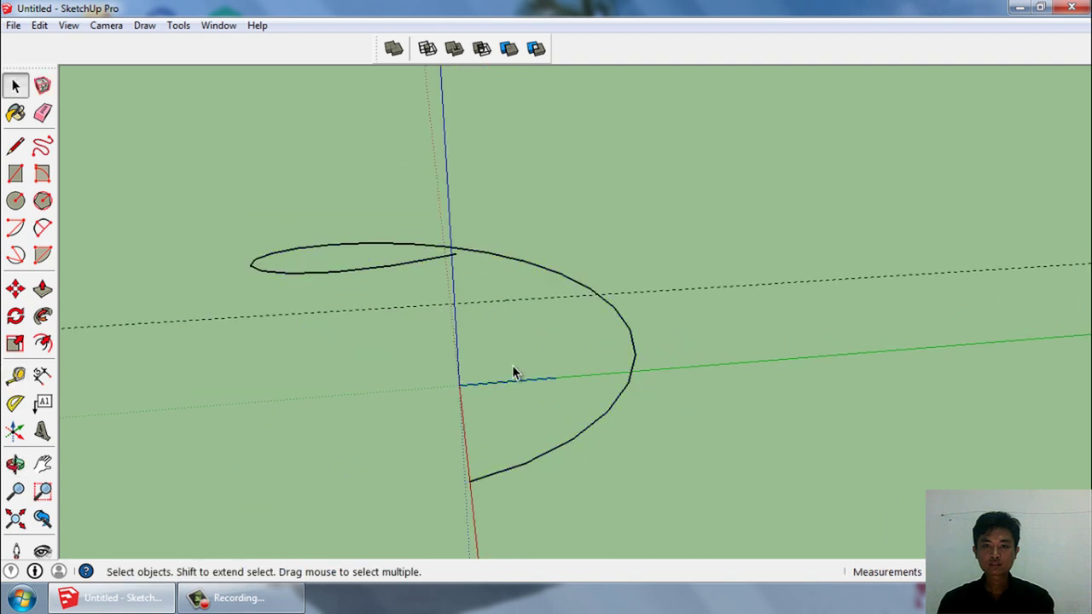
scroll(522, 391, "up", 1)
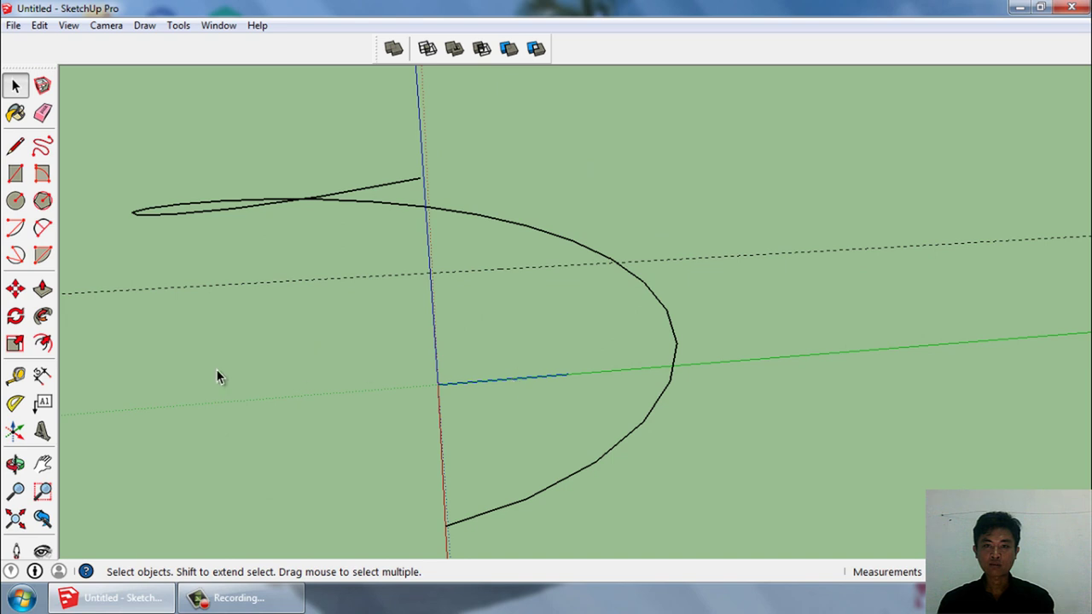
key("t")
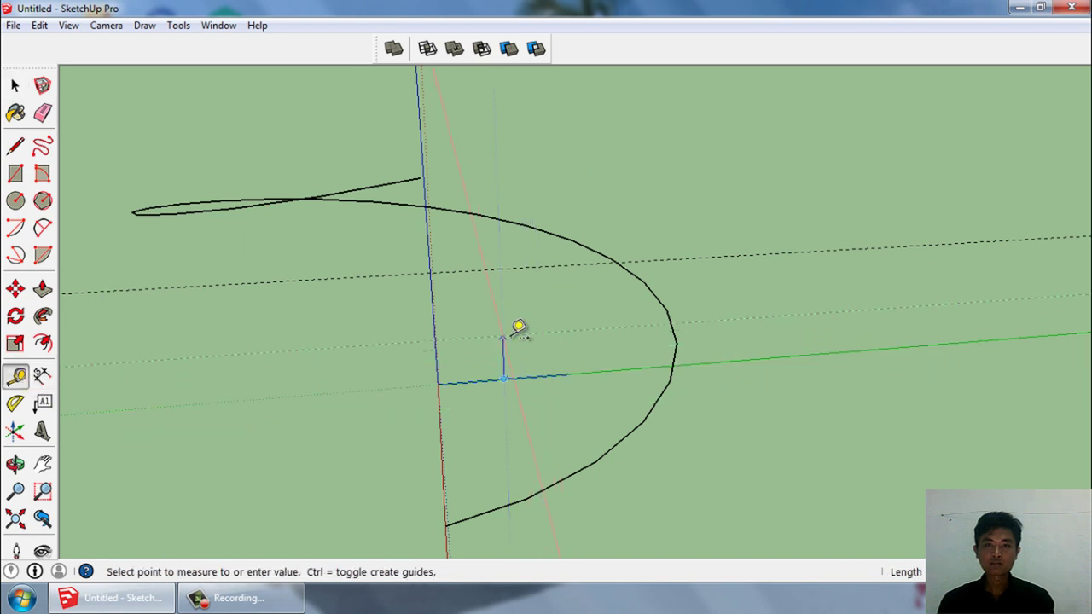
key("space")
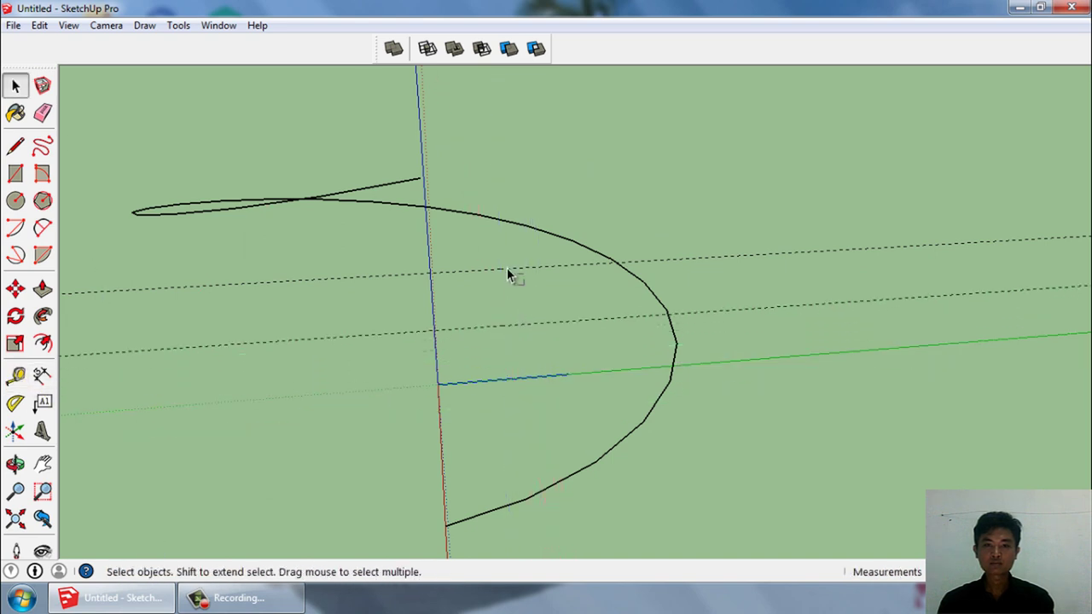
- Select all the geometry and start scaling it, then cancel
middle_click_drag(437, 265, 437, 397)
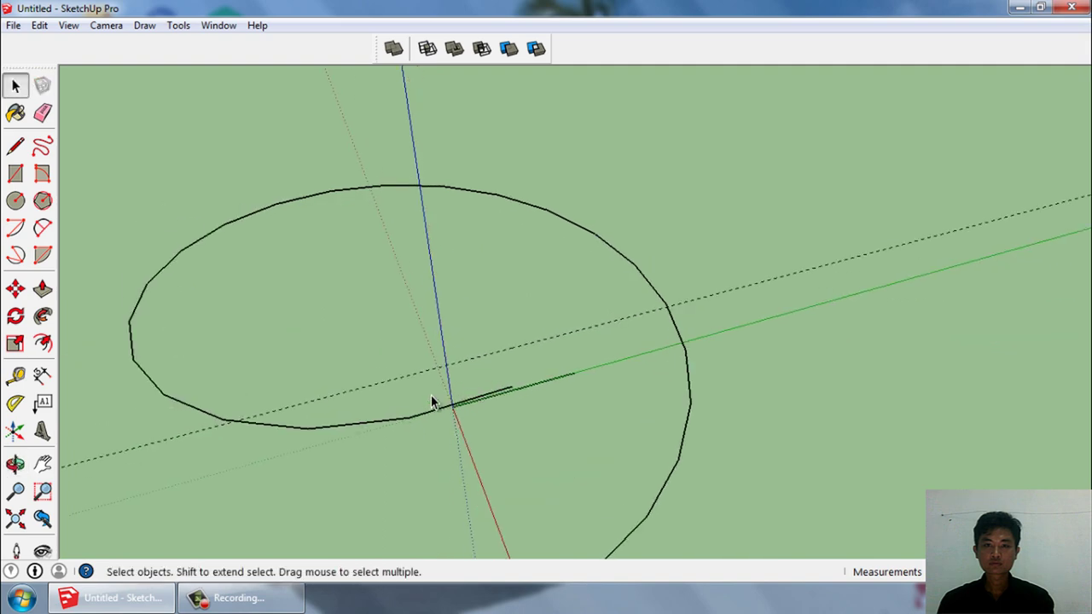
key("ctrl+a")
left_click(15, 344)
mouse_move(266, 334)
middle_mouse_down()
mouse_move(353, 210)
mouse_move(429, 161)
mouse_move(447, 370)
mouse_move(454, 340)
mouse_move(648, 390)
mouse_move(597, 395)
middle_mouse_up()
key("space")
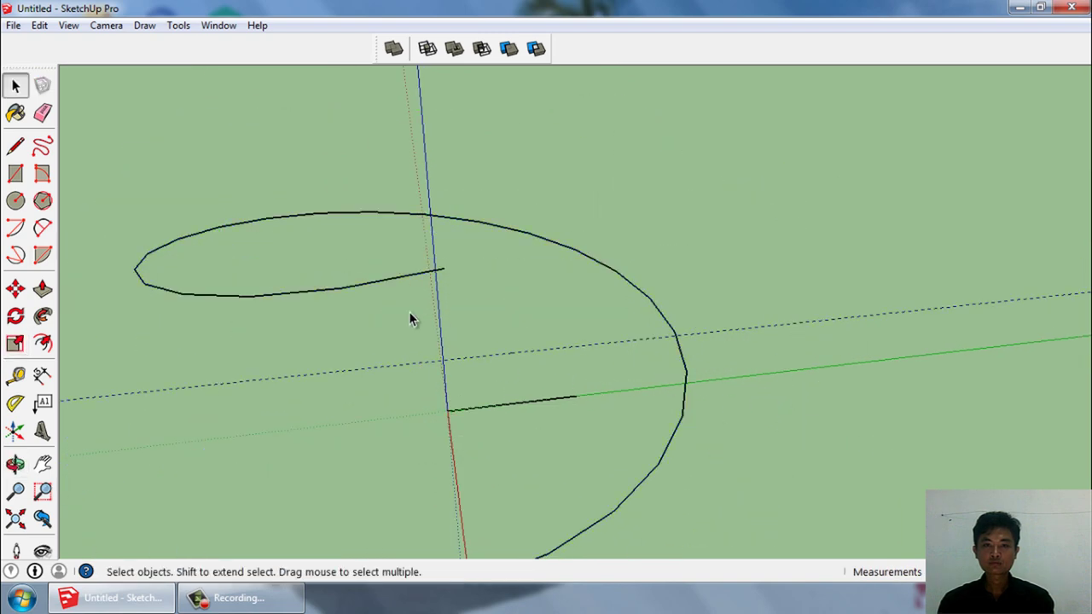
- Scale the curve down along the blue axis until it lies nearly flat on the ground
left_click(15, 348)
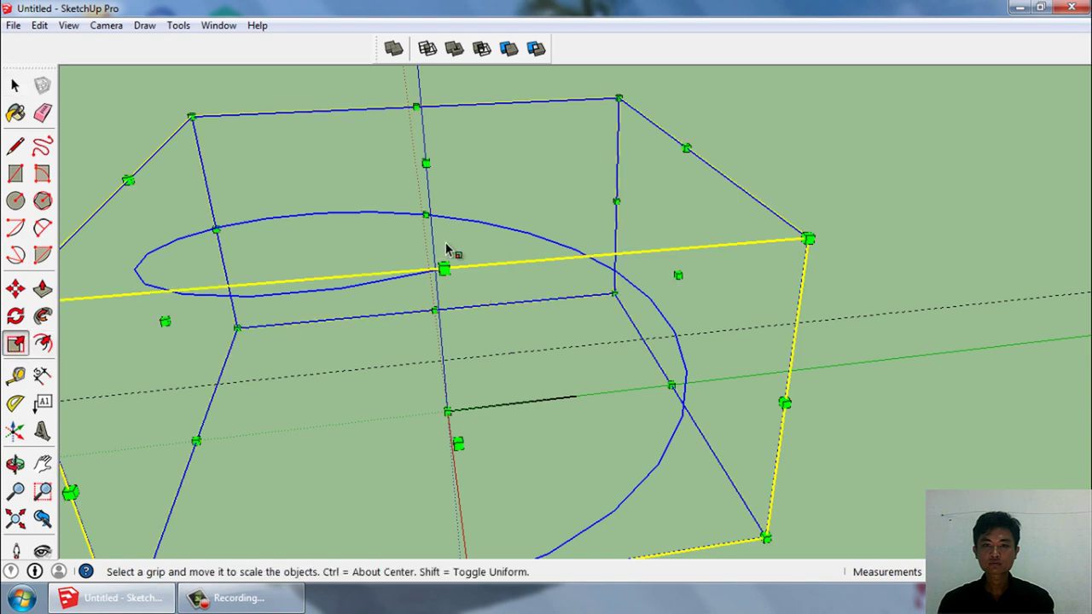
middle_click_drag(452, 213, 389, 231)
left_click_drag(417, 151, 435, 343)
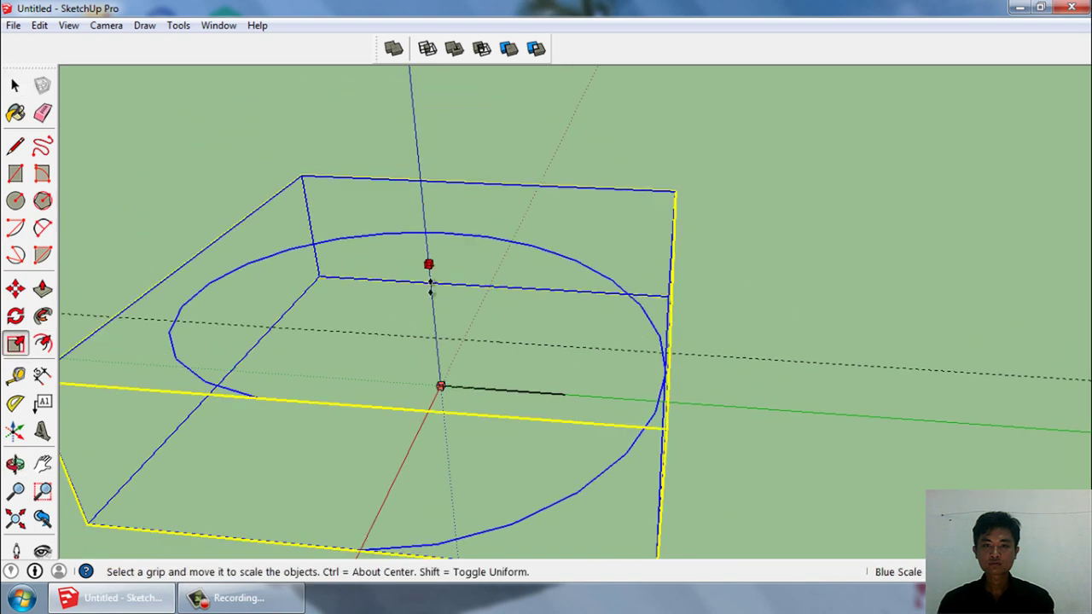
key("space")
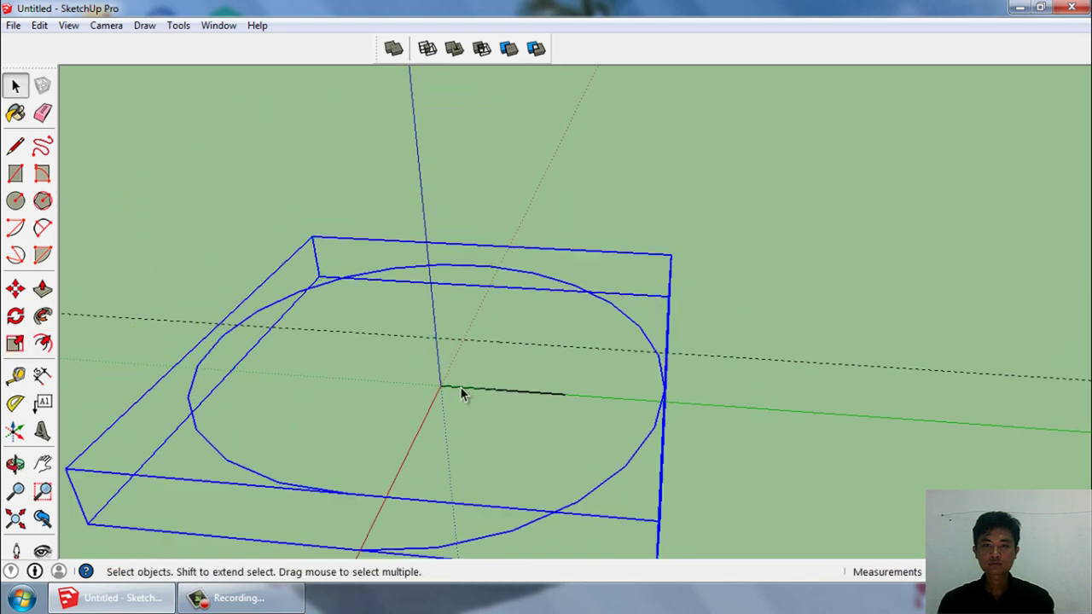
- Explode the flattened curve group into loose edges and select the arc edges
left_click(514, 395)
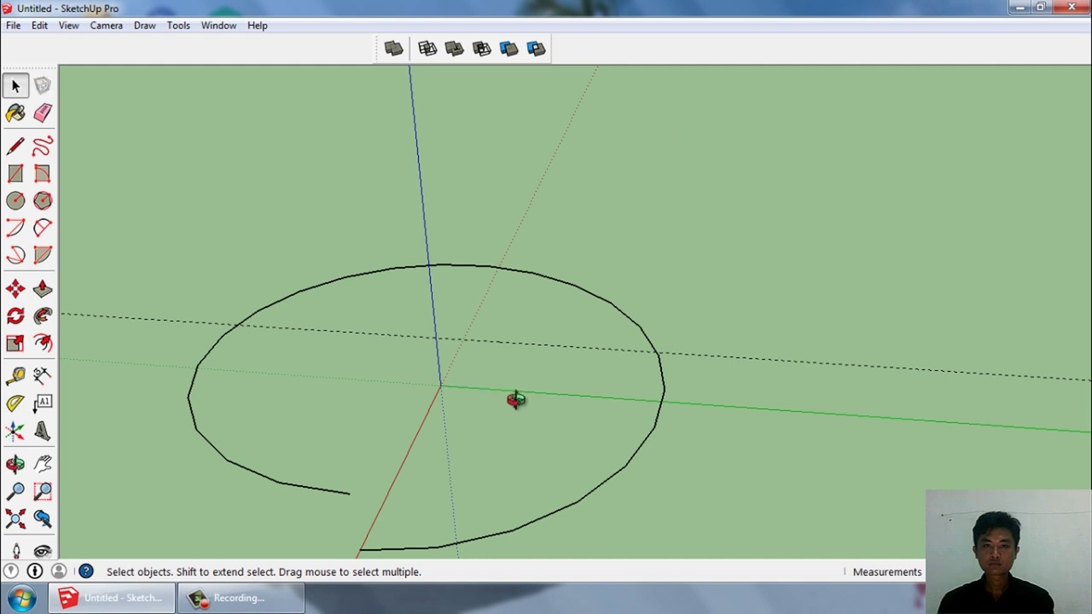
middle_click_drag(515, 399, 655, 478)
left_click(594, 395)
middle_click_drag(594, 396, 614, 429)
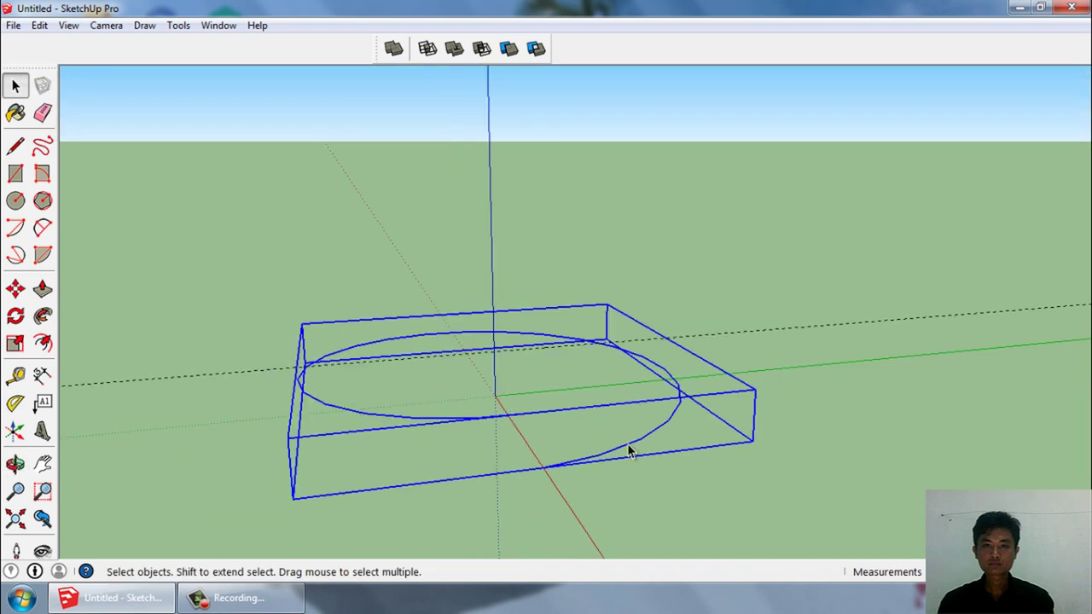
right_click(629, 451)
left_click(704, 193)
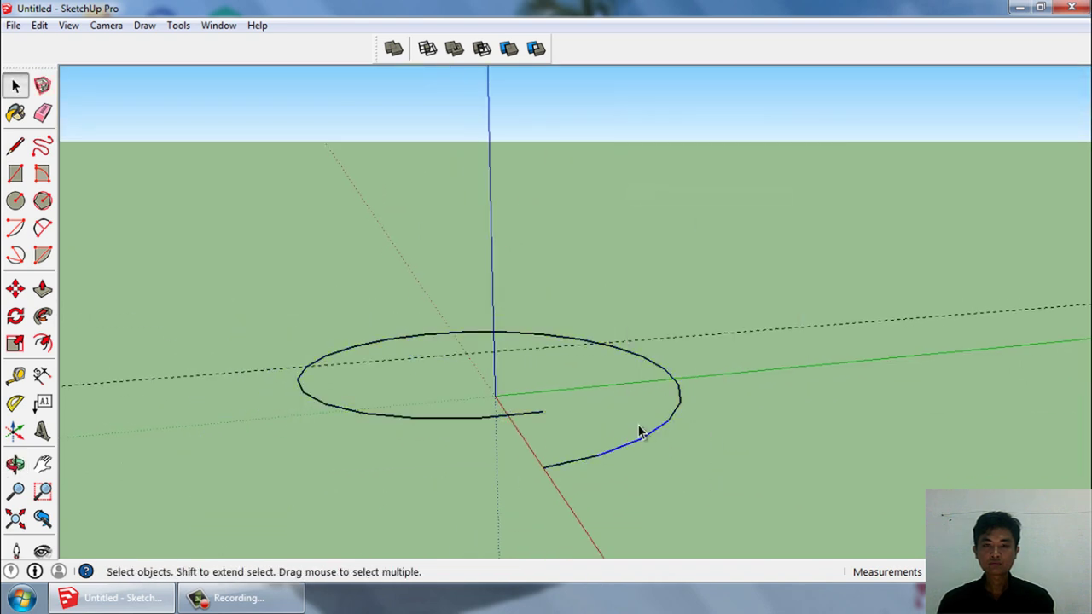
left_click_drag(731, 518, 529, 378)
left_click_drag(902, 402, 788, 229)
- Copy the arc upward from its endpoint, then undo the misplaced copy
key("m")
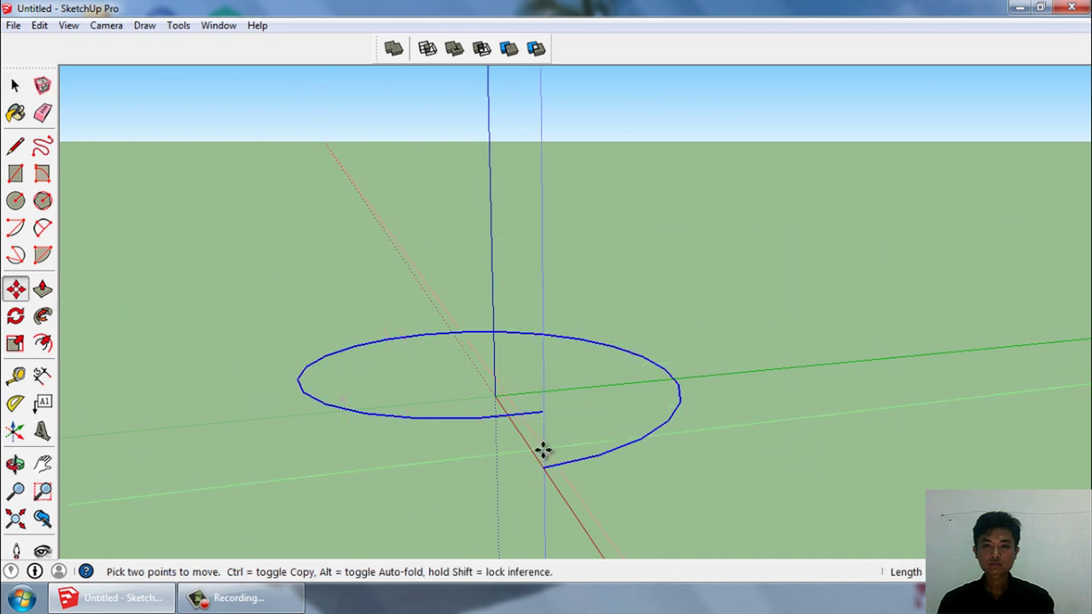
left_click(543, 467)
key("ctrl")
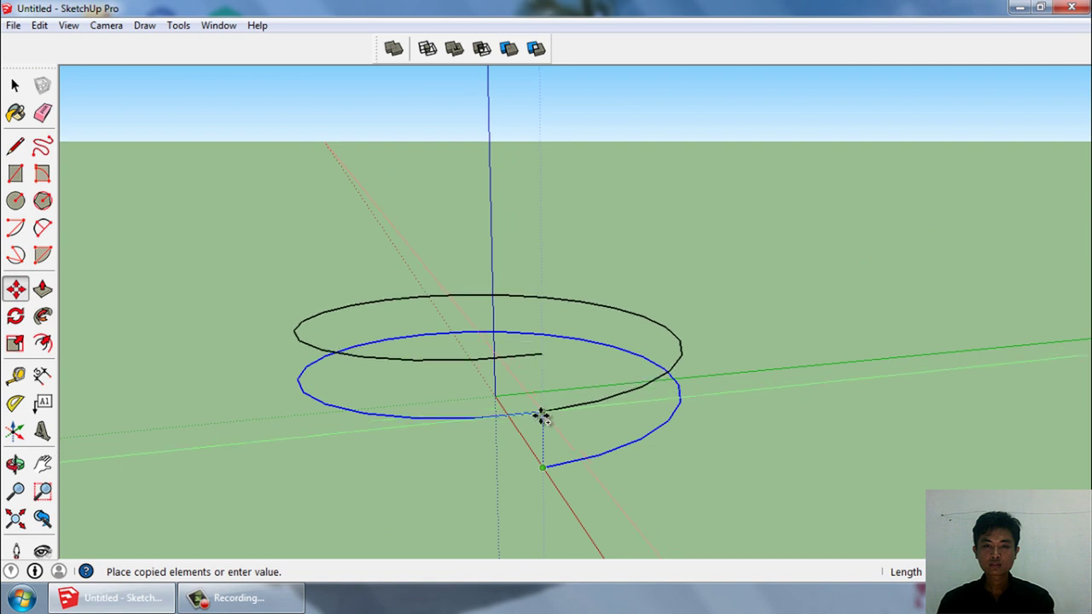
left_click(541, 416)
key("ctrl+z")
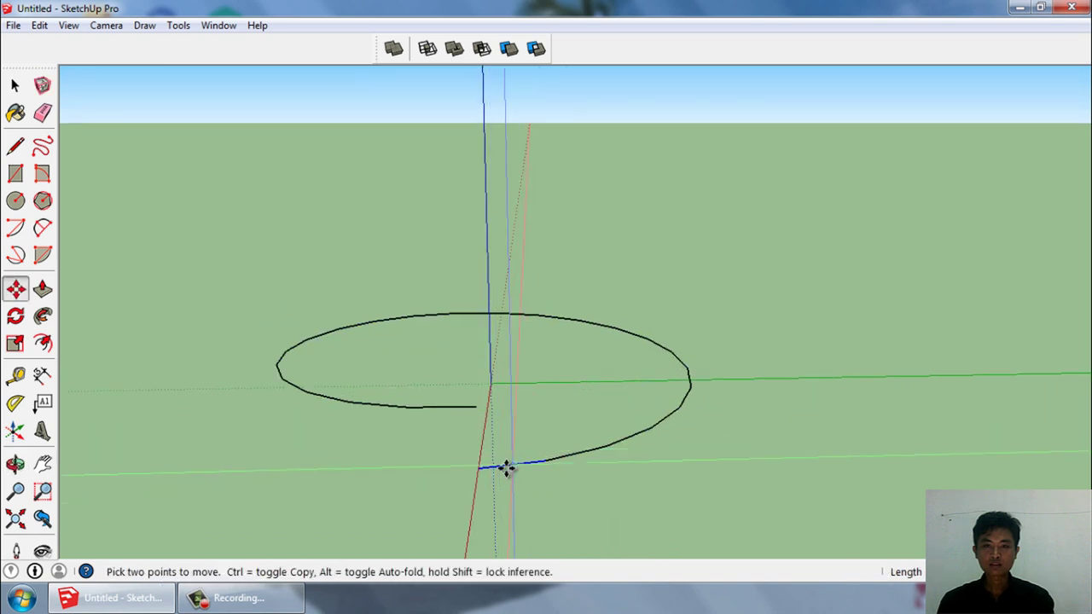
scroll(495, 465, "up", 3)
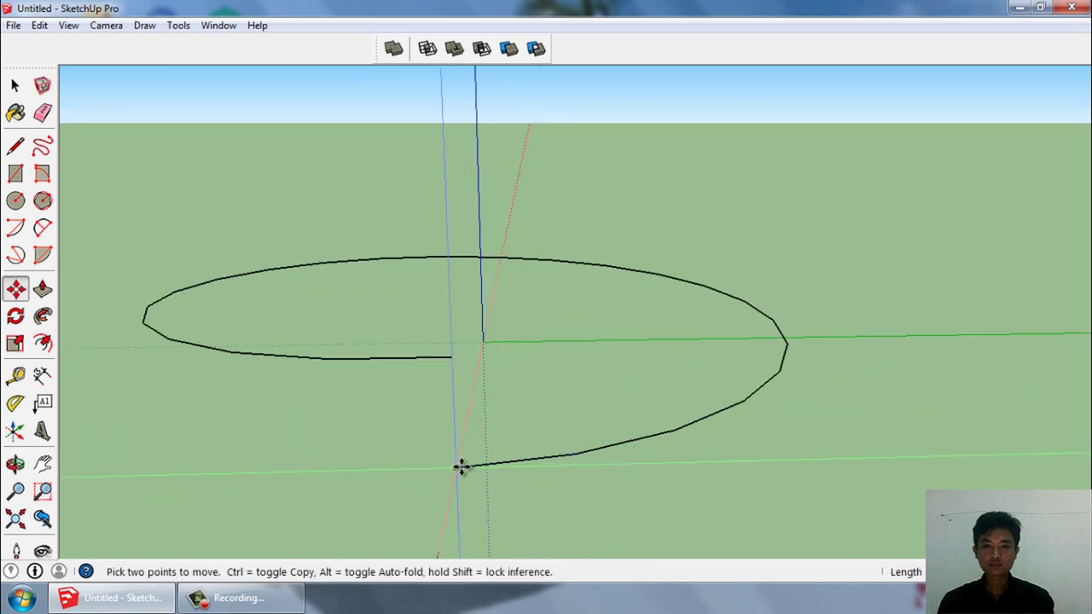
left_click(456, 467)
key("space")
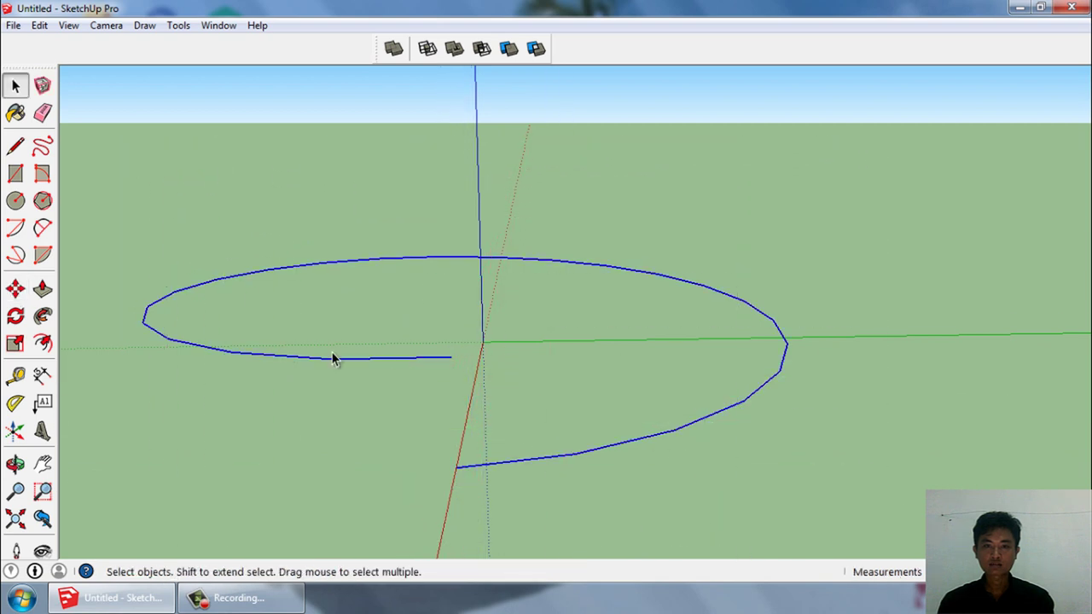
- Copy the arc from its endpoint onto the original's end to stack another coil turn
key("m")
scroll(427, 500, "up", 2)
left_click(465, 452)
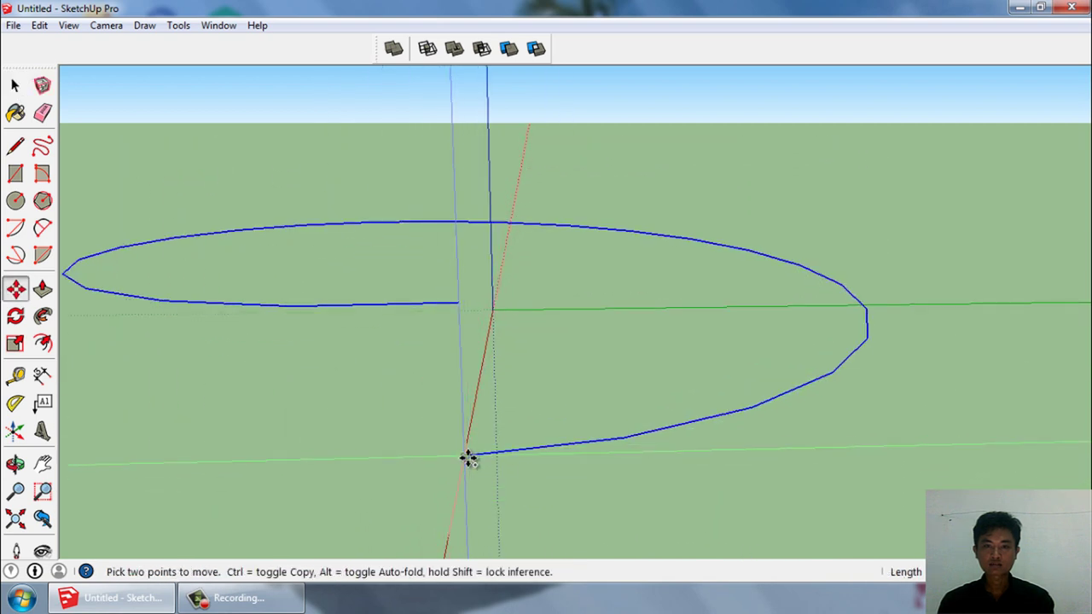
key("ctrl")
left_click(461, 303)
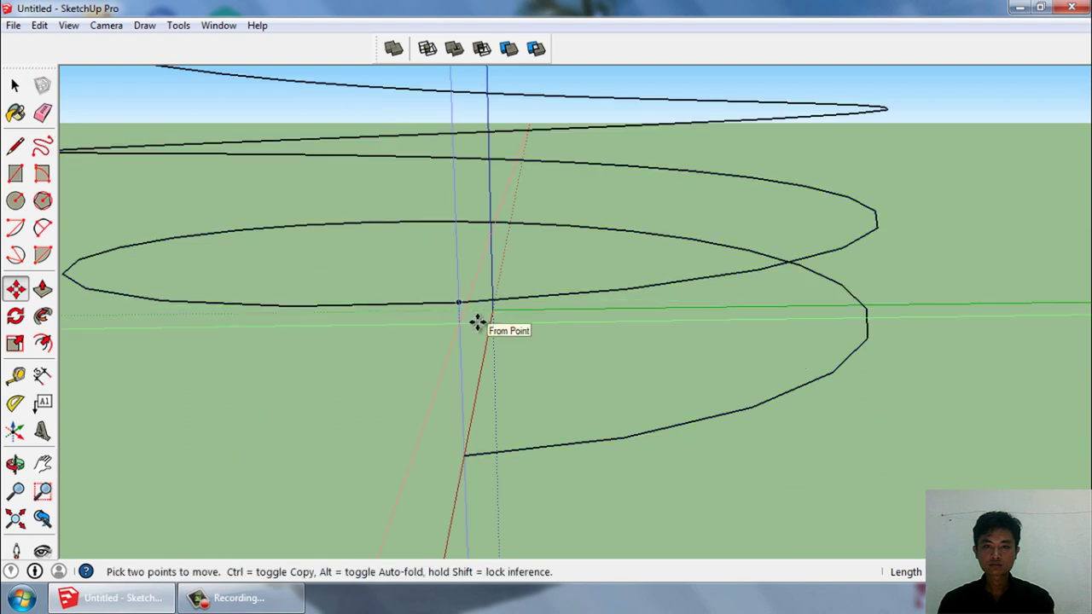
key("space")
scroll(506, 440, "down", 3)
- Select the whole spiral and make it a component
scroll(465, 503, "down", 3)
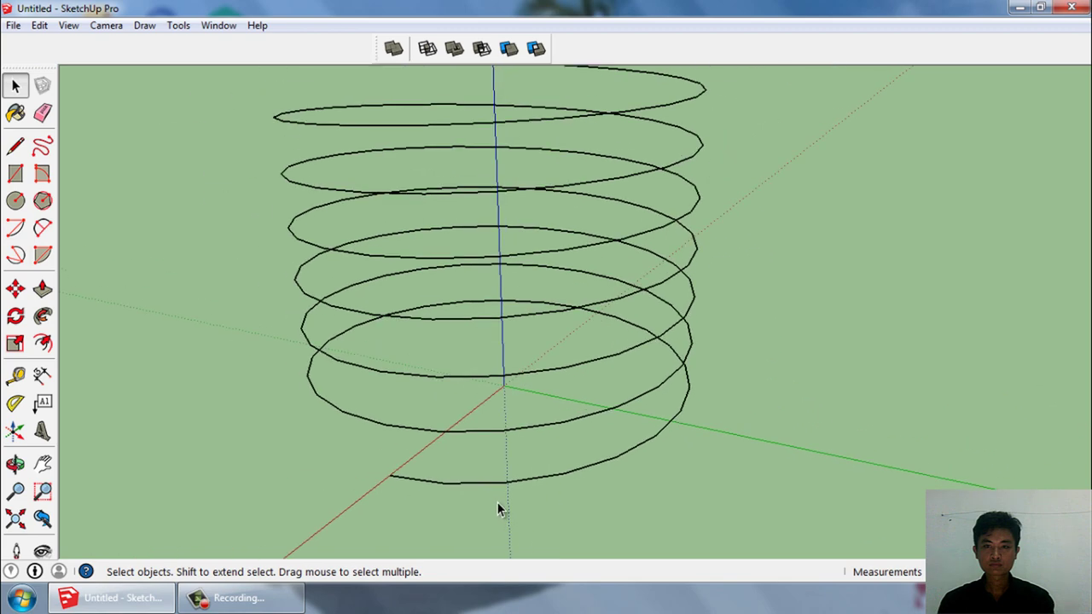
scroll(497, 501, "down", 3)
scroll(499, 499, "down", 3)
middle_click_drag(507, 496, 522, 443)
key("space")
left_click_drag(654, 548, 274, 97)
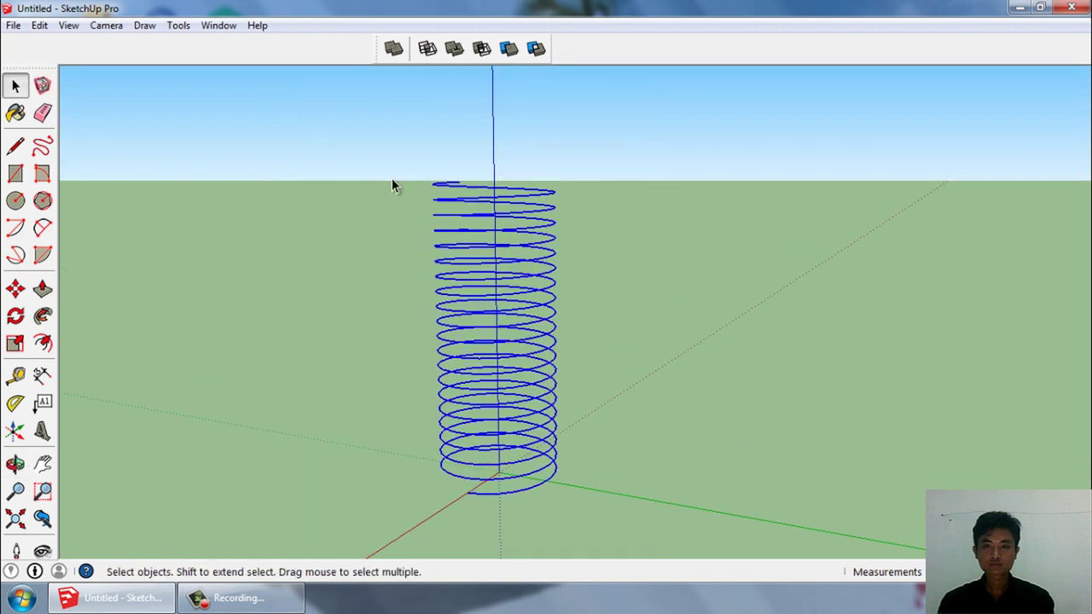
key("g")
key("Return")
- Rotate-copy the spiral about the origin from the red axis to interleave a second helix
mouse_move(799, 502)
middle_mouse_down()
mouse_move(512, 480)
mouse_move(574, 436)
mouse_move(586, 581)
mouse_move(580, 551)
middle_mouse_up()
scroll(550, 465, "up", 3)
mouse_move(550, 466)
middle_mouse_down()
mouse_move(595, 487)
mouse_move(572, 473)
middle_mouse_up()
left_click(16, 316)
scroll(487, 441, "up", 2)
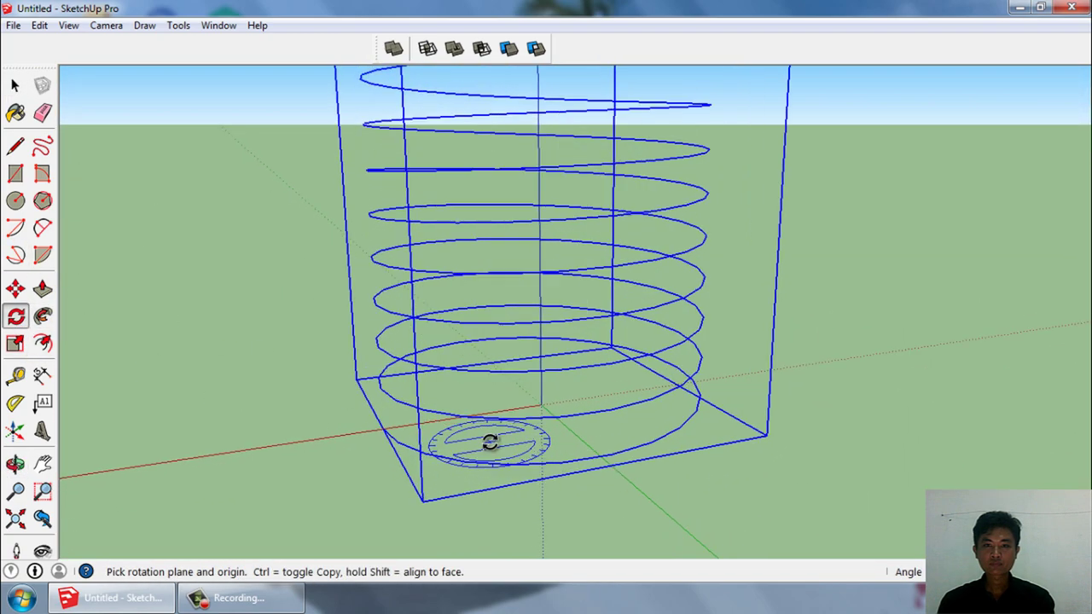
scroll(544, 393, "up", 2)
left_click(550, 399)
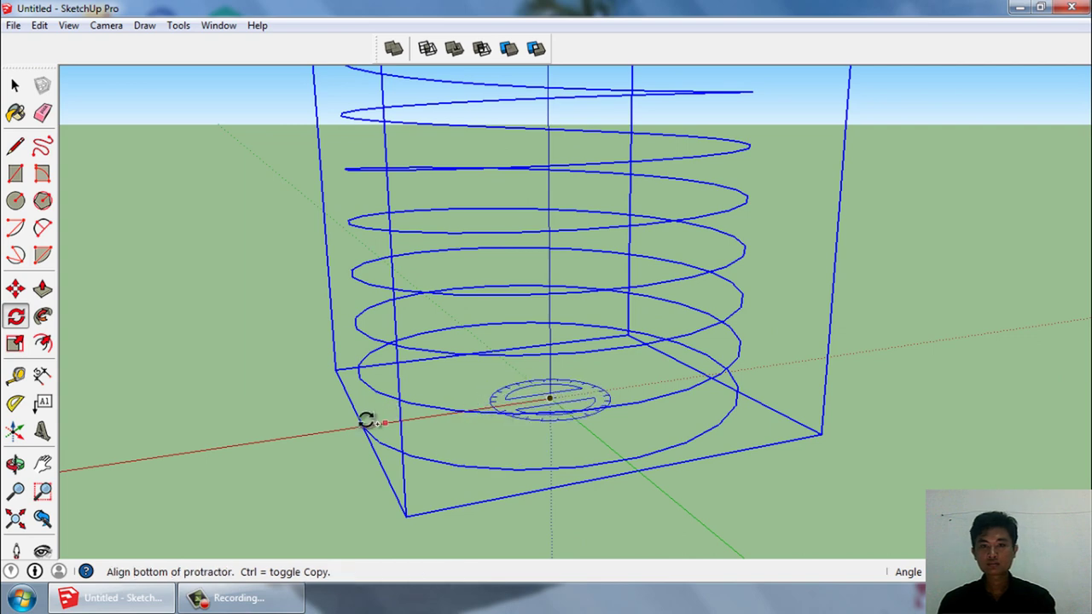
left_click(361, 423)
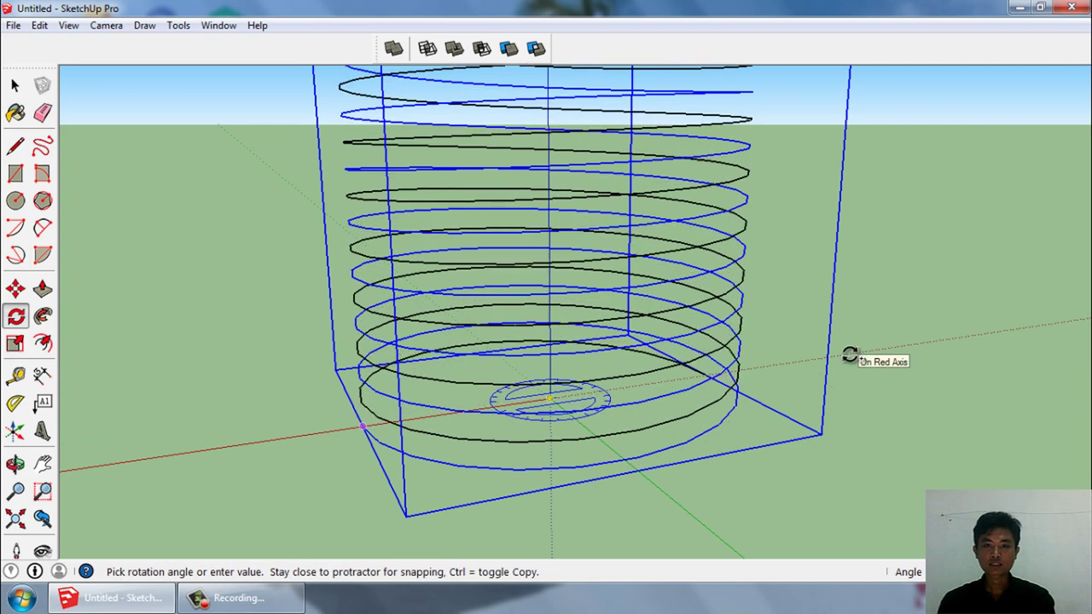
key("space")
- Deselect the spirals and orbit out to review the double helix
left_click(782, 472)
middle_click_drag(782, 472, 717, 572)
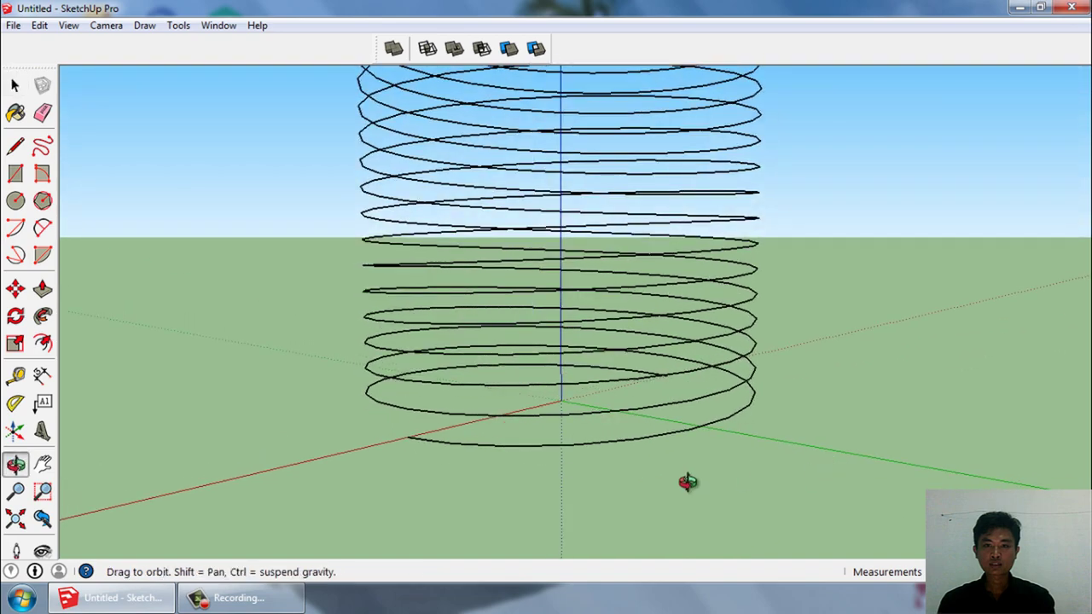
scroll(716, 571, "down", 2)
scroll(700, 556, "down", 2)
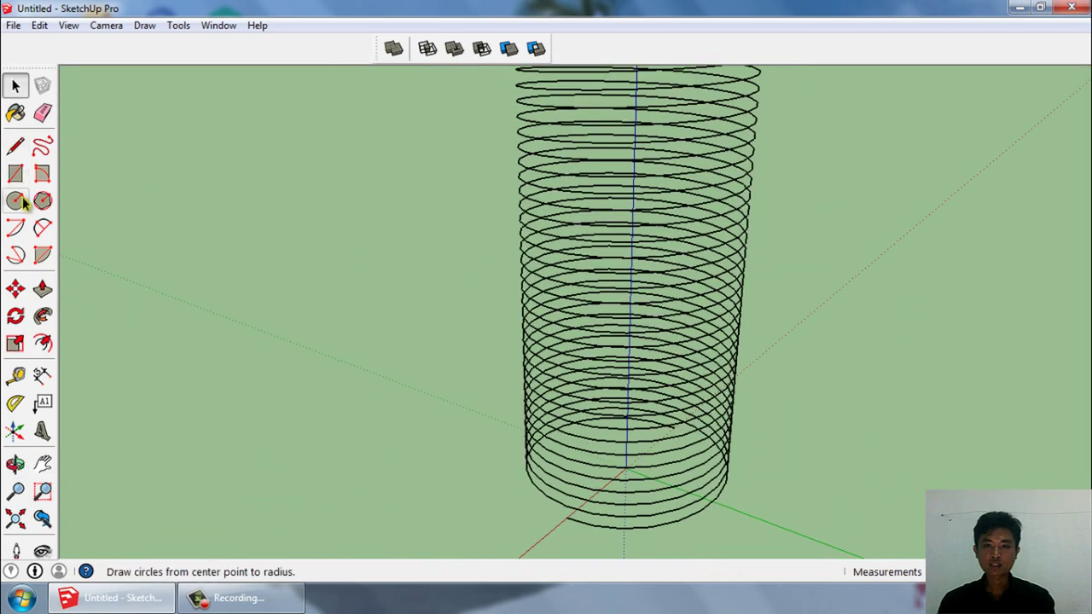
- Draw a circle on the spiral's bottom ring
scroll(639, 434, "down", 4)
mouse_move(639, 434)
middle_mouse_down()
mouse_move(760, 302)
mouse_move(708, 295)
mouse_move(711, 364)
mouse_move(664, 488)
middle_mouse_up()
scroll(657, 465, "up", 3)
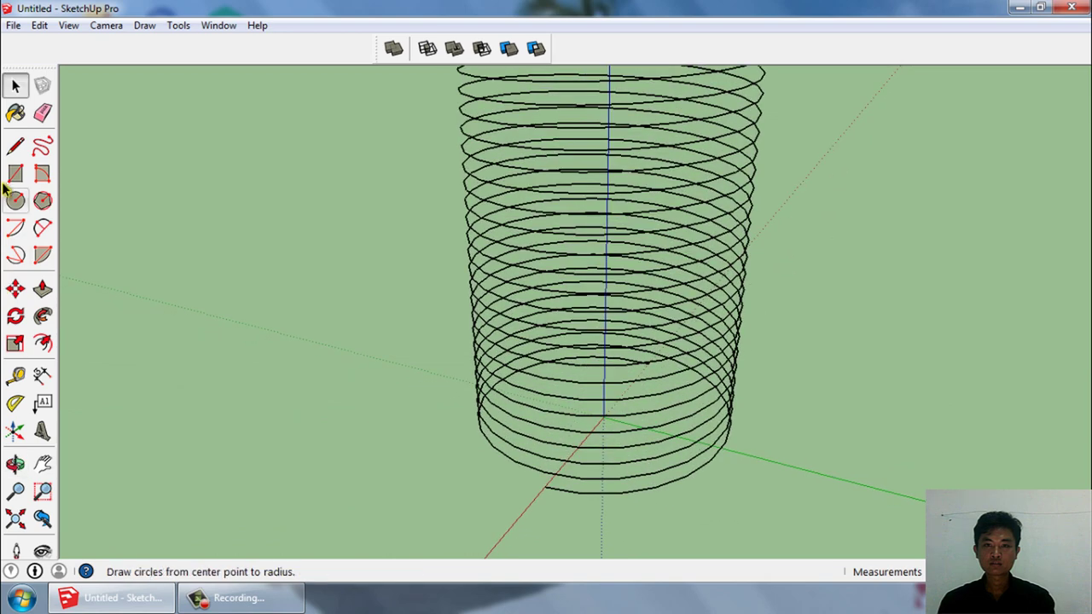
left_click(17, 205)
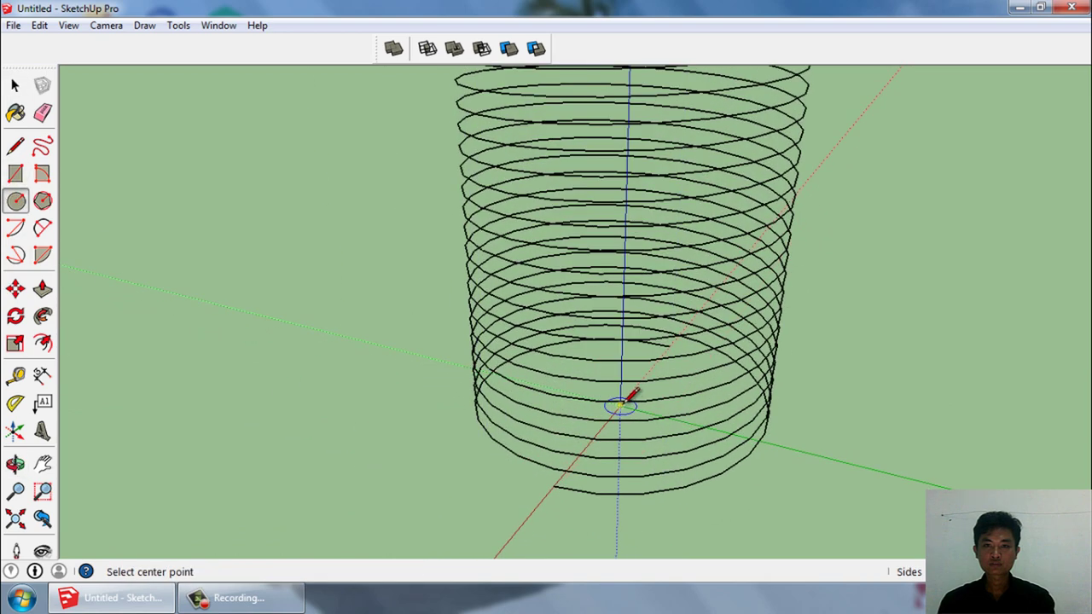
left_click(561, 479)
key("space")
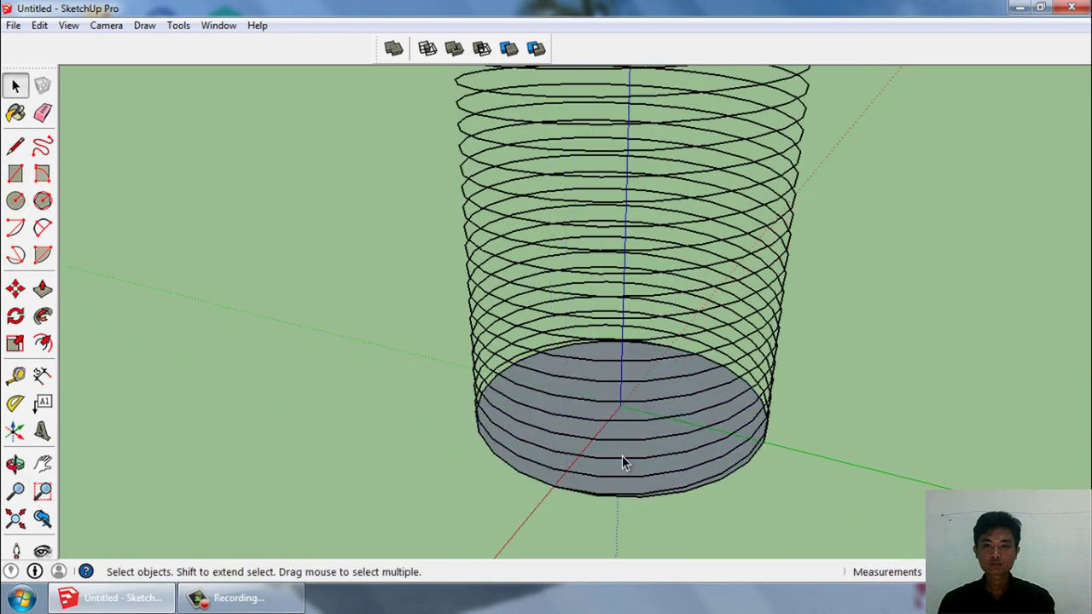
- Push/Pull the circle face up to the top of the spiral, forming a solid cylinder
left_click(627, 452)
key("p")
left_click(628, 455)
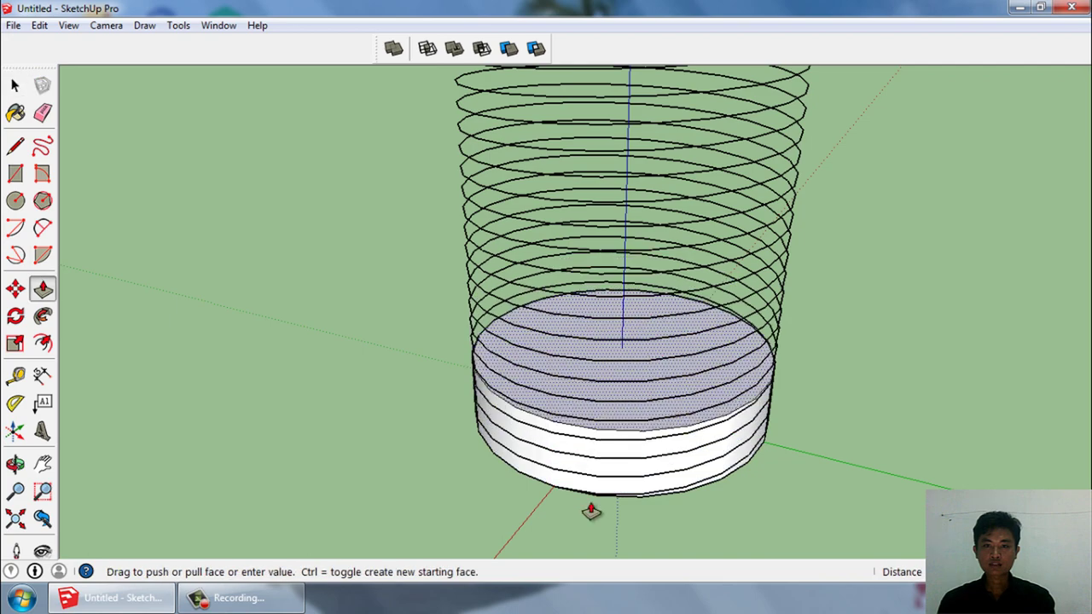
scroll(592, 507, "down", 5)
scroll(589, 163, "up", 1)
scroll(558, 163, "up", 1)
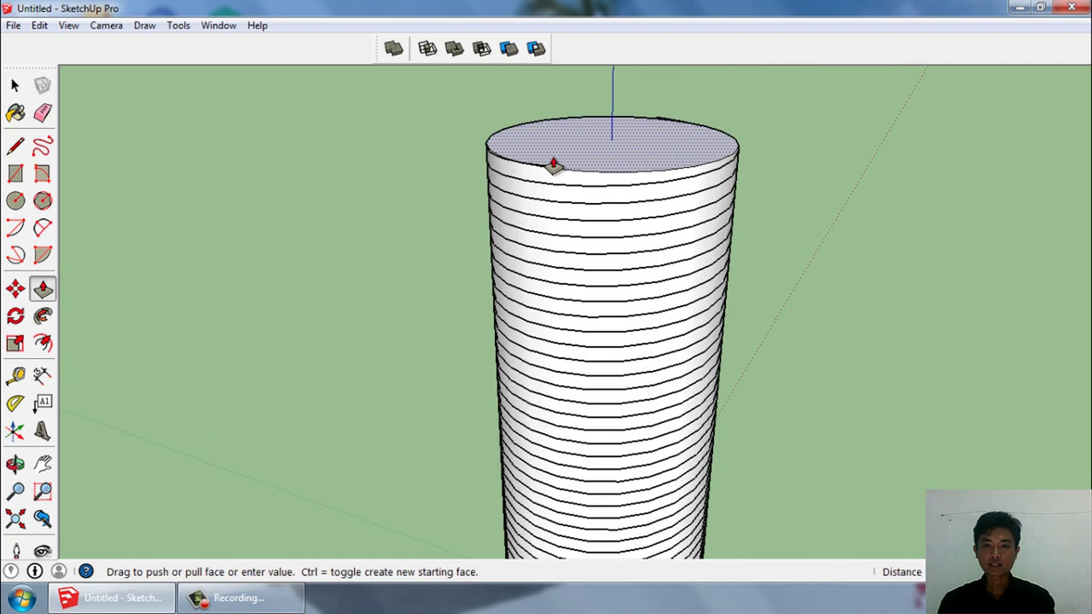
scroll(556, 162, "up", 2)
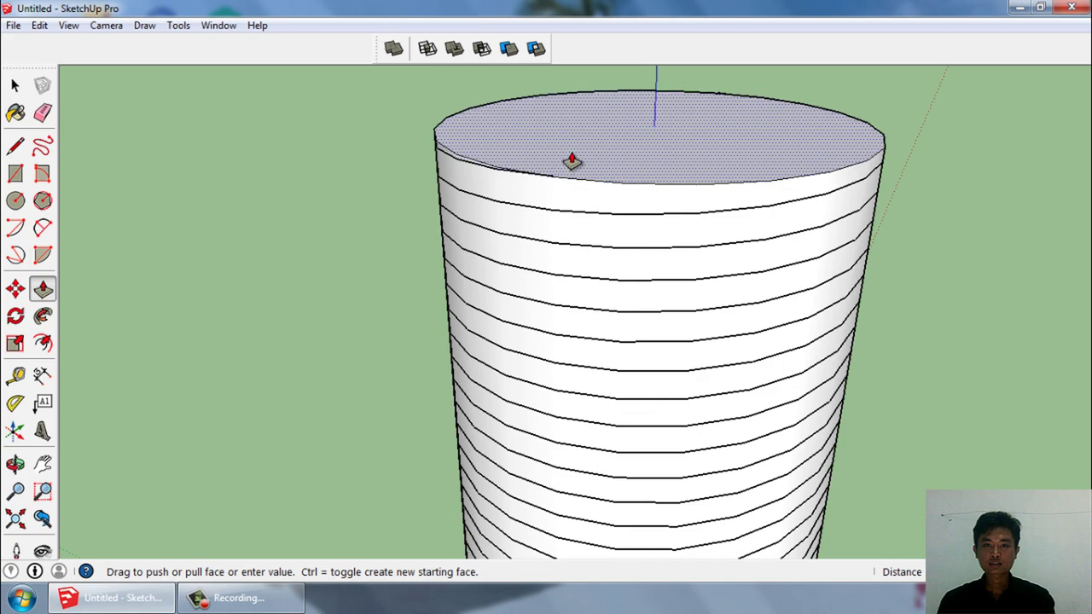
key("space")
- Explode the spiral component
middle_click_drag(724, 200, 809, 152)
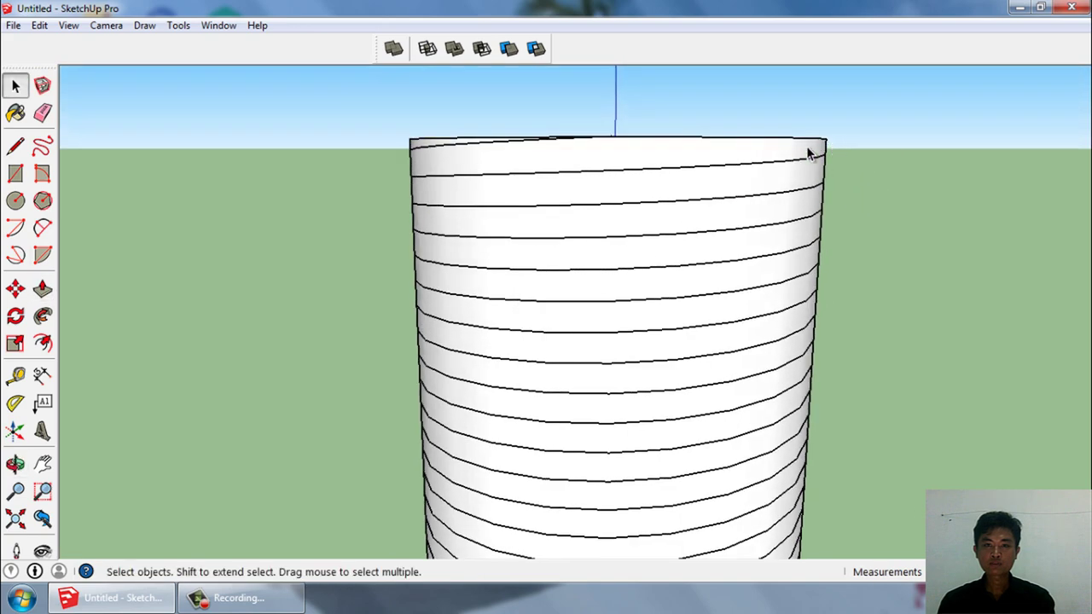
scroll(680, 168, "down", 2)
scroll(597, 170, "down", 2)
scroll(607, 477, "up", 3)
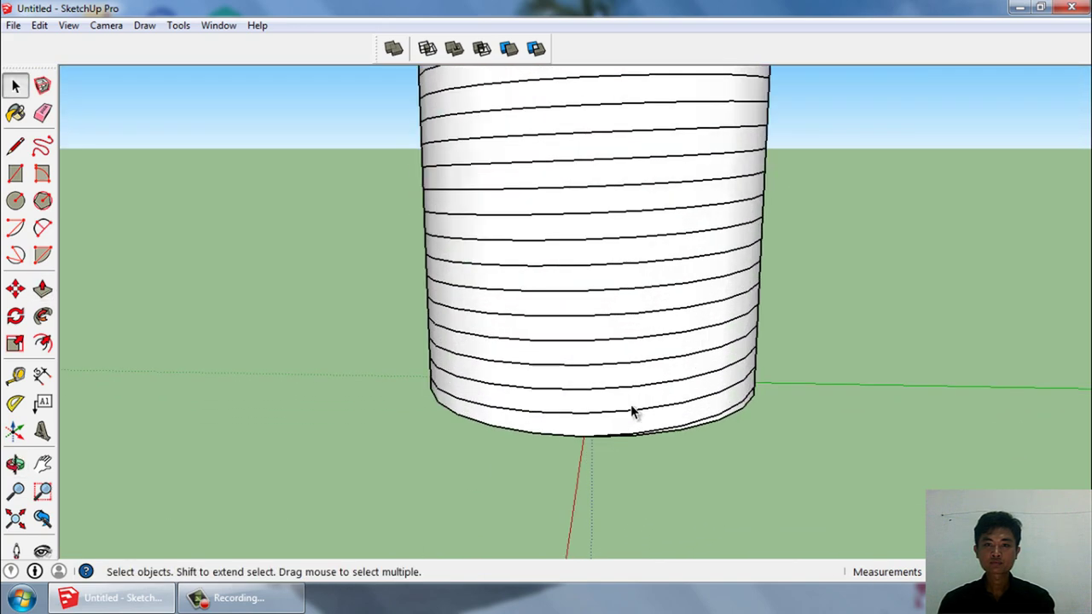
scroll(634, 414, "up", 2)
middle_click_drag(707, 429, 601, 486)
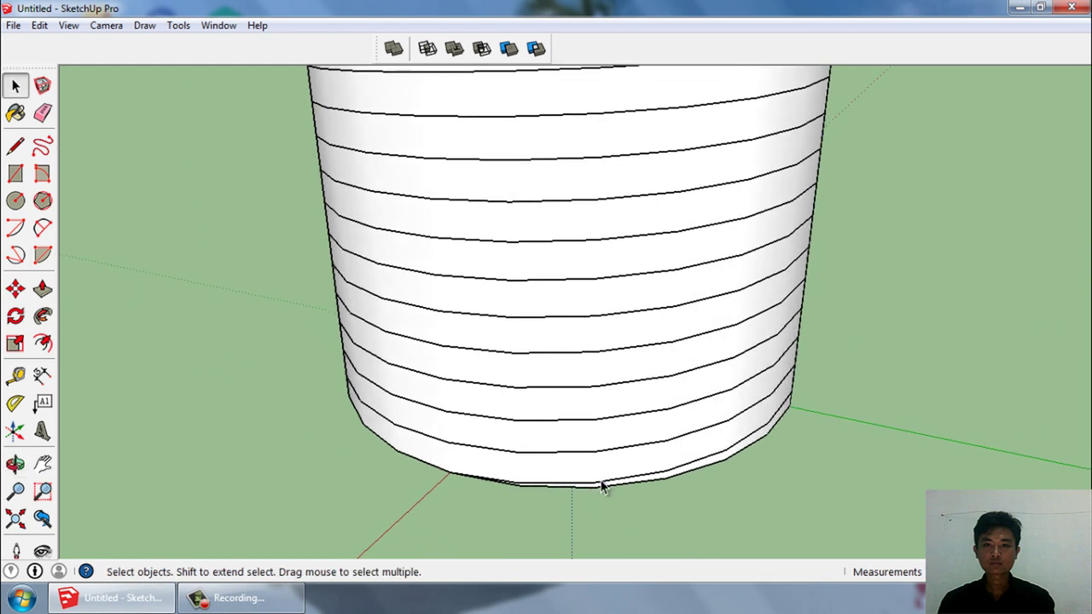
left_click(602, 487)
right_click(602, 484)
left_click(645, 231)
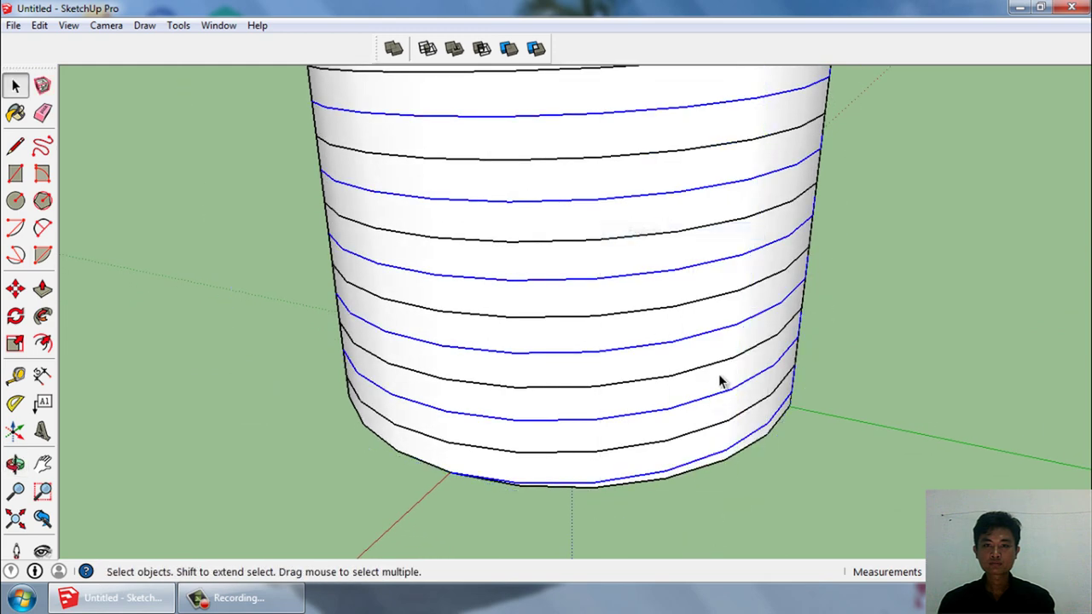
- Explode the remaining spiral group
left_click(666, 441)
right_click(667, 450)
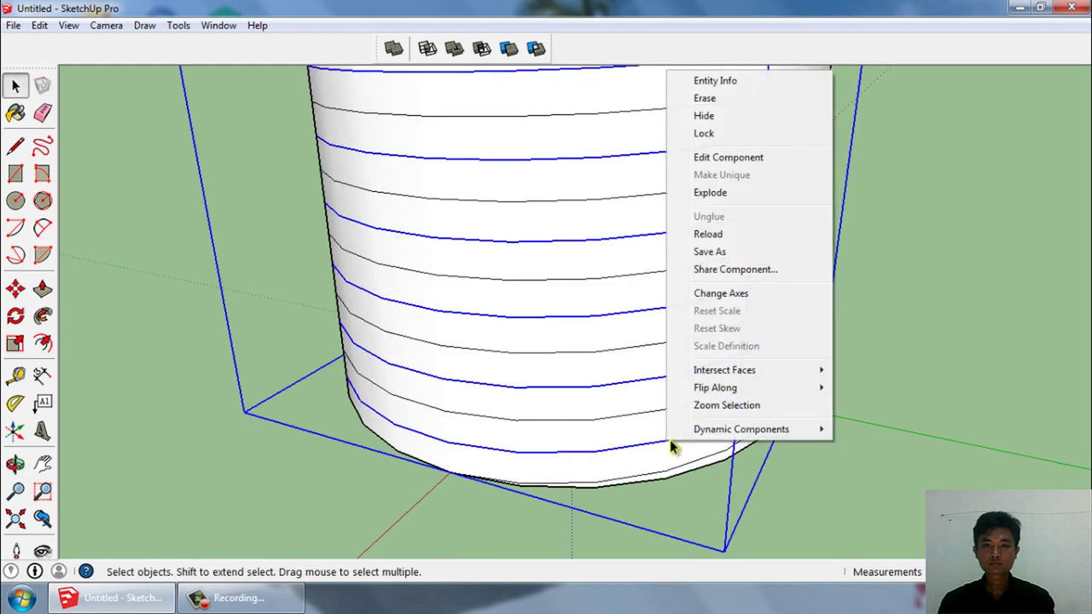
left_click(718, 194)
scroll(500, 559, "down", 3)
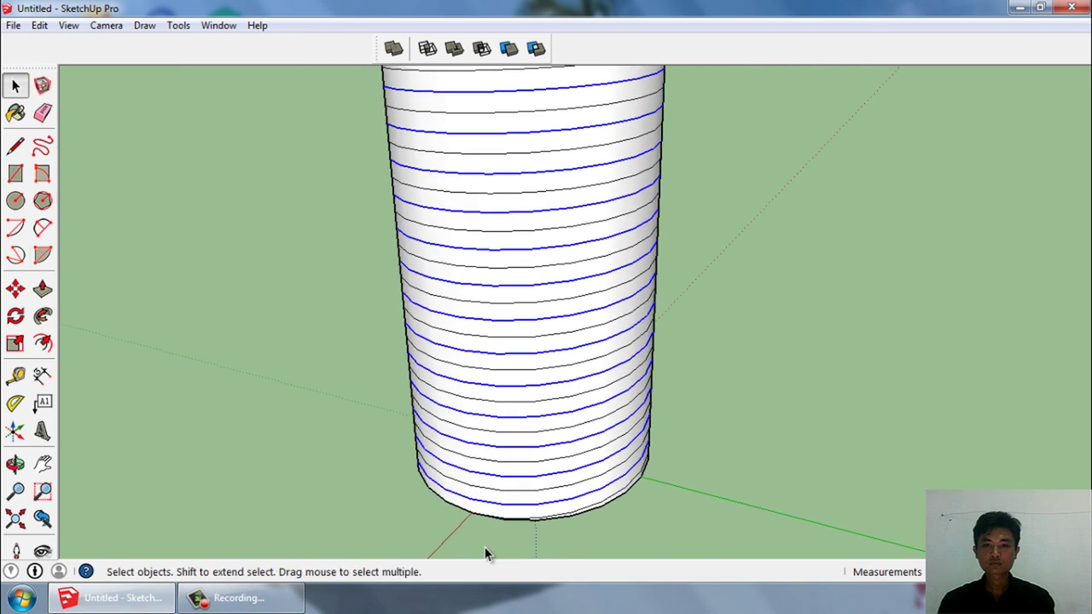
scroll(488, 556, "down", 1)
- Scale the helix outward along the red axis so it bulges from the cylinder
key("s")
mouse_move(767, 446)
middle_mouse_down()
mouse_move(604, 434)
mouse_move(608, 287)
middle_mouse_up()
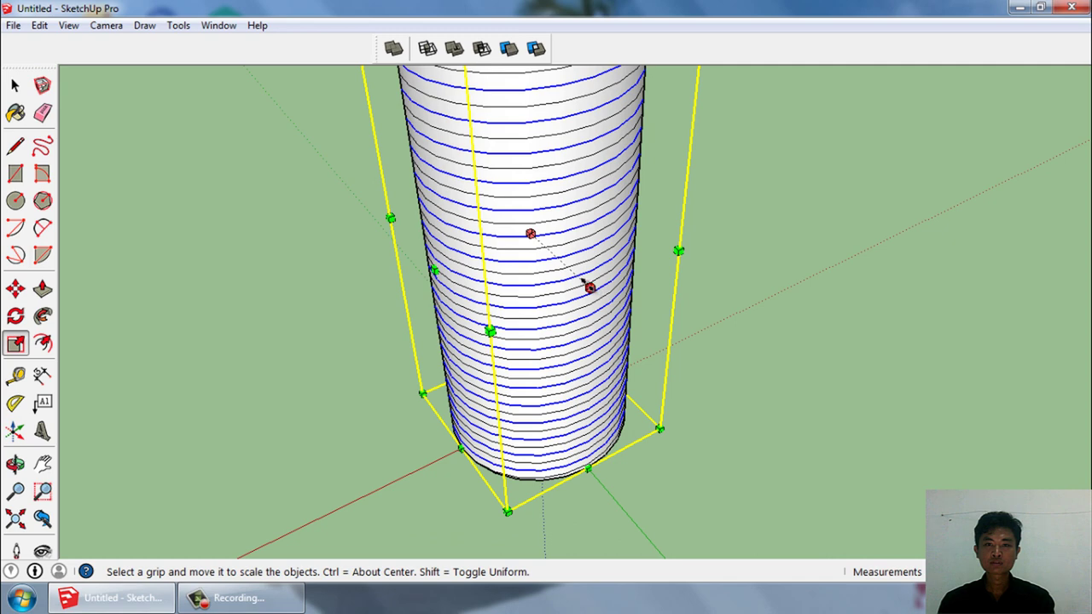
left_click_drag(586, 285, 683, 414)
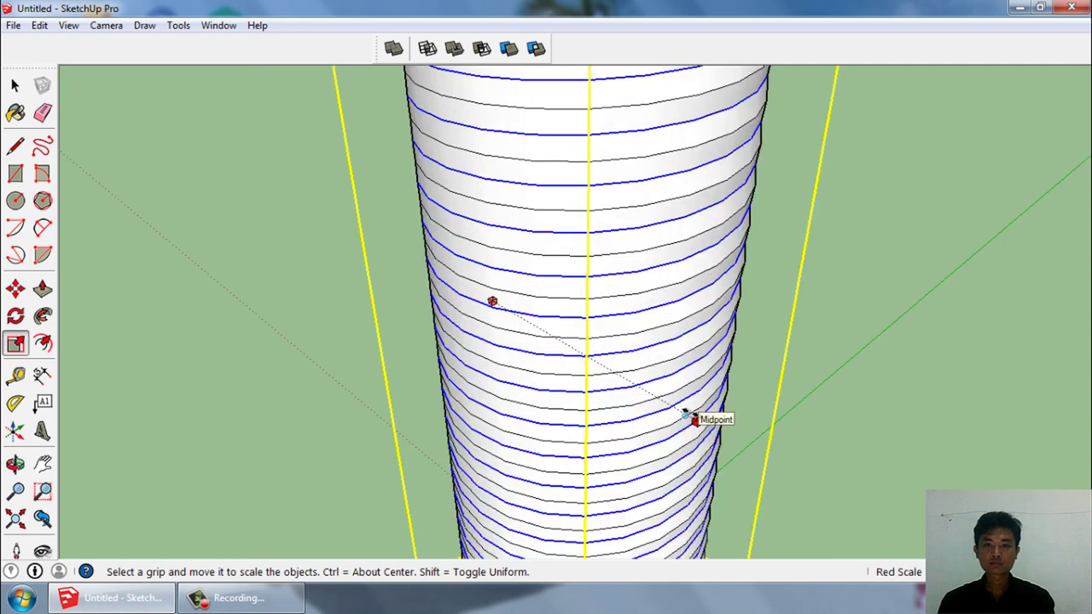
left_click_drag(687, 412, 697, 418)
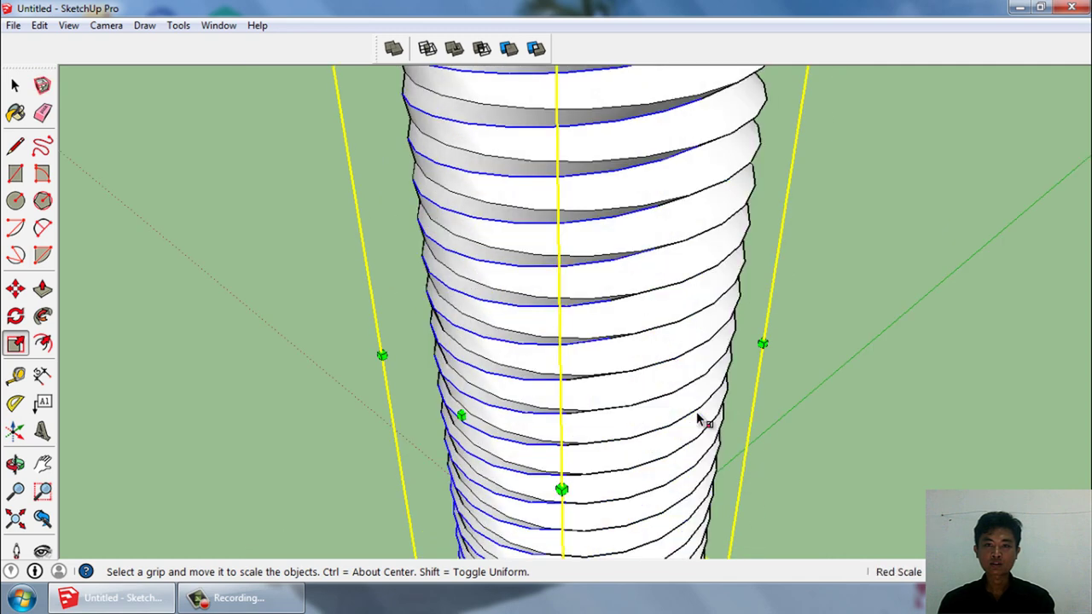
mouse_move(697, 419)
middle_mouse_down()
mouse_move(819, 349)
mouse_move(887, 278)
mouse_move(822, 393)
mouse_move(858, 404)
mouse_move(750, 438)
mouse_move(330, 510)
mouse_move(616, 451)
mouse_move(699, 353)
mouse_move(627, 451)
middle_mouse_up()
scroll(623, 451, "down", 2)
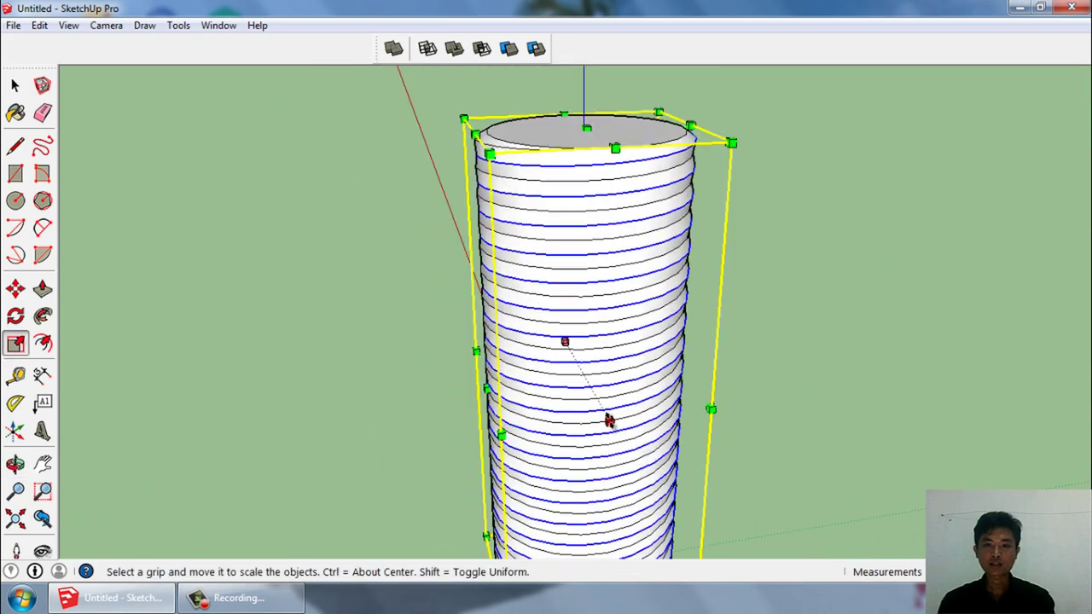
left_click_drag(608, 419, 615, 419)
mouse_move(614, 419)
middle_mouse_down()
mouse_move(426, 441)
mouse_move(585, 480)
mouse_move(592, 420)
middle_mouse_up()
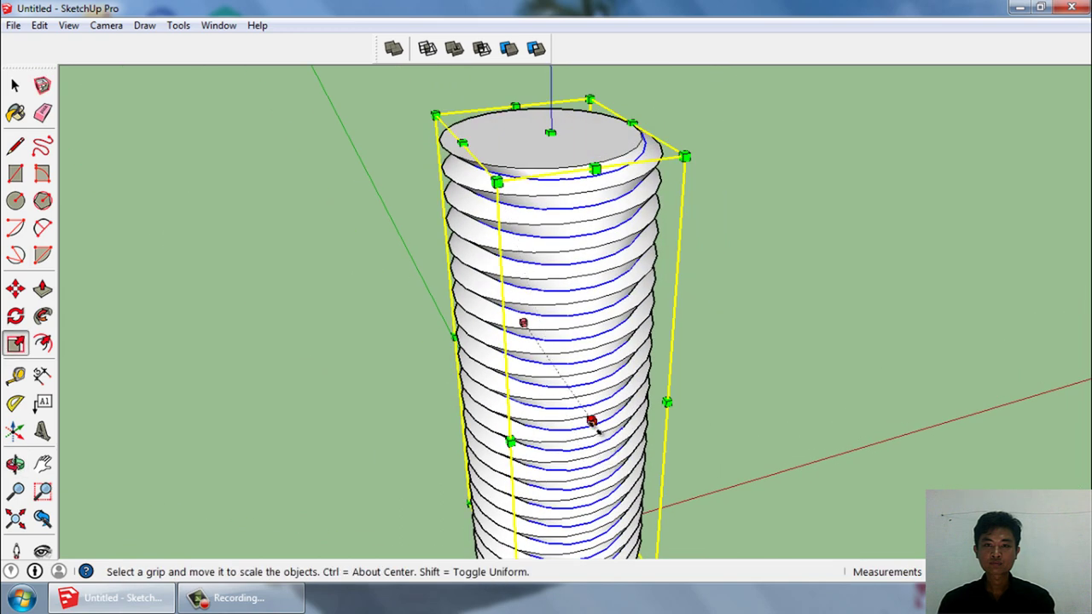
- Scale the helix outward along the green axis as well
left_click_drag(591, 419, 586, 409)
mouse_move(586, 410)
middle_mouse_down()
mouse_move(351, 369)
mouse_move(442, 503)
mouse_move(616, 359)
middle_mouse_up()
scroll(616, 359, "up", 3)
left_click_drag(575, 372, 567, 361)
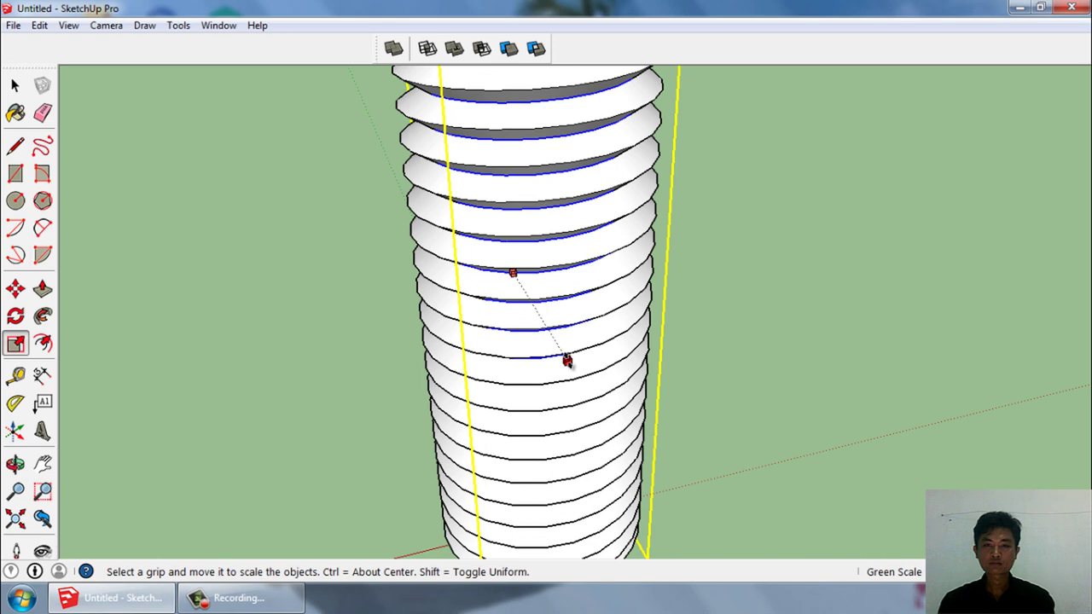
left_click_drag(575, 370, 575, 370)
mouse_move(575, 370)
middle_mouse_down()
mouse_move(714, 377)
mouse_move(703, 333)
mouse_move(725, 426)
middle_mouse_up()
- Select the entire threaded cylinder and make it a component
key("space")
left_click(749, 518)
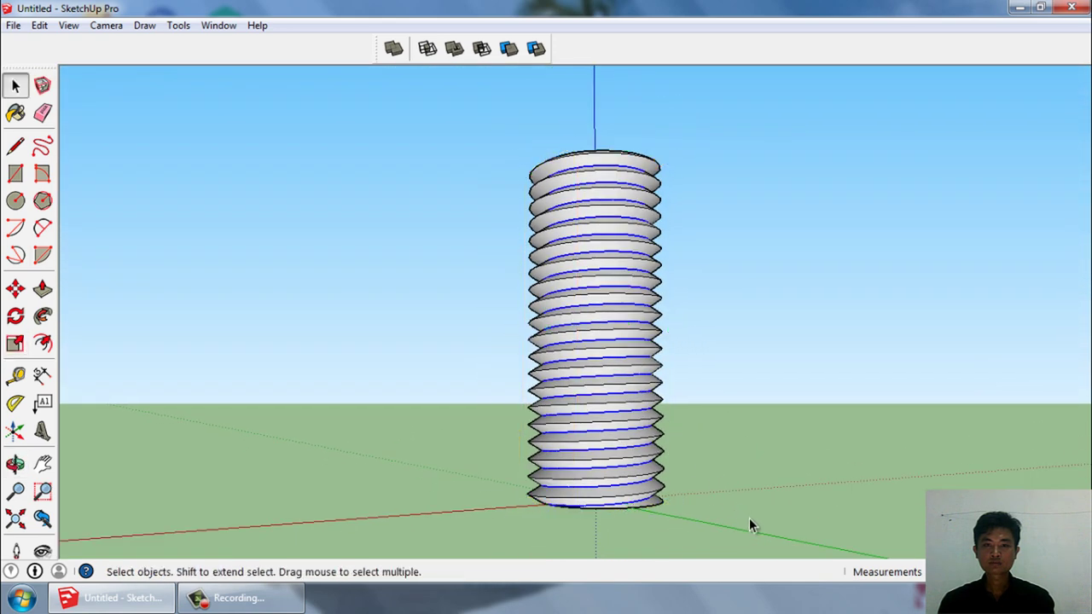
mouse_move(749, 518)
middle_mouse_down()
mouse_move(598, 421)
mouse_move(711, 447)
mouse_move(417, 380)
mouse_move(682, 345)
mouse_move(572, 456)
mouse_move(624, 451)
mouse_move(662, 365)
mouse_move(647, 411)
middle_mouse_up()
key("space")
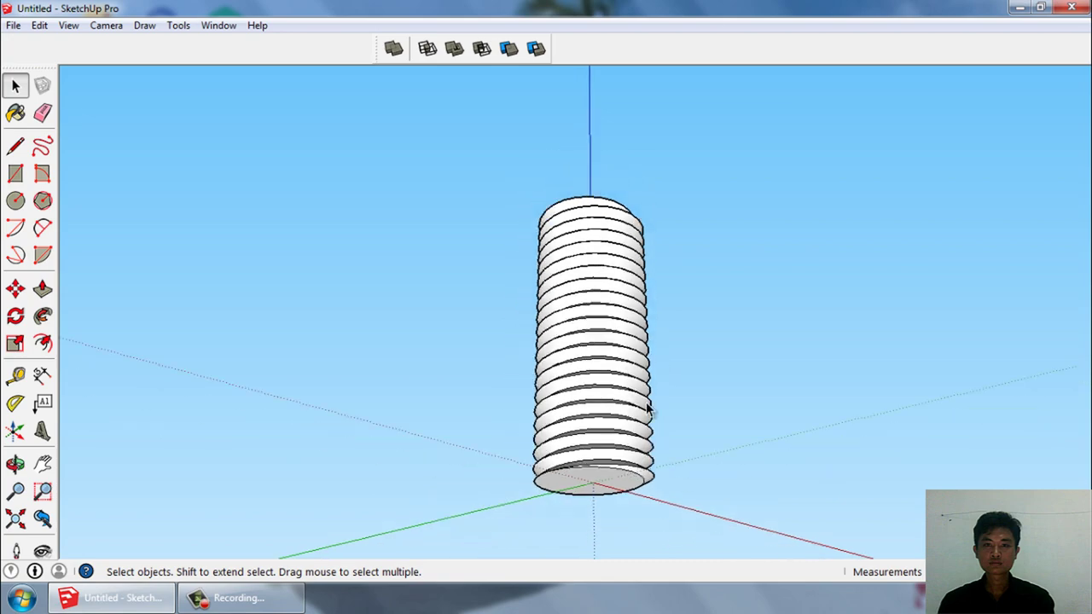
left_click_drag(516, 210, 513, 175)
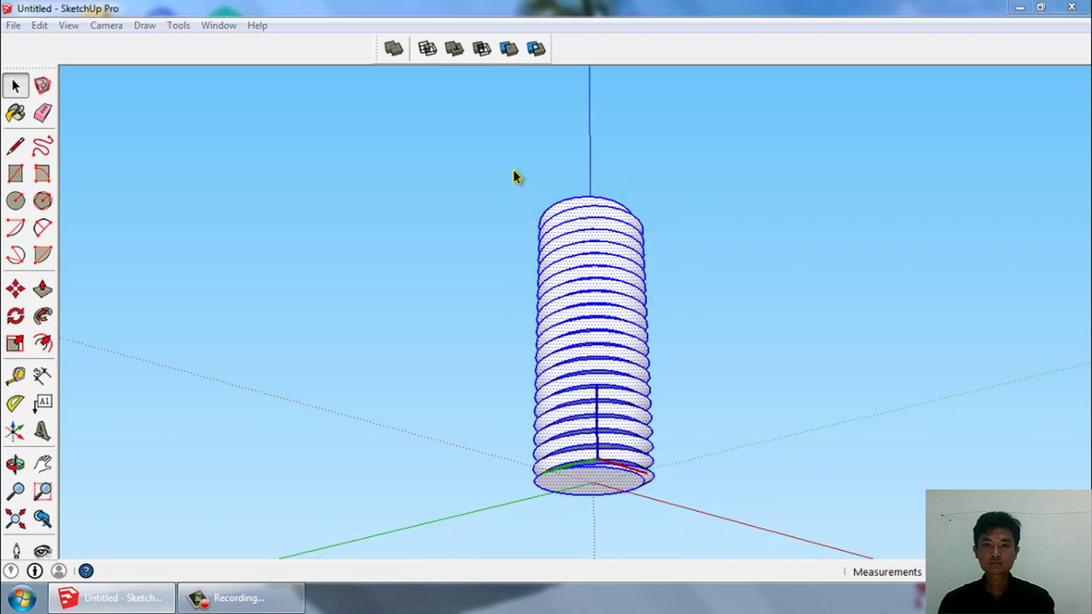
key("g")
key("Return")
mouse_move(575, 319)
middle_mouse_down()
mouse_move(626, 541)
mouse_move(713, 558)
middle_mouse_up()
- Push/Pull the cylinder's bottom face down to add a plain band
left_click(704, 518)
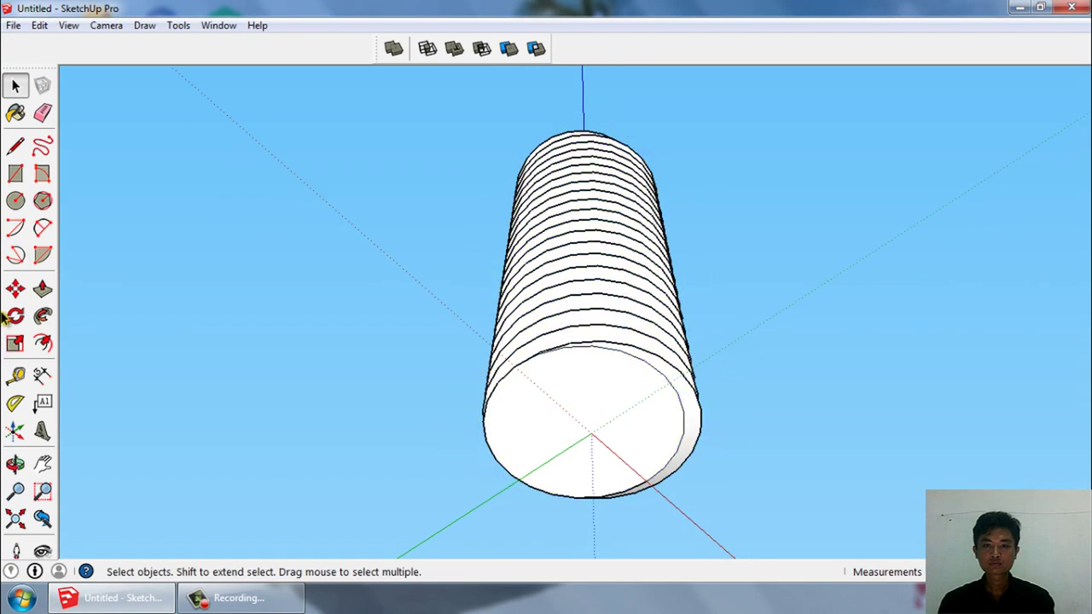
left_click(16, 200)
scroll(644, 448, "up", 1)
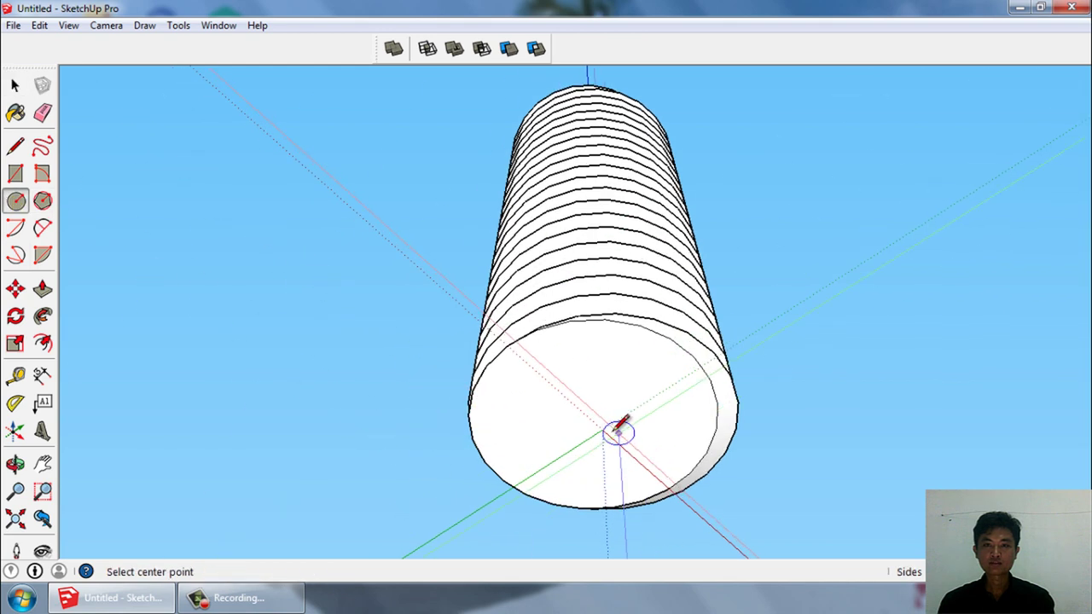
left_click(602, 430)
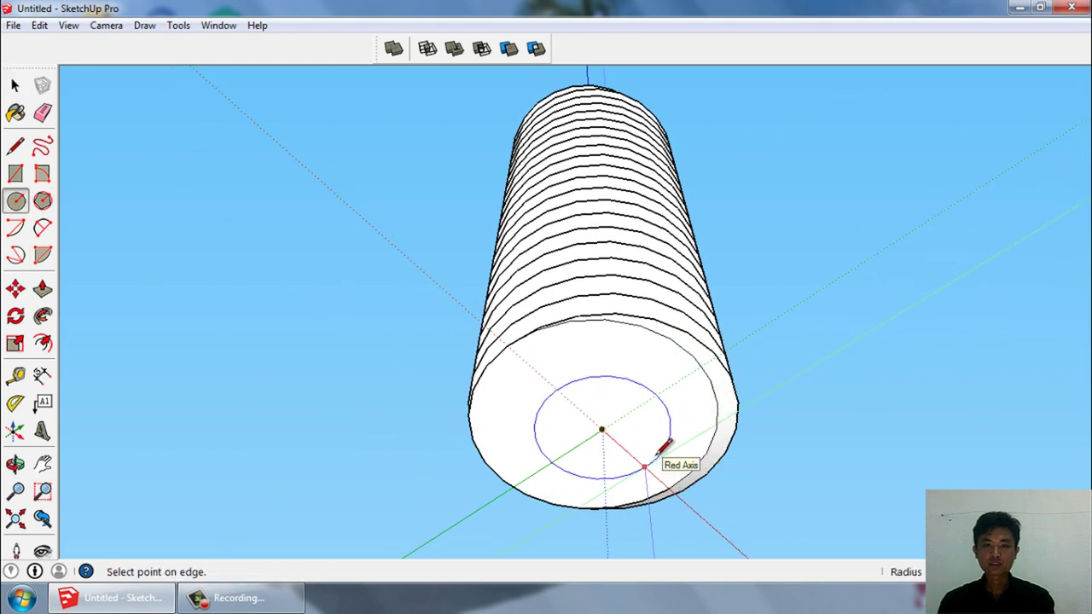
key("Escape")
key("space")
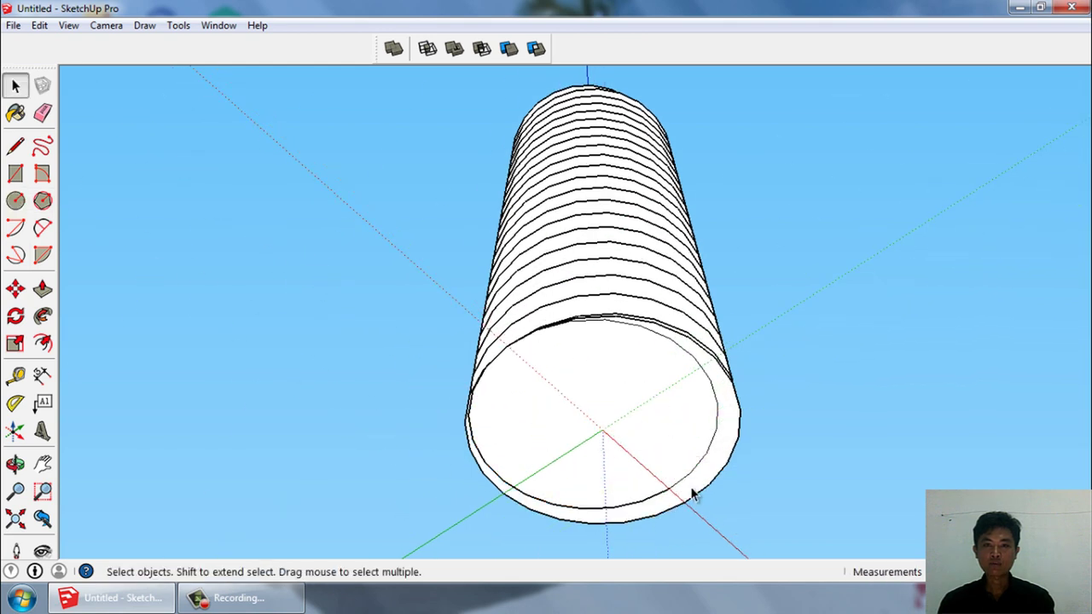
left_click(692, 493)
key("p")
left_click_drag(687, 487, 684, 518)
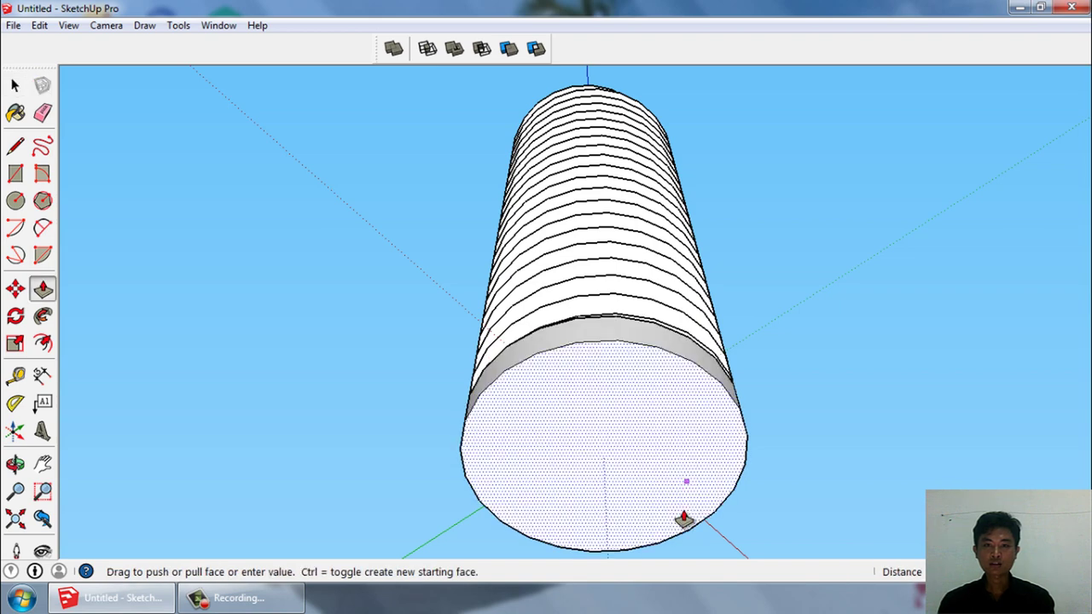
key("space")
- Turn the plain bottom band into its own component
middle_click_drag(724, 466, 652, 466)
left_click(636, 433)
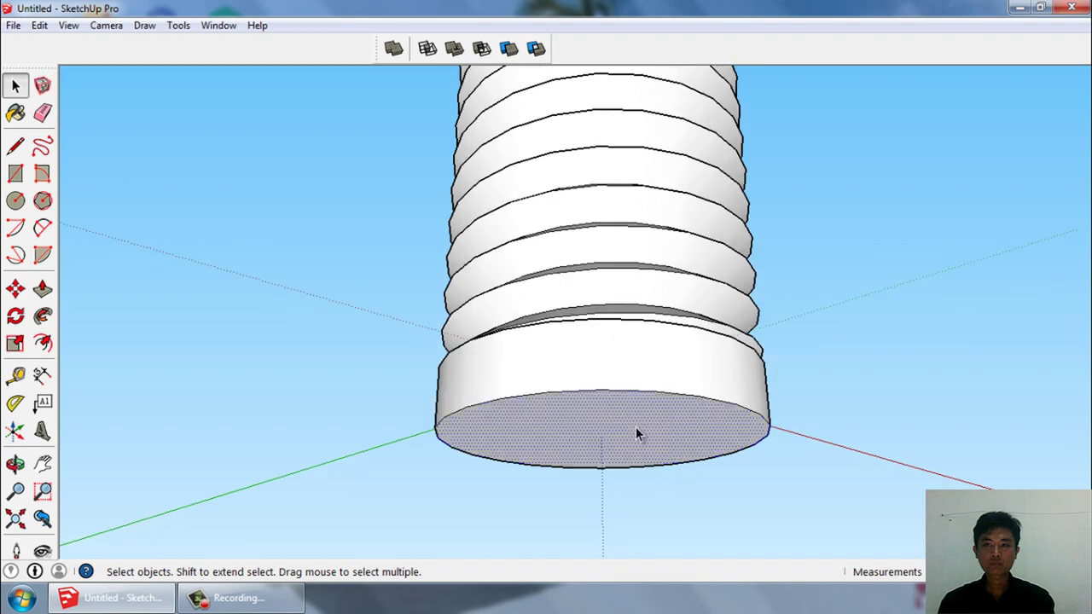
triple_click(635, 433)
key("g")
key("Return")
scroll(630, 437, "up", 1)
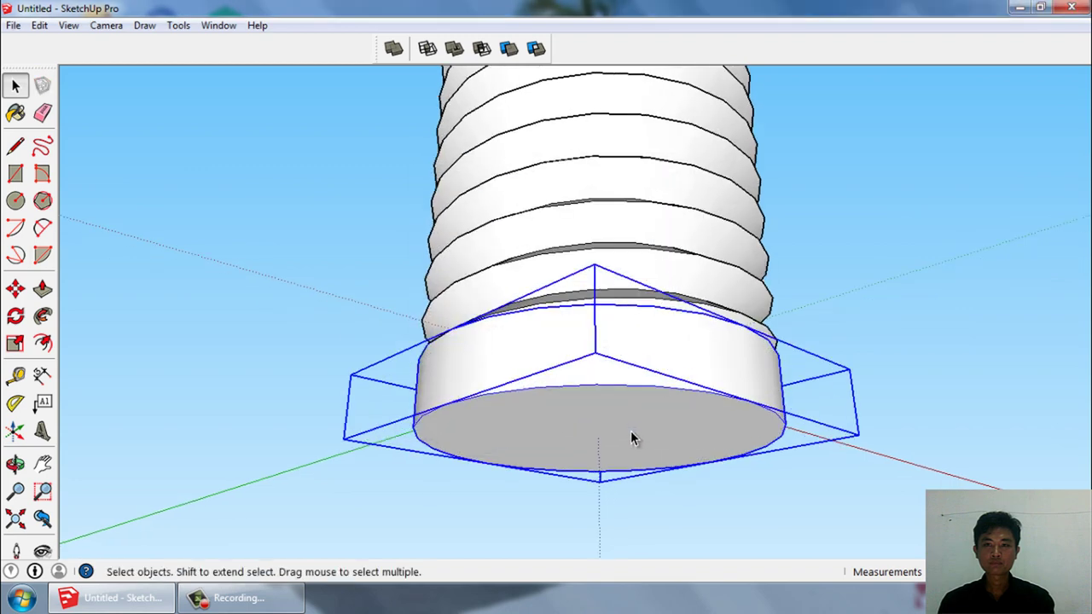
middle_click_drag(624, 449, 601, 541)
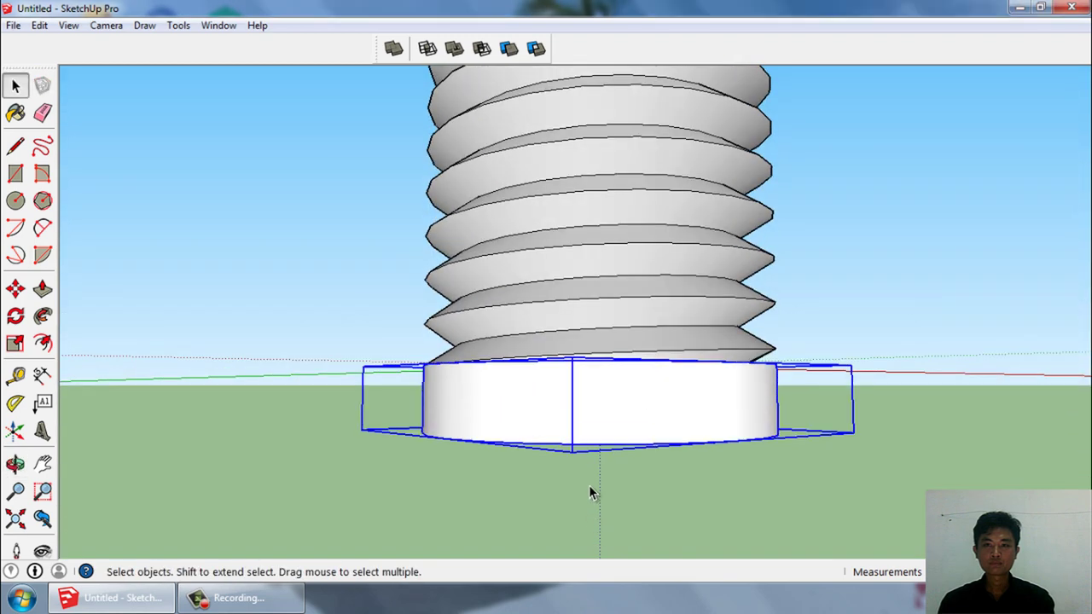
scroll(588, 493, "up", 1)
scroll(588, 489, "down", 1)
mouse_move(588, 488)
middle_mouse_down()
mouse_move(382, 523)
mouse_move(478, 437)
middle_mouse_up()
scroll(478, 436, "up", 1)
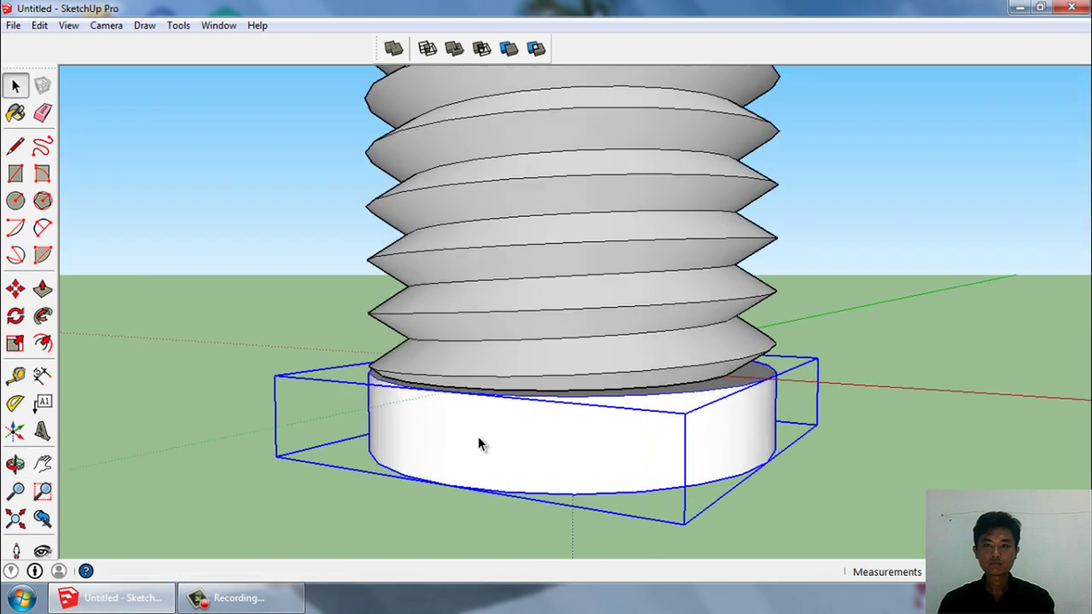
- Inside the band component, push its bottom face downward to lengthen the plain shank
left_click(866, 509)
mouse_move(739, 500)
middle_mouse_down()
mouse_move(933, 449)
mouse_move(680, 438)
middle_mouse_up()
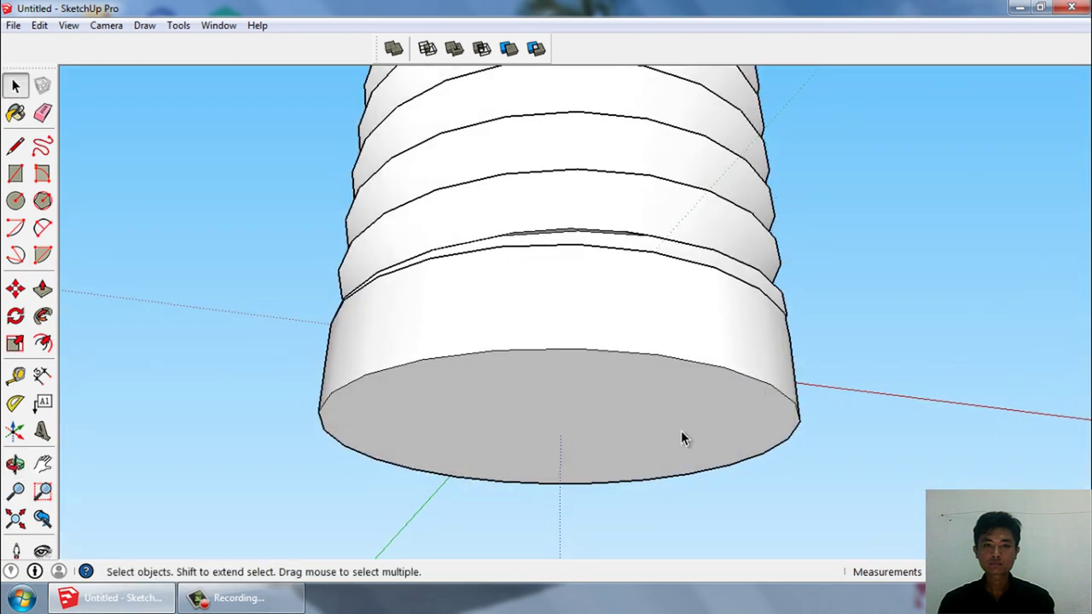
scroll(628, 461, "down", 1)
scroll(593, 477, "down", 2)
scroll(591, 478, "down", 1)
mouse_move(588, 483)
middle_mouse_down()
mouse_move(593, 435)
mouse_move(589, 461)
middle_mouse_up()
scroll(582, 469, "up", 1)
scroll(578, 469, "up", 1)
left_click(576, 480)
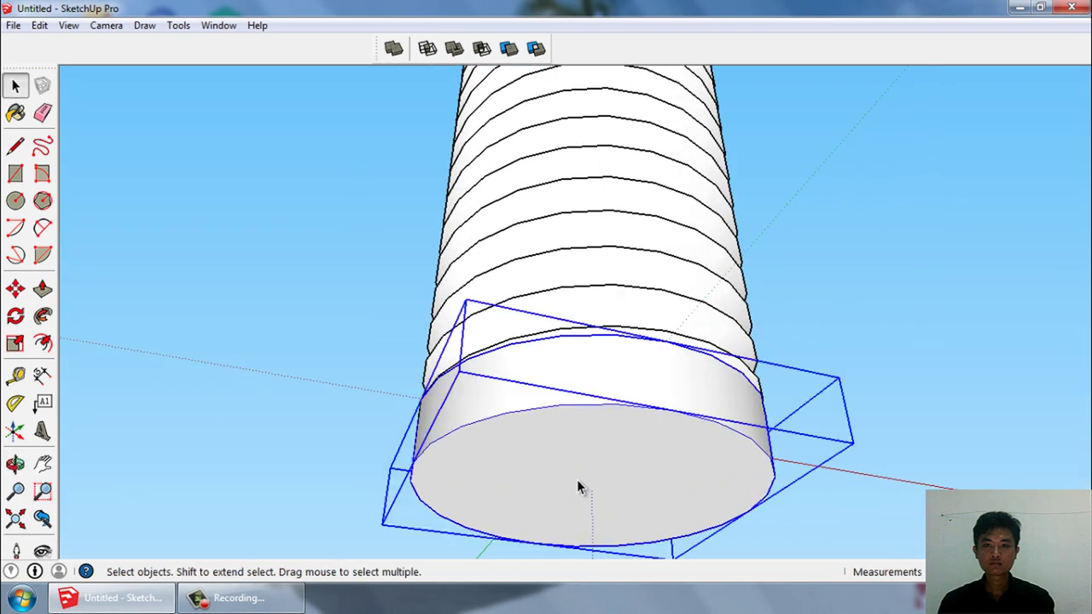
double_click(576, 479)
left_click(581, 486)
key("p")
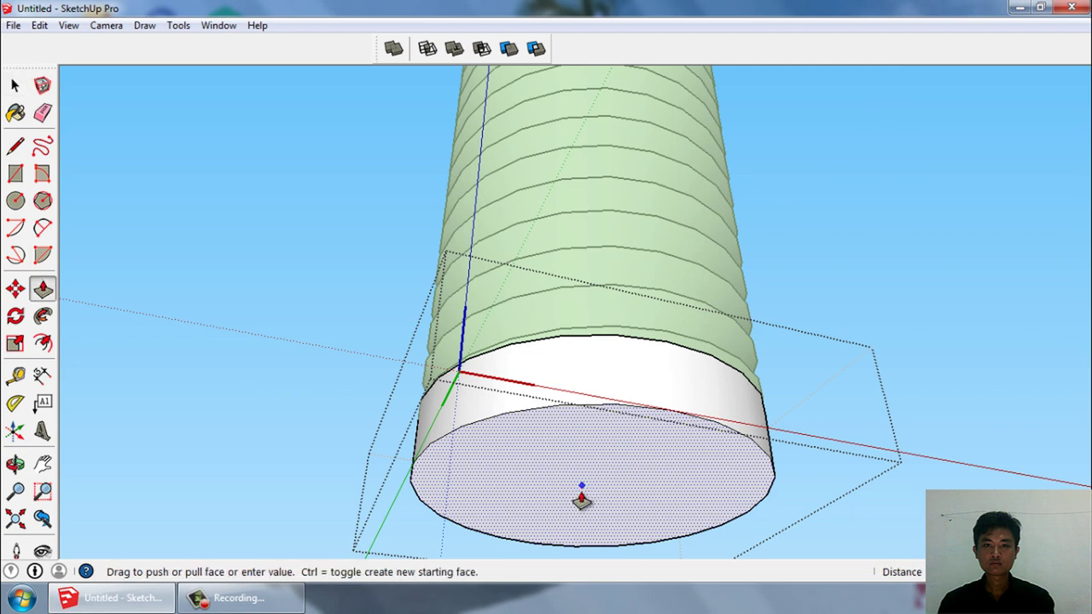
left_click_drag(581, 499, 581, 516)
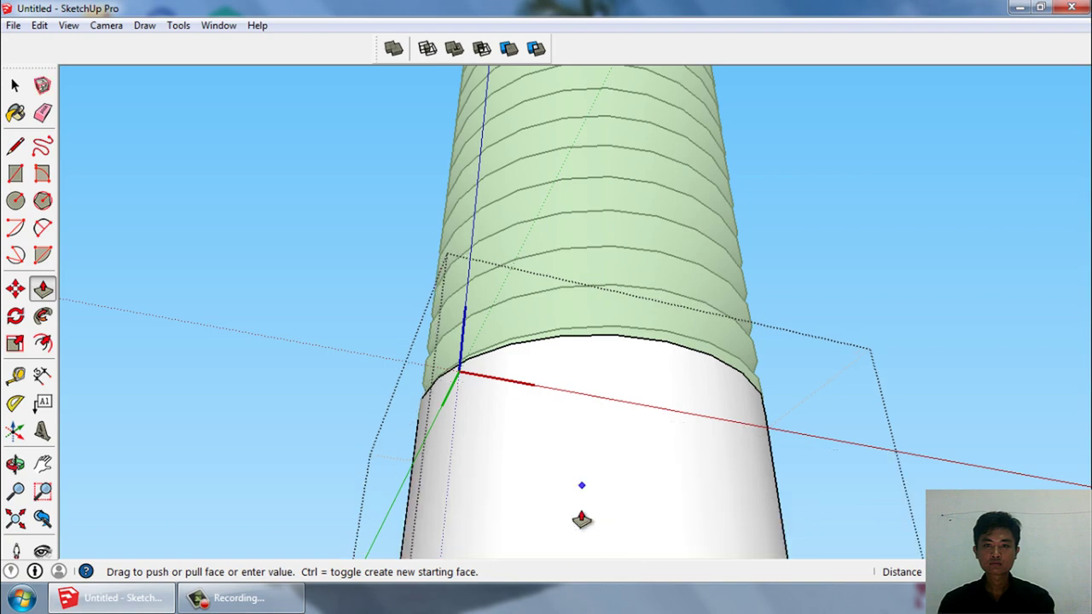
key("space")
scroll(703, 447, "down", 5)
mouse_move(702, 446)
middle_mouse_down()
mouse_move(659, 606)
mouse_move(705, 488)
mouse_move(645, 566)
mouse_move(686, 457)
mouse_move(512, 427)
middle_mouse_up()
scroll(632, 455, "up", 3)
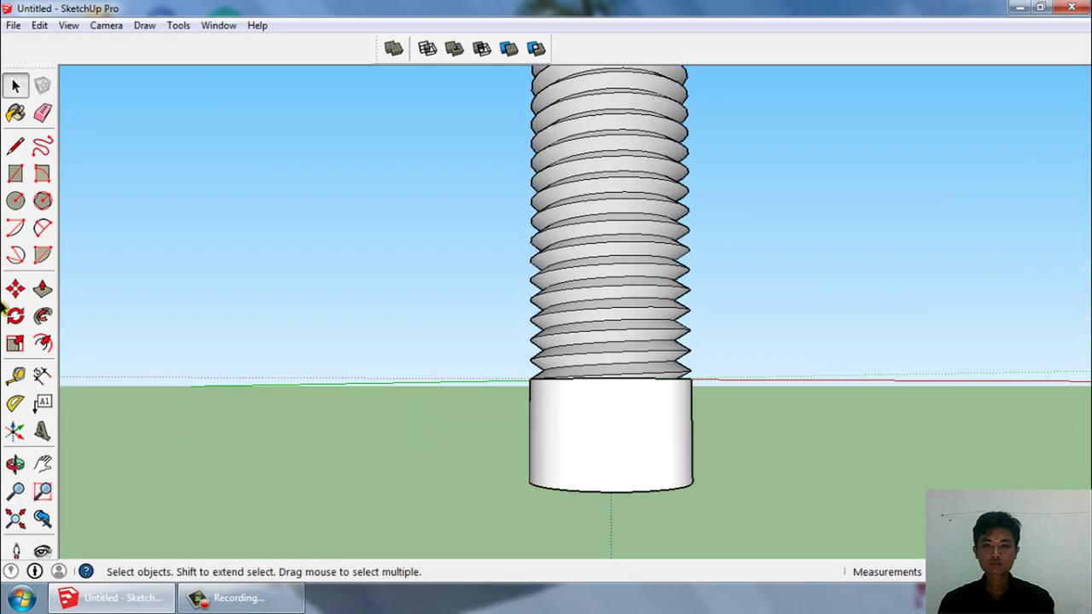
- Measure the shank with the Tape Measure from its top edge
key("t")
left_click(653, 379)
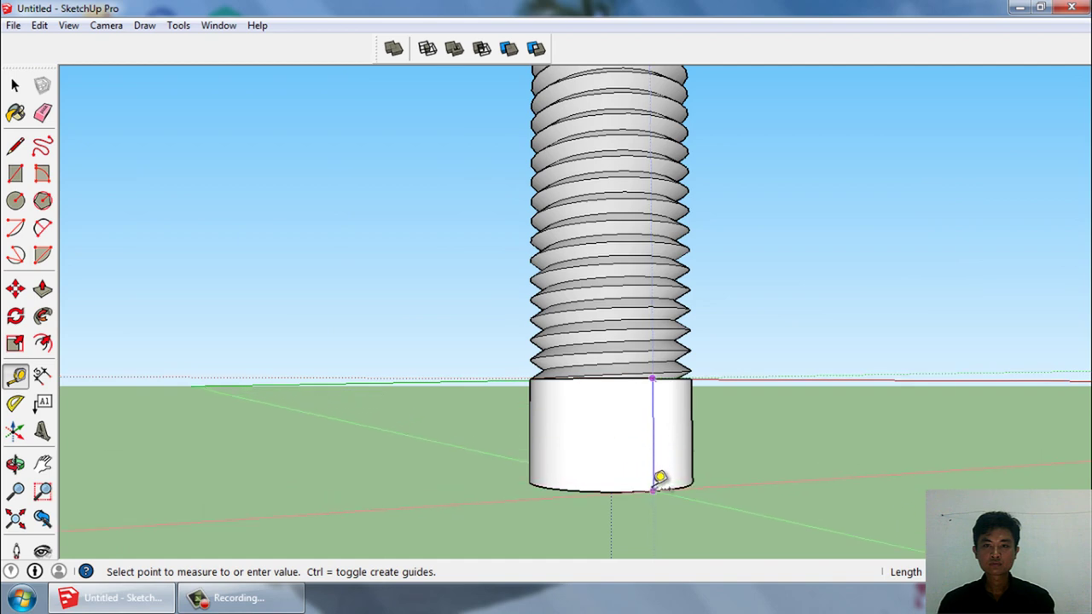
key("space")
scroll(628, 523, "down", 2)
- Move the whole bolt up the blue axis so its shank bottom sits at the origin
left_click(604, 405)
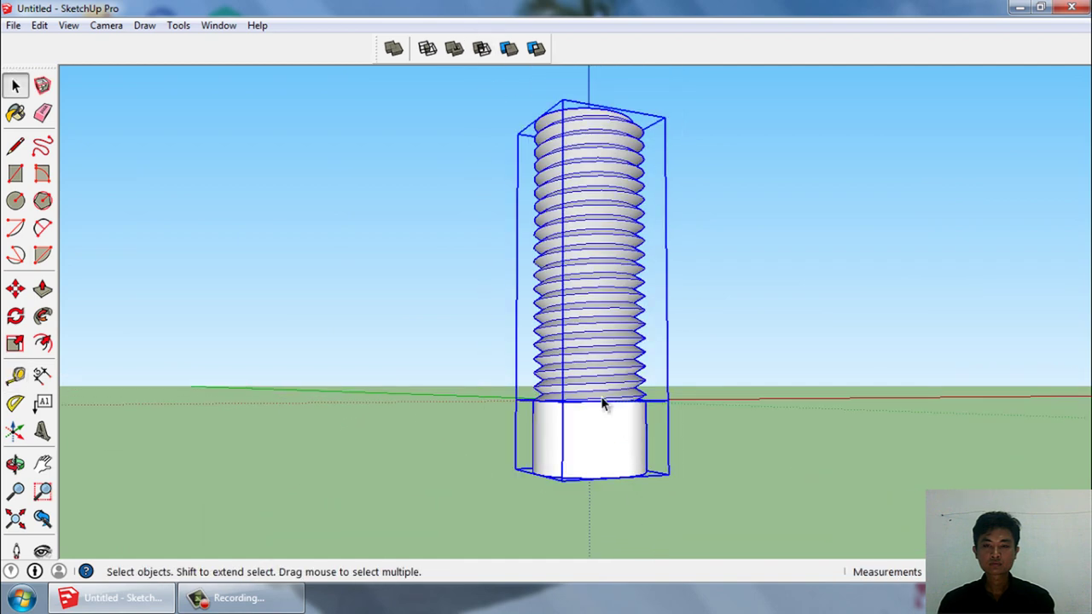
middle_click_drag(604, 404, 605, 500)
key("m")
left_click(613, 483)
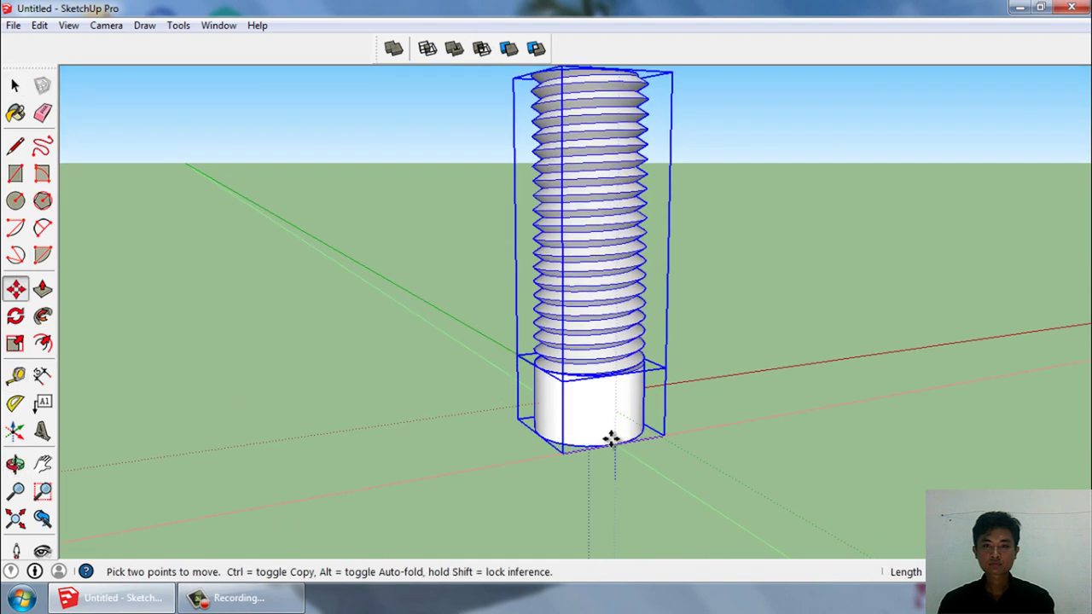
left_click(610, 438)
key("space")
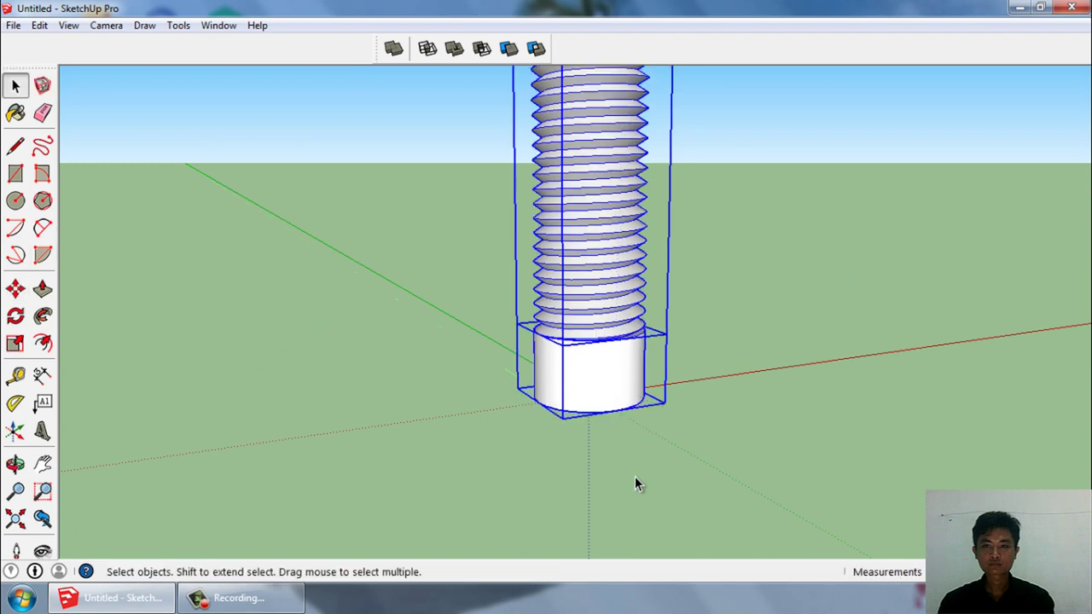
left_click(636, 481)
middle_click_drag(636, 480, 646, 268)
scroll(609, 377, "up", 3)
scroll(569, 412, "up", 3)
mouse_move(568, 406)
middle_mouse_down()
mouse_move(592, 384)
mouse_move(585, 202)
mouse_move(583, 395)
middle_mouse_up()
- Draw a hexagon centred on the axes origin, sized to surround the shank
left_click(43, 200)
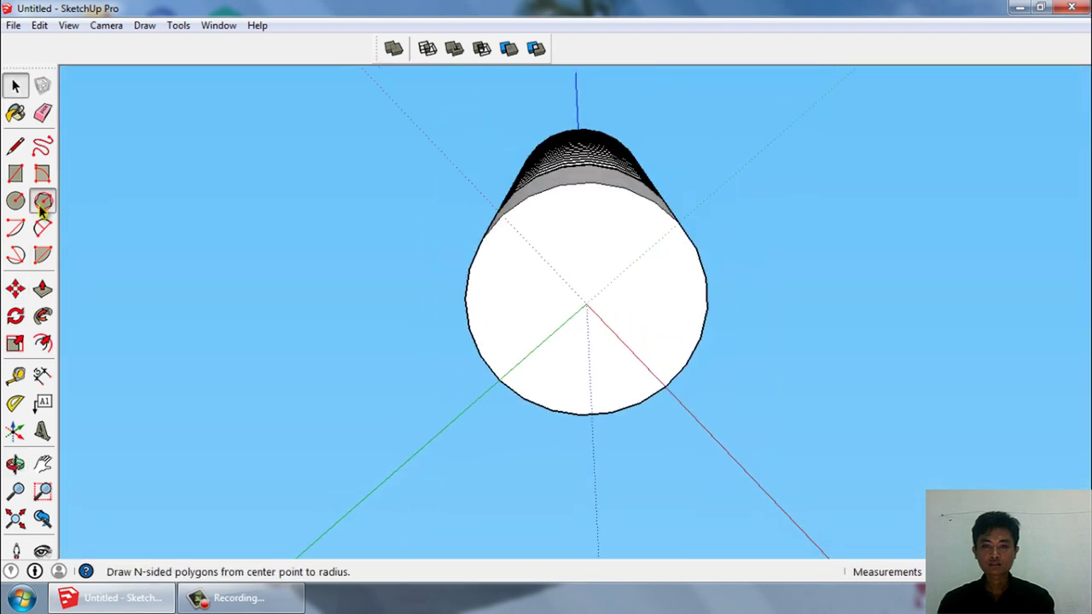
left_click(585, 304)
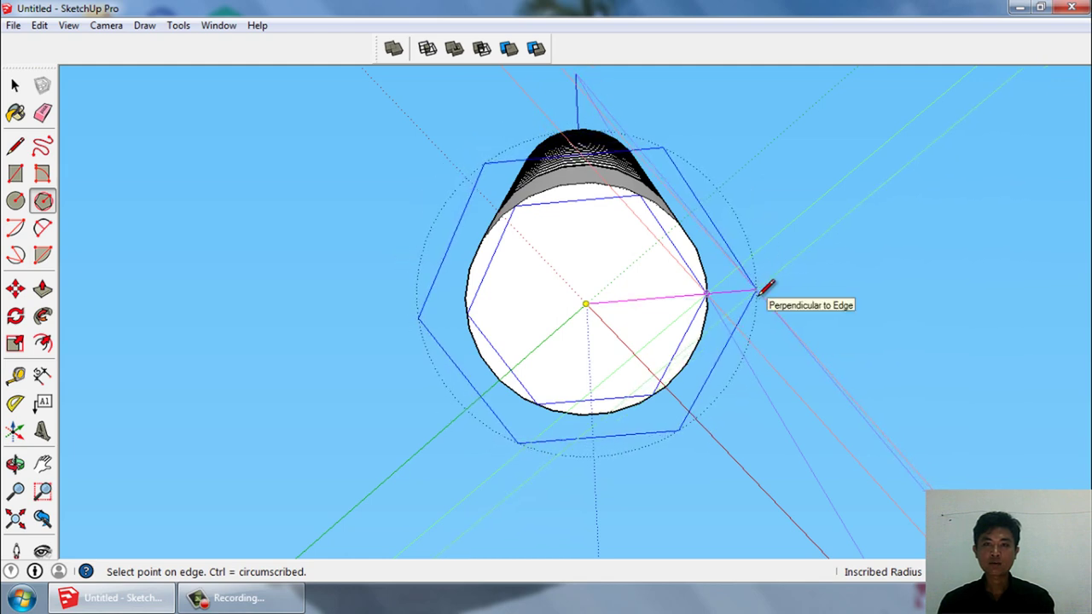
left_click(758, 292)
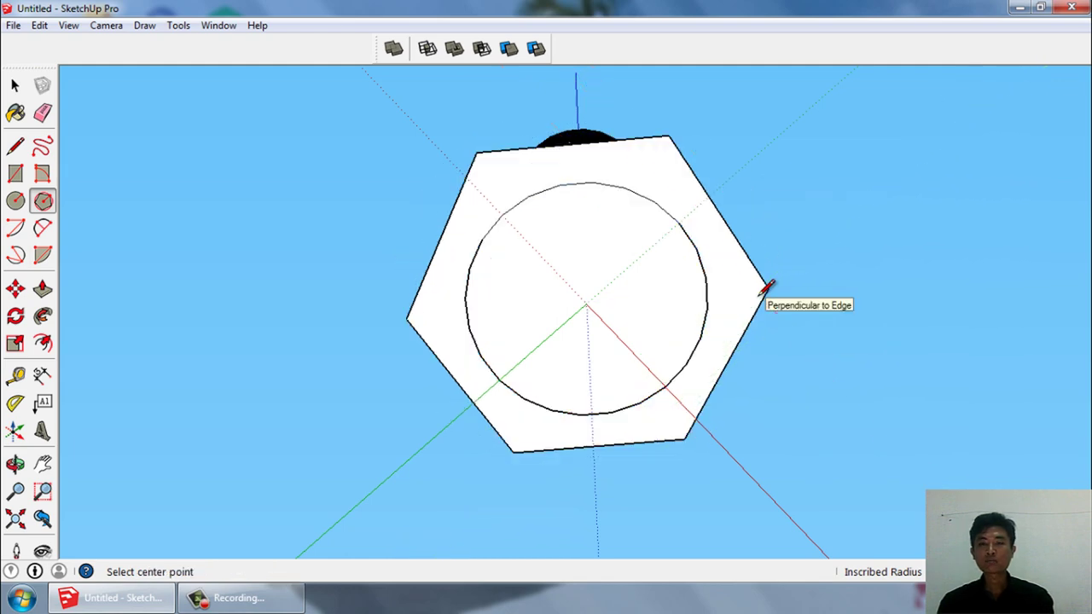
key("space")
scroll(762, 343, "up", 2)
scroll(712, 418, "down", 3)
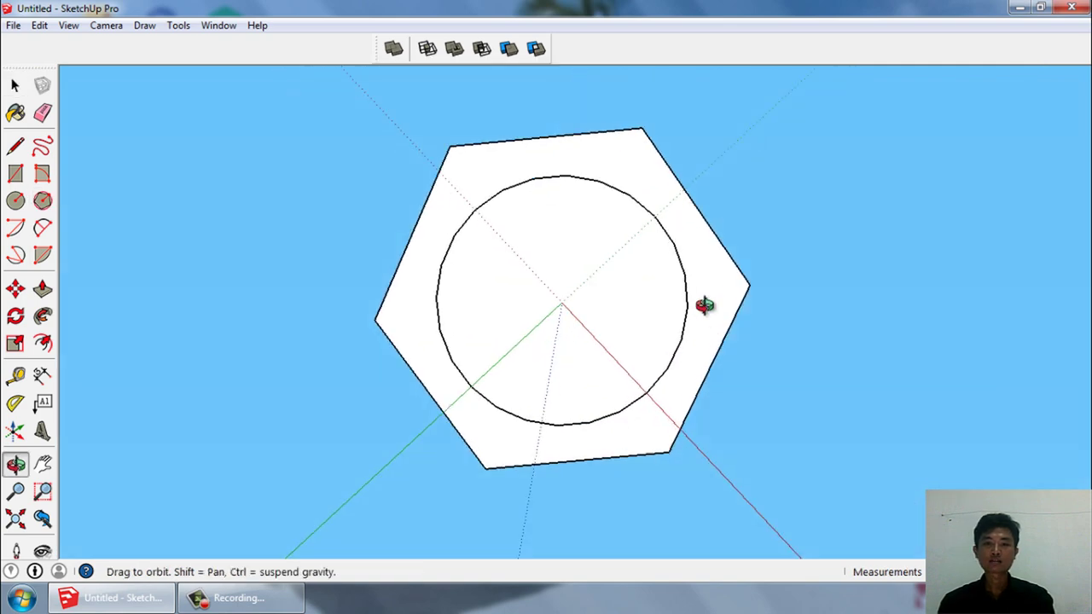
middle_click_drag(706, 304, 555, 459)
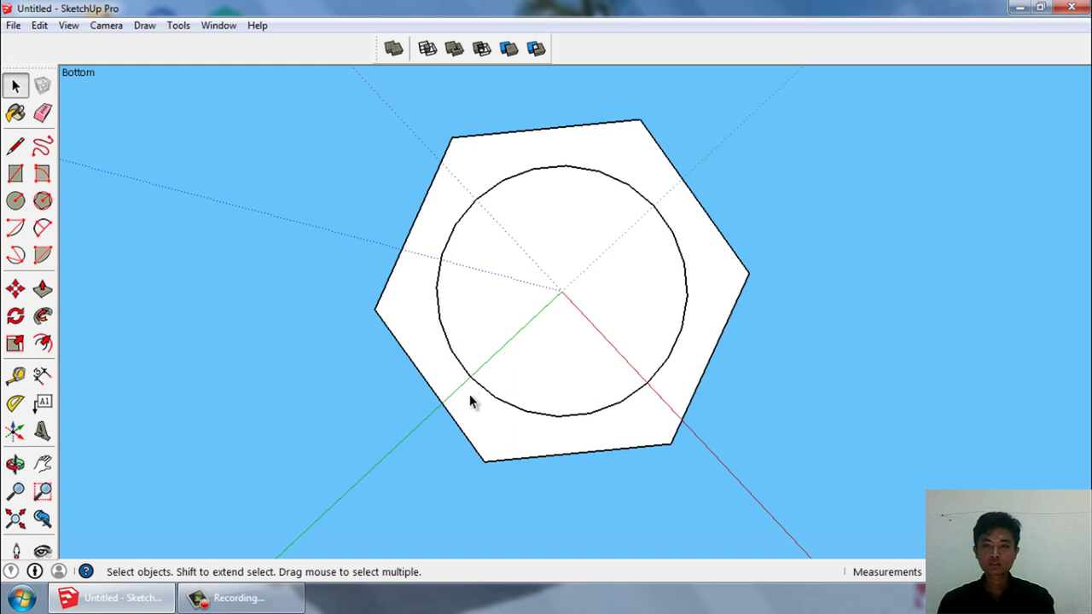
mouse_move(707, 353)
middle_mouse_down()
mouse_move(696, 397)
mouse_move(695, 334)
middle_mouse_up()
- Push/Pull the hexagon face out into a thick head
left_click(689, 309)
key("p")
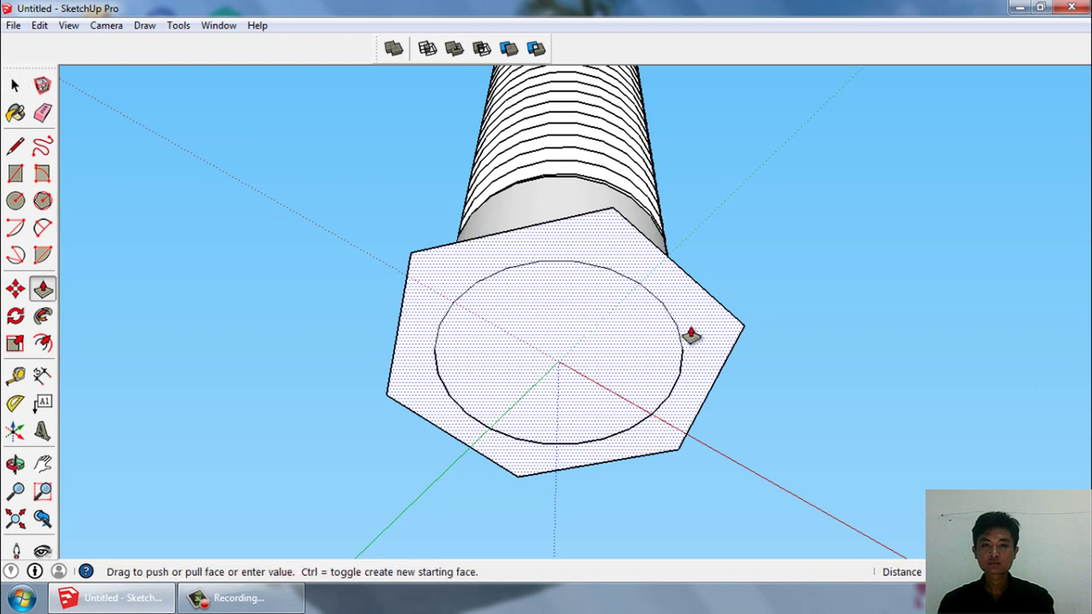
left_click_drag(689, 334, 683, 408)
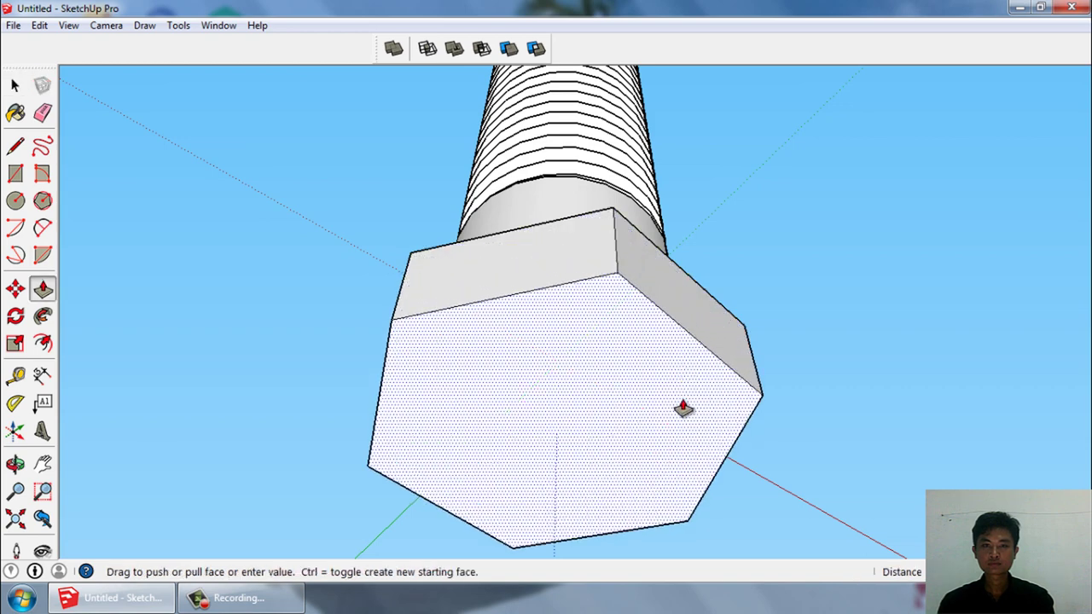
left_click(683, 408)
key("space")
mouse_move(682, 410)
middle_mouse_down()
mouse_move(585, 529)
mouse_move(592, 282)
mouse_move(542, 386)
mouse_move(555, 406)
mouse_move(629, 294)
middle_mouse_up()
scroll(558, 411, "up", 3)
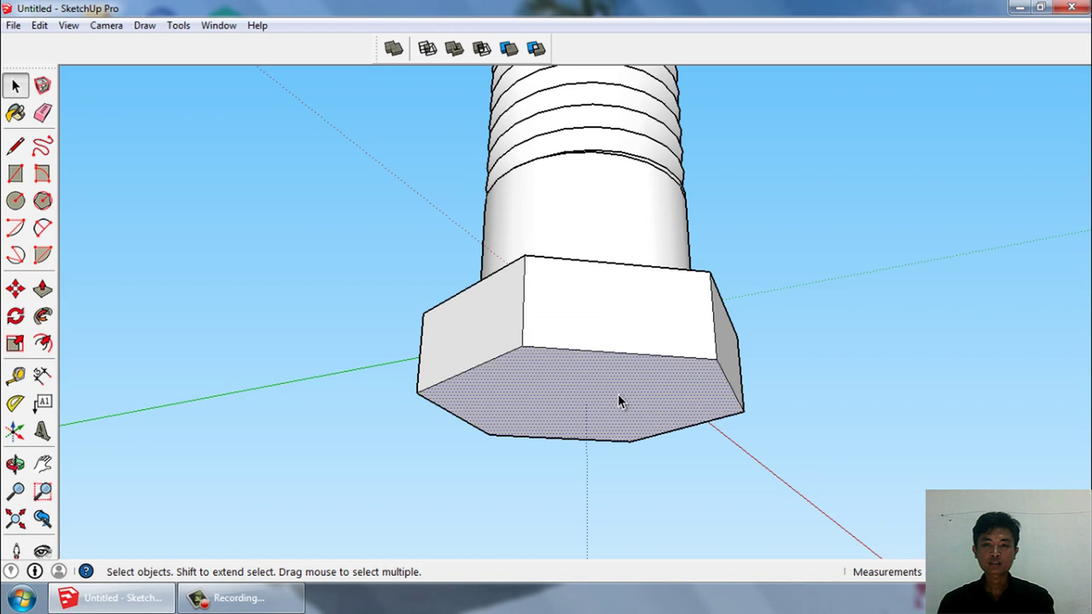
- Make the hex head taller with a further Push/Pull
key("p")
left_click_drag(618, 402, 618, 421)
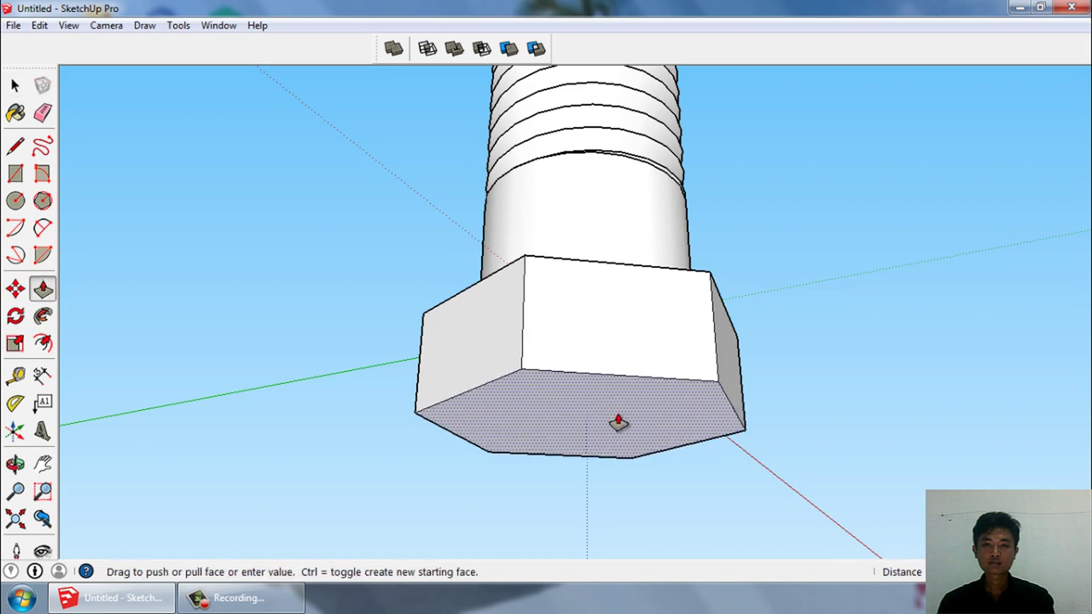
key("space")
mouse_move(842, 381)
middle_mouse_down()
mouse_move(365, 534)
mouse_move(668, 365)
middle_mouse_up()
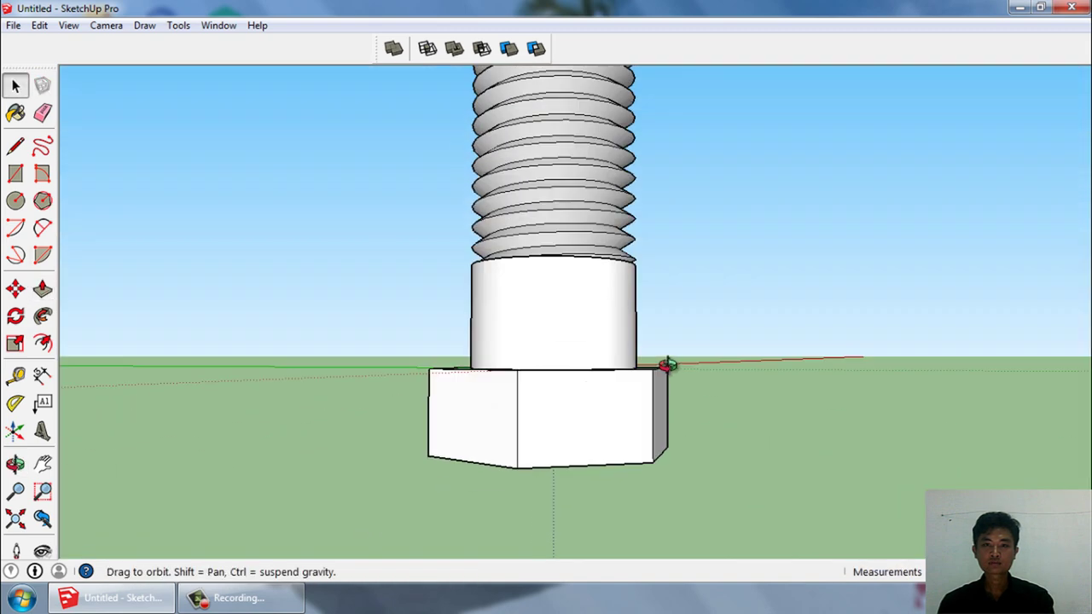
scroll(624, 493, "down", 3)
scroll(605, 458, "down", 3)
middle_click_drag(606, 457, 602, 437)
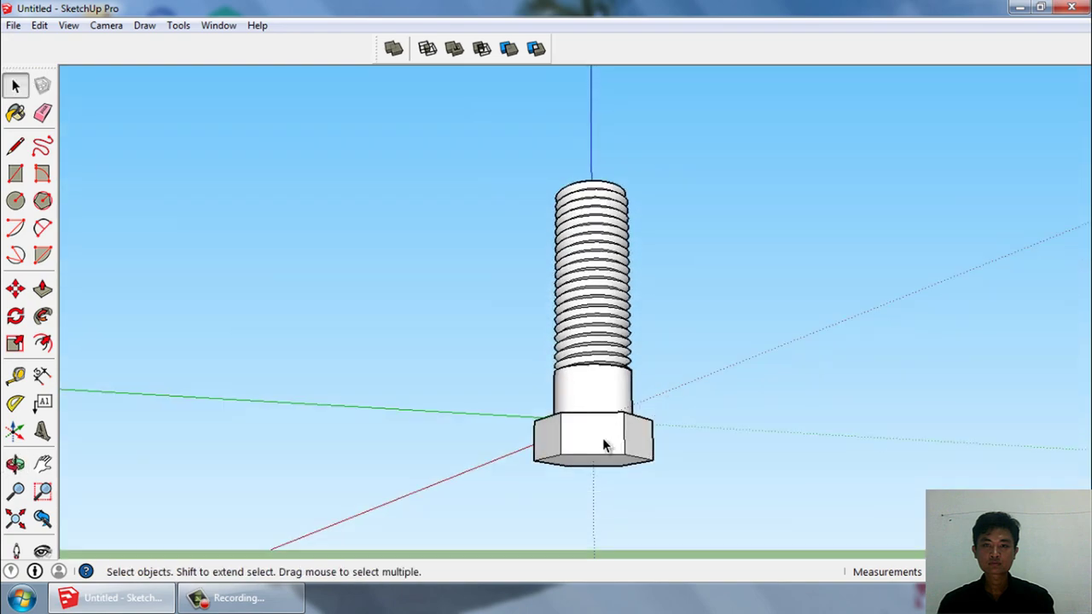
- Move the whole bolt along the blue axis so its hex head sits on the origin
scroll(588, 461, "up", 3)
mouse_move(580, 476)
middle_mouse_down()
mouse_move(646, 222)
mouse_move(607, 285)
middle_mouse_up()
scroll(629, 332, "up", 3)
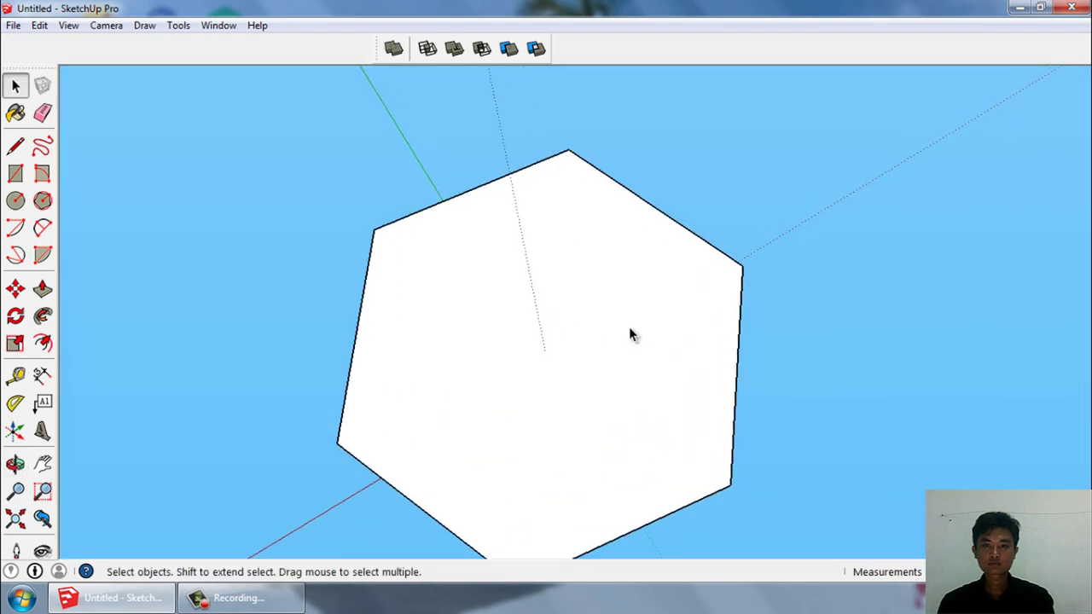
scroll(629, 333, "down", 4)
mouse_move(475, 338)
middle_mouse_down()
mouse_move(568, 524)
mouse_move(500, 431)
middle_mouse_up()
scroll(504, 426, "down", 1)
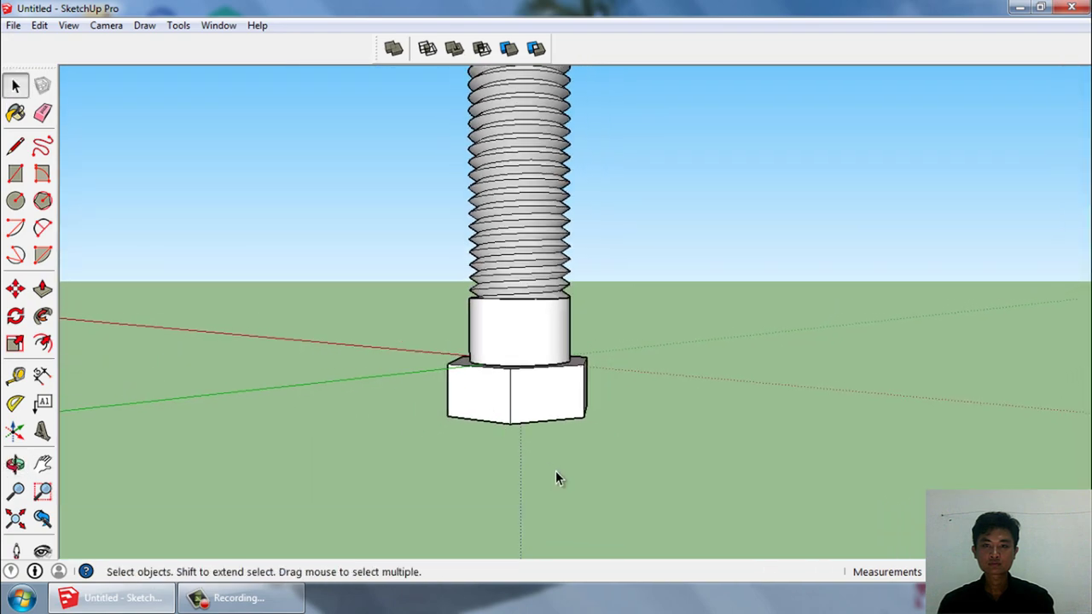
left_click_drag(393, 49, 393, 51)
scroll(555, 484, "down", 3)
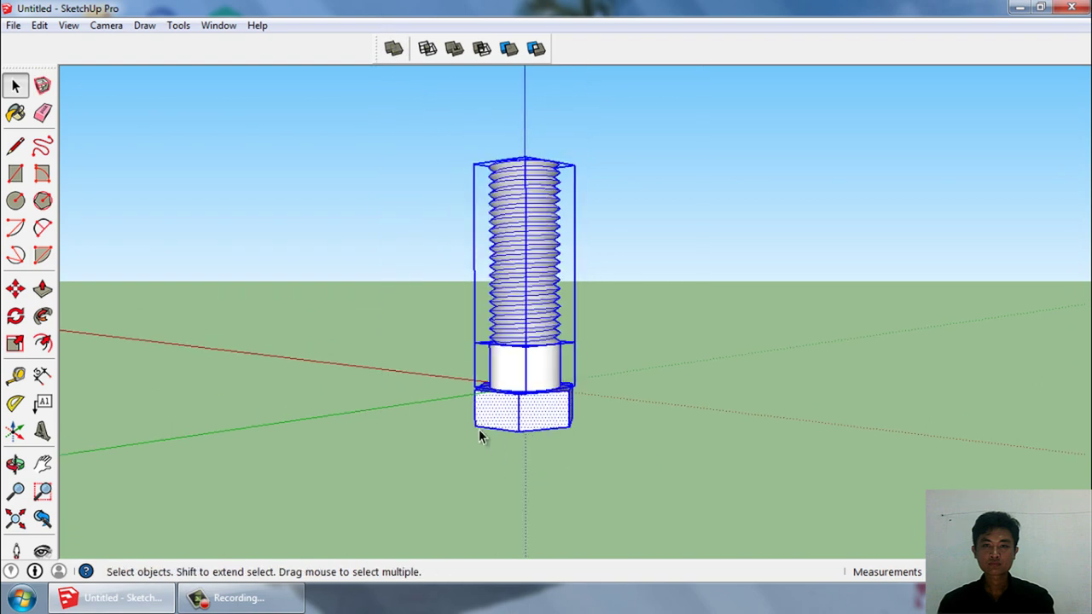
key("m")
scroll(478, 431, "up", 3)
scroll(512, 433, "up", 1)
left_click(538, 423)
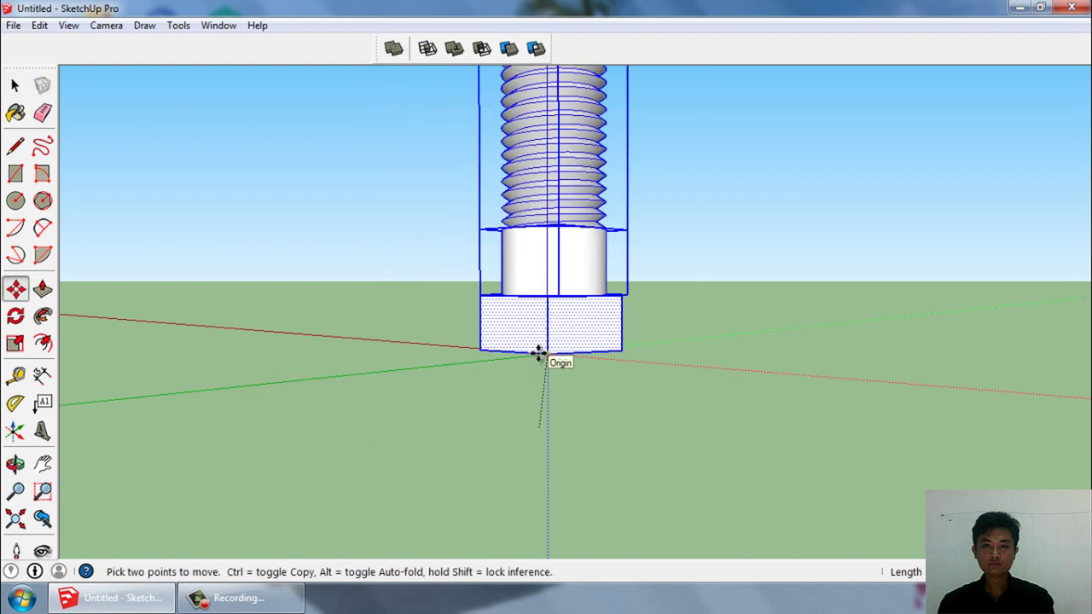
left_click(546, 444)
key("space")
- Orbit below the bolt so the hex head's end face faces squarely, with the Circle tool ready
left_click(551, 456)
middle_click_drag(551, 457, 583, 287)
scroll(533, 358, "up", 3)
mouse_move(533, 356)
middle_mouse_down()
mouse_move(589, 463)
mouse_move(495, 190)
middle_mouse_up()
left_click(15, 201)
middle_click_drag(488, 289, 566, 321)
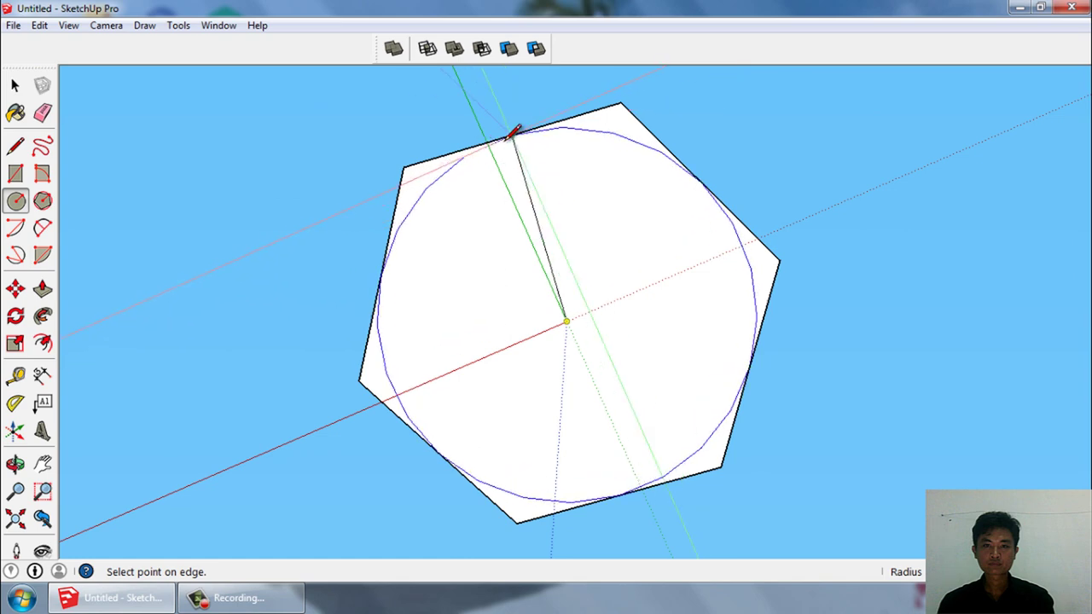
- Finish the circle with its radius at a hexagon side midpoint, then view the head from below
left_click(514, 132)
key("space")
middle_click_drag(641, 201, 829, 408)
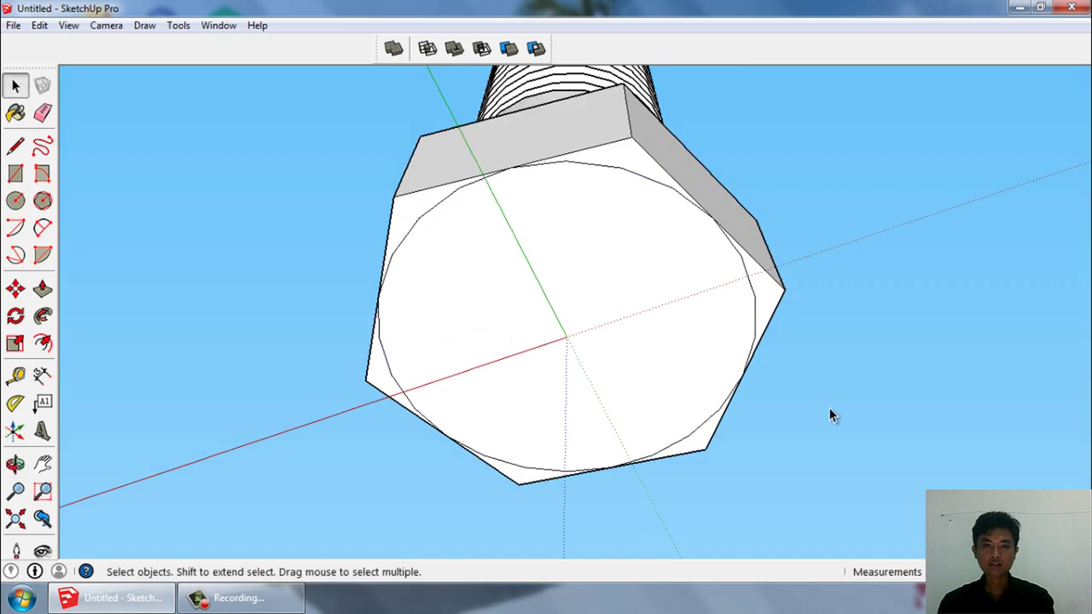
middle_click_drag(724, 361, 627, 196)
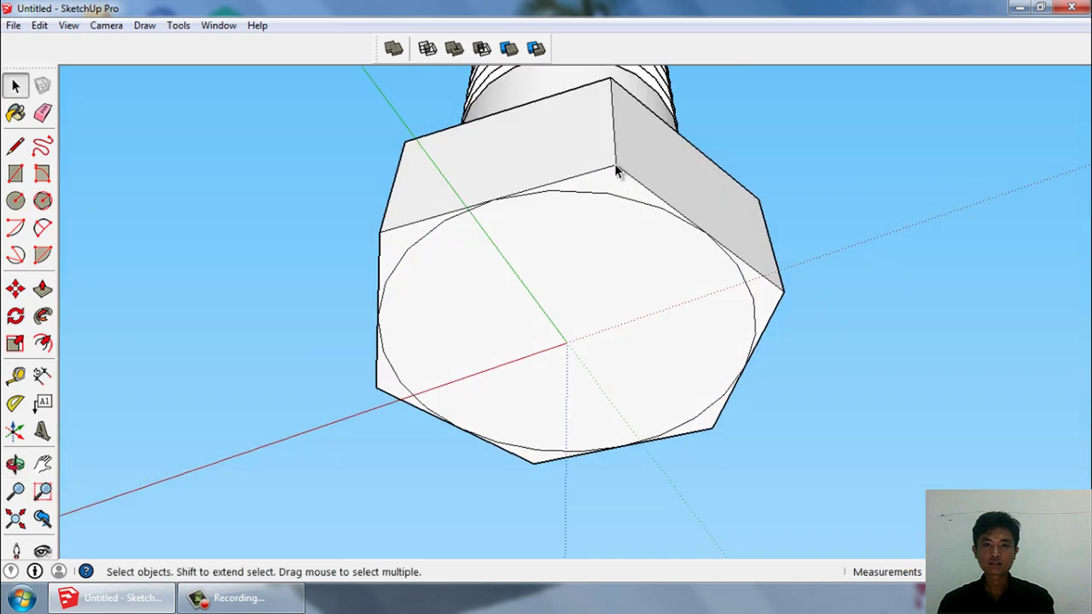
- Select the hex edges meeting at one corner of the head
left_click(617, 171)
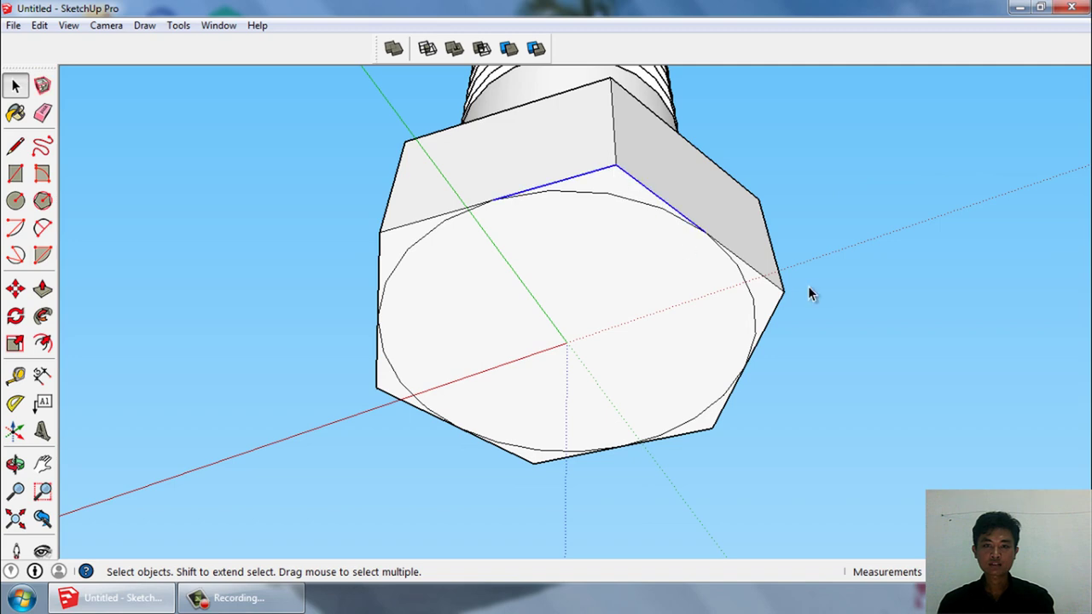
middle_click_drag(764, 345, 439, 313)
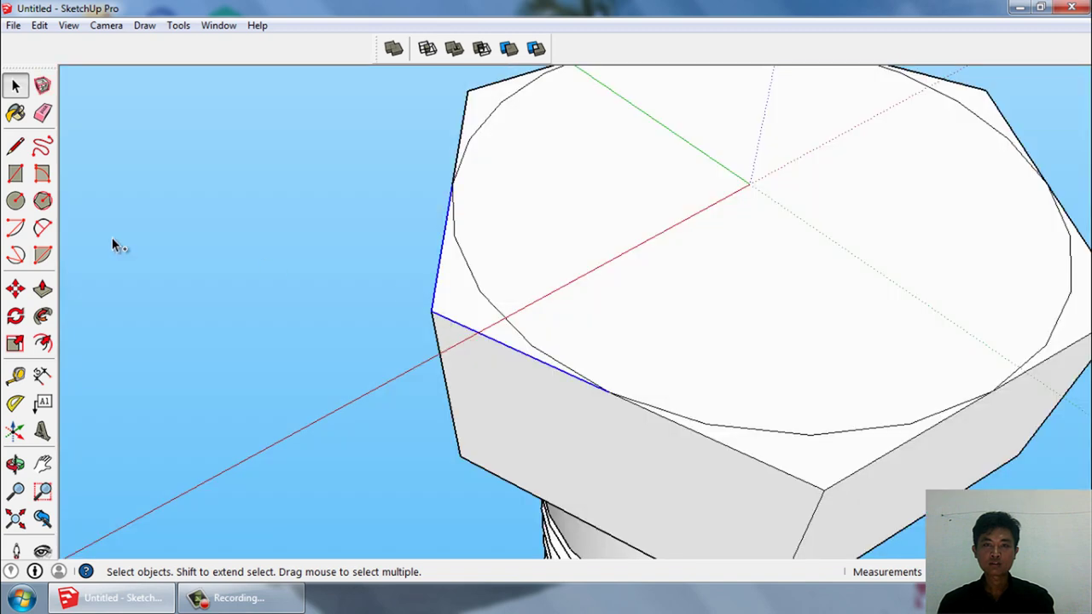
mouse_move(112, 242)
middle_mouse_down()
mouse_move(629, 443)
mouse_move(680, 437)
middle_mouse_up()
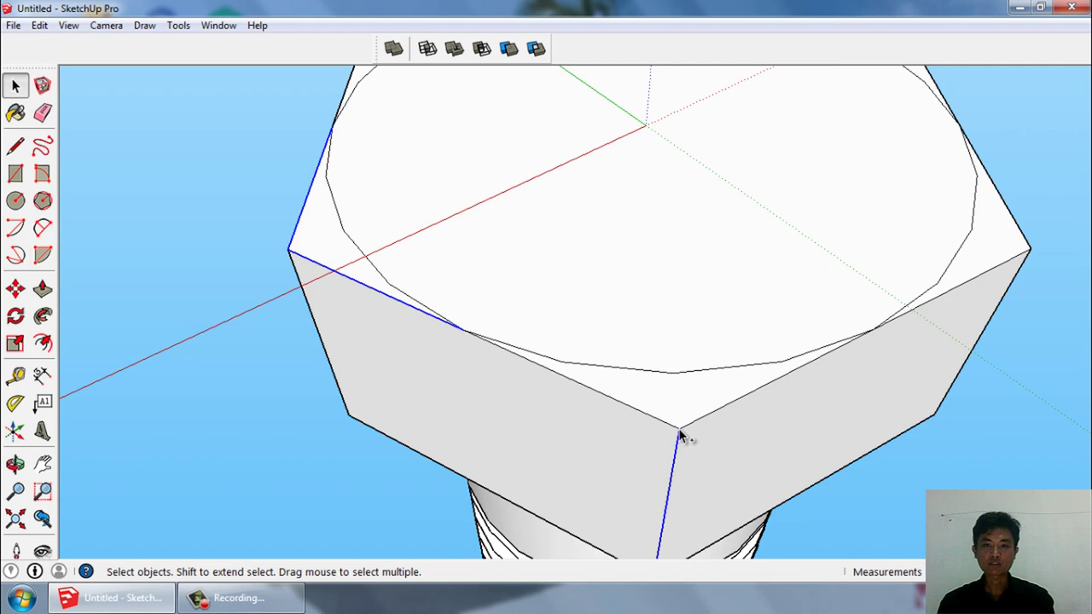
- Select all the hex head's outline edges, including both top-corner edges
left_click(679, 443)
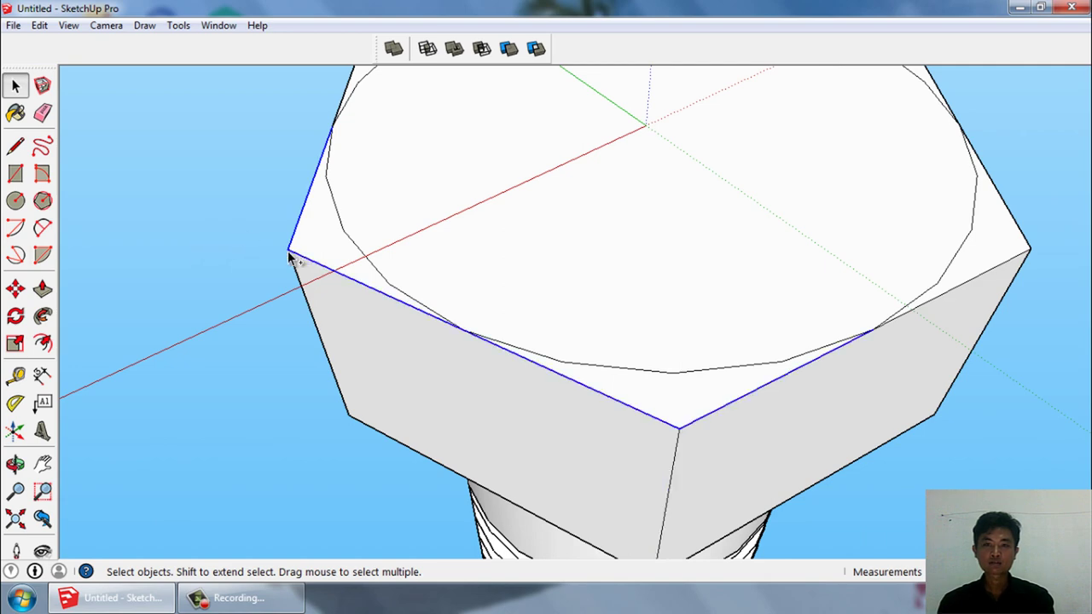
scroll(288, 251, "down", 3)
middle_click_drag(373, 361, 359, 304)
scroll(469, 273, "up", 3)
scroll(491, 283, "up", 2)
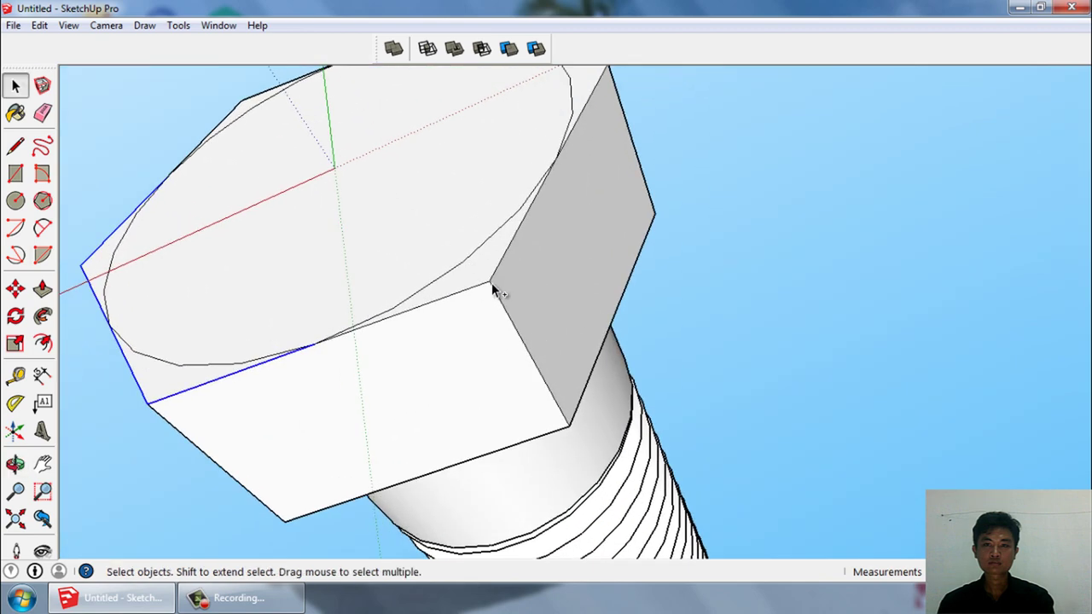
scroll(491, 287, "down", 2)
middle_click_drag(492, 287, 529, 175)
scroll(564, 192, "up", 4)
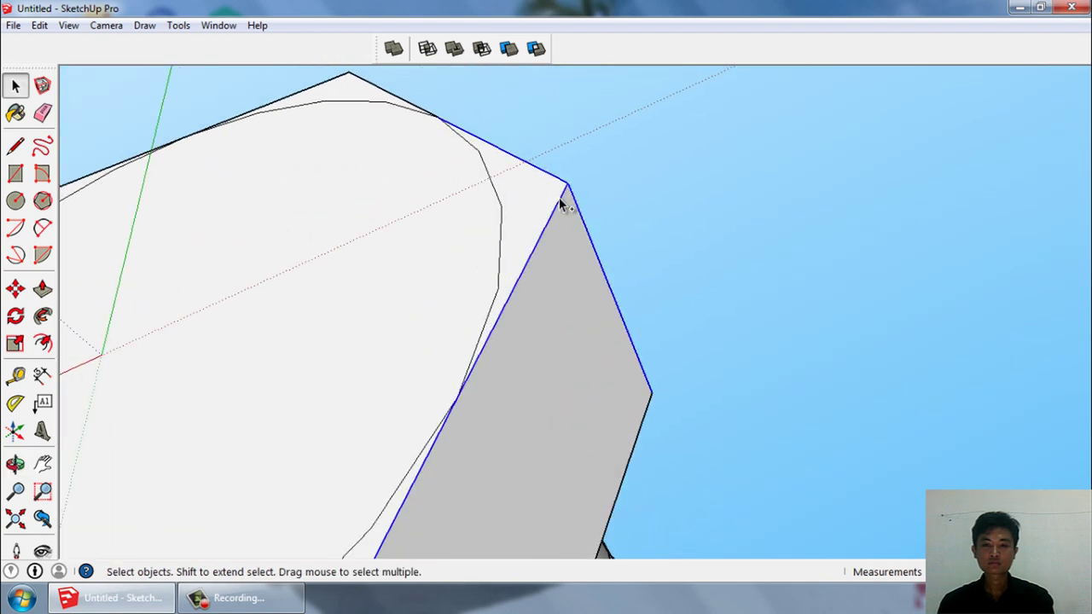
scroll(559, 197, "down", 3)
scroll(492, 166, "up", 3)
left_click(494, 122, "shift")
left_click(362, 157, "shift")
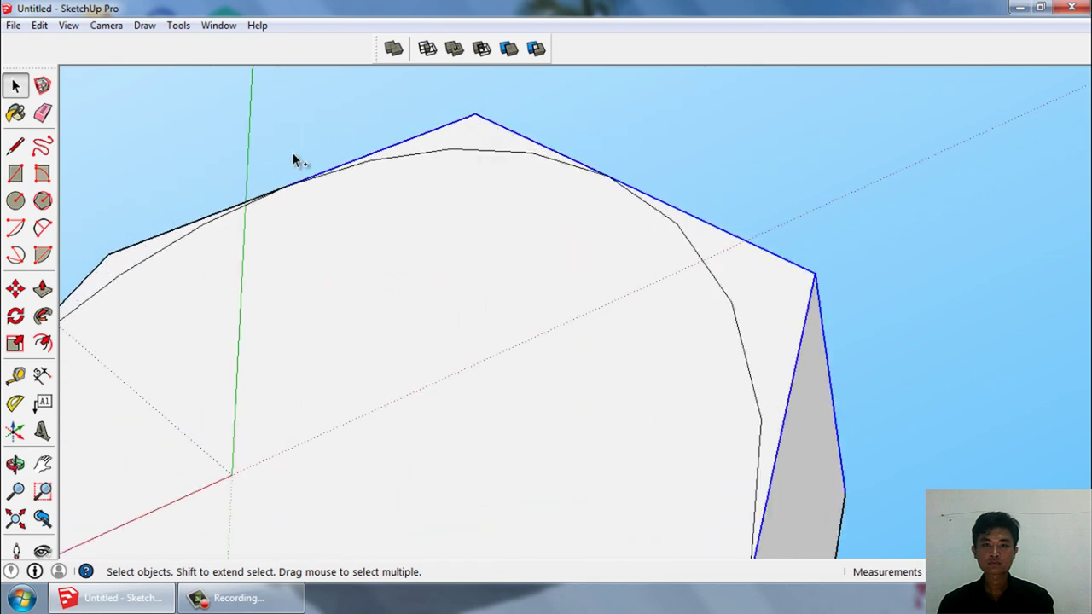
scroll(361, 139, "down", 3)
scroll(481, 263, "up", 2)
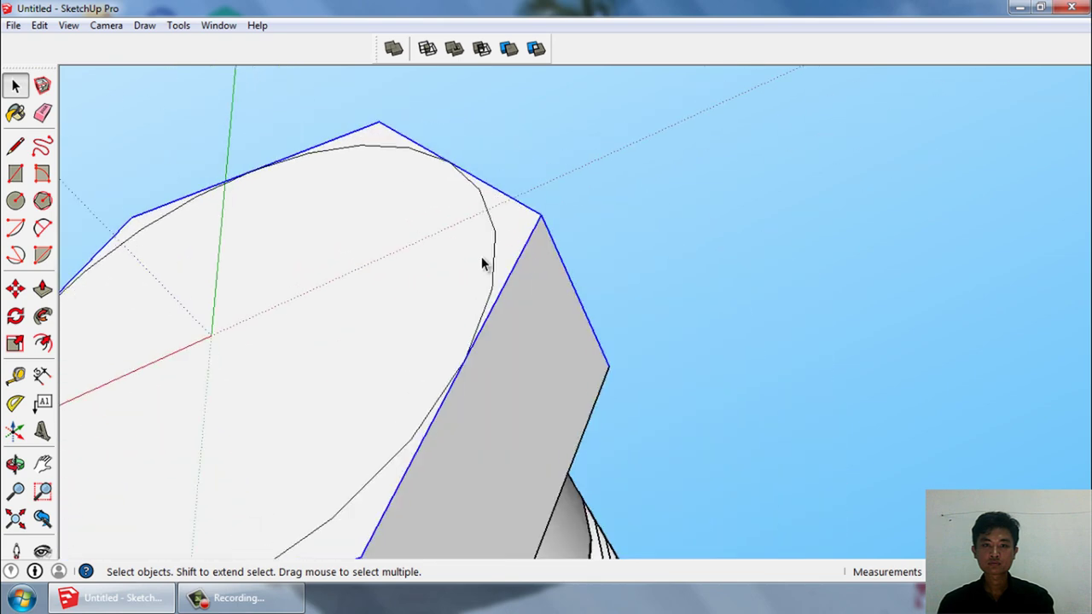
- Copy the selected outline a short distance down the head's side faces with Move and Ctrl
key("m")
left_click(541, 215)
key("ctrl")
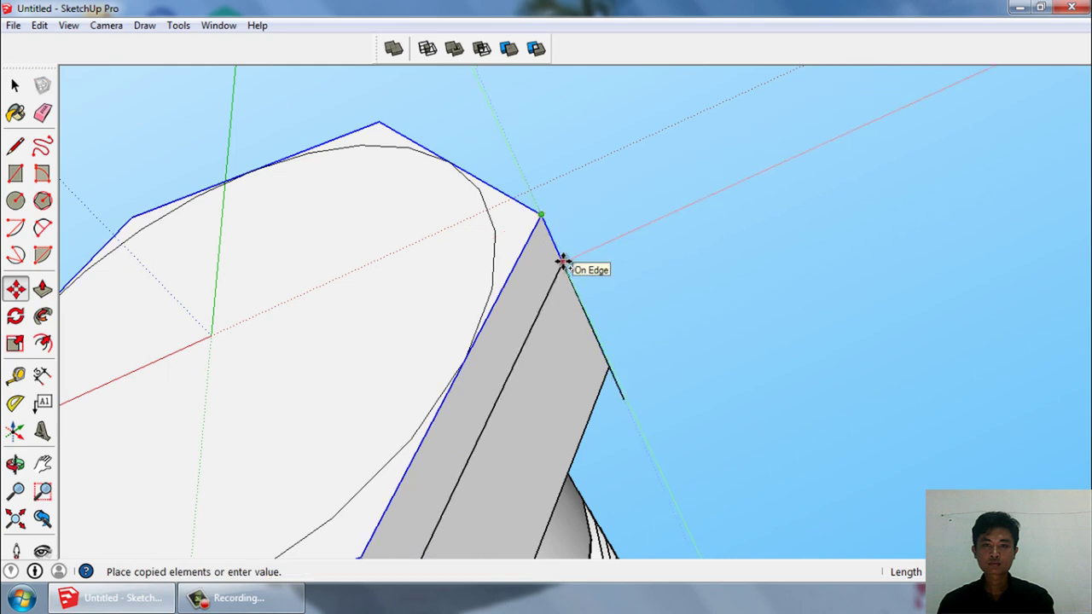
left_click(563, 261)
middle_click_drag(563, 261, 561, 203)
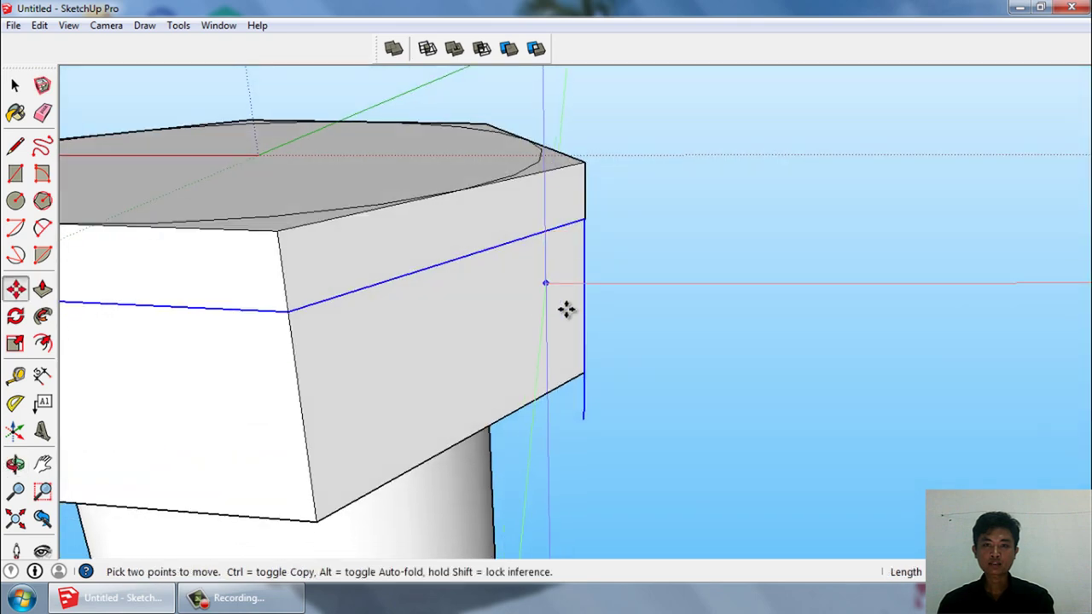
key("space")
left_click(585, 414)
scroll(614, 405, "down", 3)
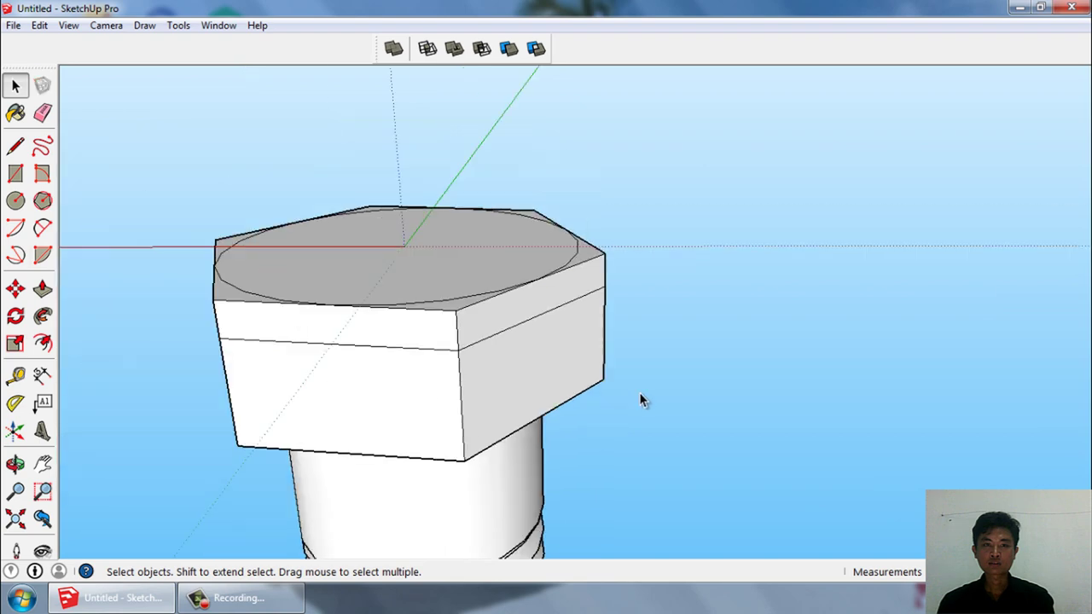
- Draw edges from both circle–hex intersections to the lower outline's corner and join the intersections
middle_click_drag(305, 383, 357, 402)
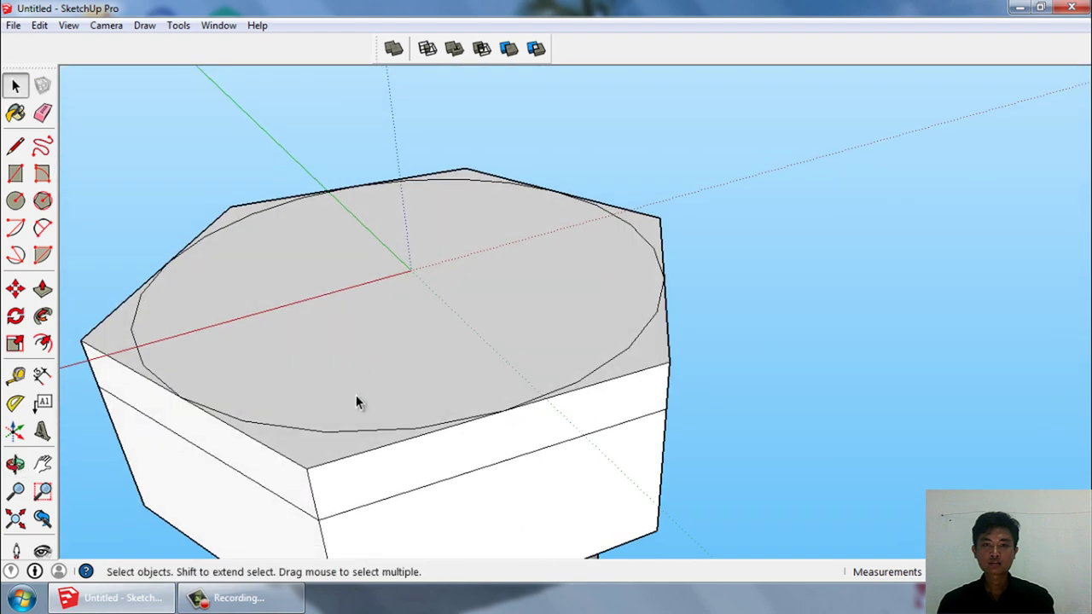
left_click(15, 148)
left_click(15, 149)
left_click(176, 391)
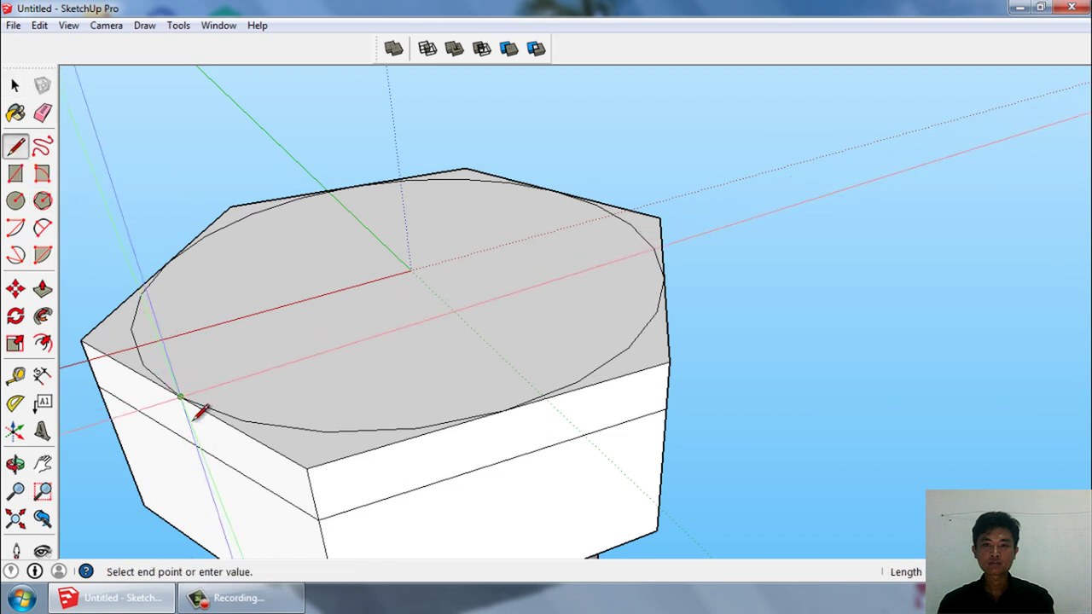
left_click(318, 516)
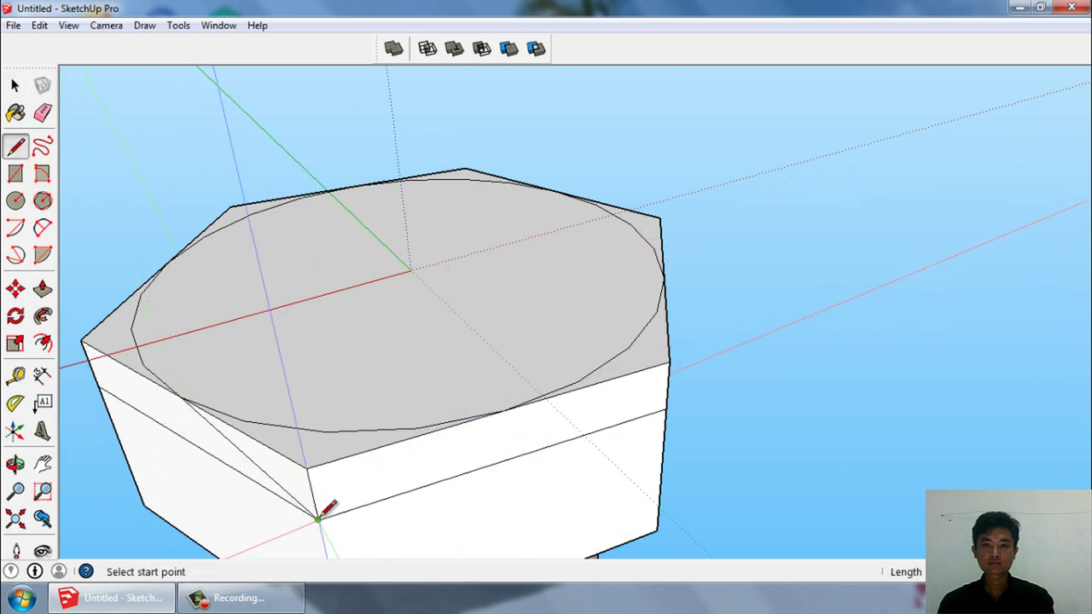
left_click(319, 517)
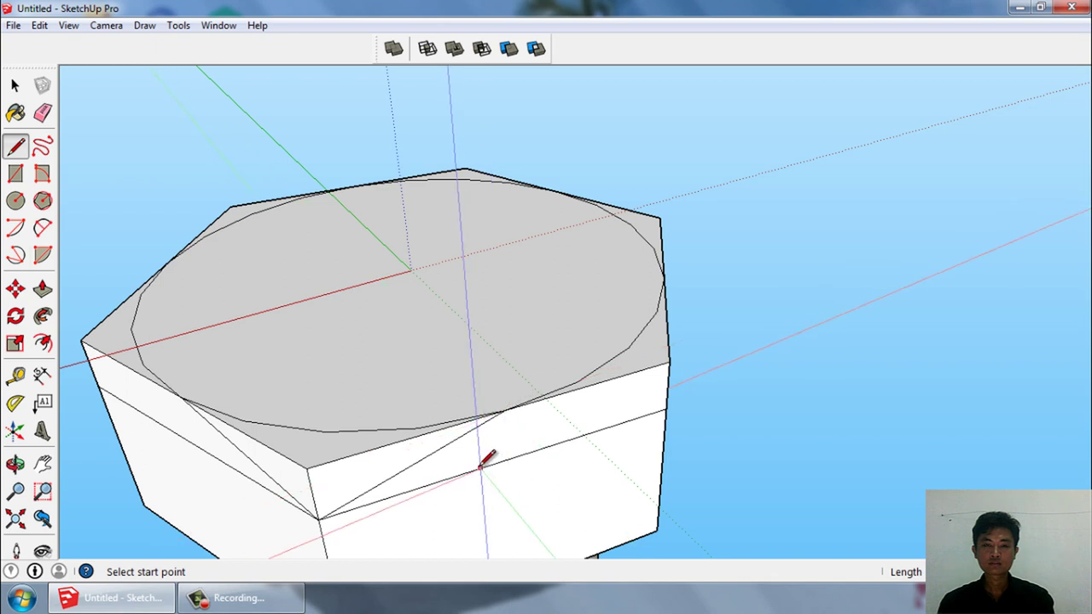
left_click(504, 410)
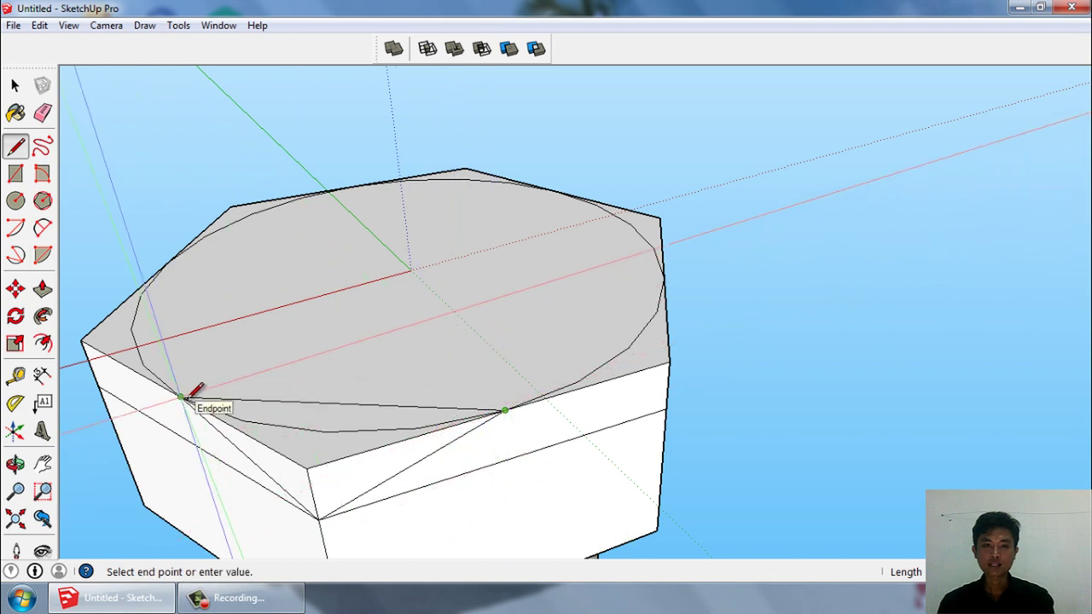
left_click(184, 397)
- Delete the unwanted triangular face at that corner and inspect the opening
key("space")
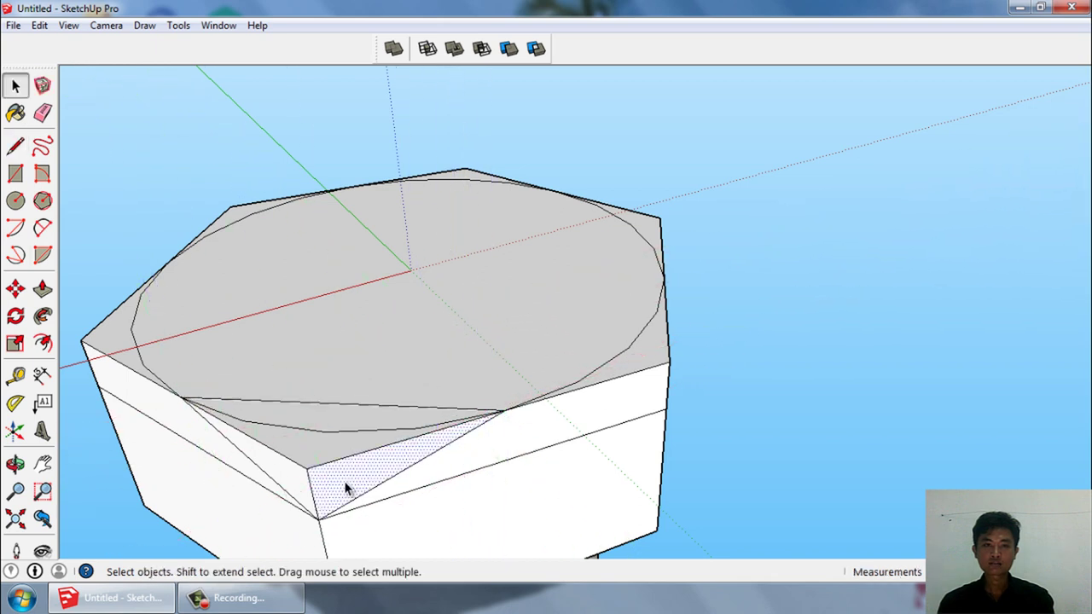
key("Delete")
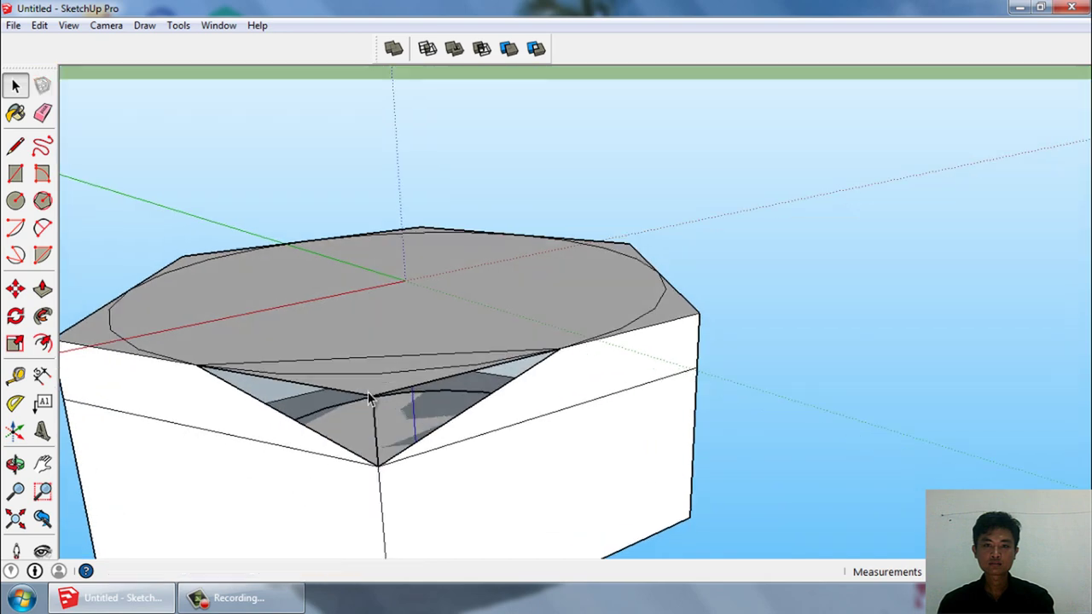
middle_click_drag(296, 471, 820, 373)
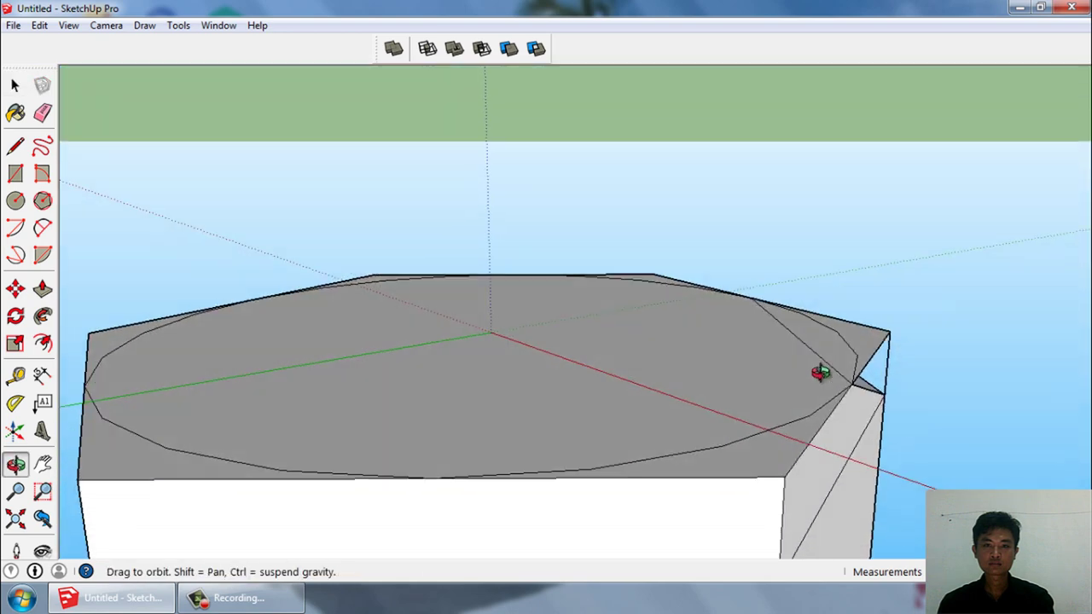
mouse_move(900, 347)
middle_mouse_down()
mouse_move(861, 371)
mouse_move(847, 331)
mouse_move(517, 481)
mouse_move(577, 531)
middle_mouse_up()
- Draw an edge splitting the opening into triangular chamfer faces
left_click(15, 201)
left_click(15, 147)
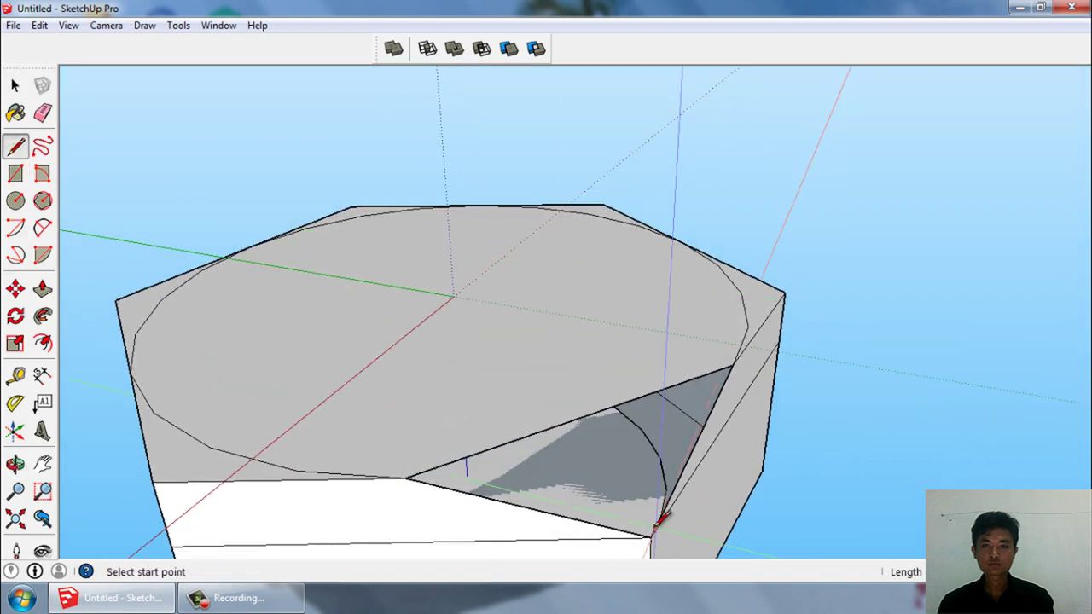
left_click(589, 413)
key("space")
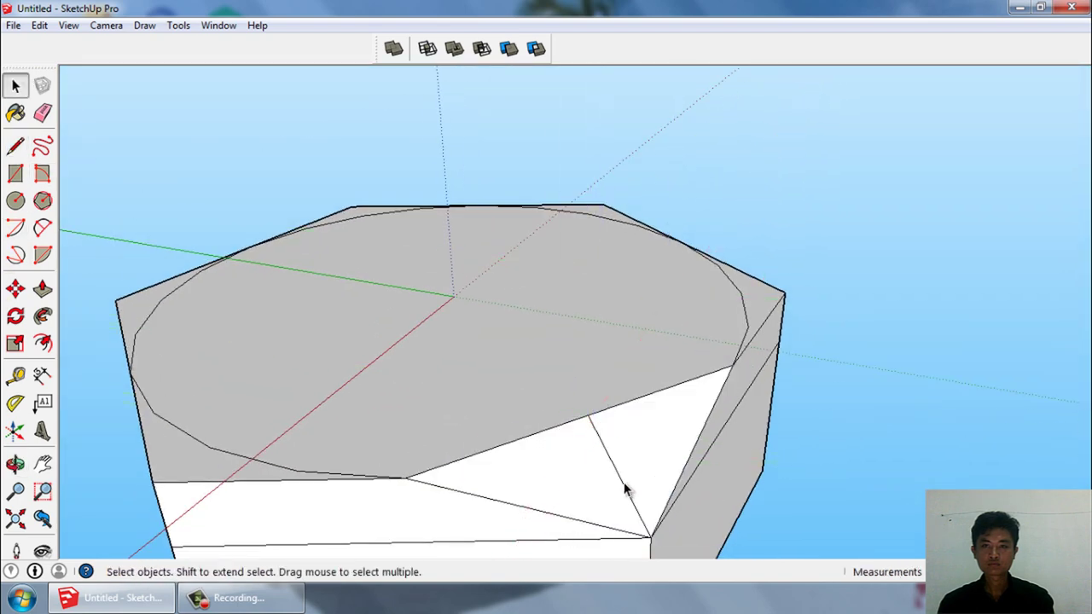
- Start triangulating the next chamfered corner, beginning edges at the top edge and front-bottom corner
mouse_move(758, 518)
middle_mouse_down()
mouse_move(499, 464)
mouse_move(793, 359)
mouse_move(870, 316)
middle_mouse_up()
left_click(16, 147)
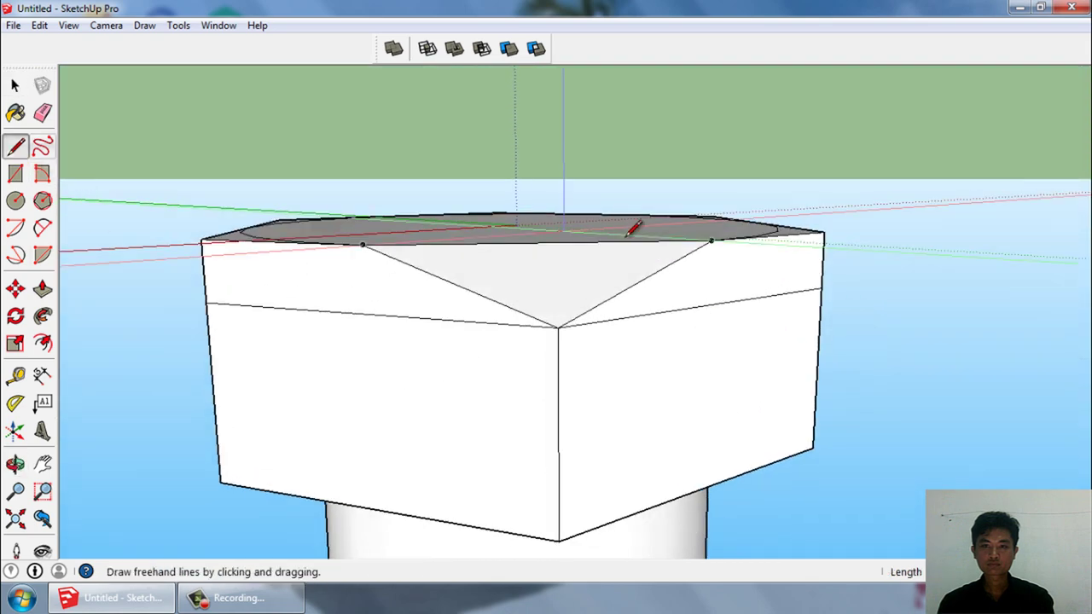
left_click(711, 242)
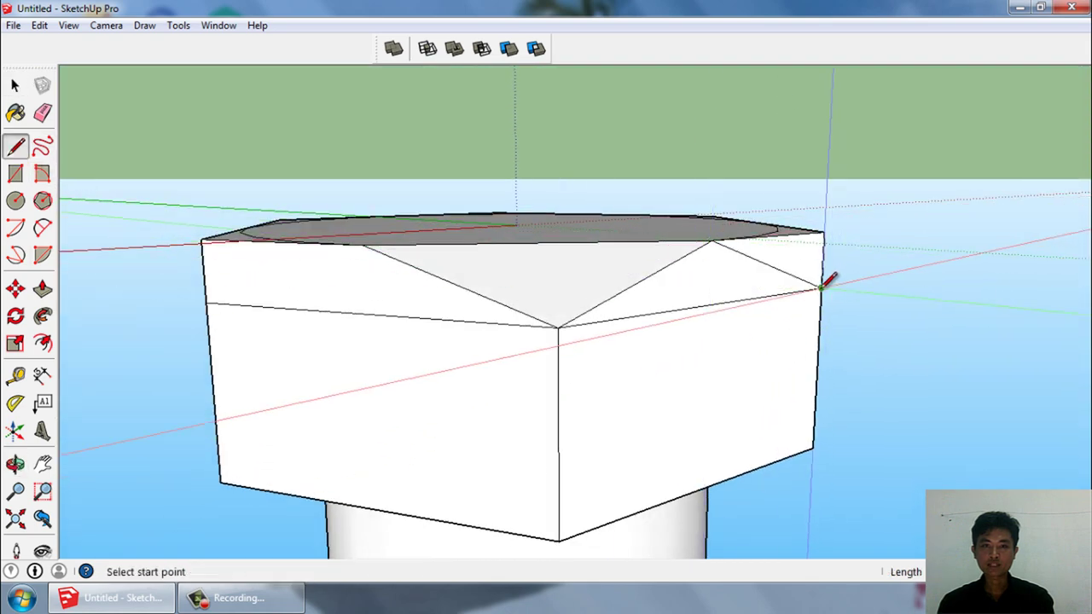
mouse_move(828, 281)
middle_mouse_down()
mouse_move(477, 487)
mouse_move(594, 449)
middle_mouse_up()
left_click(535, 492)
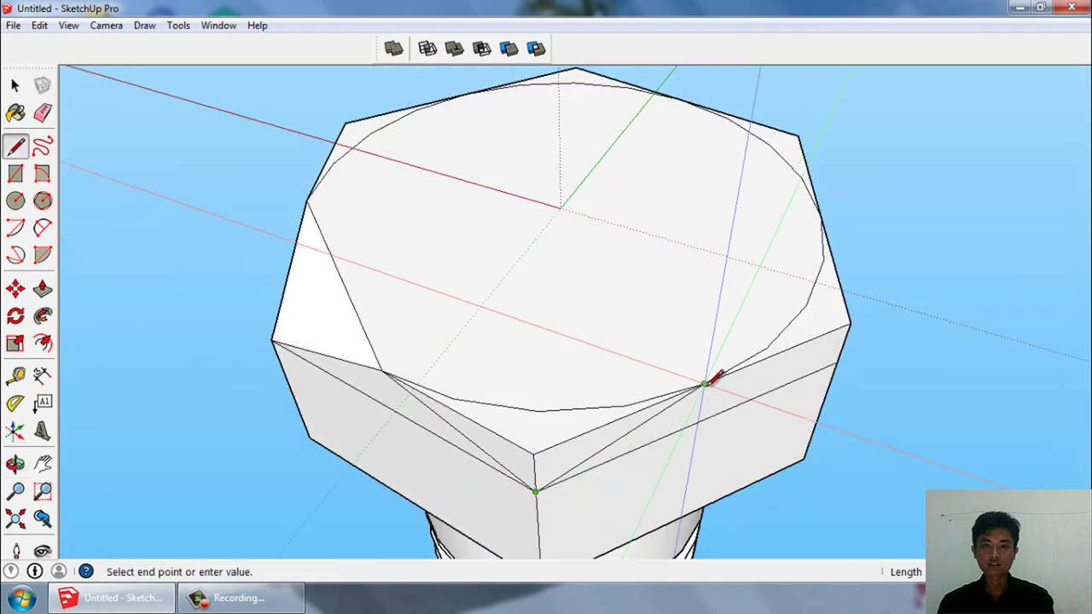
mouse_move(704, 385)
middle_mouse_down()
mouse_move(946, 343)
mouse_move(797, 349)
middle_mouse_up()
key("space")
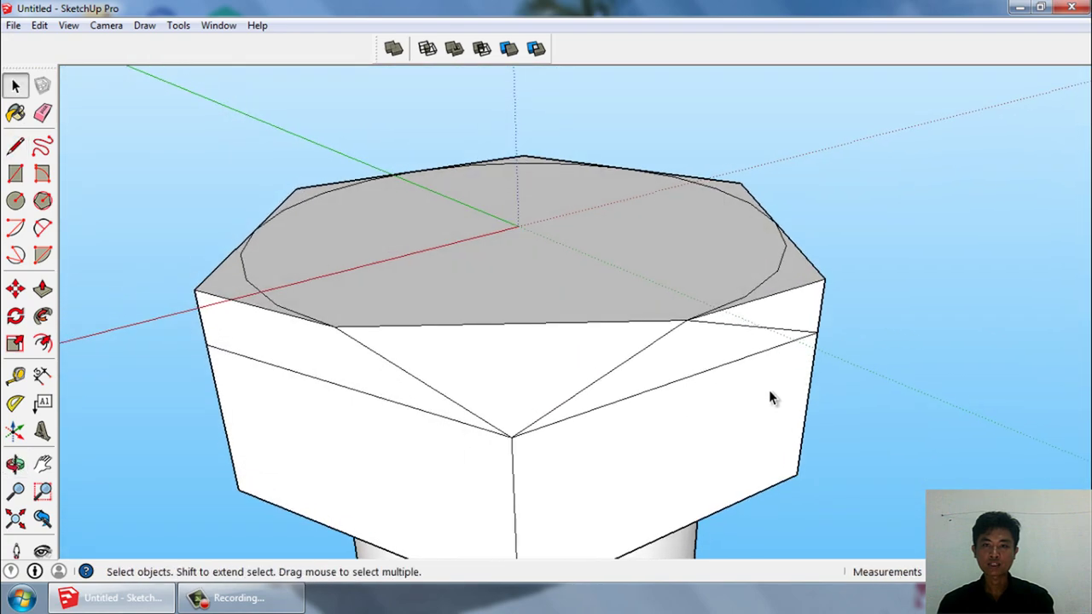
mouse_move(771, 398)
middle_mouse_down()
mouse_move(883, 323)
mouse_move(857, 277)
middle_mouse_up()
left_click_drag(868, 257, 797, 223)
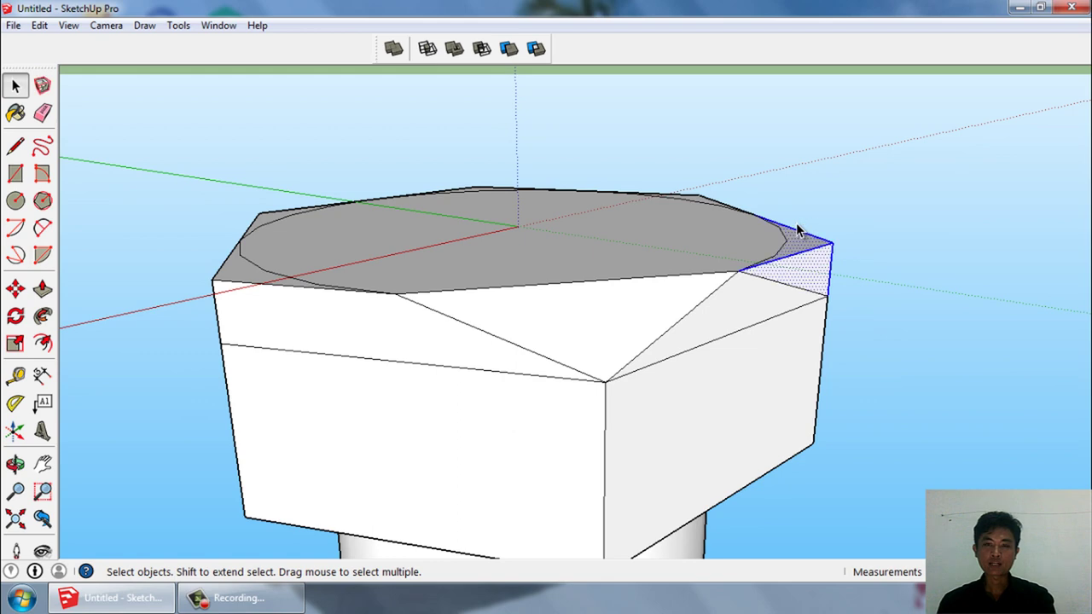
middle_click_drag(771, 258, 751, 384)
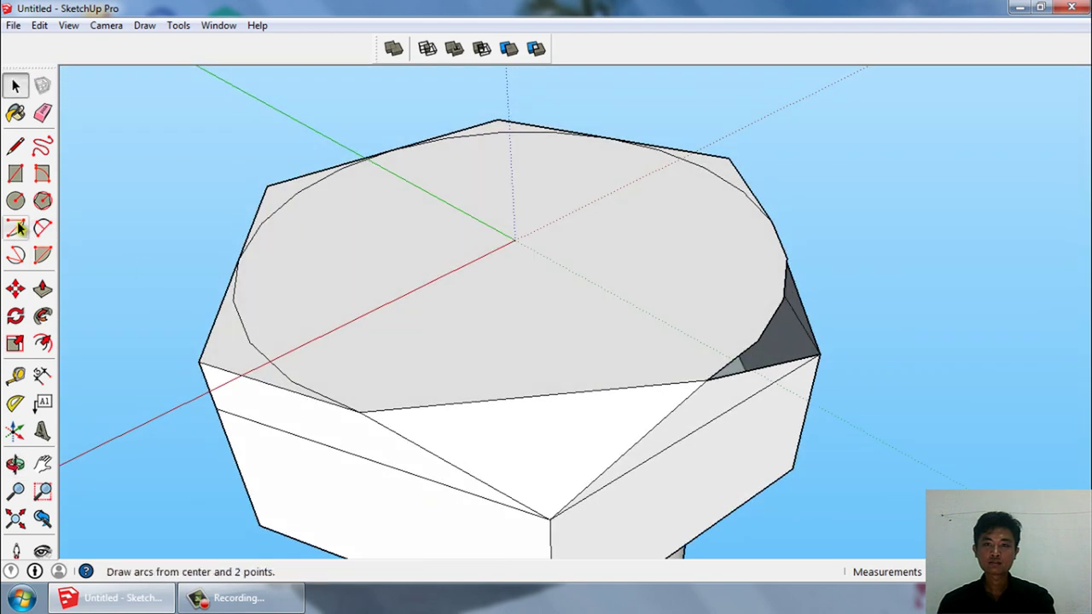
- Draw an edge from the chamfer corner across the dark corner face
left_click(14, 147)
left_click(707, 379)
left_click(772, 226)
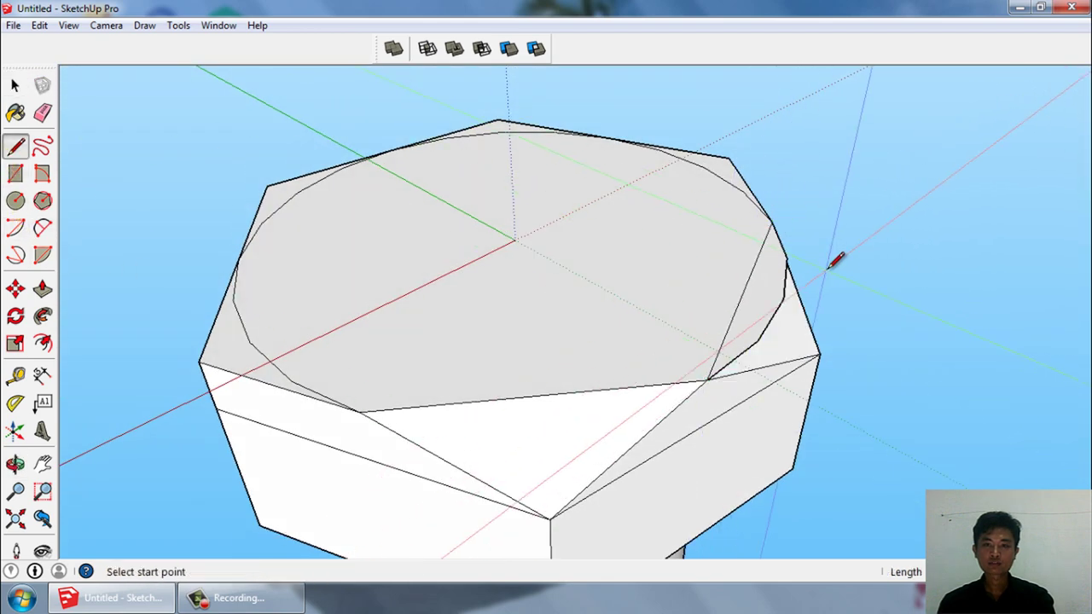
key("space")
mouse_move(827, 274)
middle_mouse_down()
mouse_move(873, 163)
mouse_move(810, 253)
middle_mouse_up()
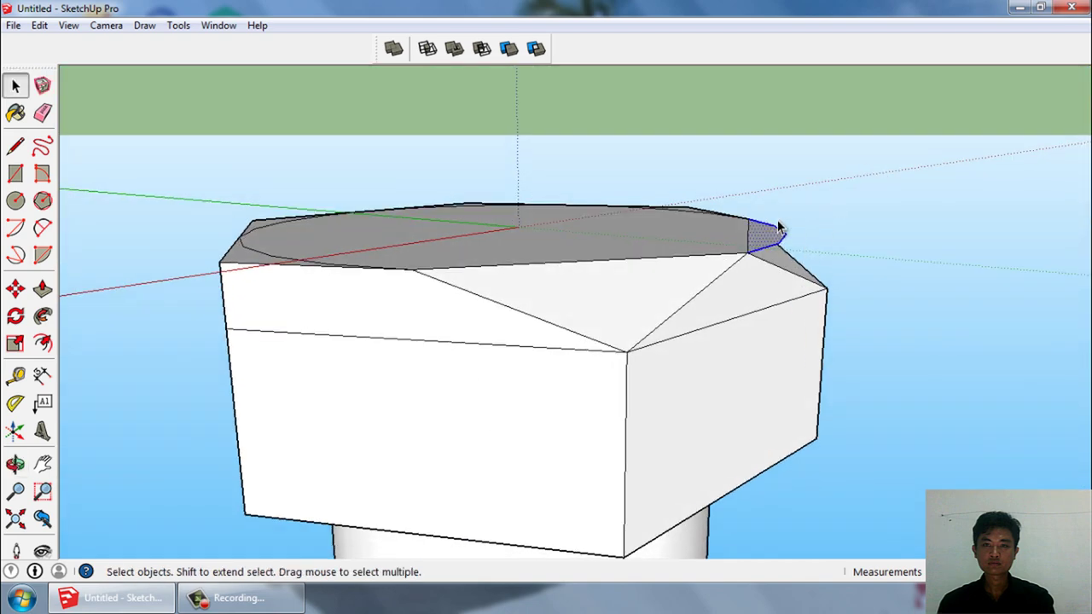
mouse_move(848, 289)
middle_mouse_down()
mouse_move(563, 453)
mouse_move(636, 441)
middle_mouse_up()
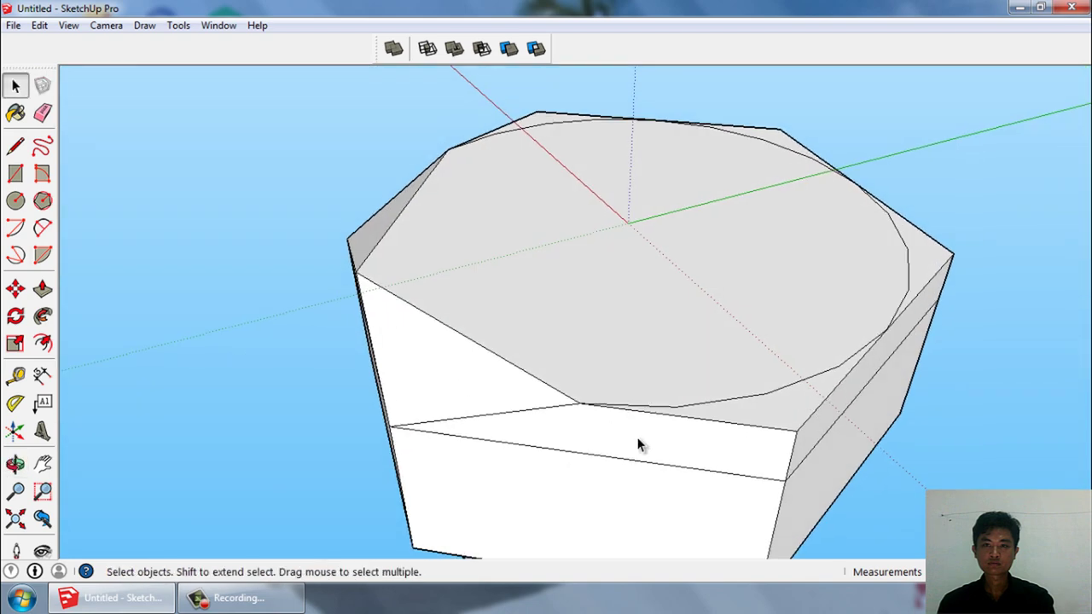
- Connect the top rim vertex, the side corner and the rim point with edges into triangles
left_click(579, 402)
left_click(784, 479)
left_click(581, 402)
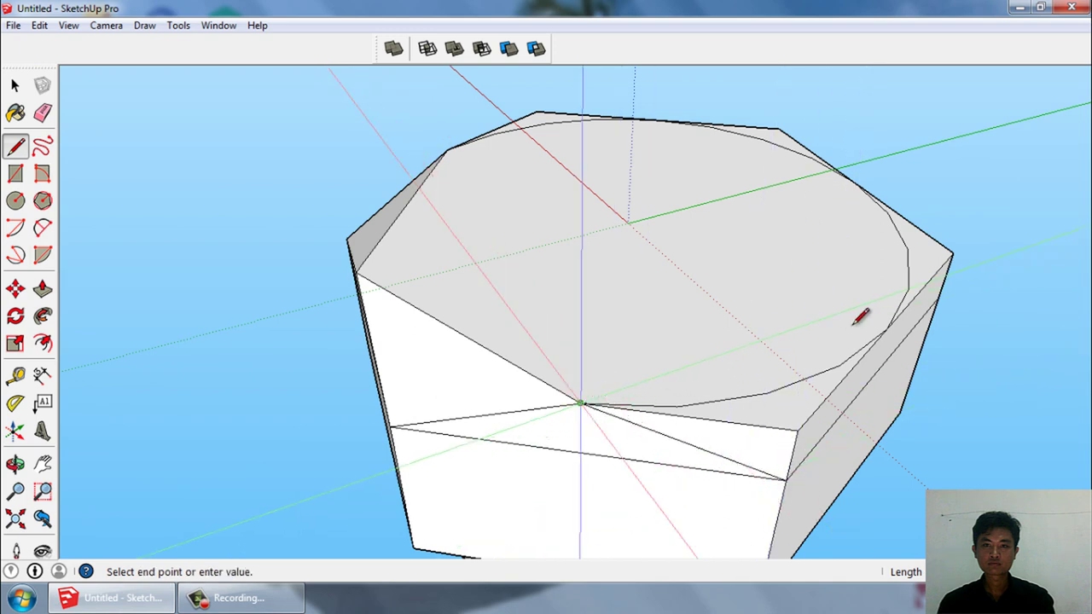
left_click(886, 329)
left_click(784, 479)
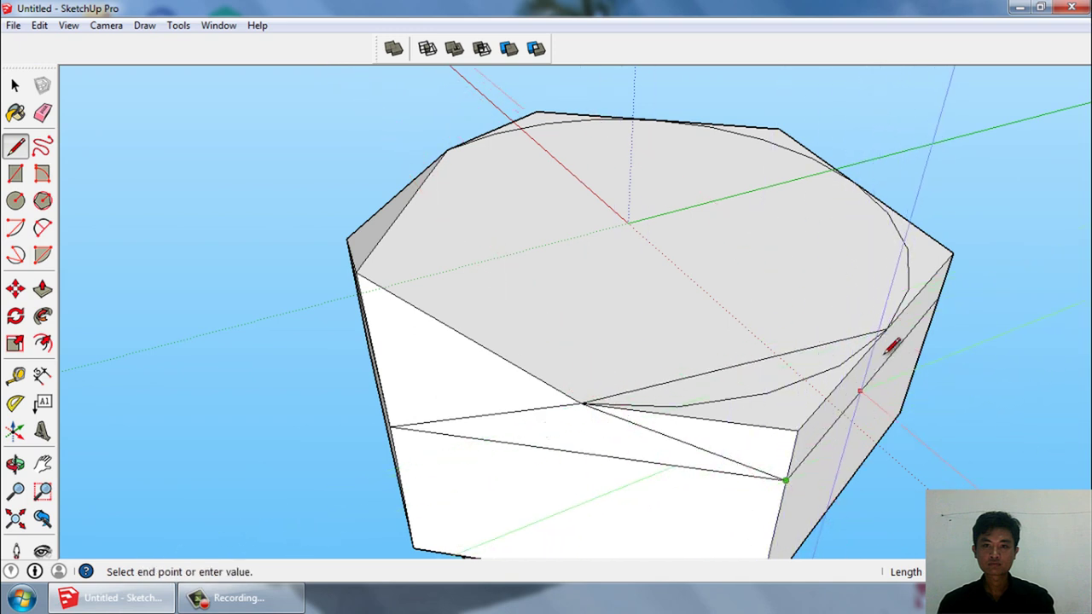
left_click(887, 331)
- Add edges from rim points to side corners on the next chamfered corner
middle_click(864, 378)
middle_click_drag(863, 377, 789, 440)
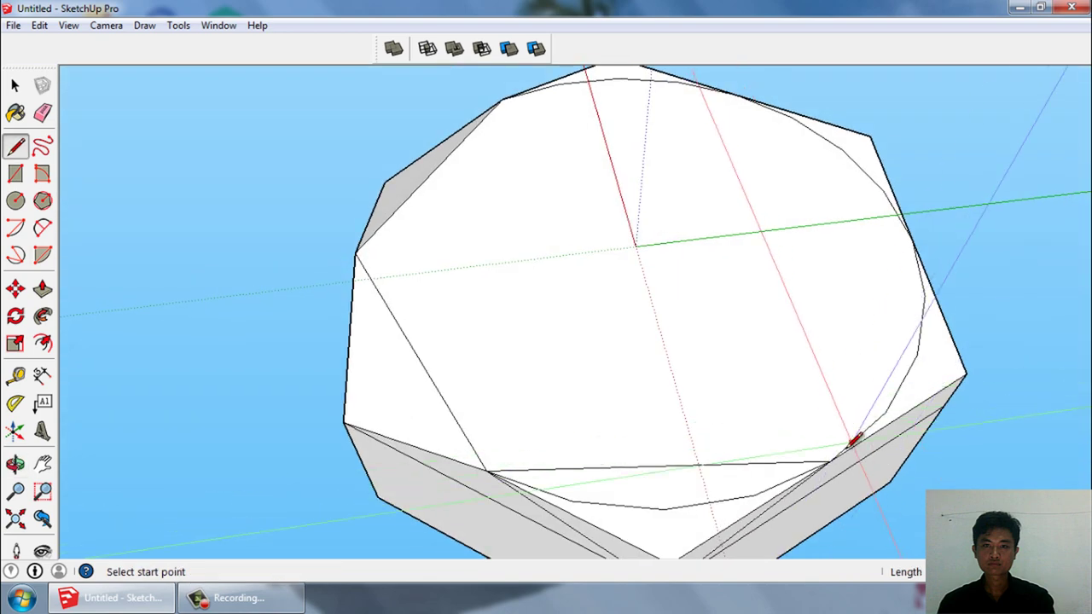
left_click(830, 462)
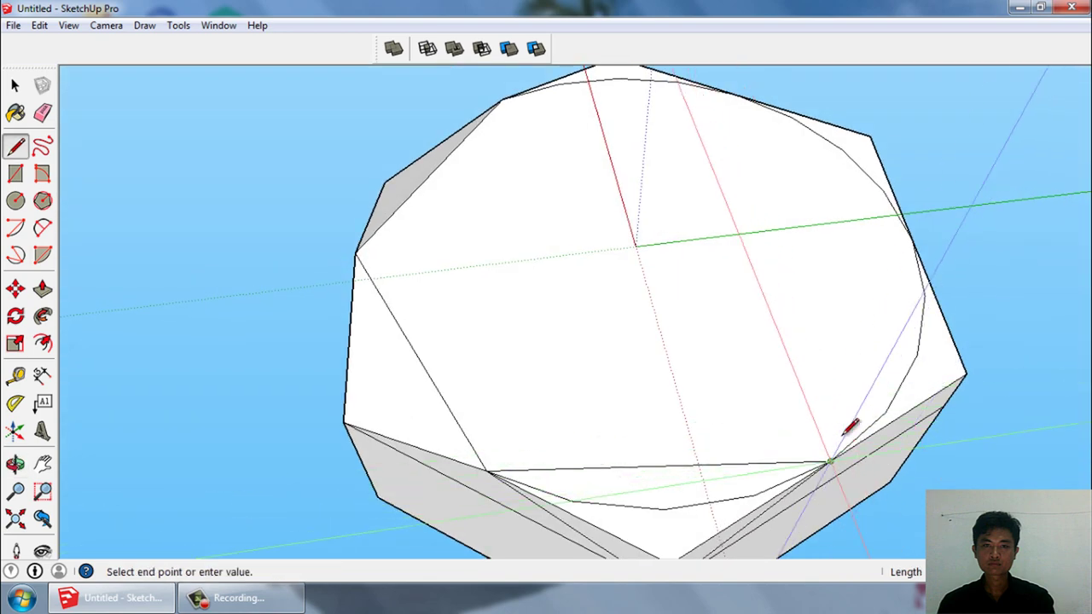
left_click(911, 240)
left_click(737, 94)
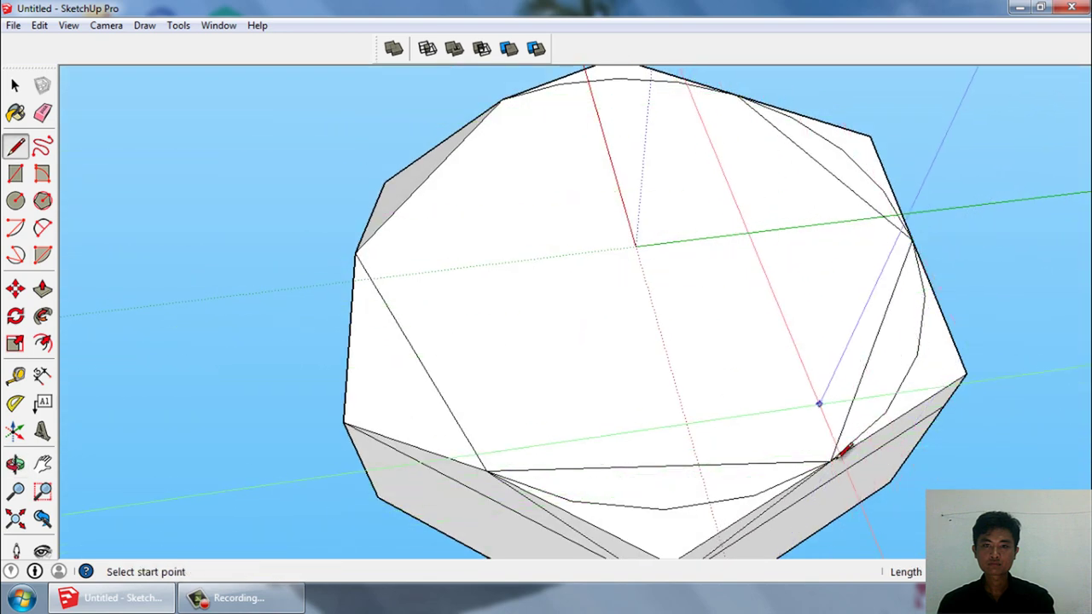
middle_click_drag(819, 404, 802, 299)
left_click(801, 304)
left_click(940, 348)
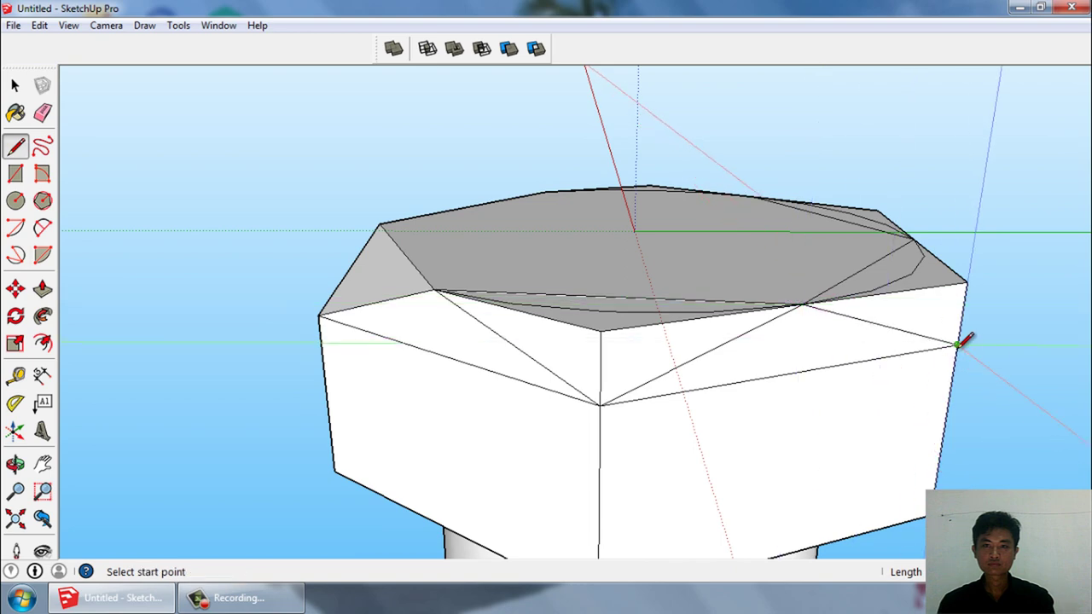
mouse_move(940, 348)
middle_mouse_down()
mouse_move(609, 417)
mouse_move(829, 446)
mouse_move(819, 349)
middle_mouse_up()
left_click(839, 449)
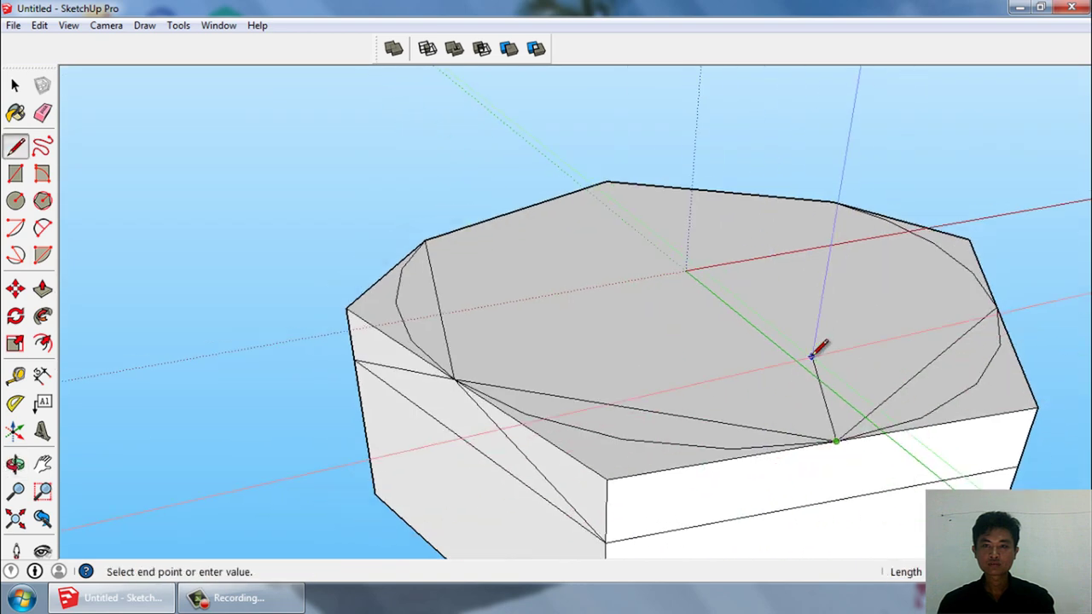
- Triangulate the remaining chamfer corners with edges from the front vertices to the rim
middle_click_drag(525, 512, 776, 458)
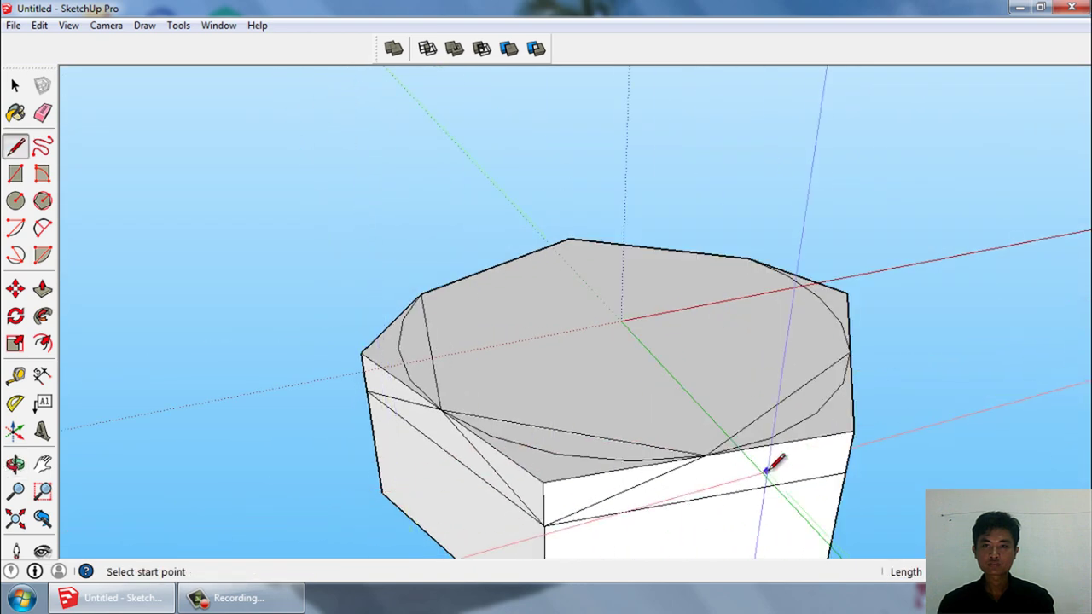
left_click(706, 455)
left_click(844, 467)
scroll(861, 486, "down", 2)
mouse_move(880, 514)
middle_mouse_down()
mouse_move(689, 510)
mouse_move(617, 487)
middle_mouse_up()
left_click(602, 501)
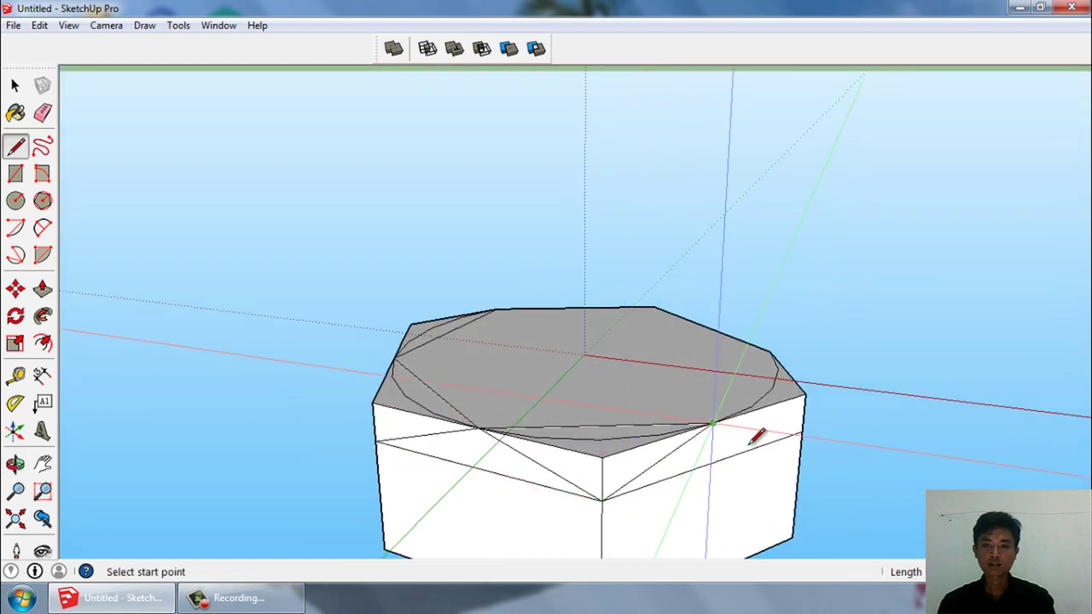
left_click(797, 439)
middle_click(808, 440)
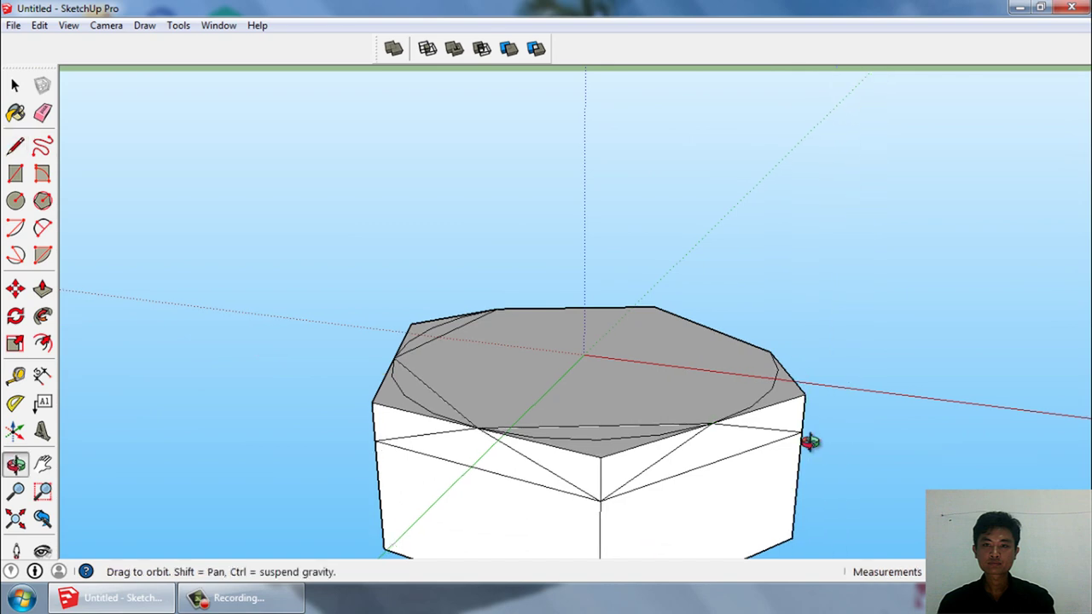
middle_click_drag(808, 440, 686, 487)
left_click(688, 488)
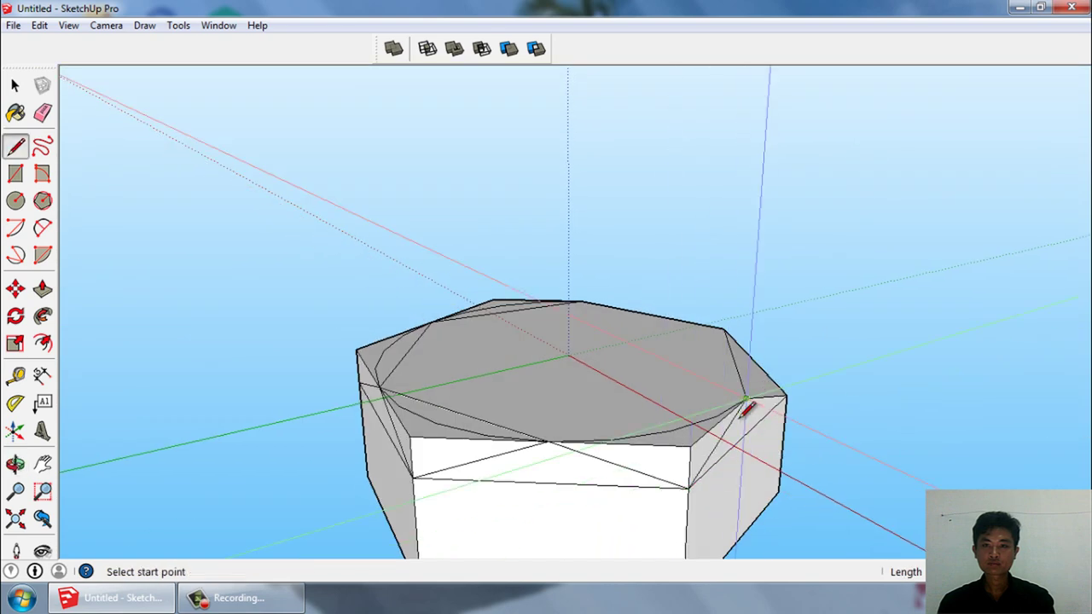
key("space")
mouse_move(745, 407)
middle_mouse_down()
mouse_move(842, 402)
mouse_move(831, 439)
mouse_move(792, 393)
middle_mouse_up()
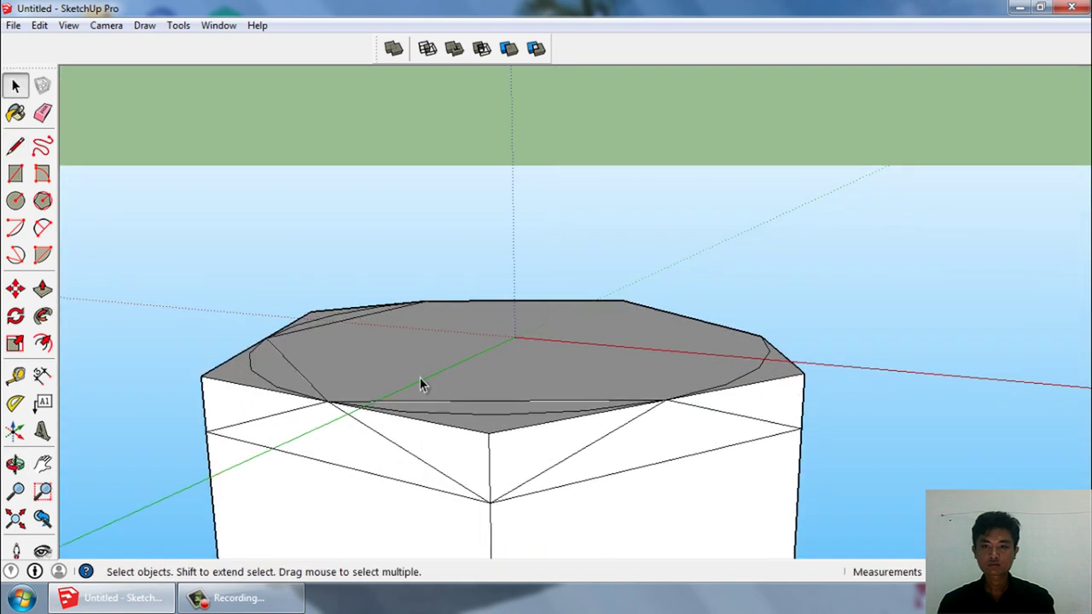
left_click(16, 147)
mouse_move(649, 448)
middle_mouse_down()
mouse_move(669, 459)
mouse_move(663, 470)
middle_mouse_up()
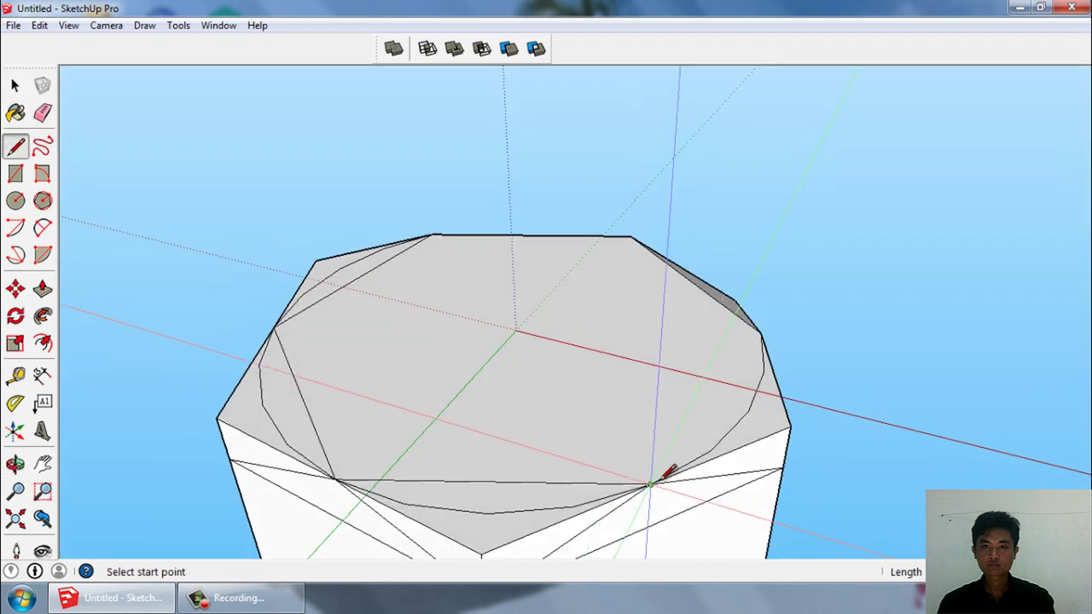
left_click(651, 484)
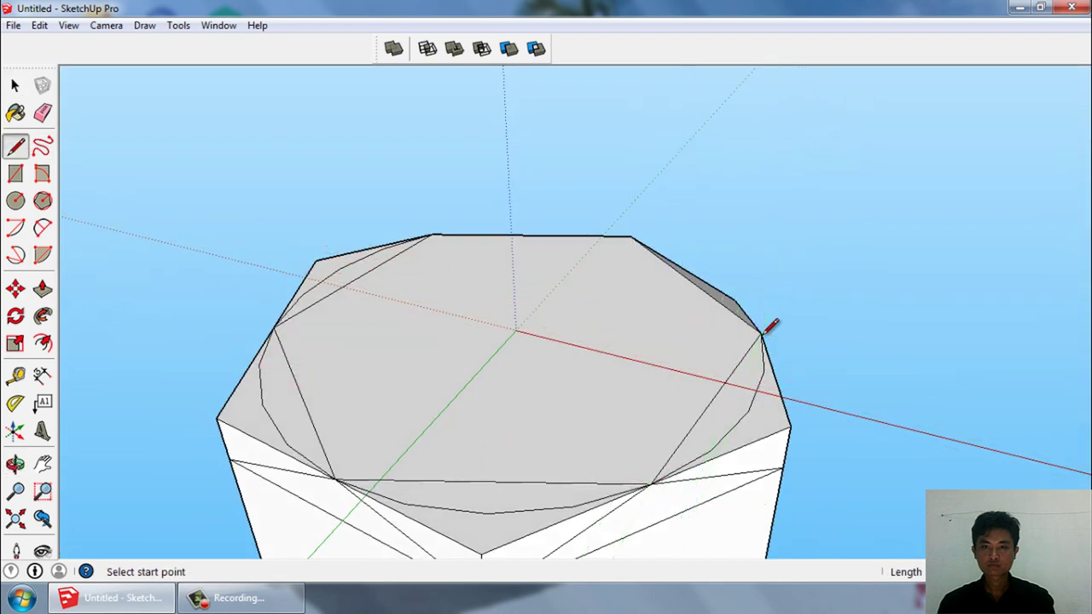
key("space")
- Orbit around the hex head to check the triangular chamfer facets on all six corners
middle_click_drag(762, 413, 851, 330)
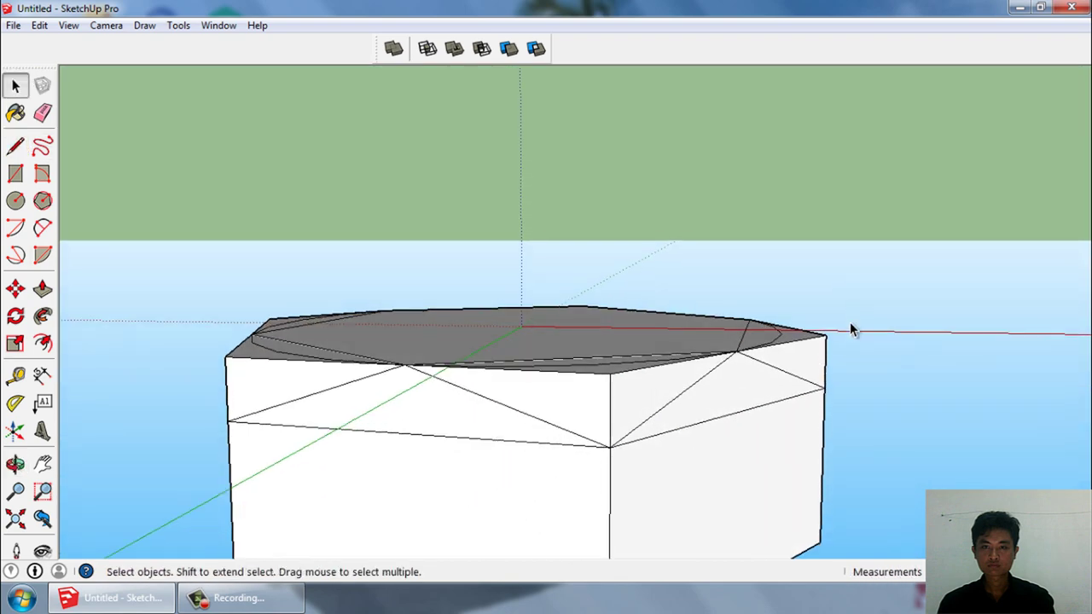
left_click(787, 310)
middle_click_drag(788, 310, 794, 323)
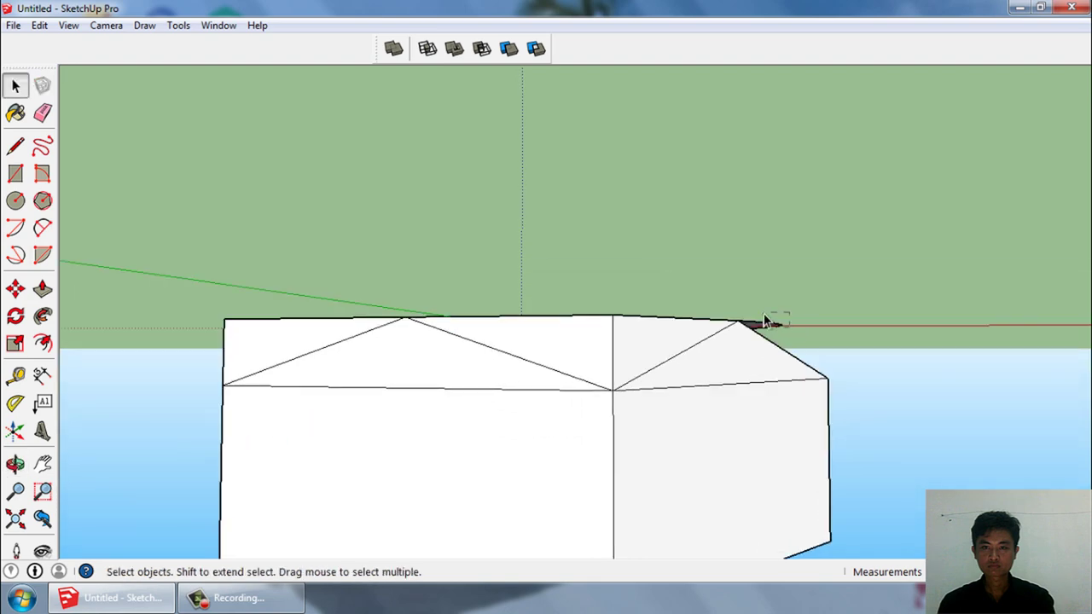
mouse_move(768, 358)
middle_mouse_down()
mouse_move(785, 390)
mouse_move(862, 377)
middle_mouse_up()
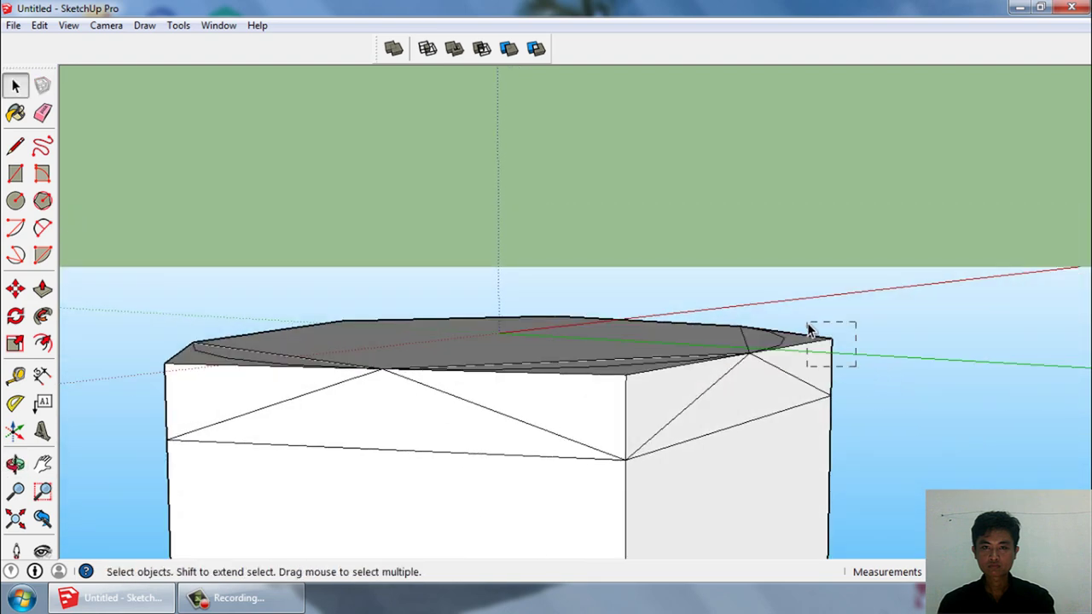
mouse_move(802, 349)
middle_mouse_down()
mouse_move(773, 415)
mouse_move(816, 370)
mouse_move(884, 357)
middle_mouse_up()
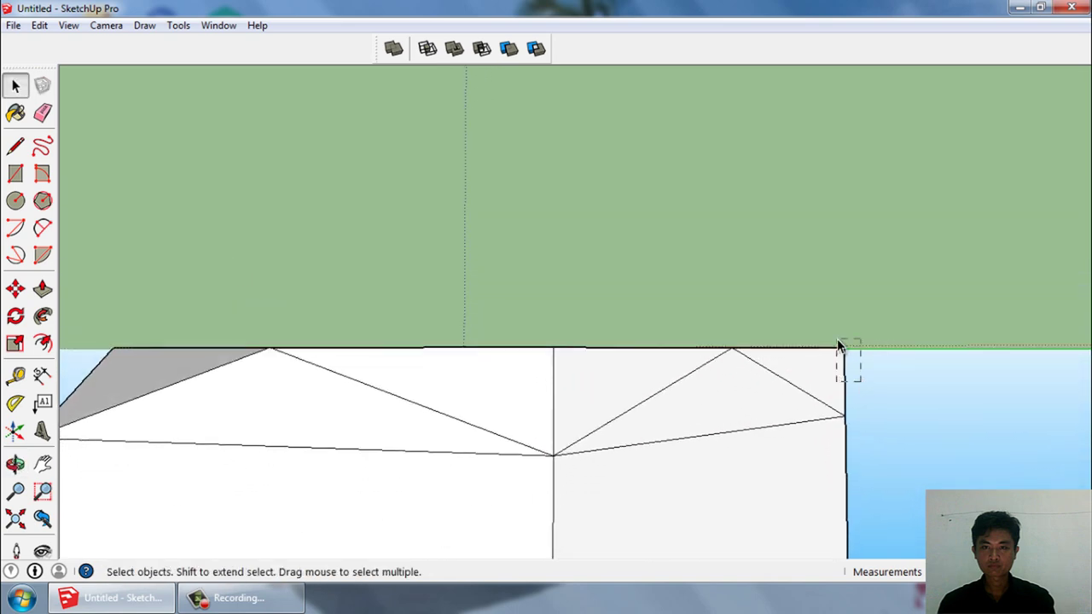
mouse_move(789, 339)
middle_mouse_down()
mouse_move(719, 446)
mouse_move(885, 383)
middle_mouse_up()
mouse_move(838, 344)
middle_mouse_down()
mouse_move(855, 402)
mouse_move(819, 387)
mouse_move(837, 382)
middle_mouse_up()
mouse_move(791, 344)
middle_mouse_down()
mouse_move(824, 463)
mouse_move(709, 329)
mouse_move(751, 487)
mouse_move(720, 469)
mouse_move(678, 488)
mouse_move(570, 472)
mouse_move(575, 436)
mouse_move(443, 305)
mouse_move(453, 370)
mouse_move(520, 373)
mouse_move(609, 419)
mouse_move(576, 445)
mouse_move(663, 414)
mouse_move(602, 383)
mouse_move(472, 361)
middle_mouse_up()
mouse_move(500, 310)
middle_mouse_down()
mouse_move(532, 219)
mouse_move(563, 385)
mouse_move(410, 391)
mouse_move(453, 349)
mouse_move(563, 371)
mouse_move(599, 256)
mouse_move(589, 254)
middle_mouse_up()
scroll(589, 253, "down", 1)
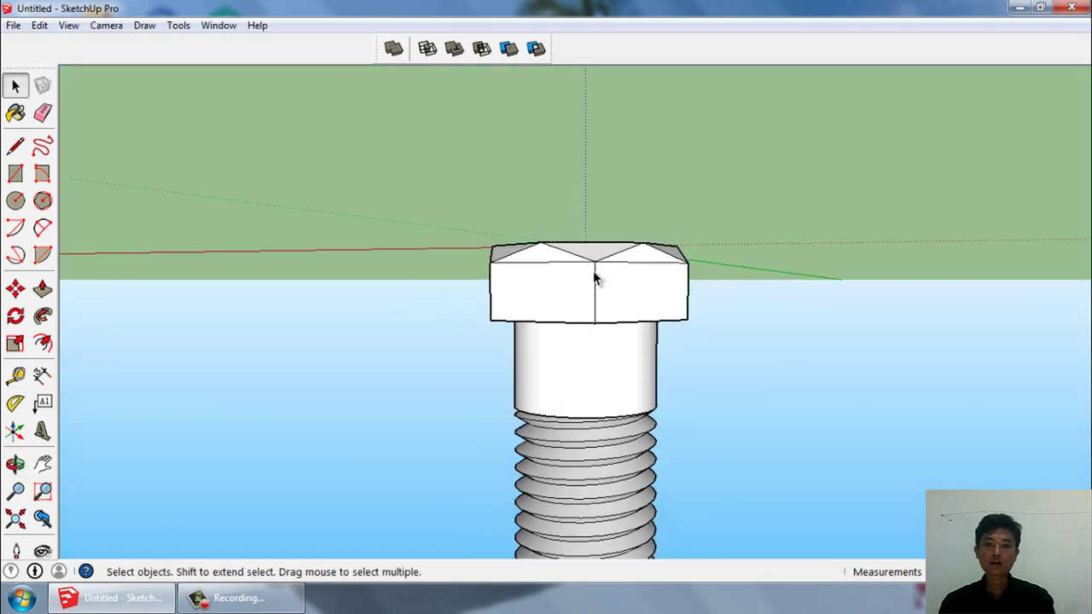
triple_click(566, 284)
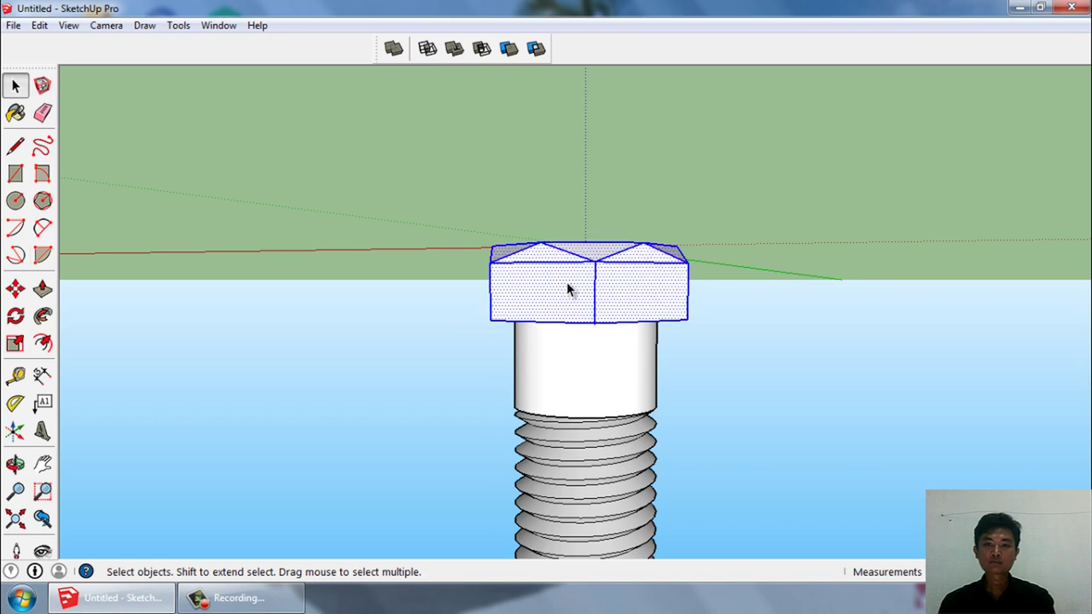
scroll(566, 281, "down", 1)
left_click(608, 341)
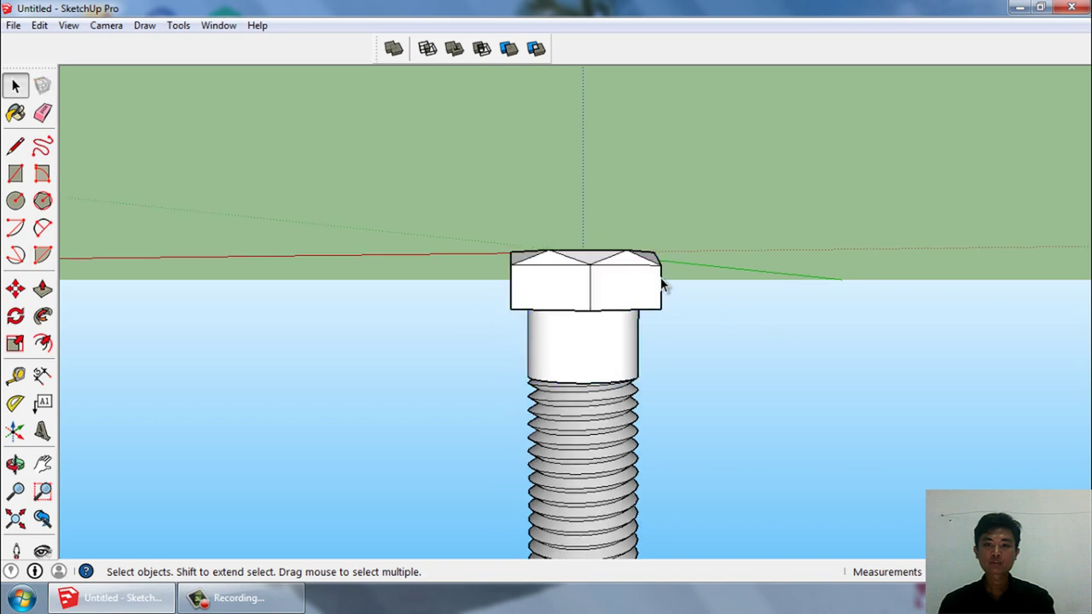
scroll(662, 284, "down", 1)
key("g")
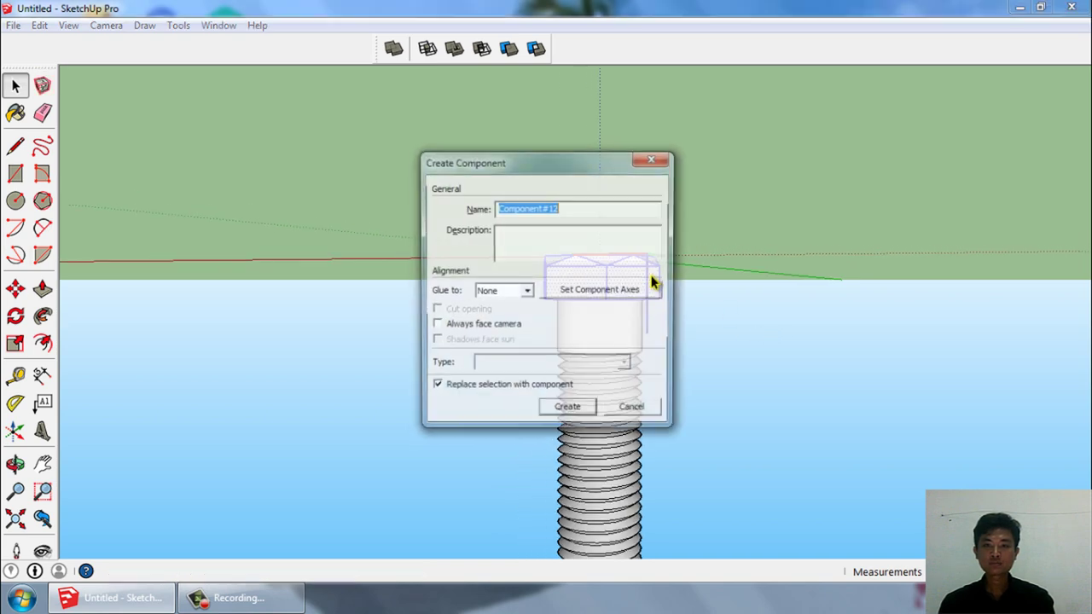
key("Return")
scroll(641, 200, "down", 2)
left_click(715, 330)
mouse_move(715, 330)
middle_mouse_down()
mouse_move(714, 404)
mouse_move(694, 299)
mouse_move(628, 199)
mouse_move(636, 239)
mouse_move(739, 254)
mouse_move(664, 277)
mouse_move(585, 427)
mouse_move(575, 349)
mouse_move(487, 219)
mouse_move(536, 231)
mouse_move(552, 254)
mouse_move(608, 442)
mouse_move(565, 244)
middle_mouse_up()
scroll(646, 300, "up", 2)
scroll(552, 254, "down", 2)
scroll(621, 271, "up", 3)
- Select the whole bolt and flip it along the green and blue directions, putting the head on top
scroll(617, 277, "up", 1)
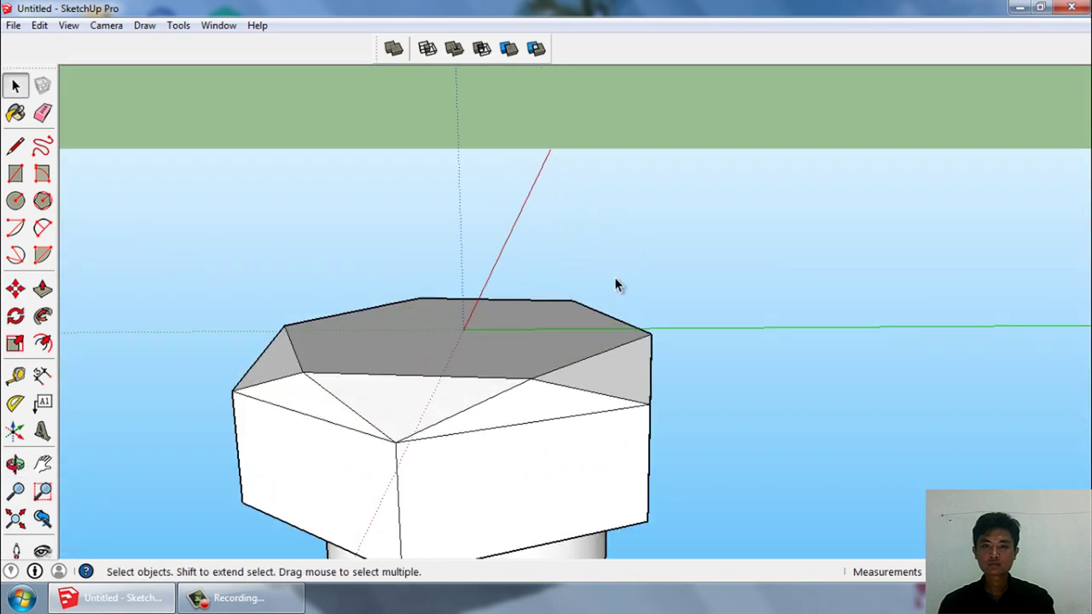
mouse_move(614, 277)
middle_mouse_down()
mouse_move(645, 156)
mouse_move(673, 231)
mouse_move(611, 96)
mouse_move(559, 228)
middle_mouse_up()
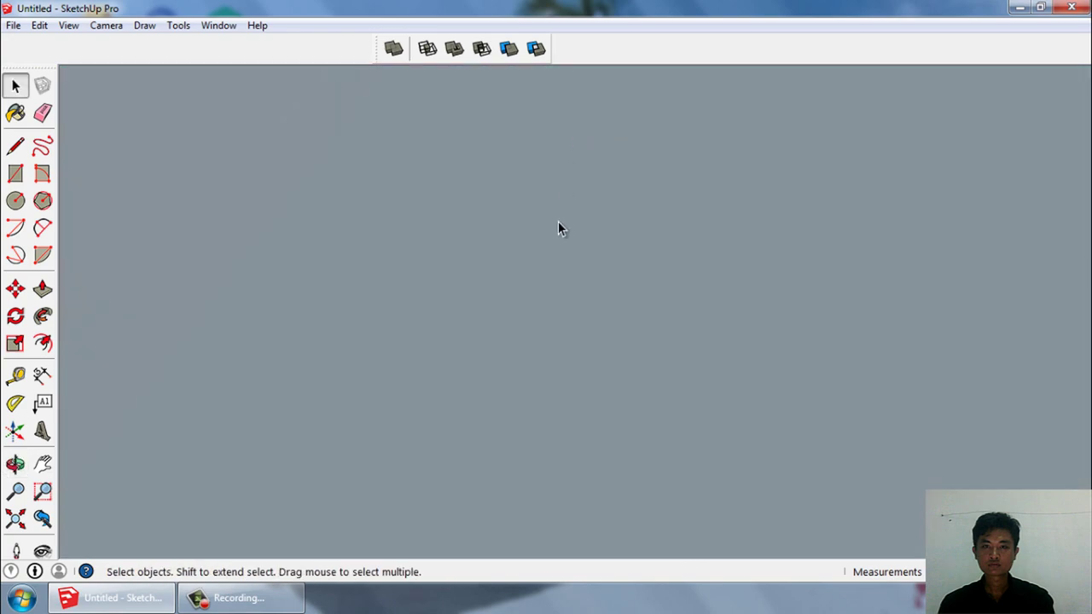
mouse_move(651, 311)
middle_mouse_down()
mouse_move(626, 226)
mouse_move(663, 197)
mouse_move(669, 493)
middle_mouse_up()
scroll(655, 465, "down", 3)
scroll(645, 409, "down", 3)
scroll(645, 385, "down", 3)
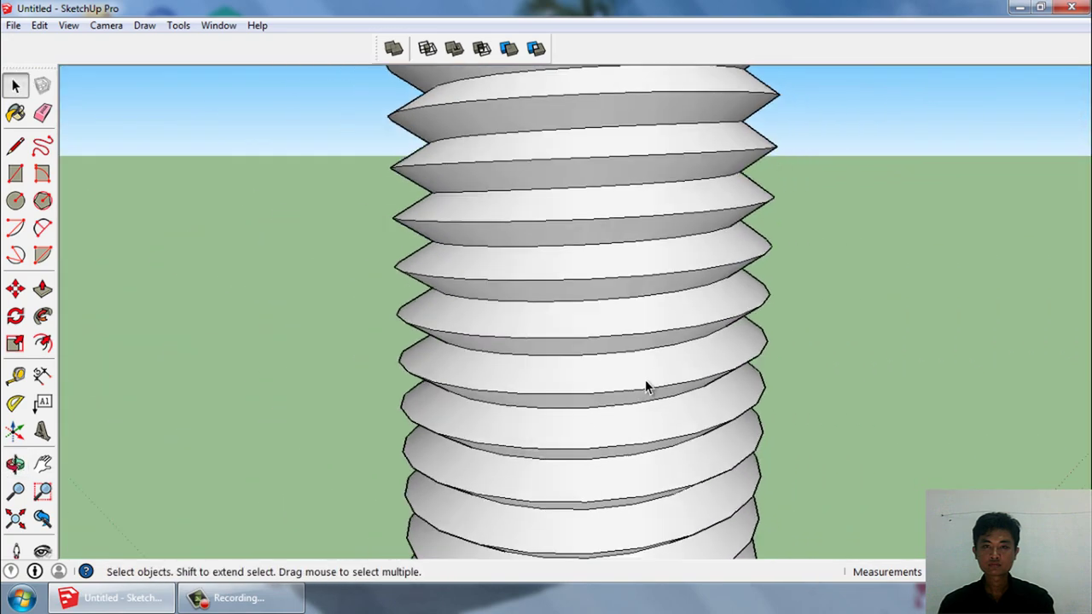
scroll(644, 379, "down", 2)
scroll(645, 380, "down", 3)
mouse_move(639, 370)
middle_mouse_down()
mouse_move(434, 421)
mouse_move(524, 371)
mouse_move(493, 365)
mouse_move(487, 309)
mouse_move(338, 410)
mouse_move(351, 436)
mouse_move(407, 388)
middle_mouse_up()
scroll(445, 336, "down", 2)
scroll(478, 410, "down", 1)
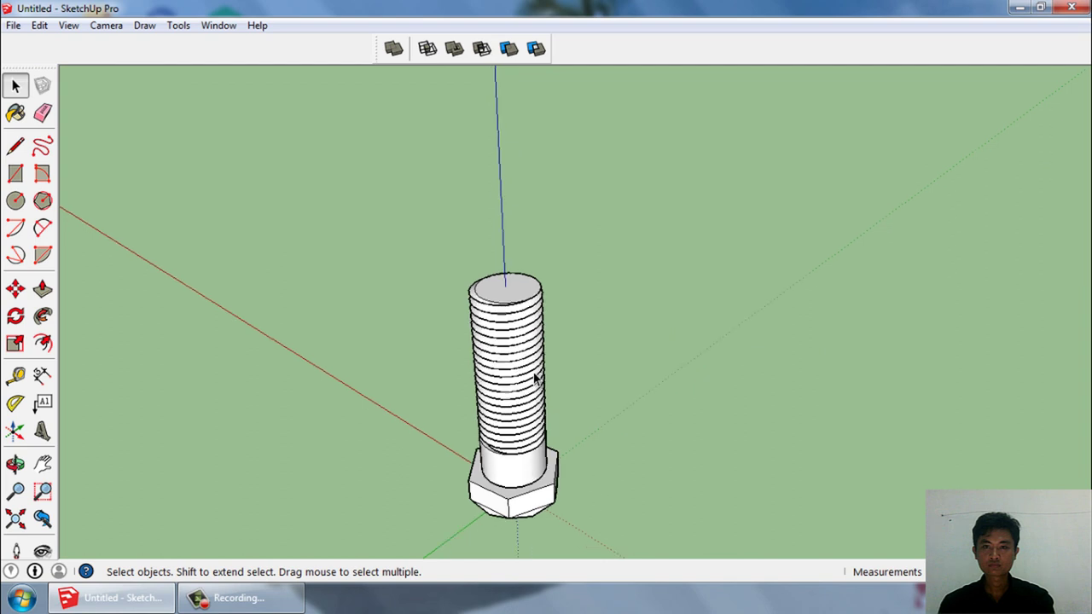
scroll(435, 350, "down", 1)
key("ctrl+a")
right_click(505, 353)
mouse_move(557, 281)
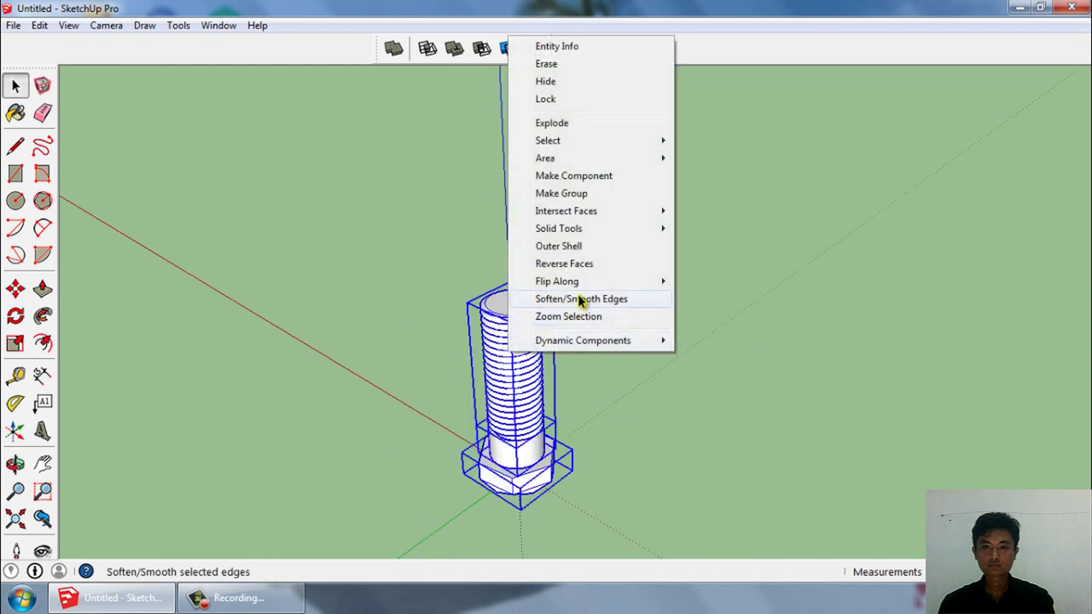
left_click(713, 285)
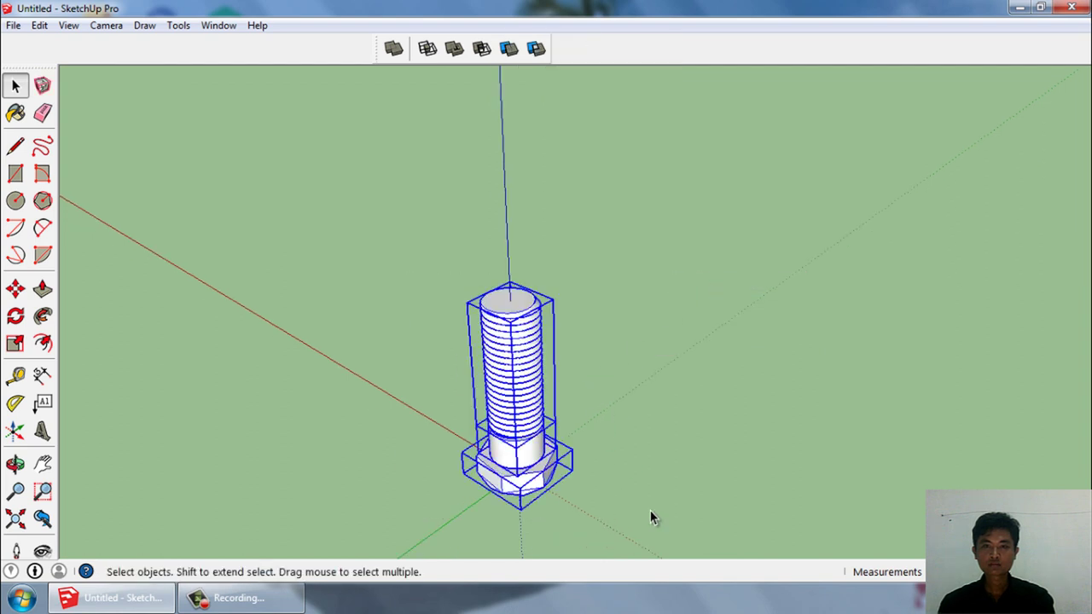
right_click(510, 356)
mouse_move(597, 272)
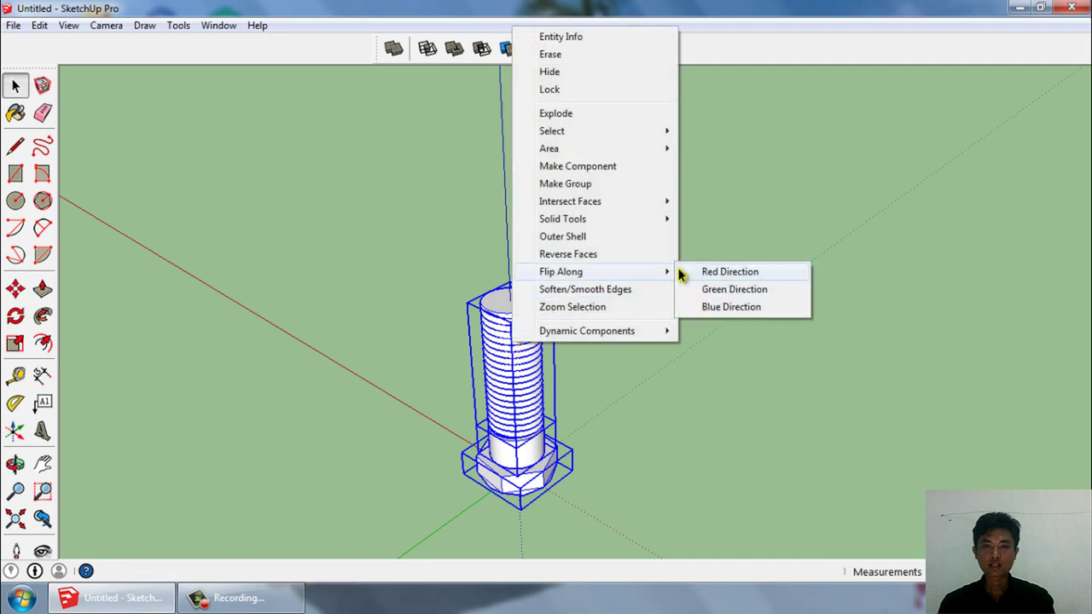
left_click(724, 292)
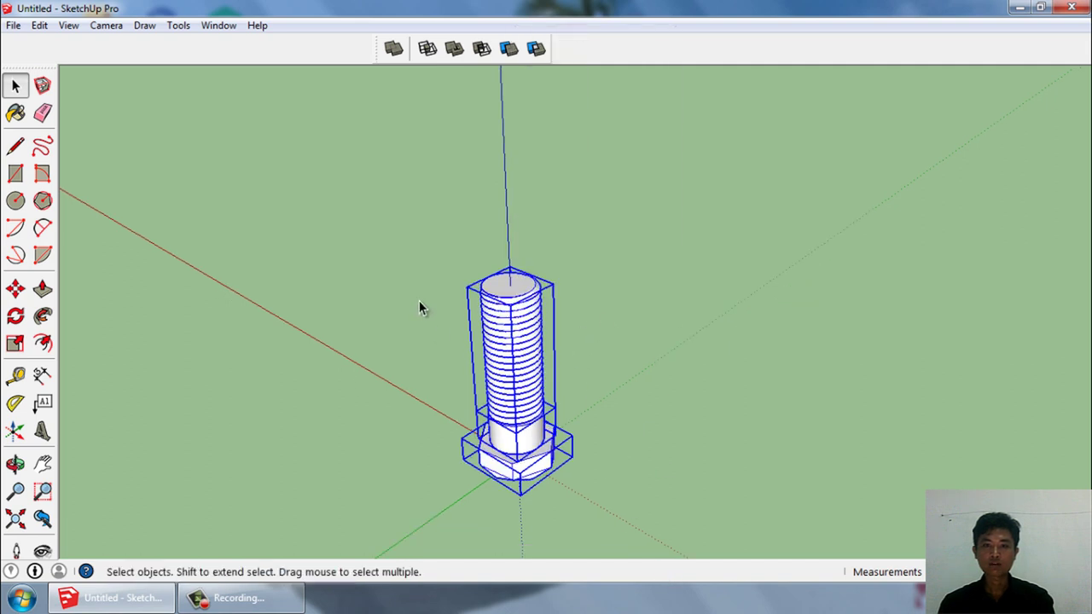
right_click(509, 352)
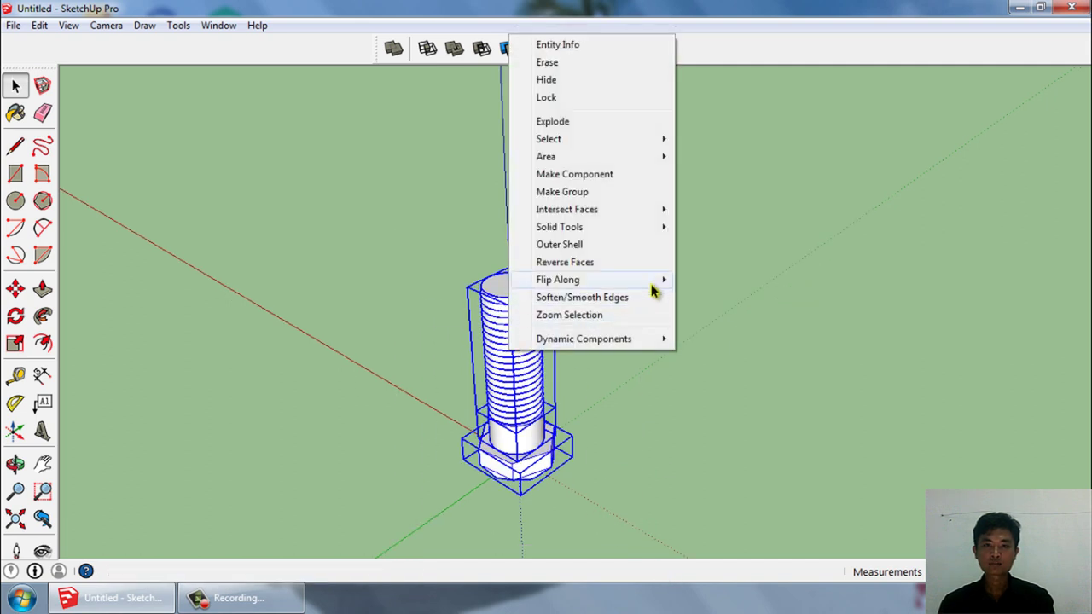
mouse_move(597, 280)
left_click(711, 314)
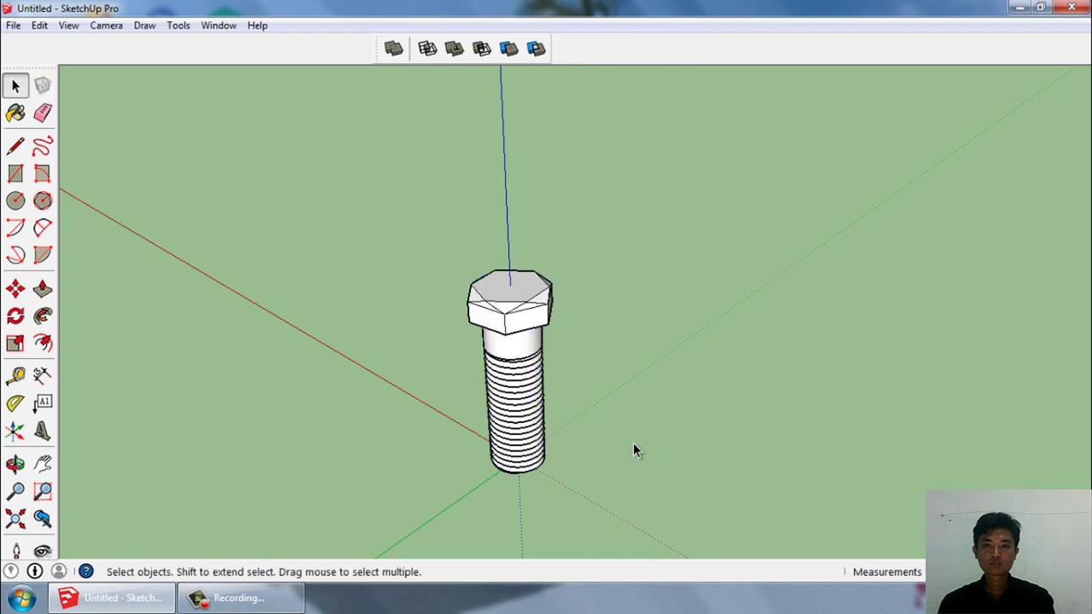
- Move the flipped bolt up the blue axis so it sits above the origin
mouse_move(633, 443)
middle_mouse_down()
mouse_move(503, 376)
mouse_move(642, 383)
mouse_move(579, 464)
middle_mouse_up()
scroll(519, 383, "down", 2)
scroll(497, 367, "up", 5)
key("ctrl+a")
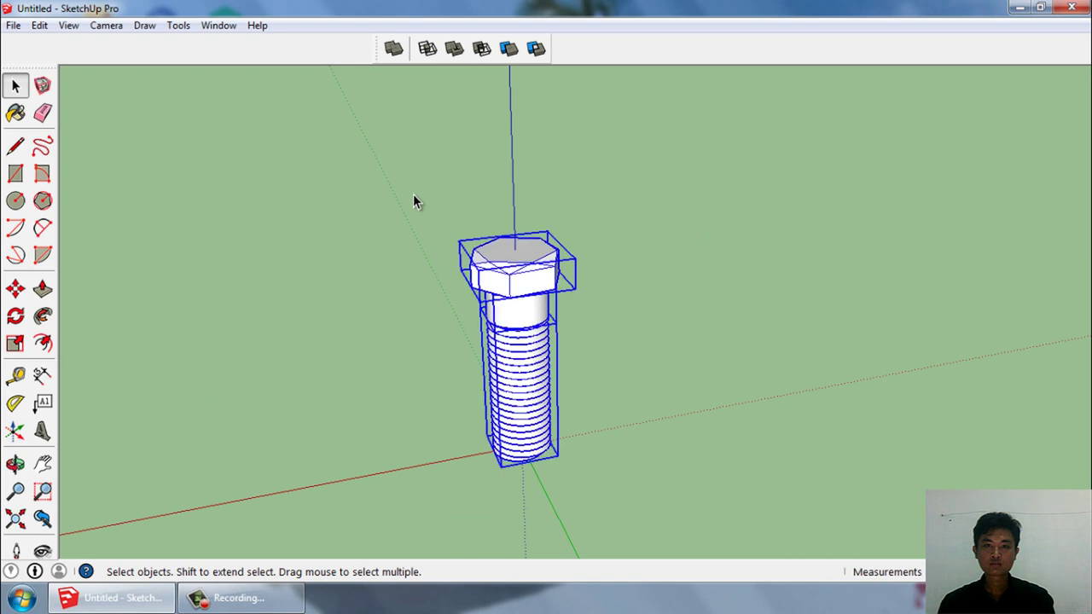
key("m")
left_click(535, 457)
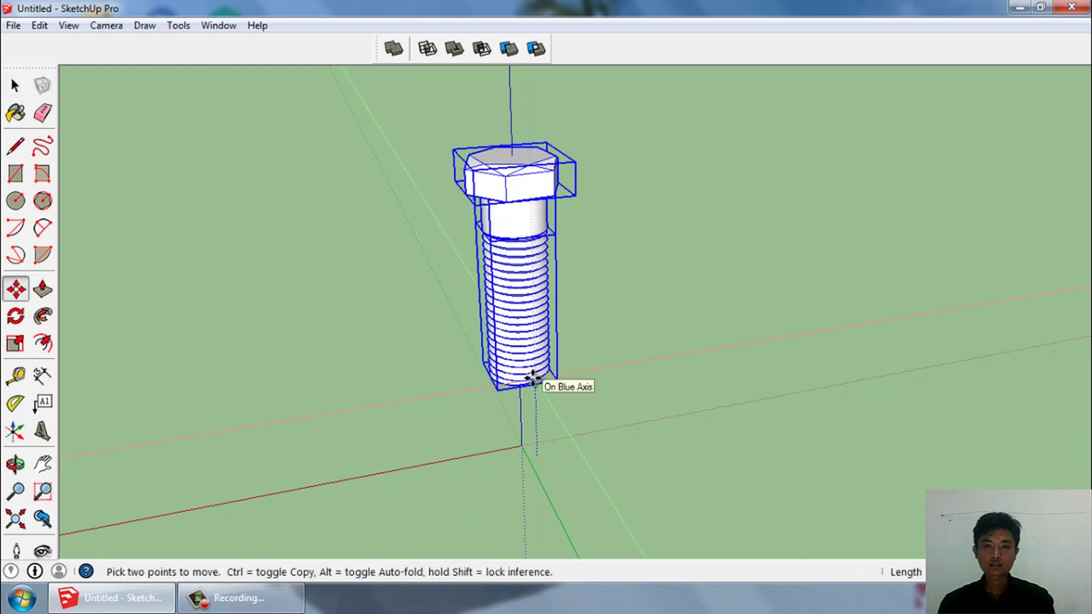
left_click(533, 379)
key("space")
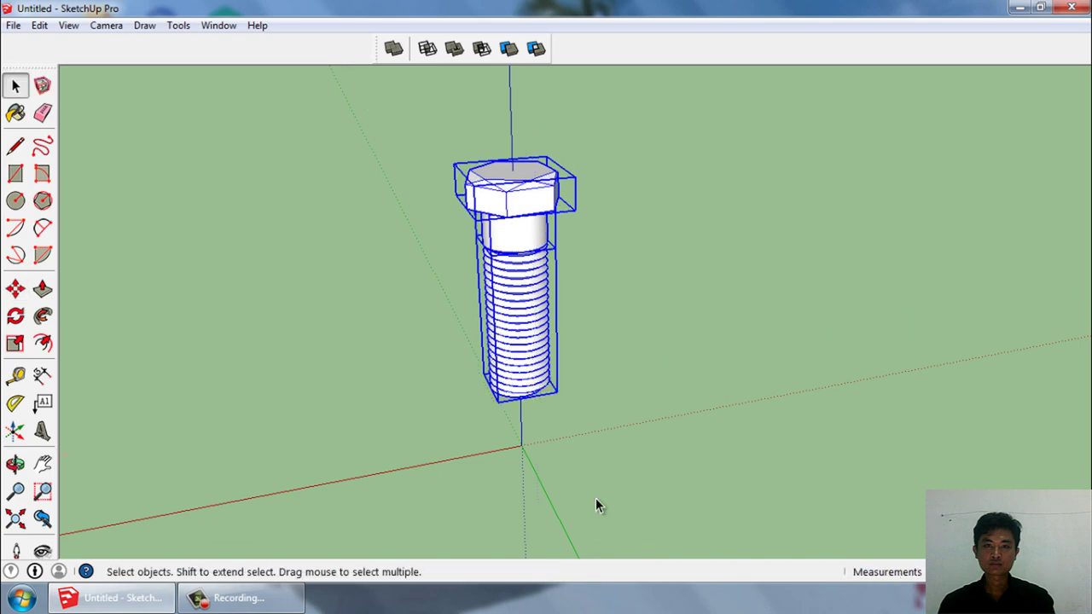
left_click(596, 498)
scroll(552, 438, "up", 3)
middle_click_drag(553, 439, 361, 452)
key("space")
scroll(362, 452, "down", 2)
- Measure across the bolt head, then draw a hexagon centred on the origin below the bolt
scroll(403, 150, "up", 1)
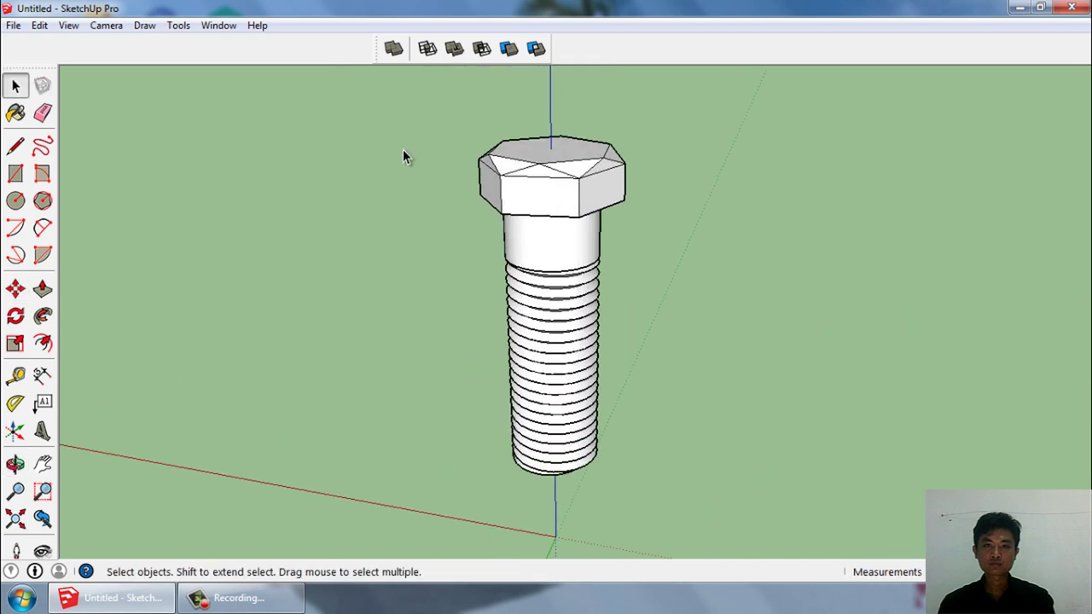
scroll(551, 482, "up", 2)
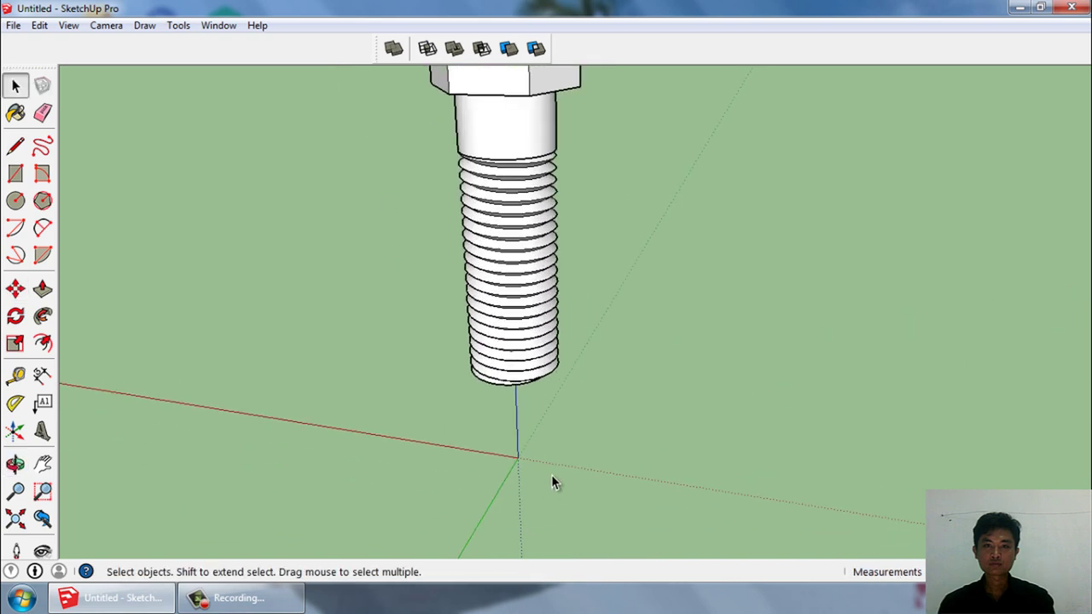
left_click(43, 200)
scroll(482, 550, "up", 1)
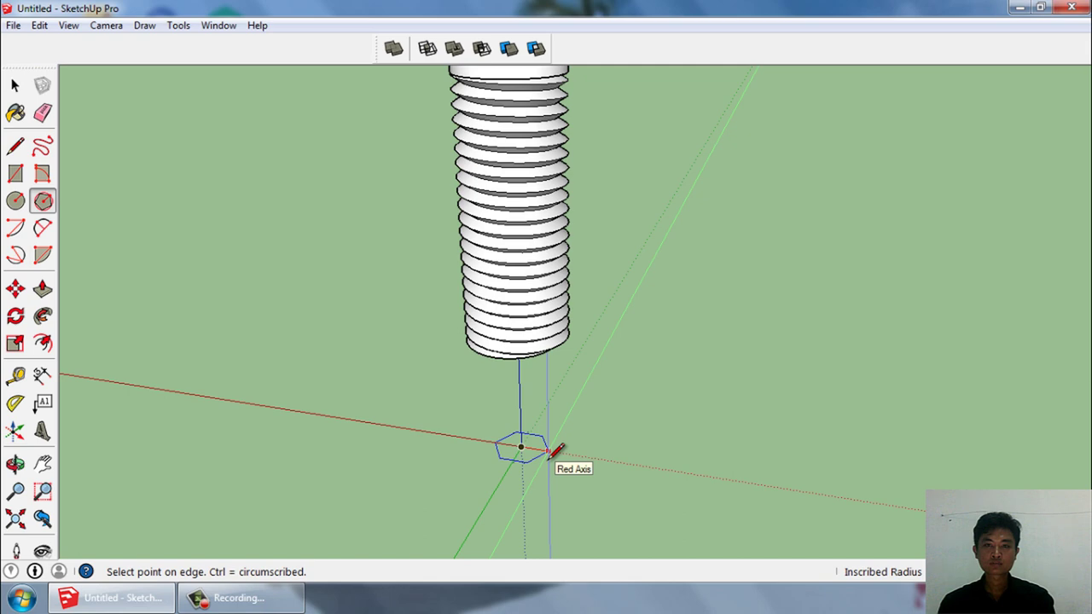
key("space")
scroll(529, 426, "down", 3)
mouse_move(512, 512)
middle_mouse_down()
mouse_move(536, 244)
mouse_move(537, 401)
middle_mouse_up()
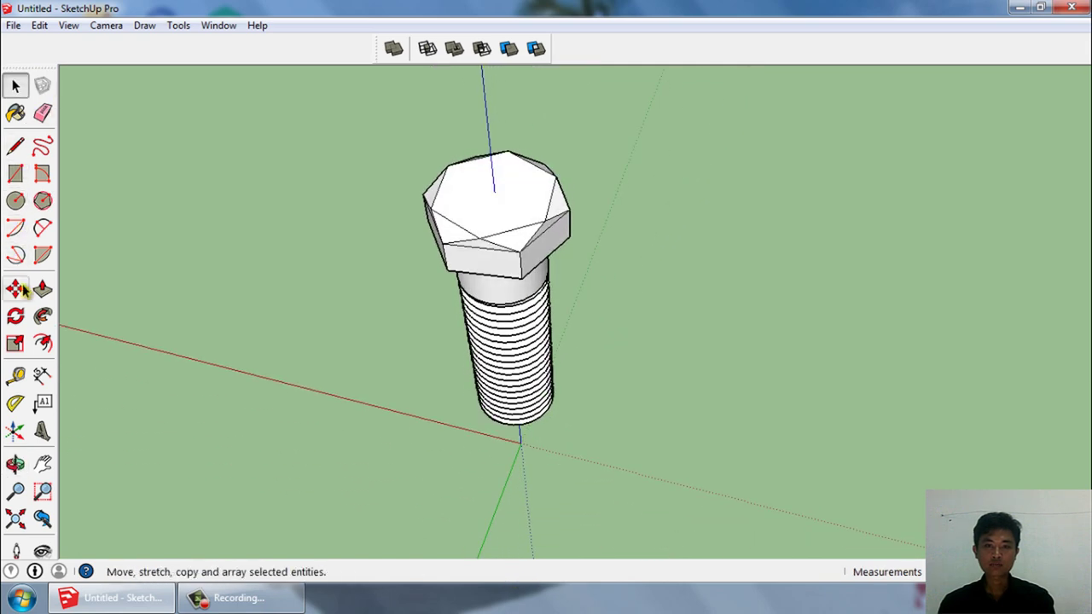
left_click(18, 375)
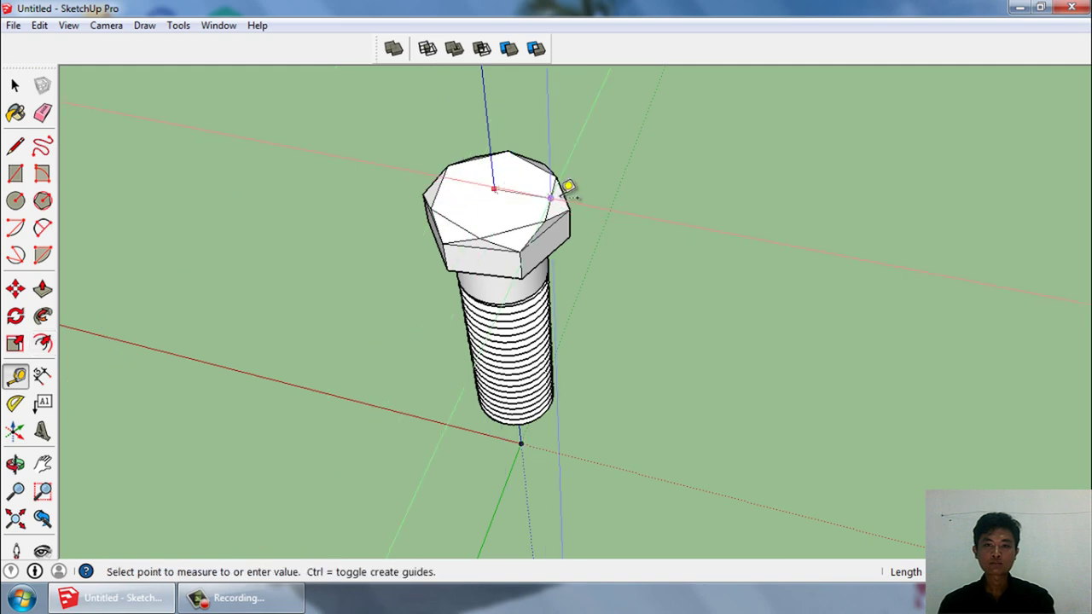
key("space")
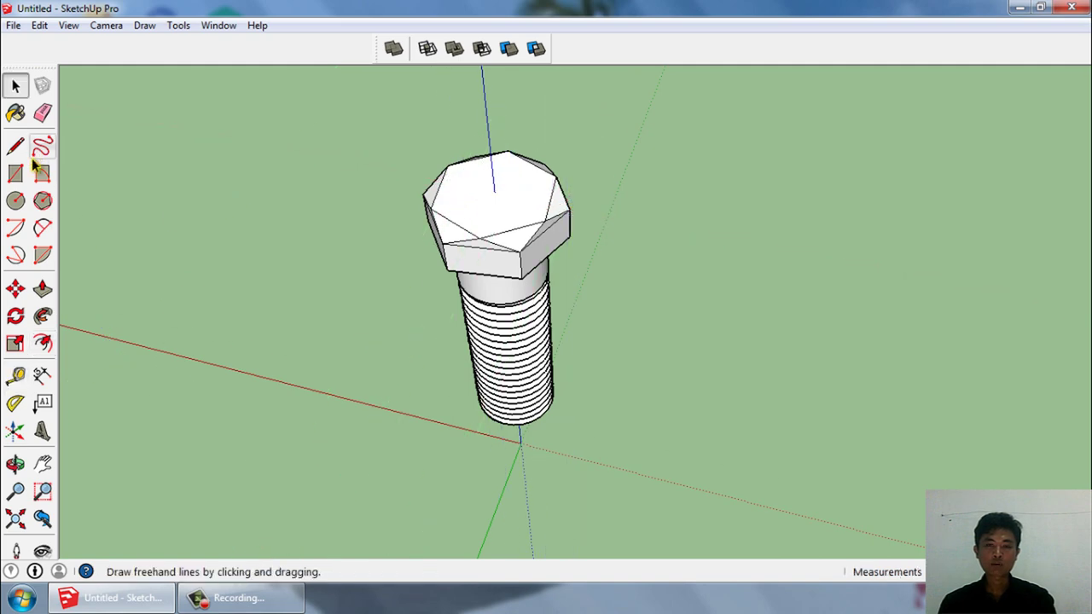
middle_click_drag(298, 333, 390, 338)
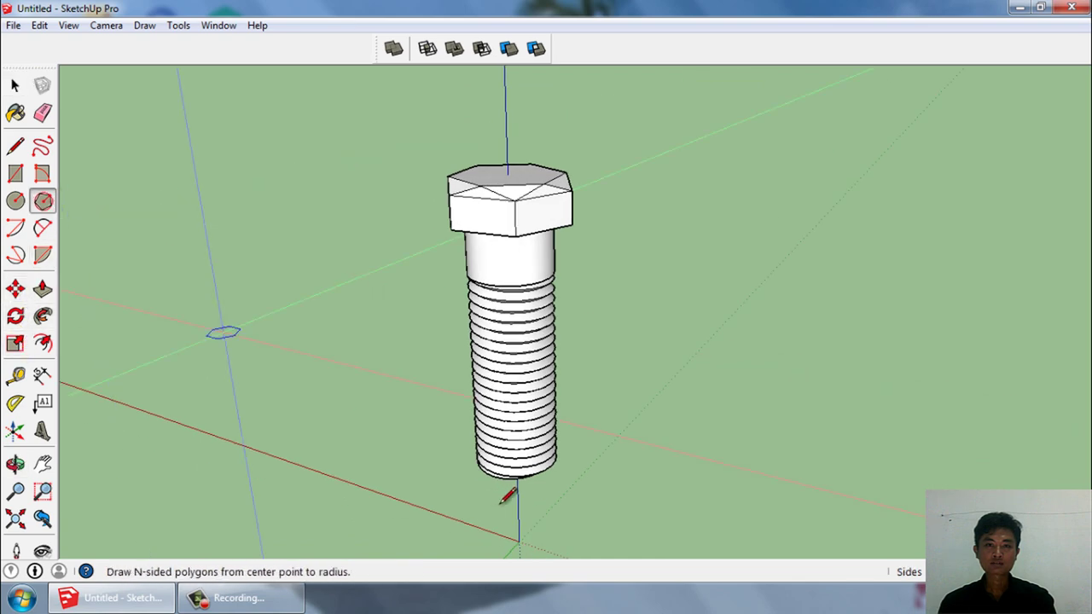
scroll(507, 494, "up", 3)
middle_click_drag(354, 285, 505, 490)
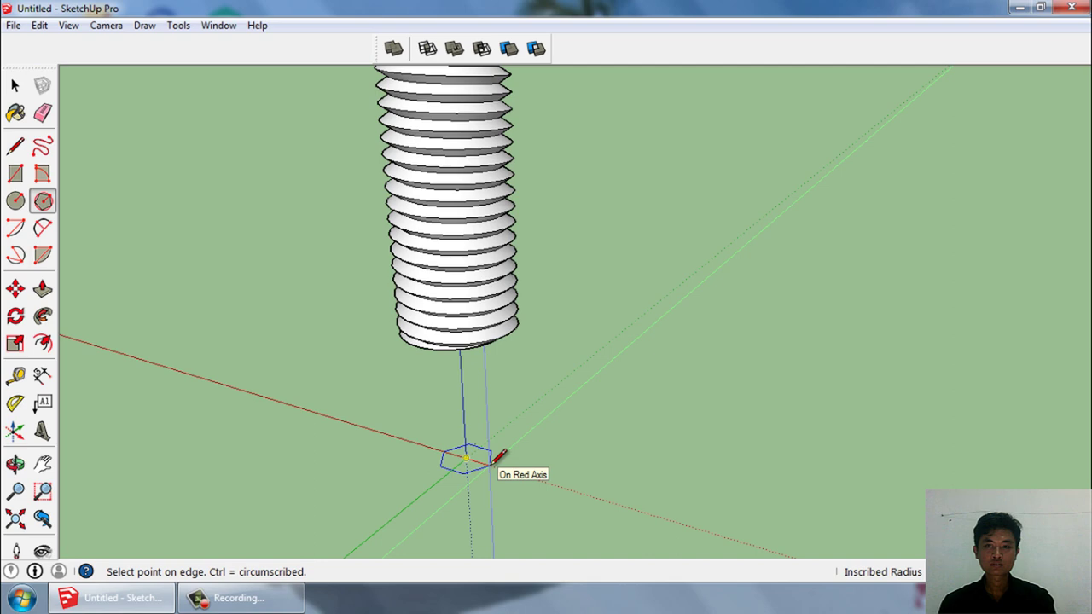
left_click(493, 461)
scroll(488, 464, "up", 2)
key("space")
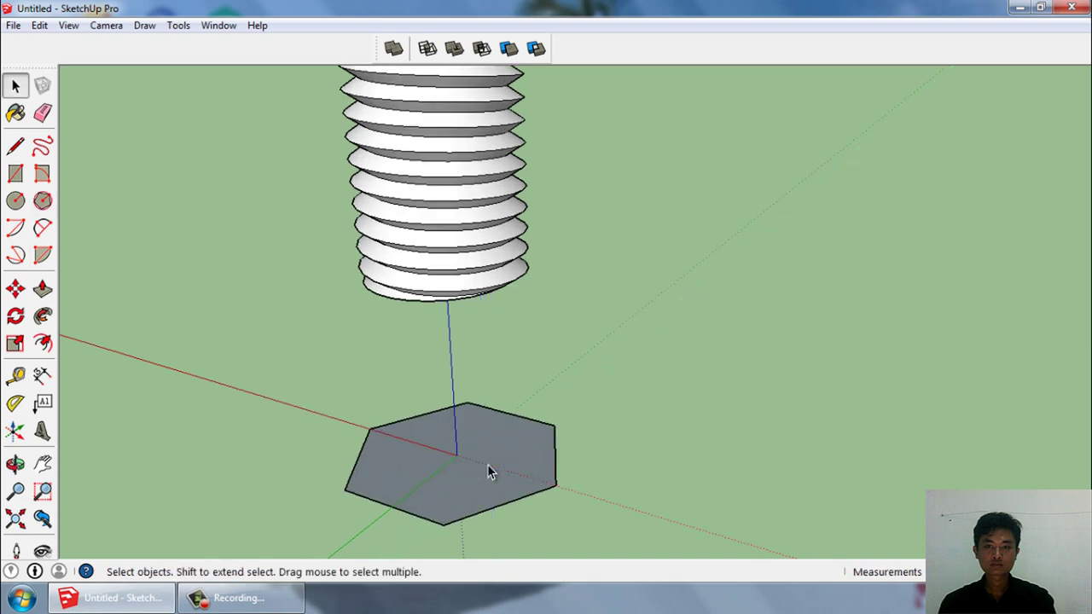
scroll(482, 480, "up", 3)
- Push/Pull the hexagon upward into a solid hex prism for the nut
key("p")
left_click_drag(480, 468, 482, 458)
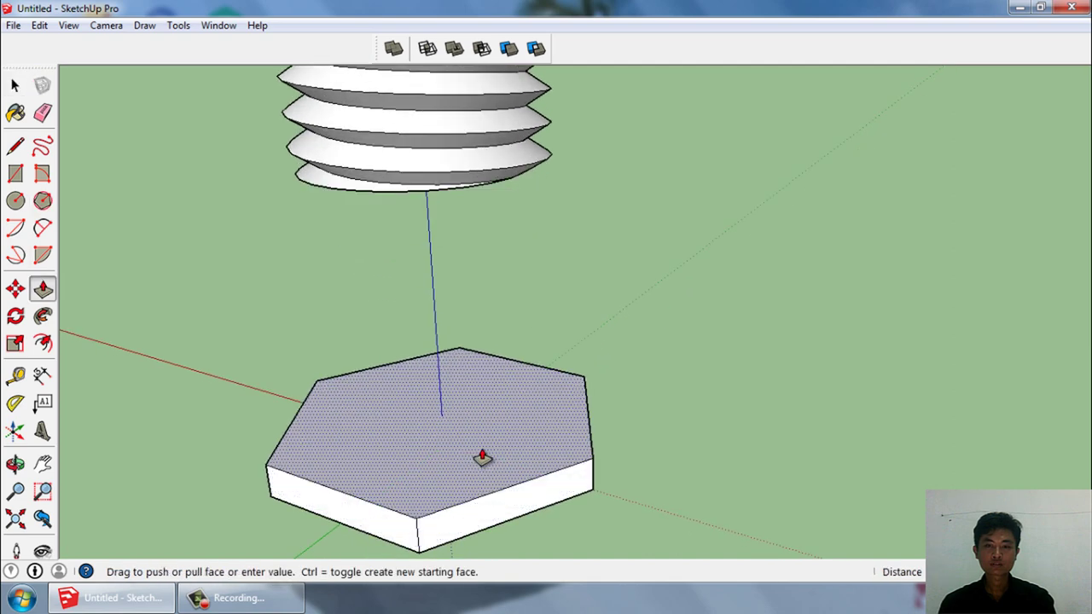
left_click(482, 458)
key("space")
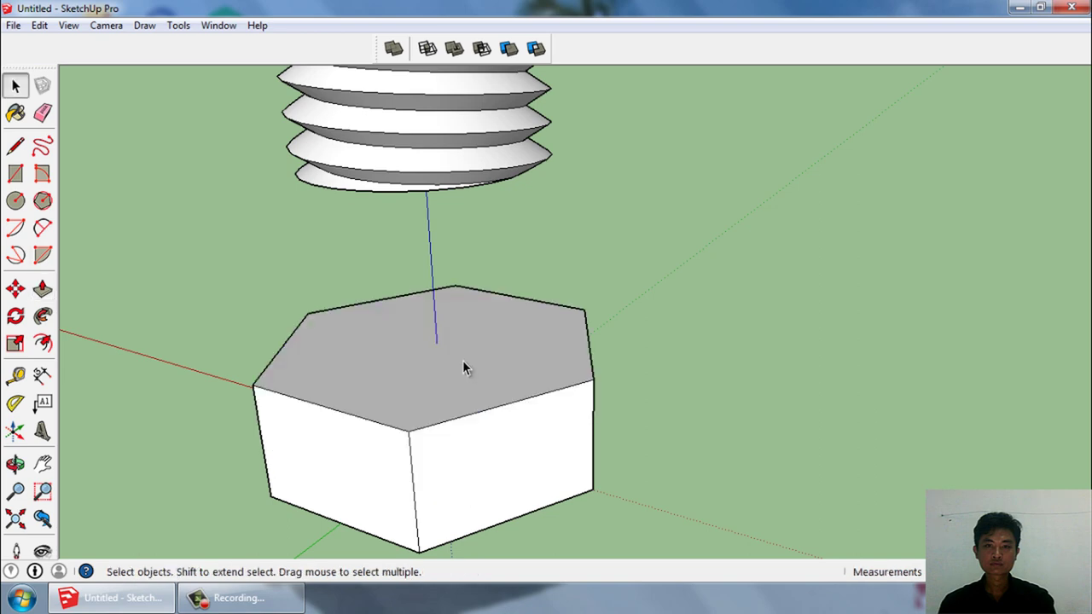
mouse_move(462, 360)
middle_mouse_down()
mouse_move(487, 349)
mouse_move(465, 510)
middle_mouse_up()
scroll(466, 511, "down", 3)
- Draw a circle on the nut's bottom face, its radius snapped to a hexagon edge midpoint
middle_click_drag(461, 472, 405, 211)
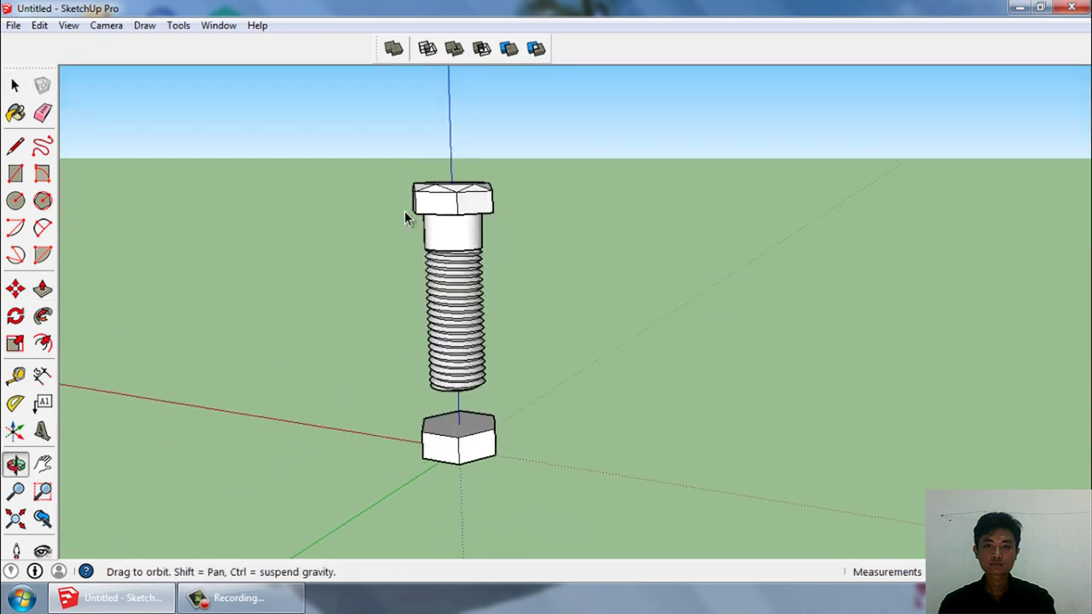
left_click(15, 375)
scroll(468, 215, "up", 3)
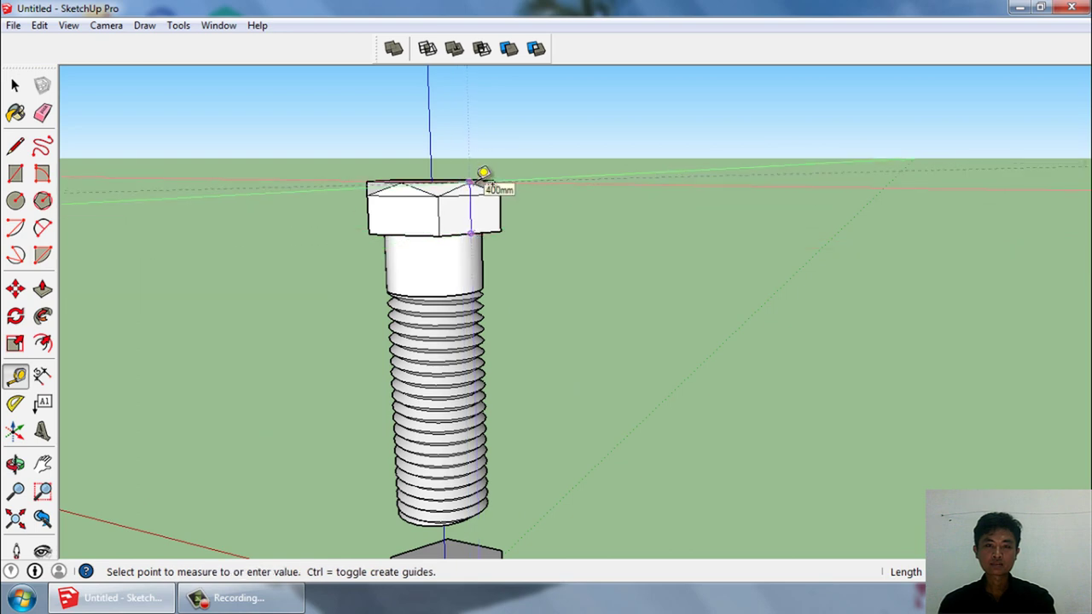
key("space")
scroll(483, 173, "down", 3)
mouse_move(475, 153)
middle_mouse_down()
mouse_move(592, 173)
mouse_move(622, 197)
mouse_move(462, 436)
mouse_move(456, 503)
mouse_move(453, 410)
mouse_move(322, 376)
middle_mouse_up()
scroll(461, 436, "up", 3)
scroll(461, 463, "down", 3)
scroll(451, 475, "up", 3)
scroll(450, 475, "up", 2)
left_click(15, 200)
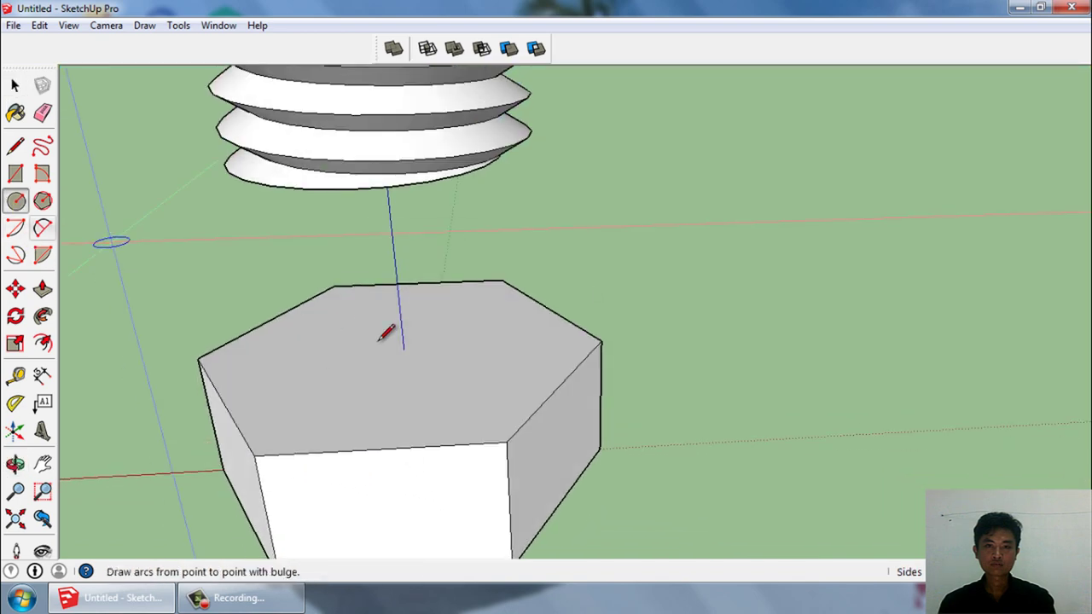
mouse_move(414, 387)
middle_mouse_down()
mouse_move(419, 372)
mouse_move(378, 441)
middle_mouse_up()
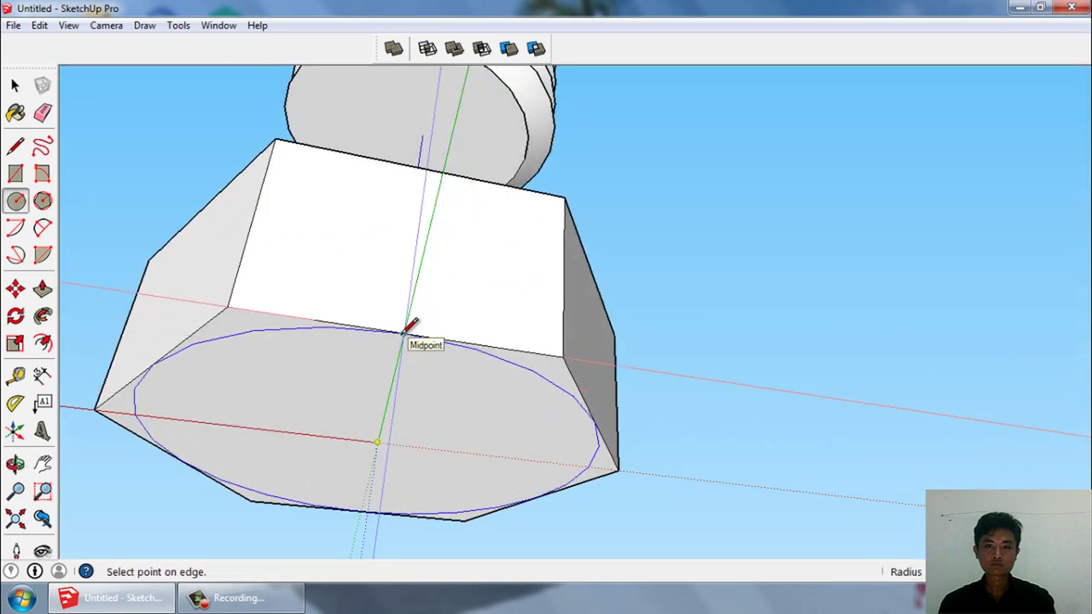
left_click(402, 334)
- Copy the circle and its face up onto the nut's top face
middle_click_drag(419, 351, 448, 318)
scroll(445, 319, "up", 3)
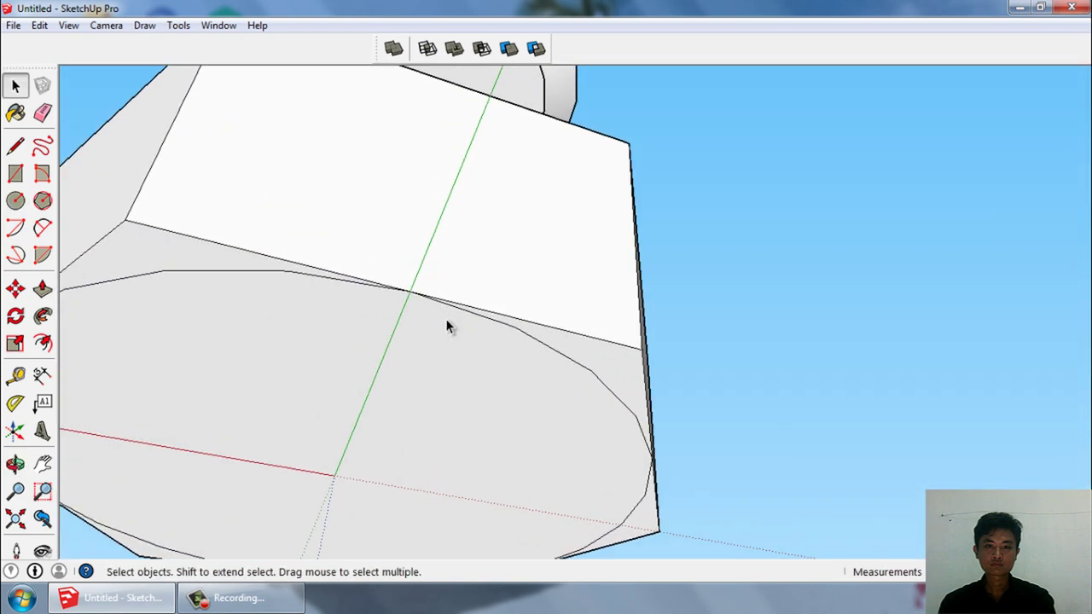
left_click(537, 339)
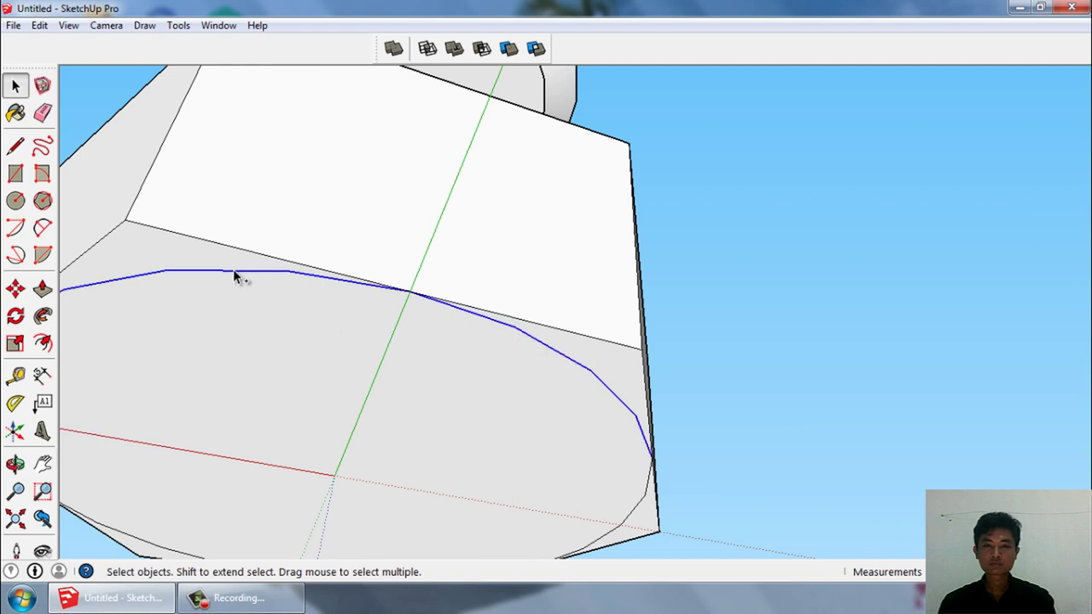
scroll(248, 486, "down", 3)
scroll(218, 481, "up", 2)
left_click(214, 478, "ctrl")
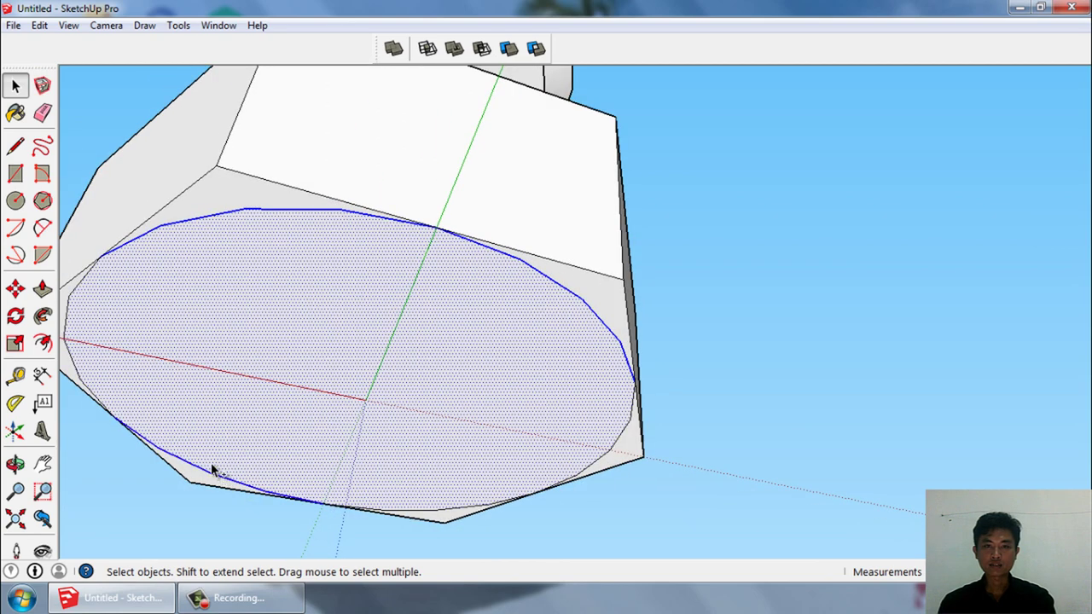
key("m")
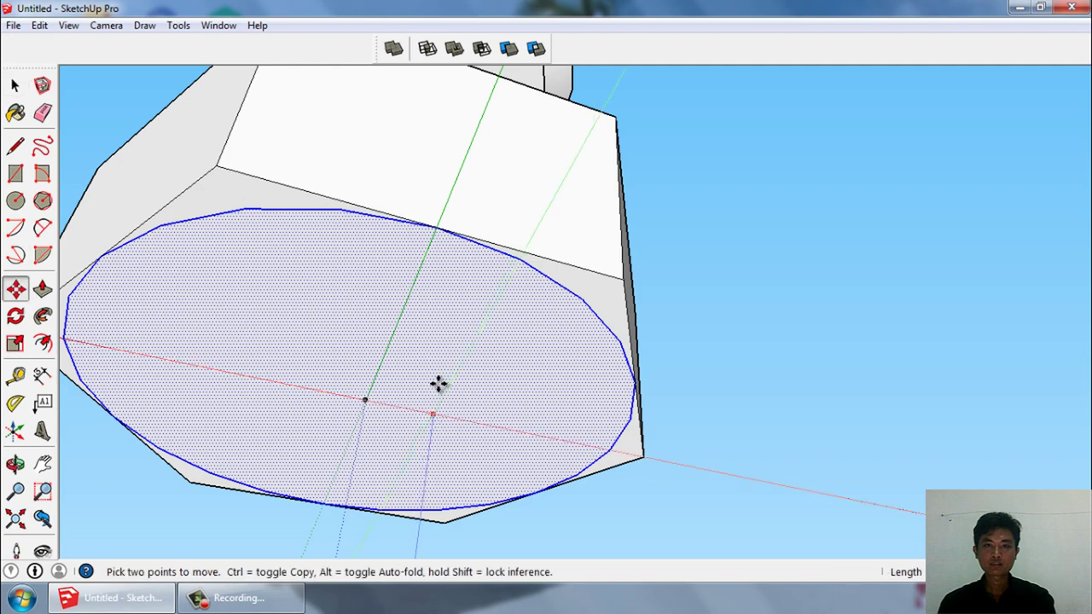
middle_click_drag(439, 383, 410, 455)
key("ctrl")
left_click(437, 398)
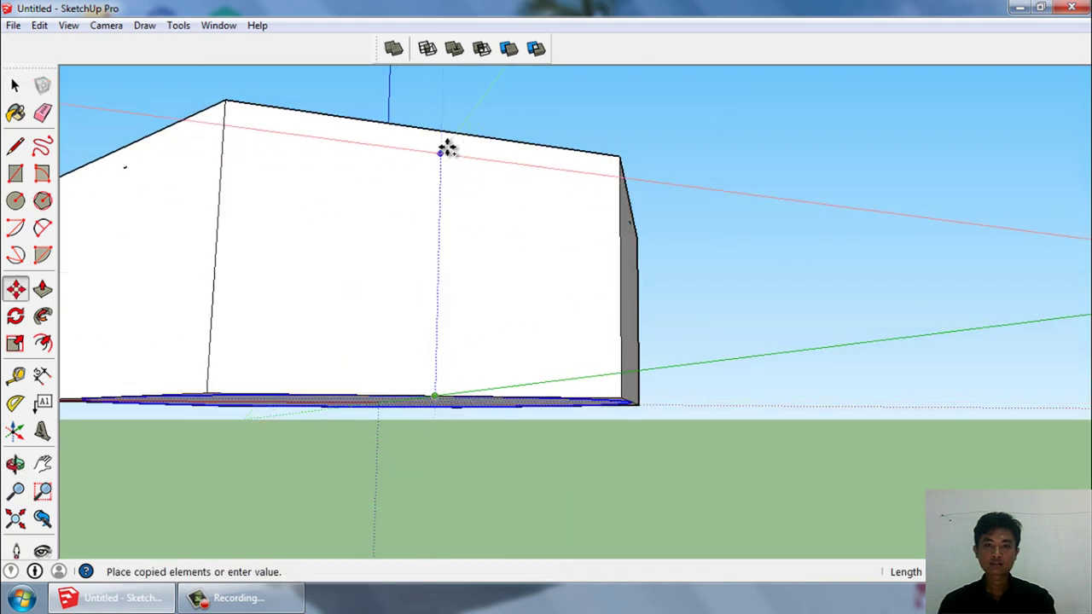
left_click(447, 128)
key("space")
mouse_move(453, 166)
middle_mouse_down()
mouse_move(454, 332)
mouse_move(566, 346)
mouse_move(453, 497)
mouse_move(443, 478)
middle_mouse_up()
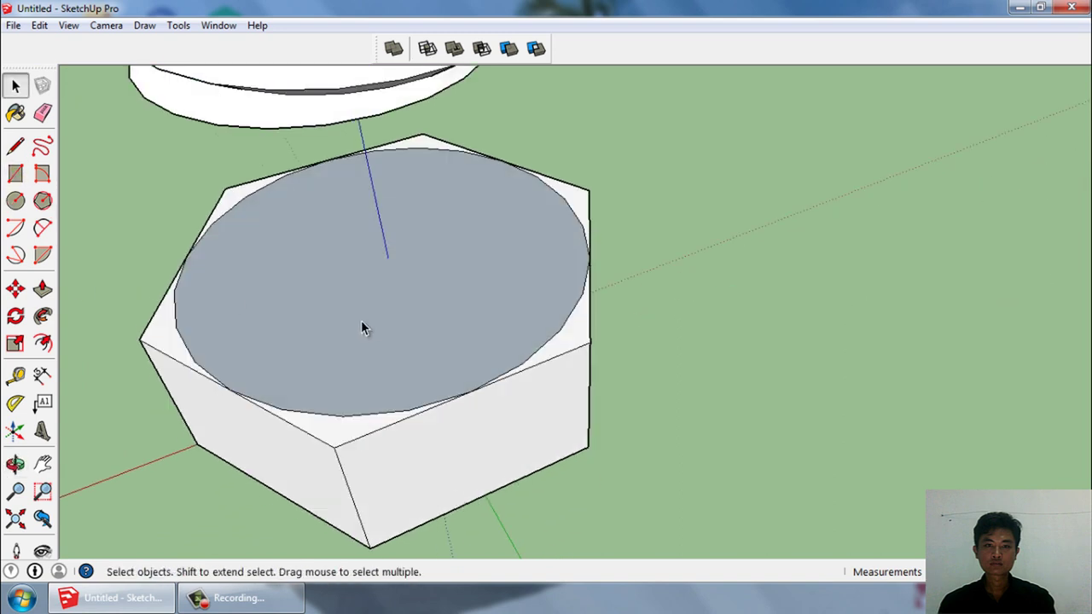
- Copy the nut's top hexagon edges a short distance down its sides
mouse_move(371, 432)
middle_mouse_down()
mouse_move(310, 401)
mouse_move(298, 417)
middle_mouse_up()
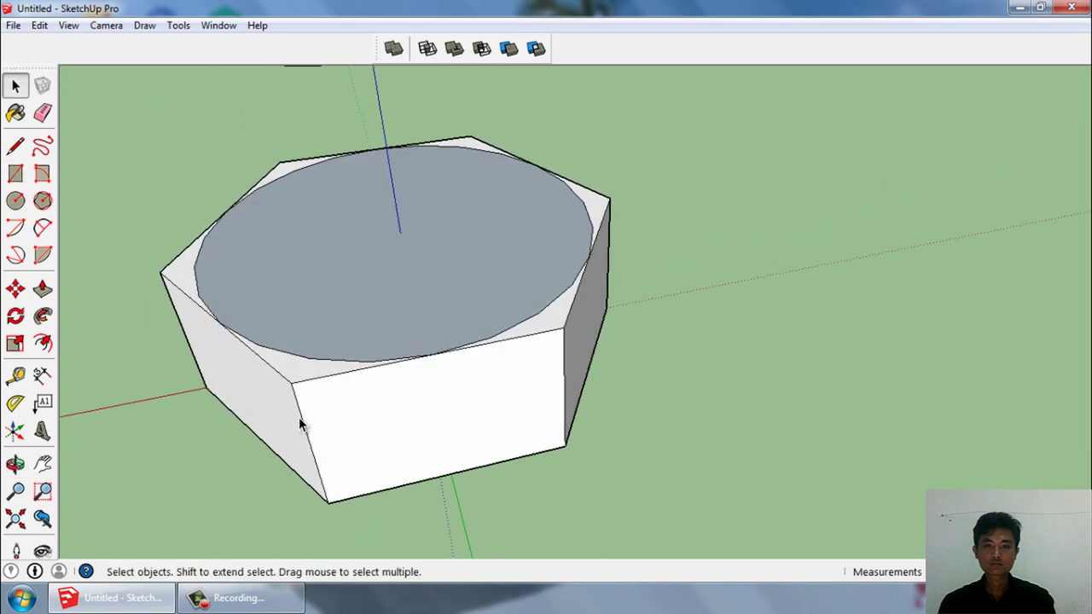
left_click(164, 277, "shift")
left_click(219, 214, "shift")
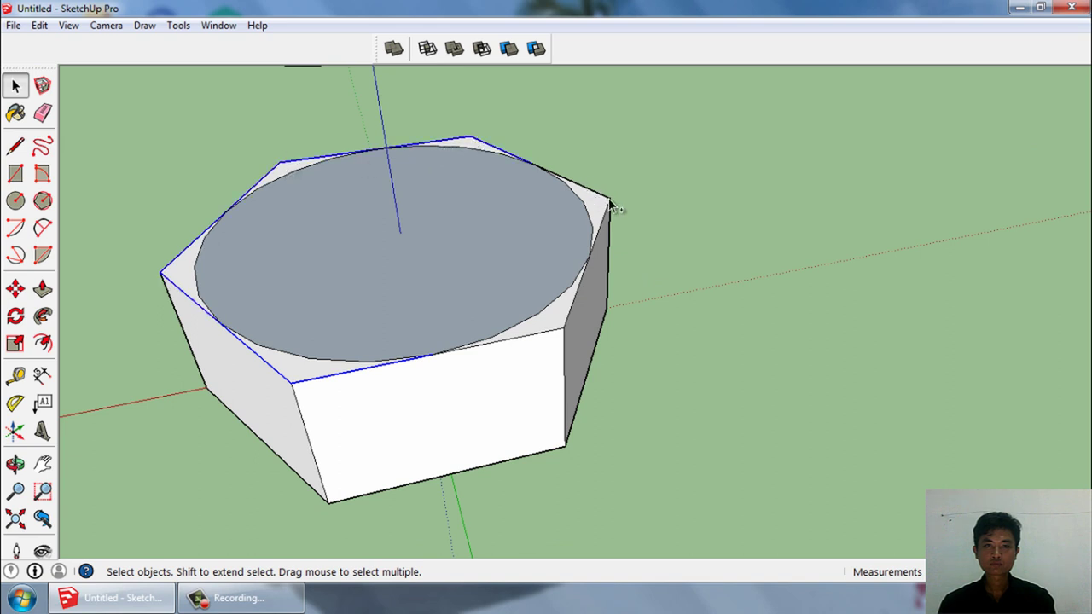
left_click(609, 239, "shift")
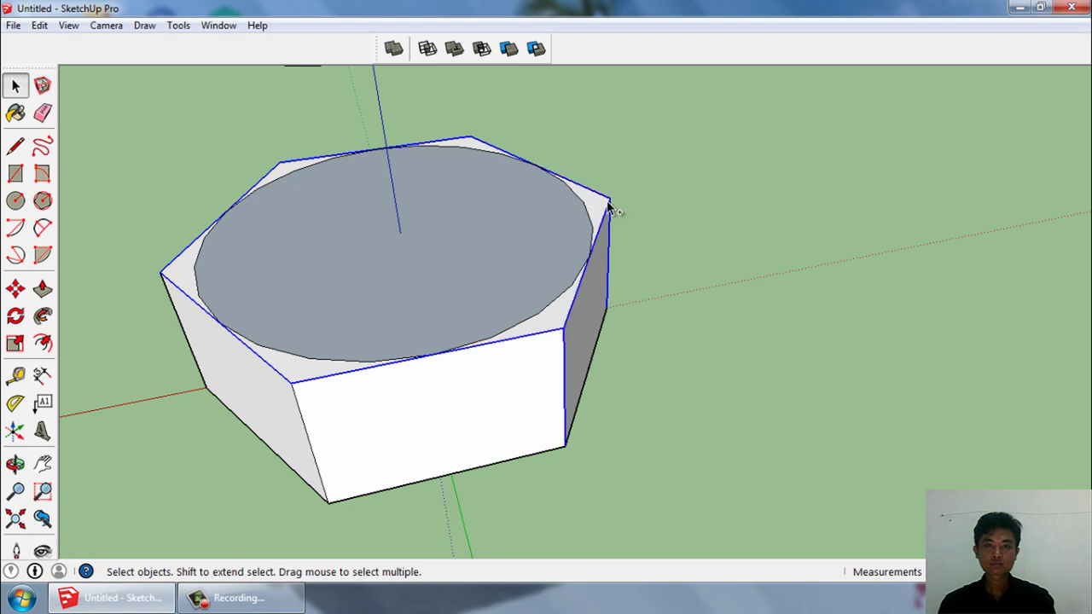
key("m")
scroll(285, 390, "up", 2)
key("ctrl")
left_click(283, 388)
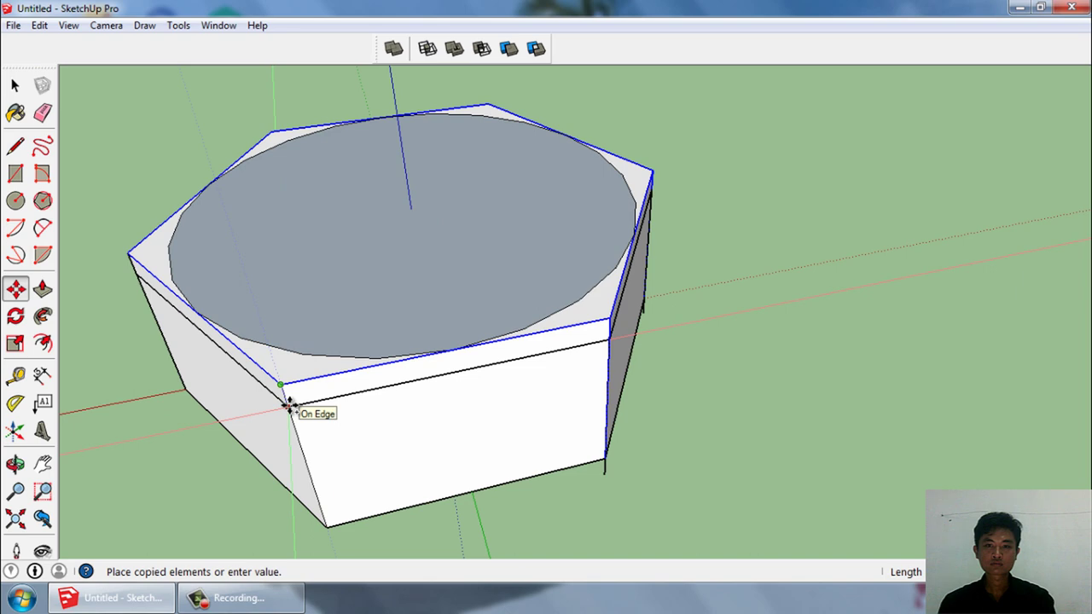
left_click(289, 408)
mouse_move(296, 409)
middle_mouse_down()
mouse_move(439, 261)
mouse_move(442, 361)
mouse_move(422, 407)
middle_mouse_up()
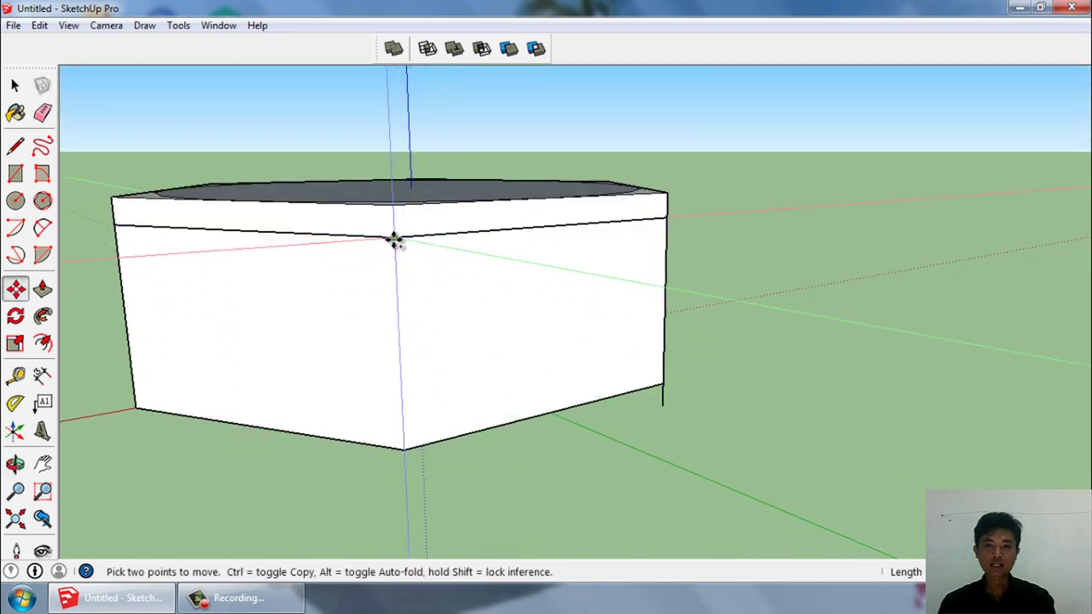
left_click(393, 237)
left_click(404, 447)
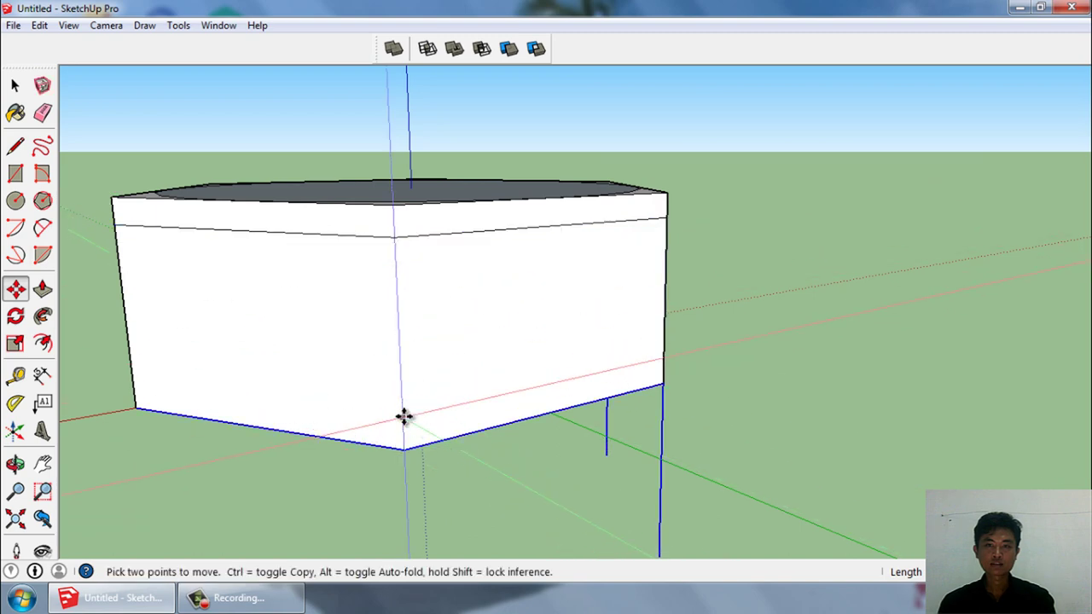
left_click(403, 446)
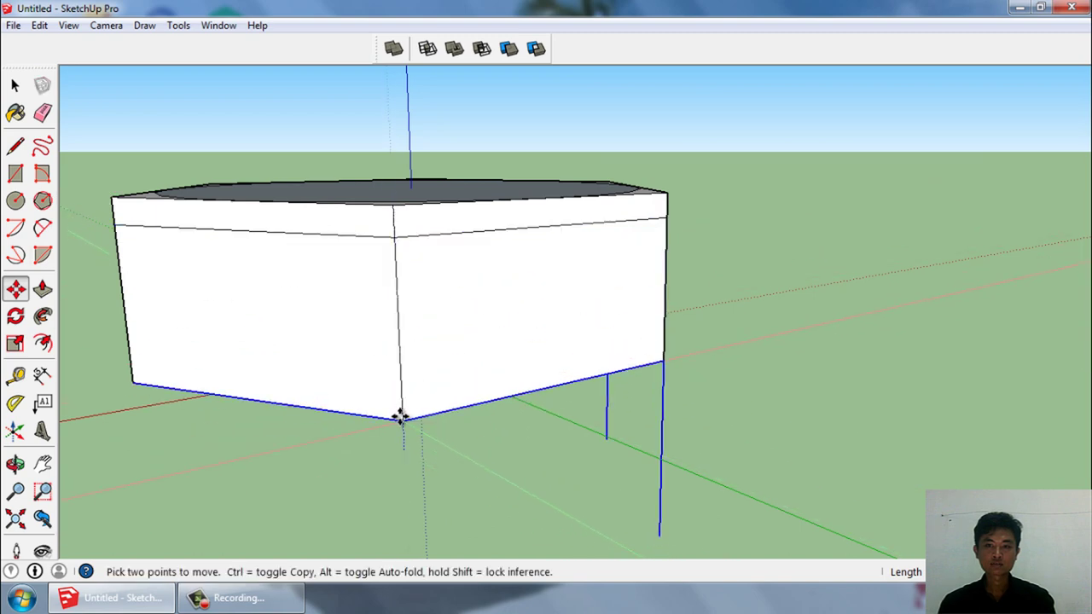
key("space")
- Select the stray vertical lines below the nut and inspect the new band from several angles
middle_click_drag(427, 419, 475, 399)
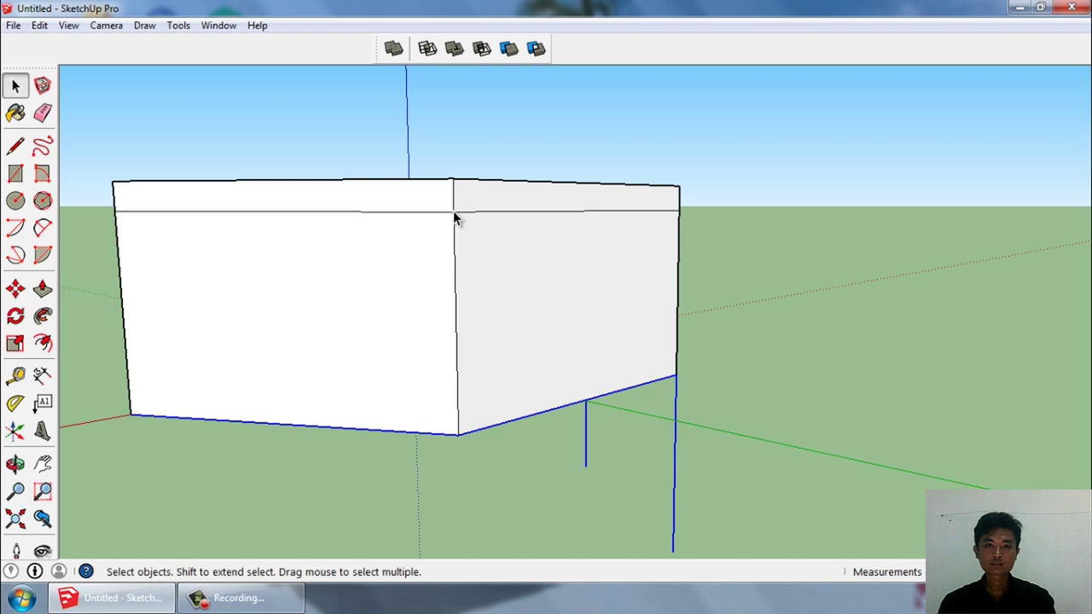
middle_click_drag(705, 475, 711, 395)
left_click_drag(725, 480, 565, 412)
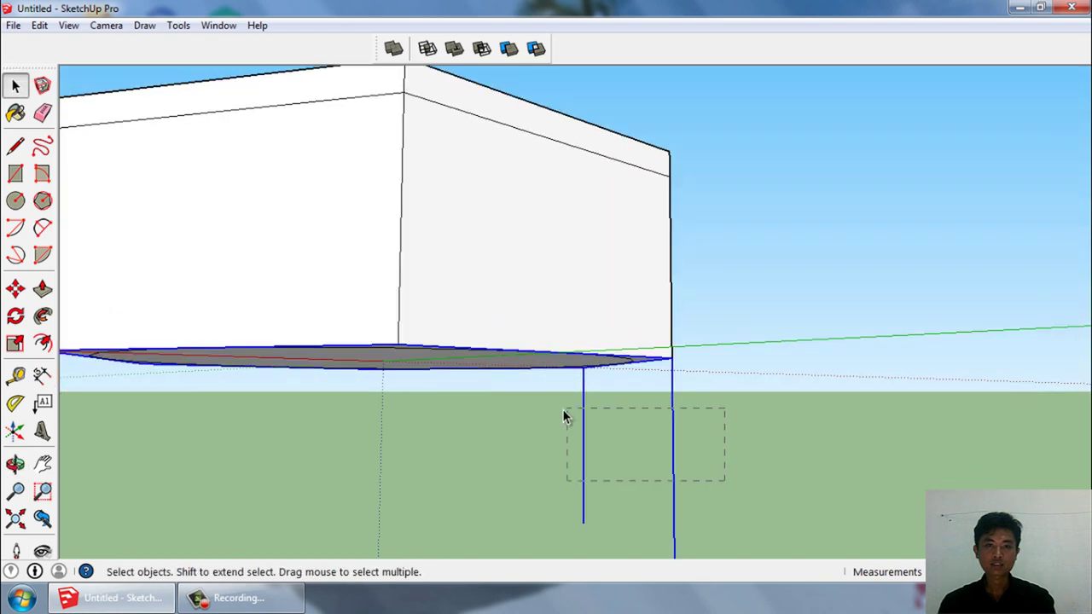
middle_click_drag(714, 474, 668, 520)
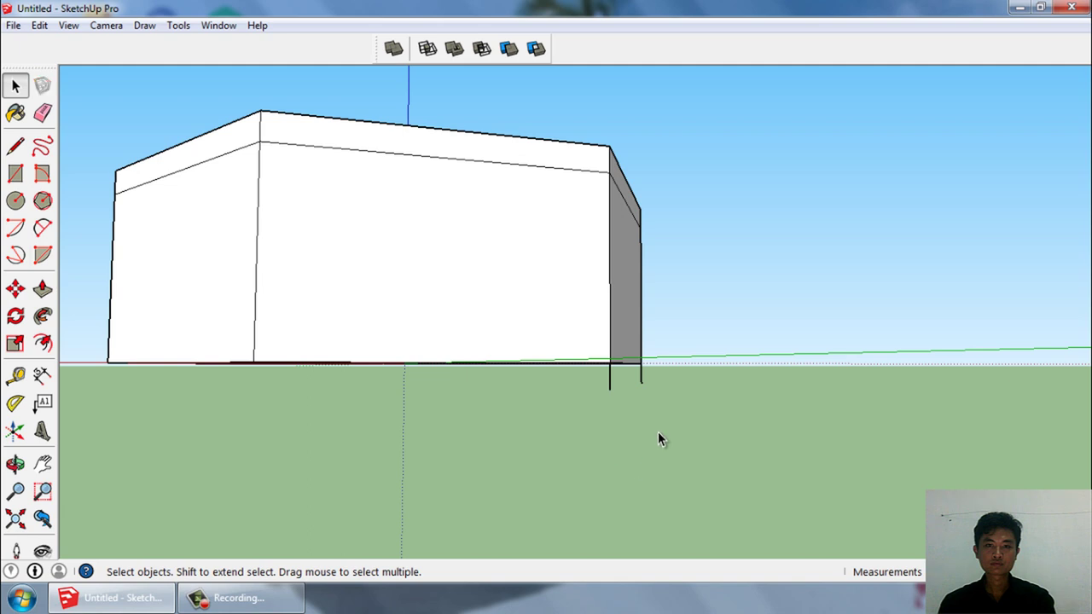
middle_click_drag(658, 432, 663, 413)
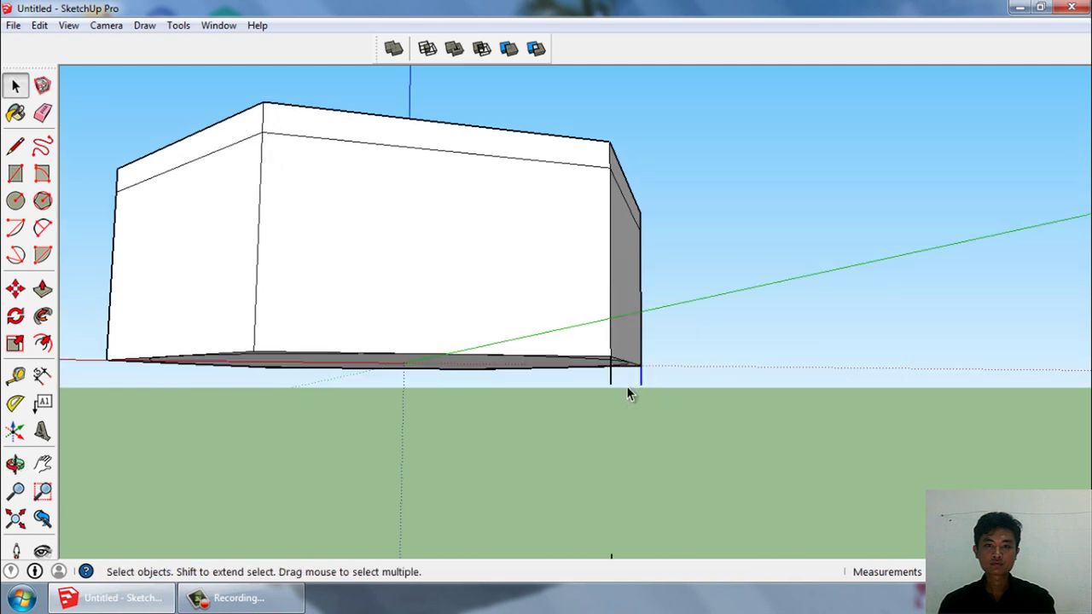
mouse_move(612, 387)
middle_mouse_down()
mouse_move(556, 409)
mouse_move(583, 486)
middle_mouse_up()
middle_click_drag(544, 418, 611, 435)
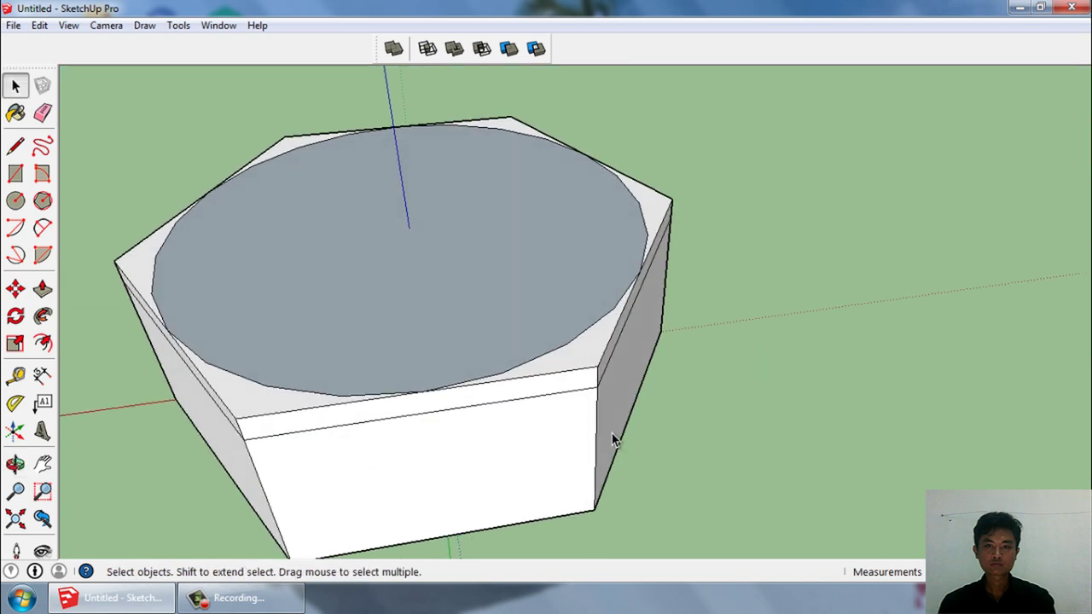
- Draw the first triangulating lines across the top band, one ending at the hexagon's front corner
left_click(14, 150)
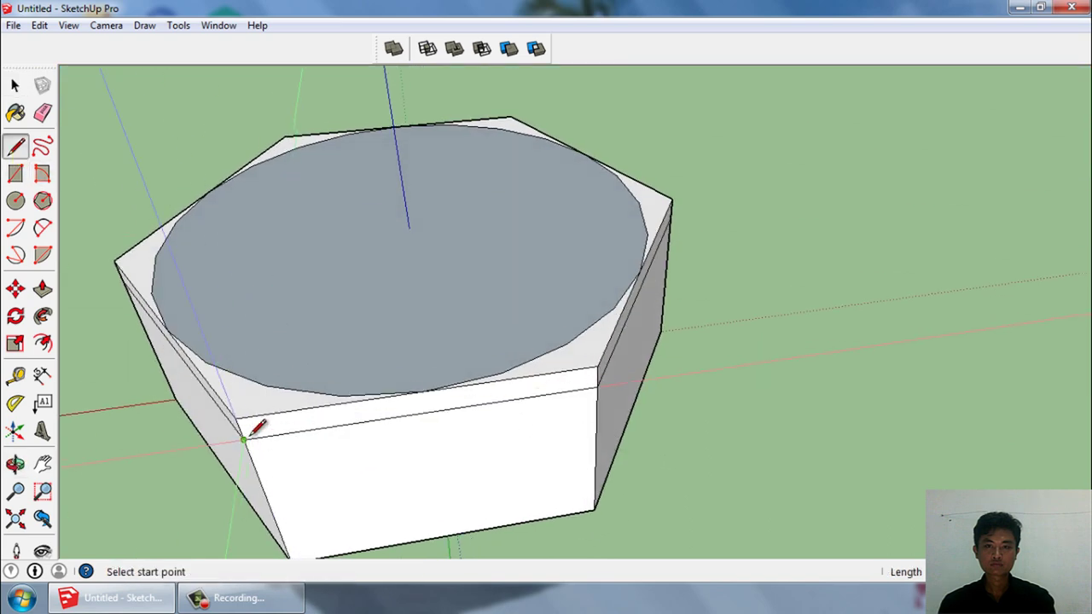
left_click(433, 390)
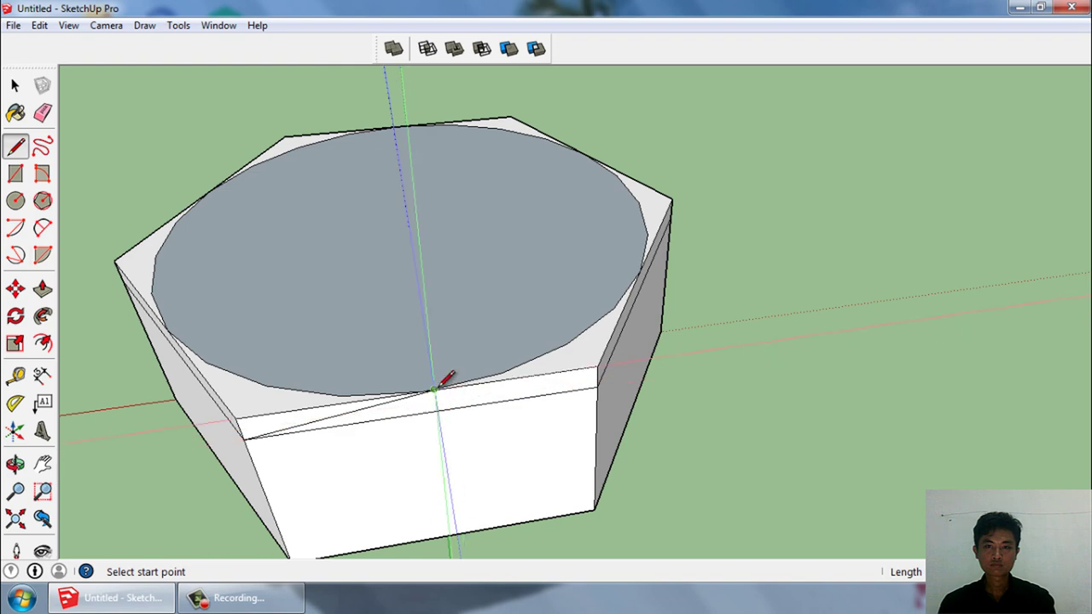
mouse_move(599, 386)
middle_mouse_down()
mouse_move(512, 431)
mouse_move(503, 402)
middle_mouse_up()
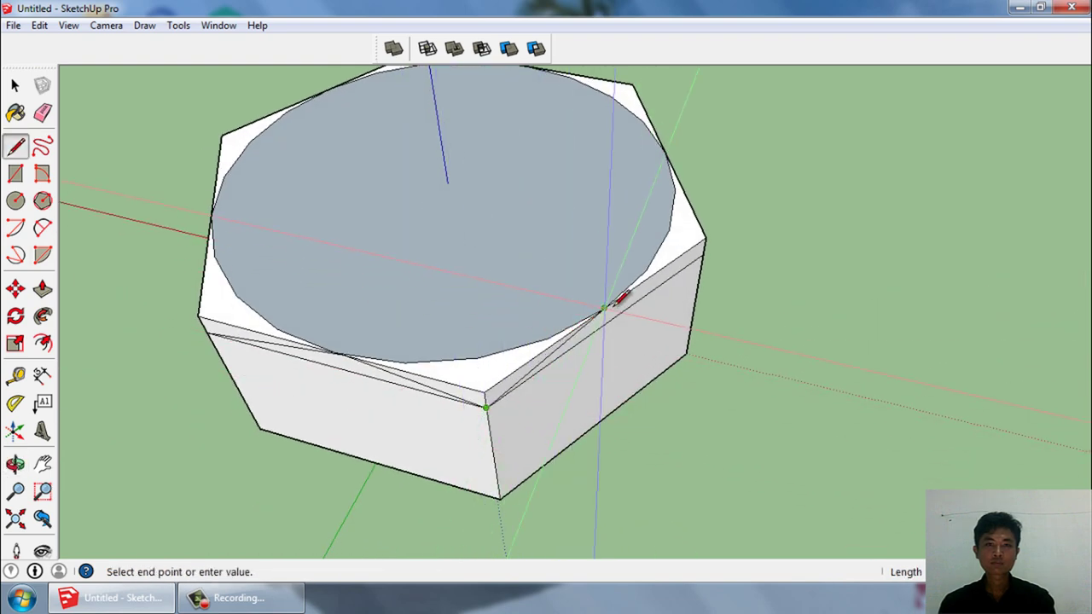
mouse_move(621, 293)
middle_mouse_down()
mouse_move(580, 310)
mouse_move(531, 285)
middle_mouse_up()
left_click(528, 285)
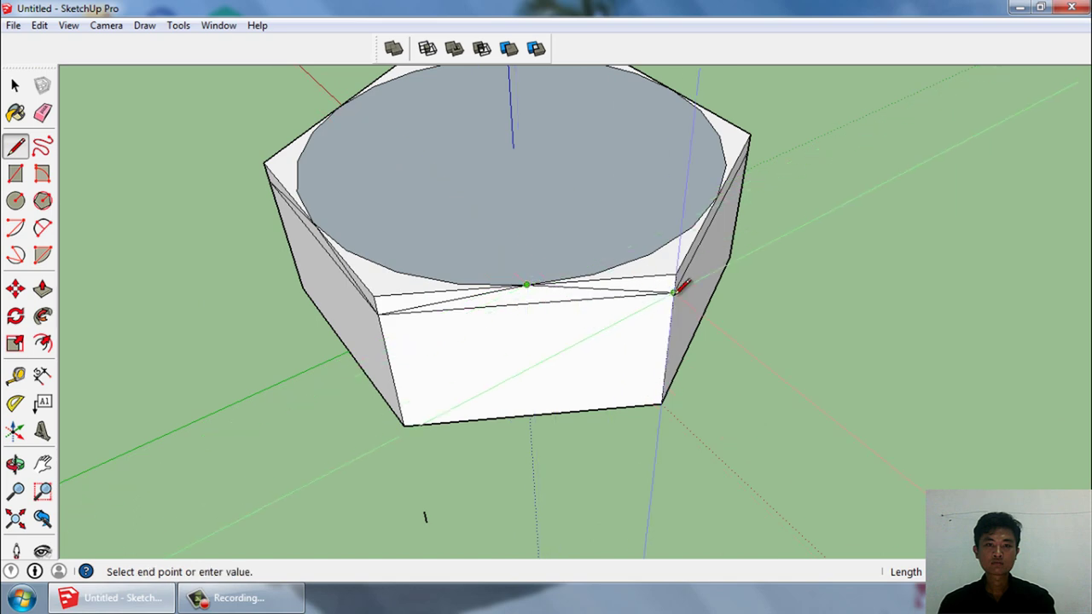
mouse_move(640, 366)
middle_mouse_down()
mouse_move(623, 271)
mouse_move(548, 281)
middle_mouse_up()
left_click(537, 285)
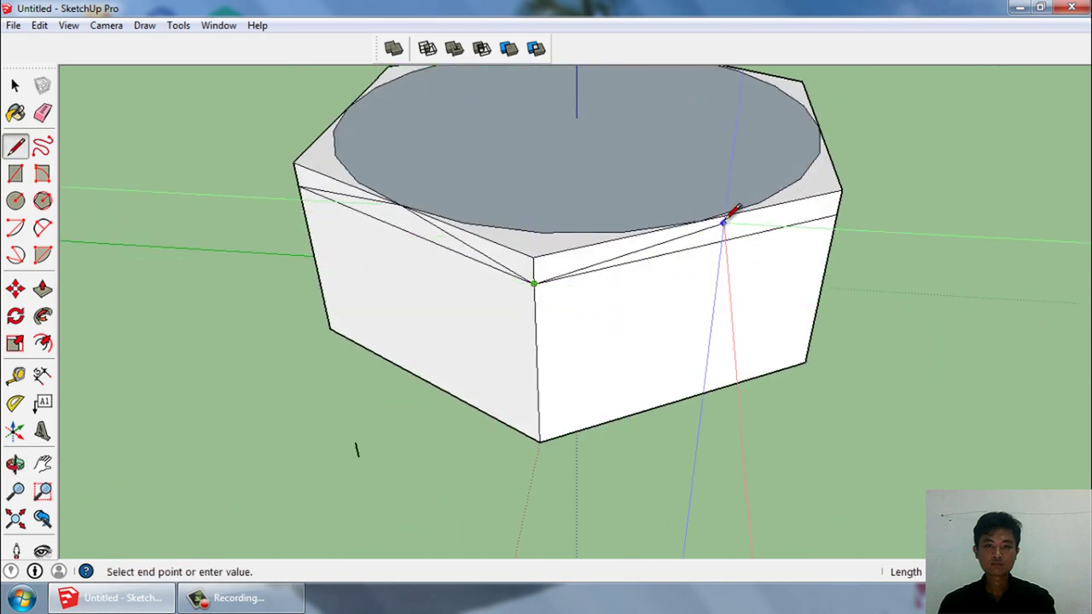
- Add diagonals from the circle's edge points to the hexagon corners around the nut's side
left_click(712, 214)
mouse_move(711, 214)
middle_mouse_down()
mouse_move(515, 369)
mouse_move(586, 275)
middle_mouse_up()
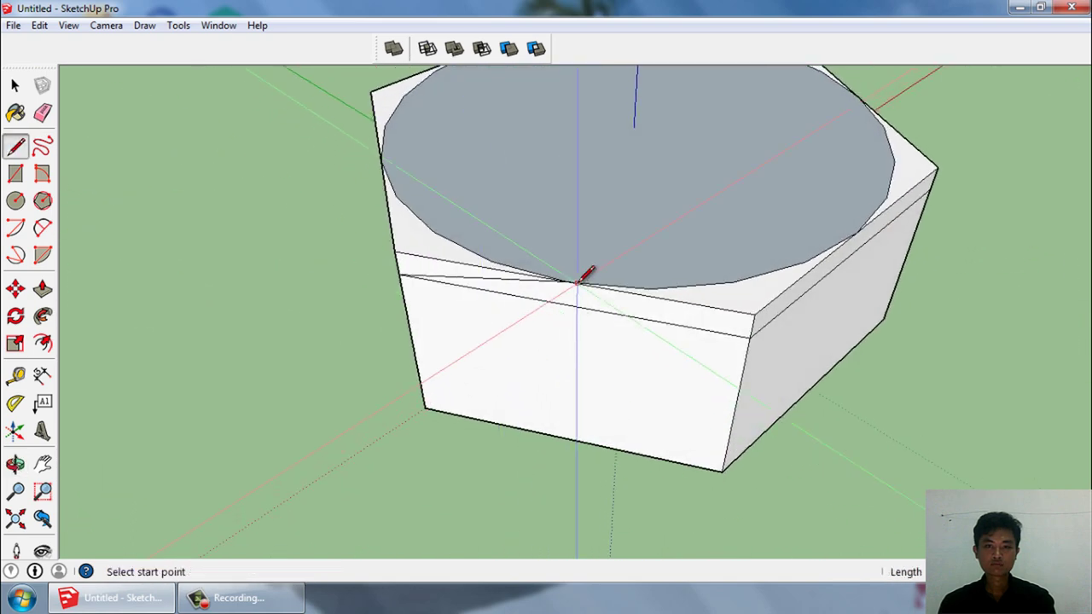
left_click(577, 283)
left_click(750, 336)
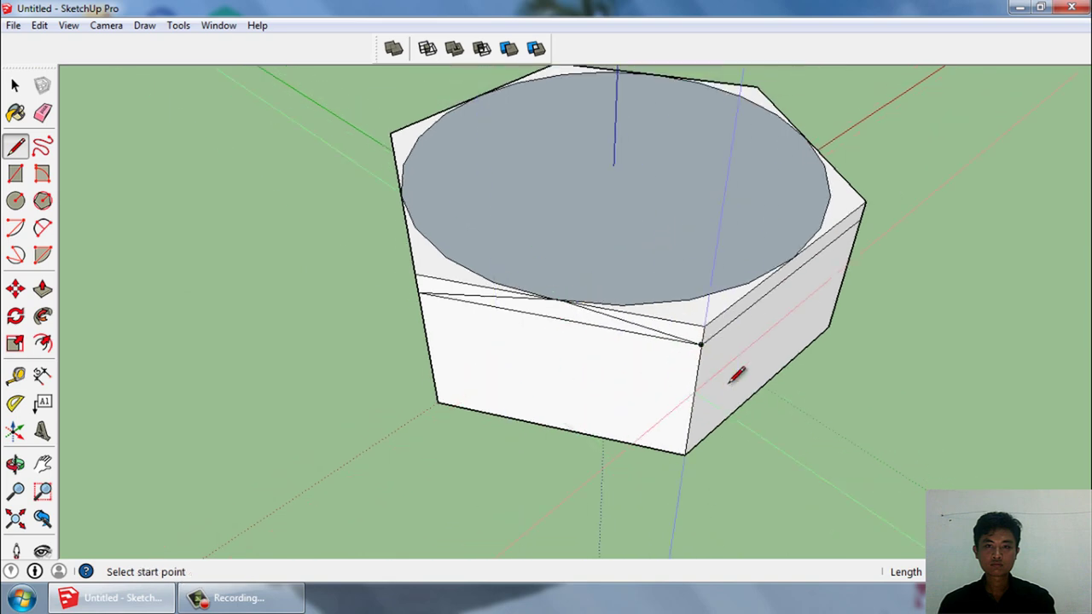
mouse_move(731, 373)
middle_mouse_down()
mouse_move(605, 336)
mouse_move(579, 345)
middle_mouse_up()
left_click(797, 273)
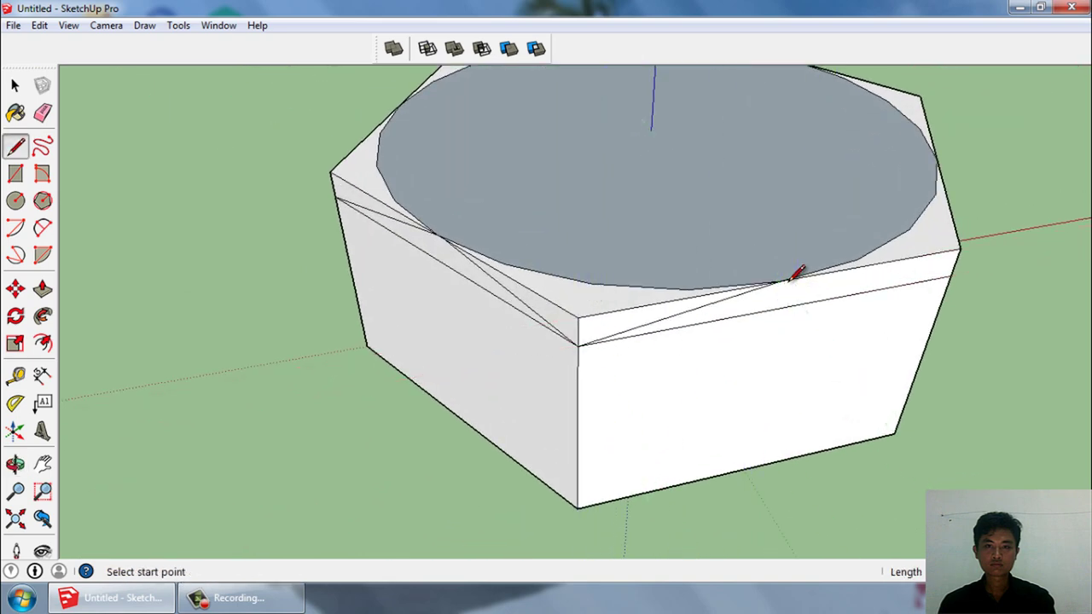
mouse_move(794, 273)
middle_mouse_down()
mouse_move(546, 378)
mouse_move(597, 341)
middle_mouse_up()
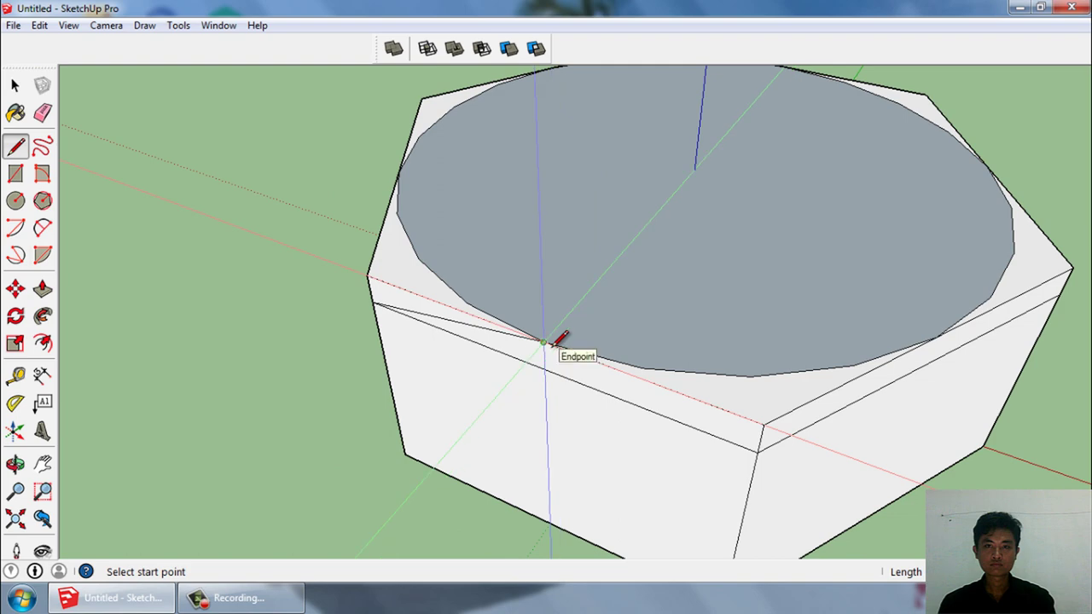
left_click(556, 342)
left_click(762, 427)
mouse_move(764, 435)
middle_mouse_down()
mouse_move(589, 459)
mouse_move(517, 438)
middle_mouse_up()
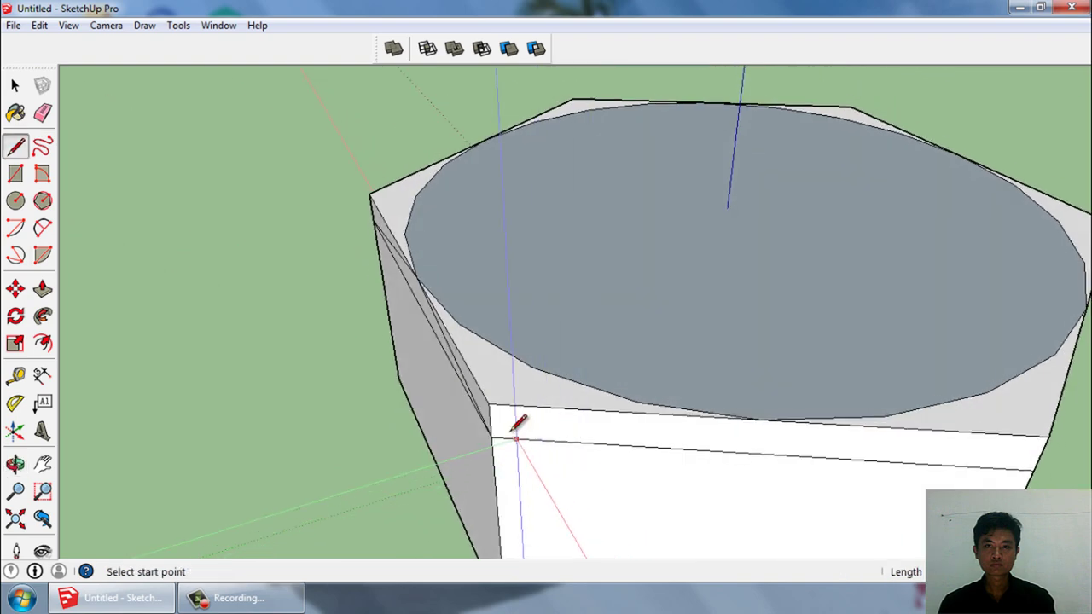
left_click(575, 407)
- Draw lines from the front face's edge midpoint to its left and right endpoints
middle_click_drag(575, 407, 721, 406)
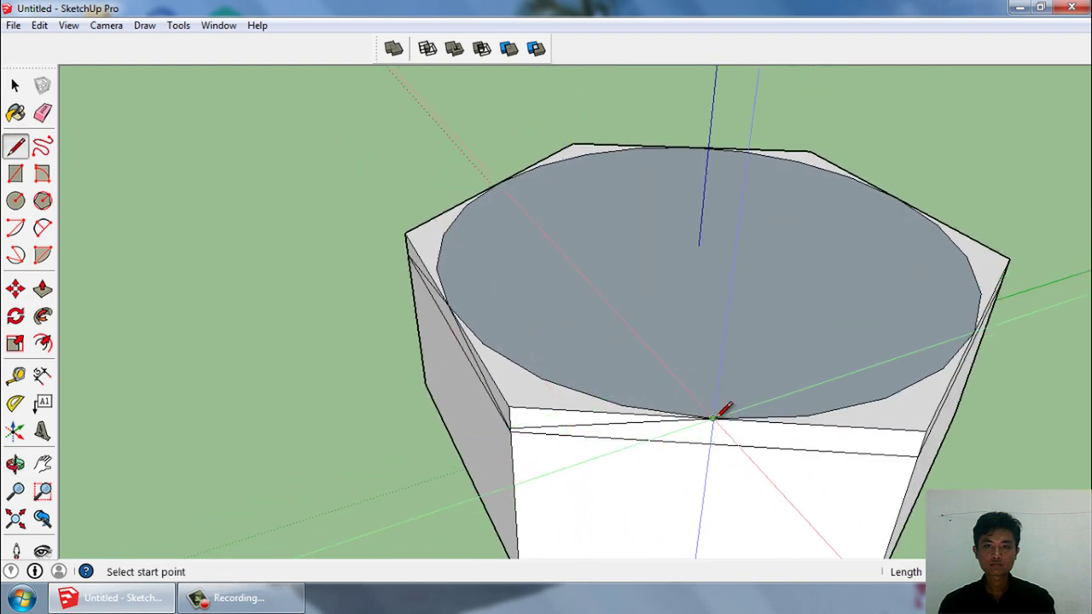
left_click(712, 418)
mouse_move(889, 496)
middle_mouse_down()
mouse_move(500, 398)
mouse_move(617, 498)
middle_mouse_up()
left_click(603, 490)
left_click(414, 500)
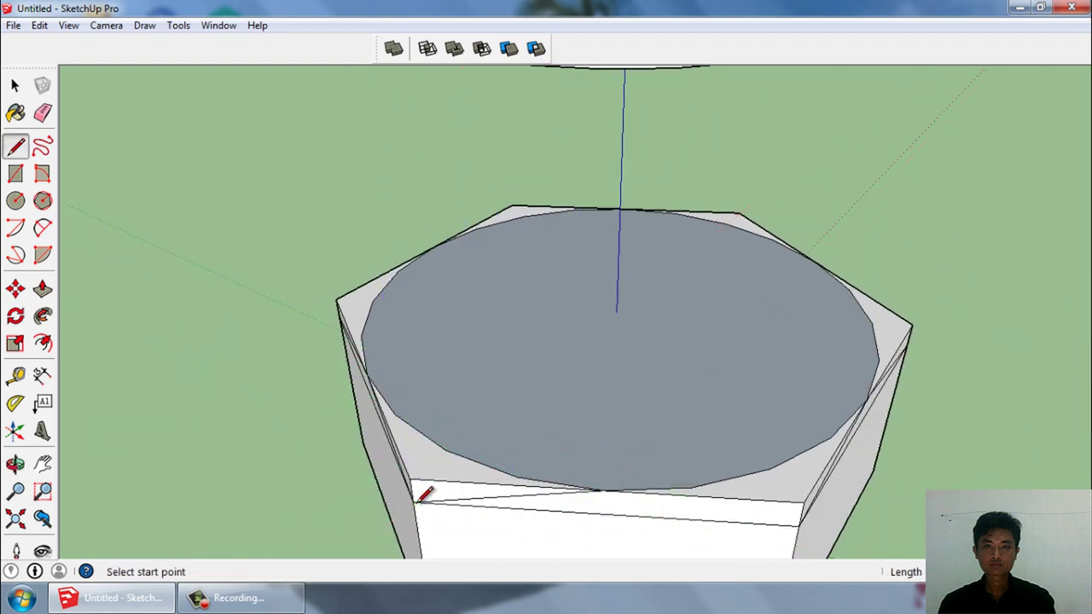
left_click(604, 490)
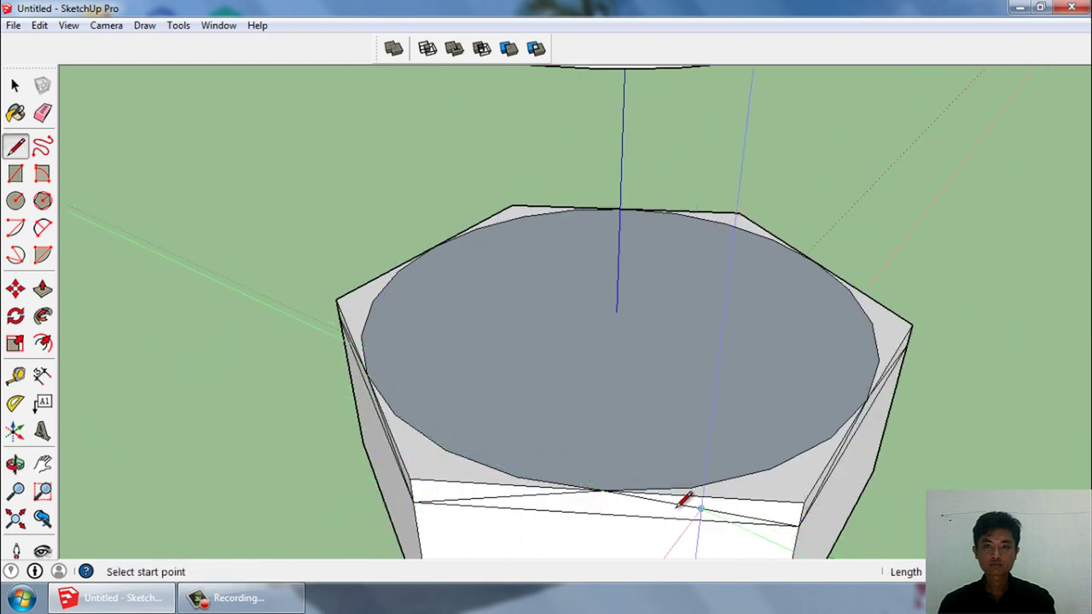
left_click(602, 490)
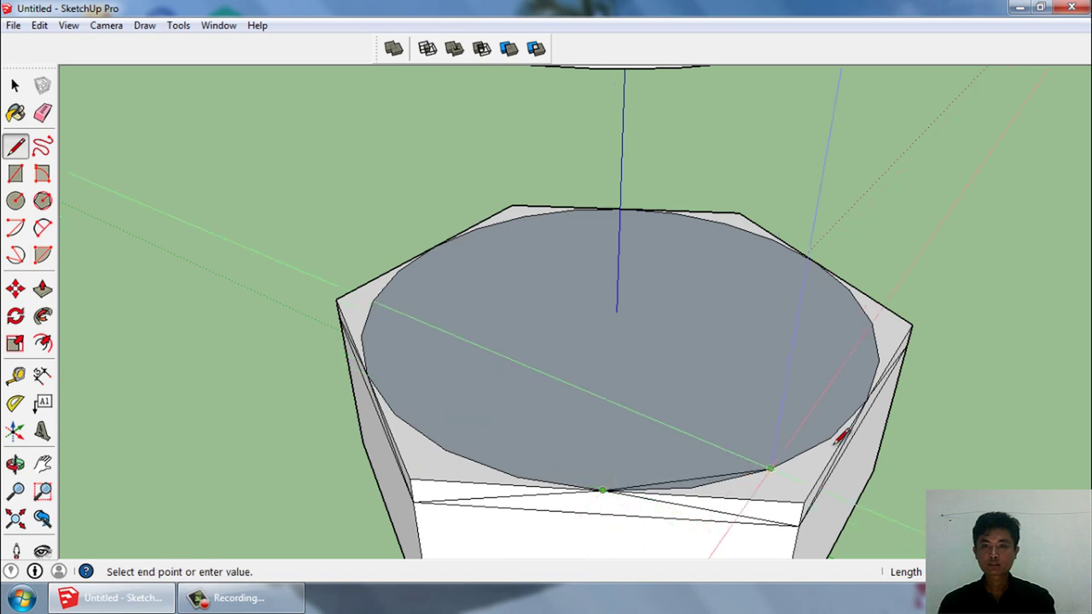
left_click(866, 399)
mouse_move(907, 378)
middle_mouse_down()
mouse_move(555, 358)
mouse_move(589, 493)
middle_mouse_up()
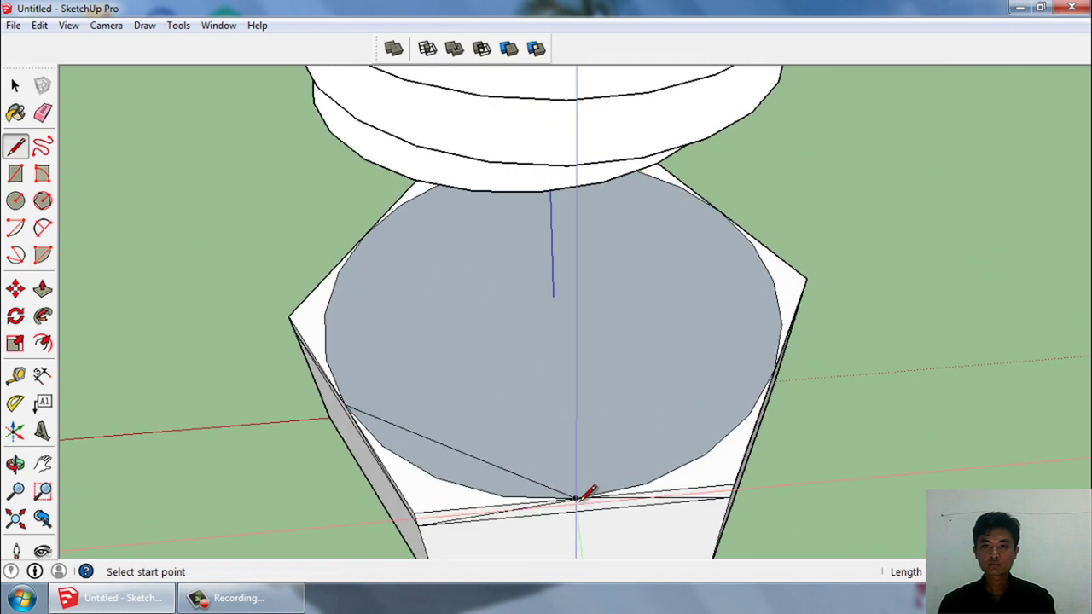
left_click(577, 496)
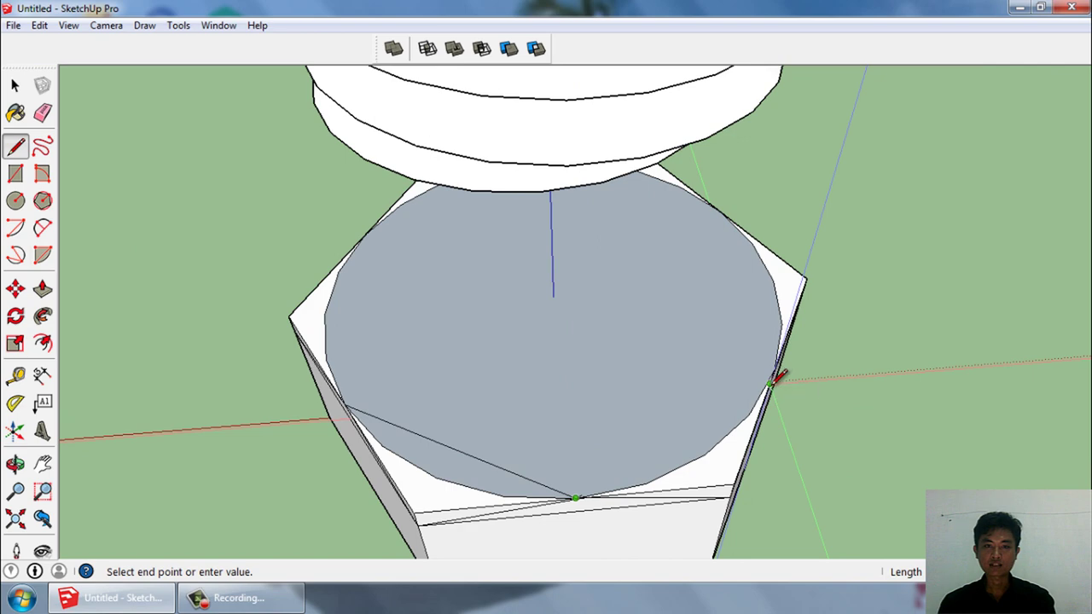
left_click(777, 378)
mouse_move(777, 379)
middle_mouse_down()
mouse_move(483, 365)
mouse_move(597, 446)
middle_mouse_up()
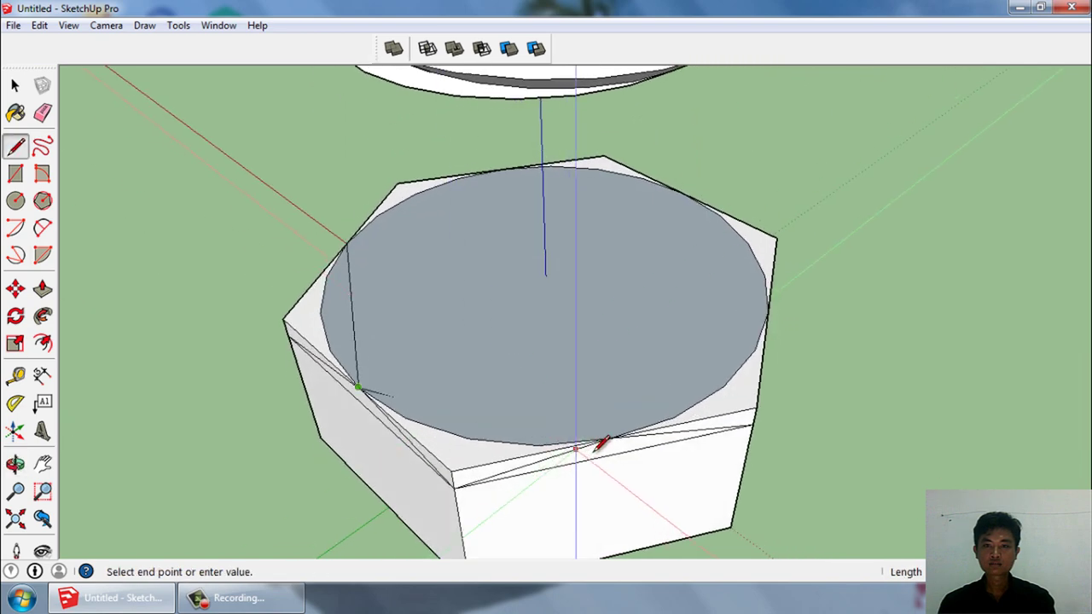
- Connect the inner polygon's bottom-right vertex to the left vertex, then return to Select
key("Escape")
left_click(610, 439)
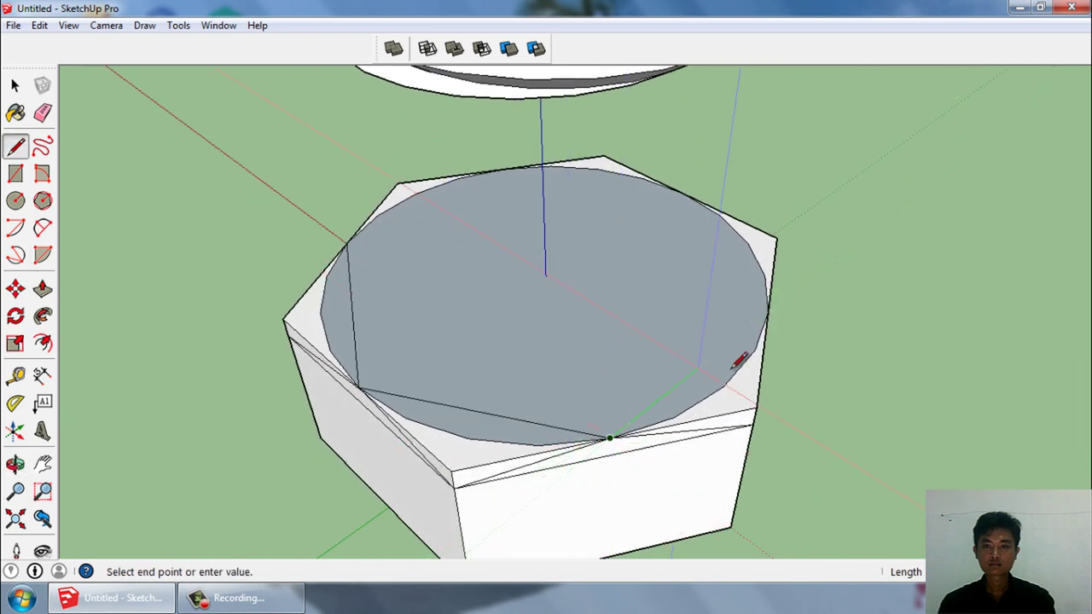
middle_click_drag(749, 331, 565, 398)
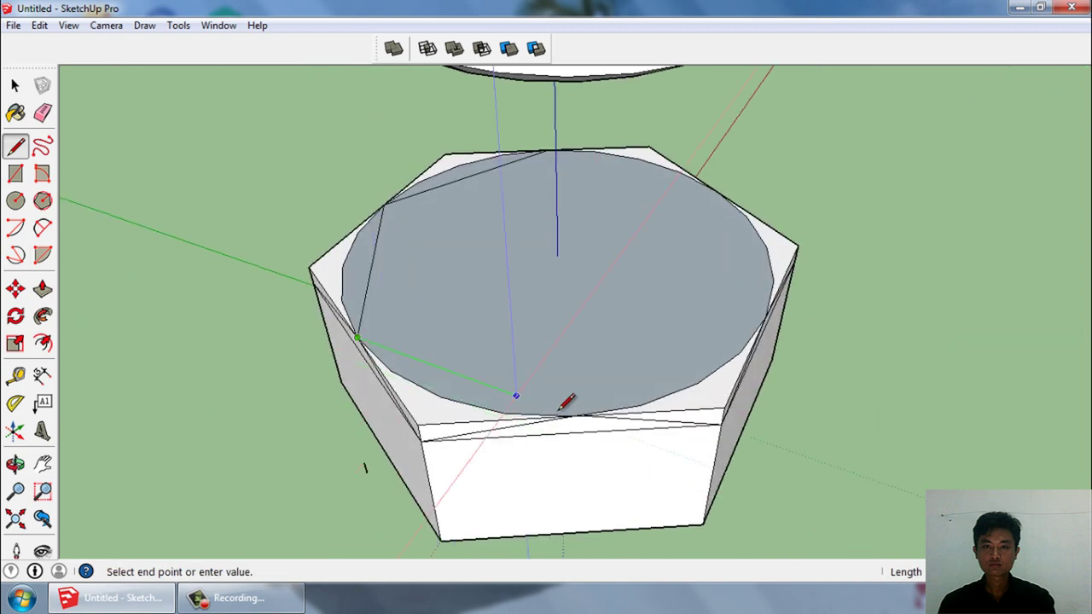
key("Escape")
left_click(573, 416)
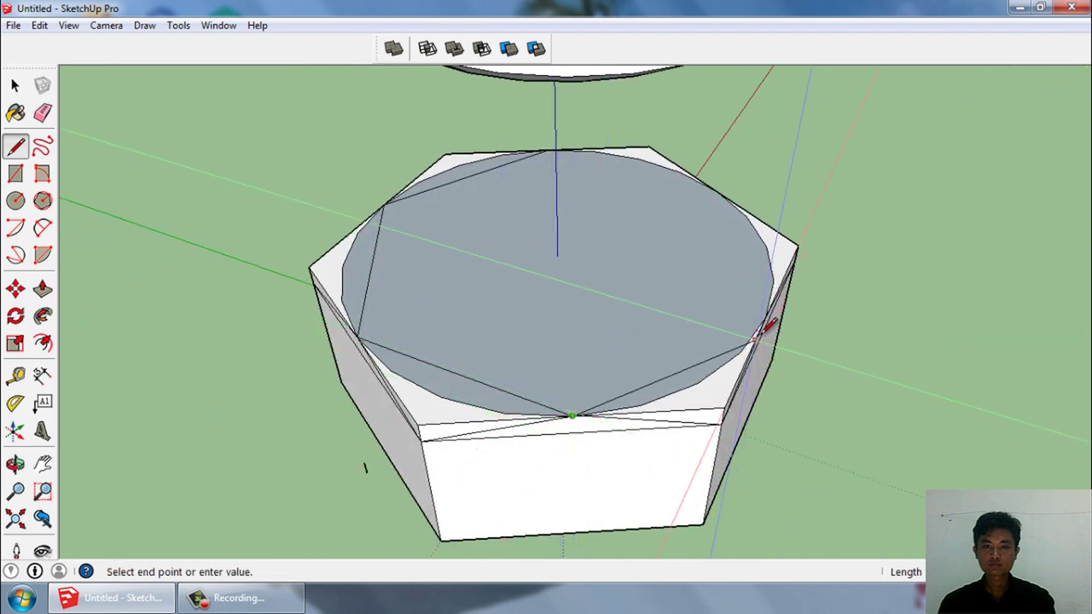
key("Escape")
middle_click_drag(750, 339, 589, 427)
scroll(585, 427, "up", 2)
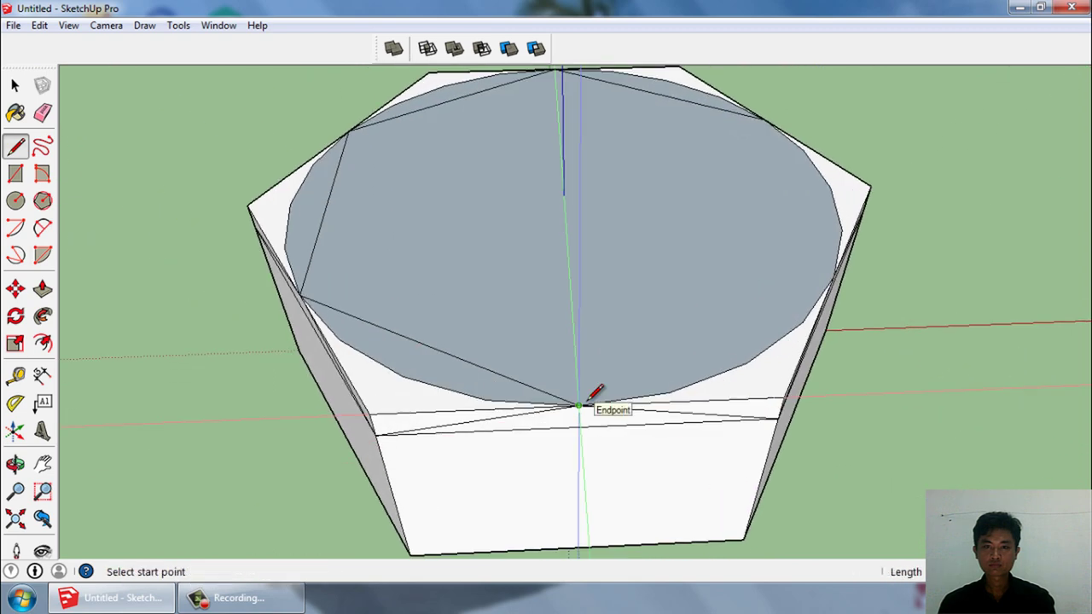
left_click(579, 407)
middle_click_drag(860, 314, 657, 395)
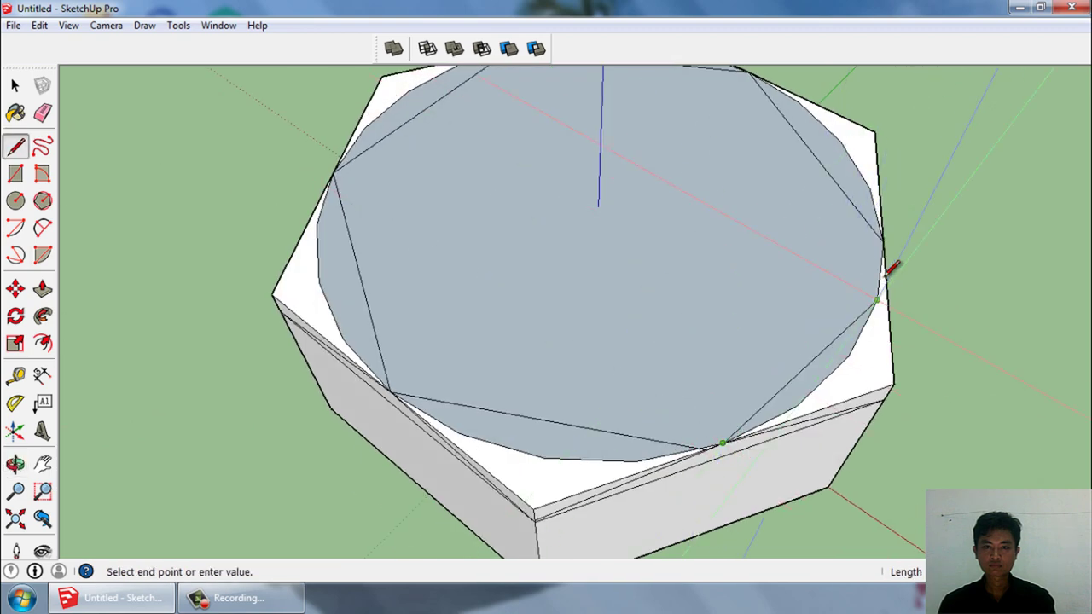
scroll(811, 369, "up", 2)
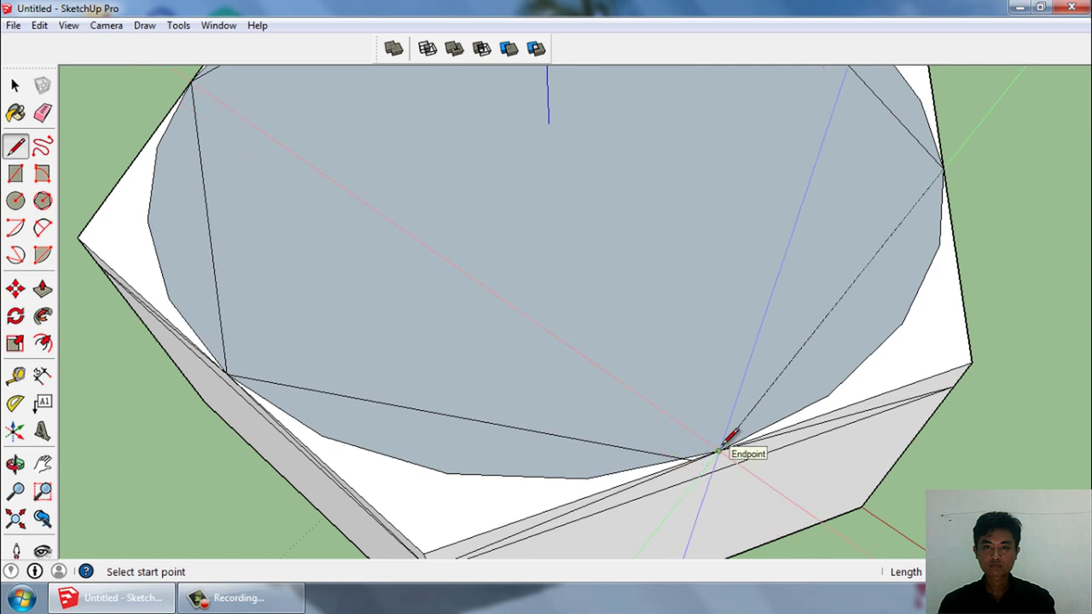
left_click(722, 450)
left_click(228, 367)
key("space")
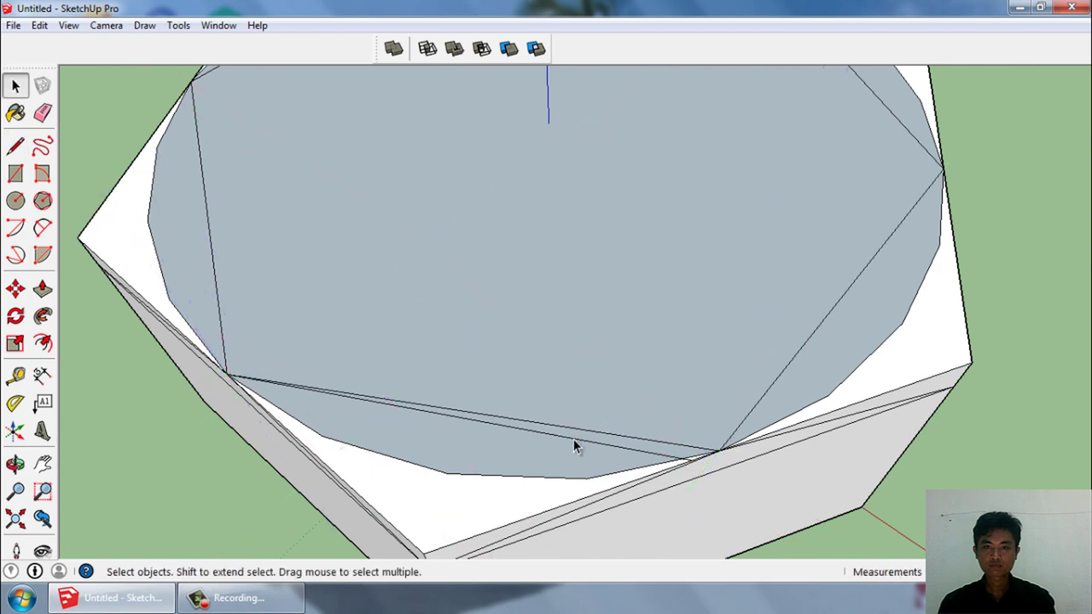
- Delete the wrong triangular top face at the nut's right corner
middle_click_drag(337, 527, 886, 290)
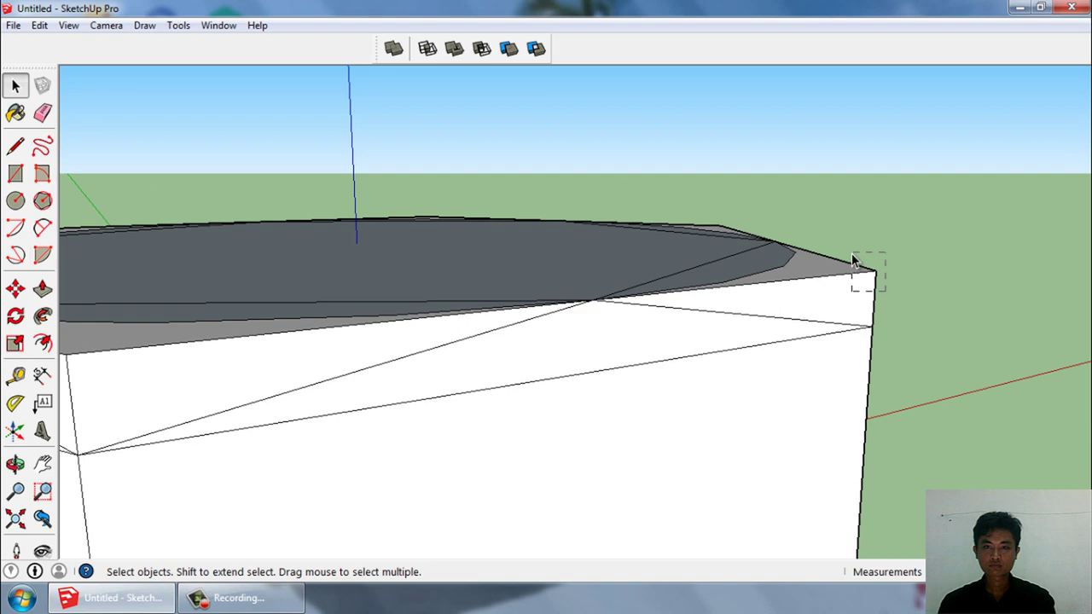
left_click(761, 296)
key("Delete")
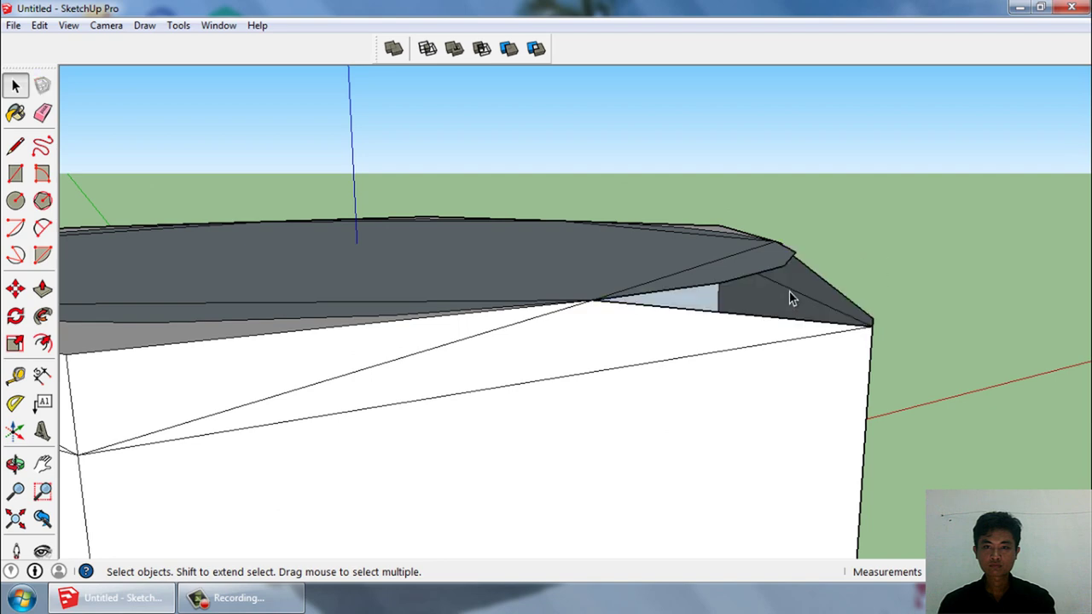
mouse_move(789, 275)
middle_mouse_down()
mouse_move(823, 247)
mouse_move(816, 377)
mouse_move(602, 402)
mouse_move(870, 321)
mouse_move(920, 249)
mouse_move(870, 238)
mouse_move(846, 385)
mouse_move(885, 224)
mouse_move(771, 324)
mouse_move(787, 281)
middle_mouse_up()
- Redraw the edge between the two top corners with the Line tool
left_click(15, 146)
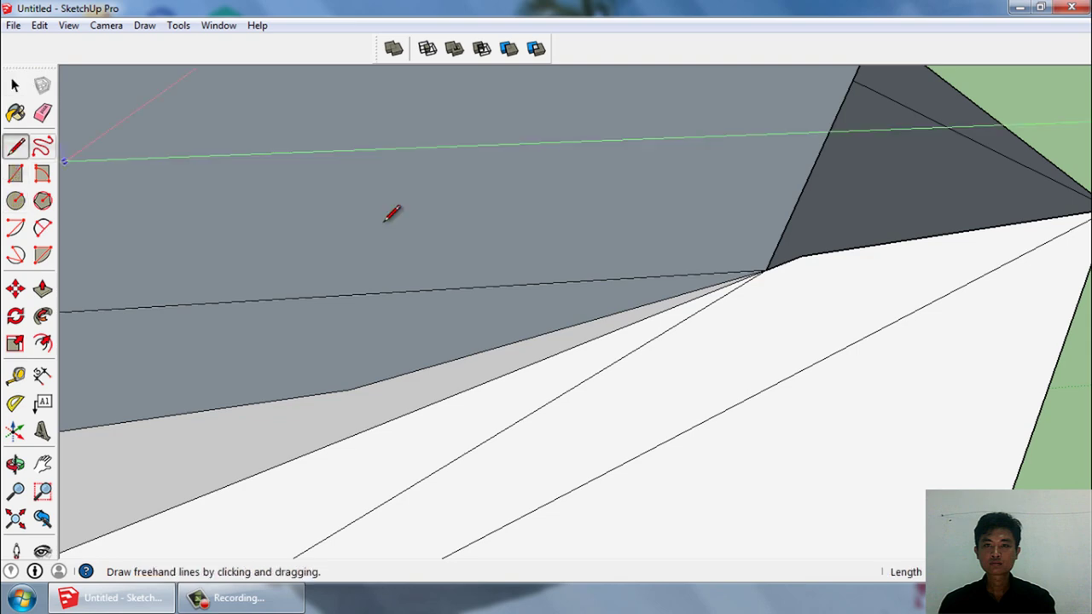
left_click(765, 270)
middle_click_drag(319, 383, 1008, 245)
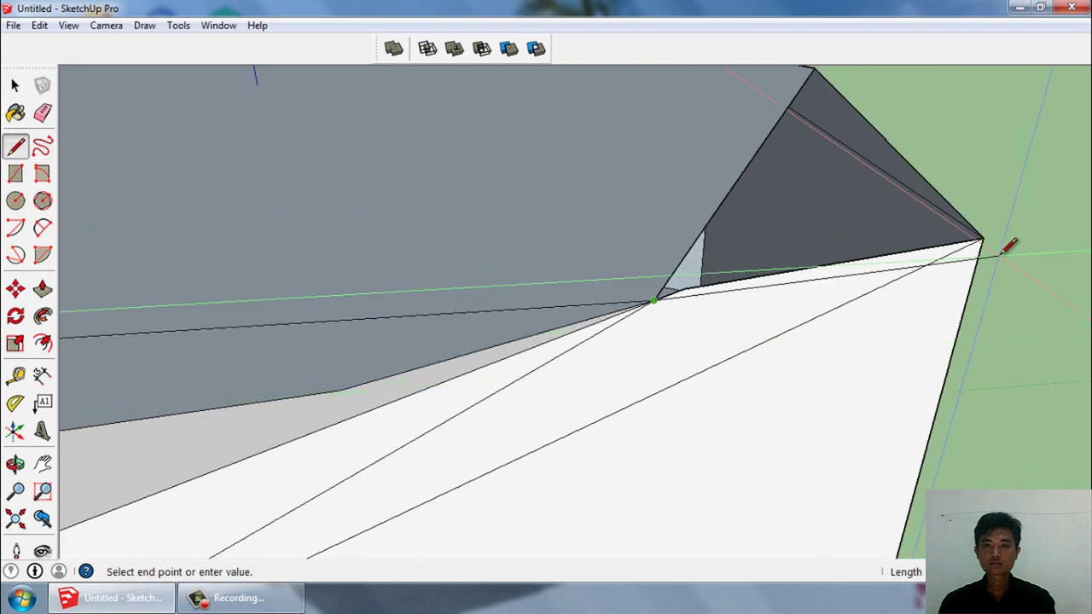
left_click(983, 241)
key("space")
- Delete the faulty top face at the corner and its leftover edge
mouse_move(860, 316)
middle_mouse_down()
mouse_move(896, 221)
mouse_move(708, 192)
middle_mouse_up()
scroll(709, 189, "up", 3)
left_click(716, 212)
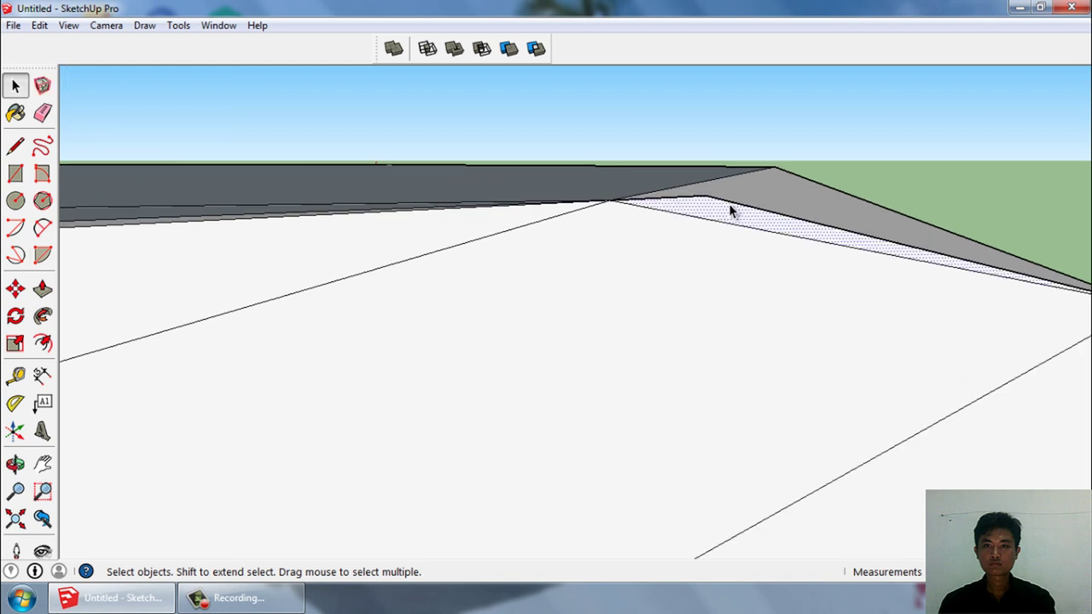
key("Delete")
left_click(702, 200)
key("Delete")
mouse_move(702, 202)
middle_mouse_down()
mouse_move(583, 300)
mouse_move(862, 309)
mouse_move(614, 348)
mouse_move(702, 361)
mouse_move(631, 279)
middle_mouse_up()
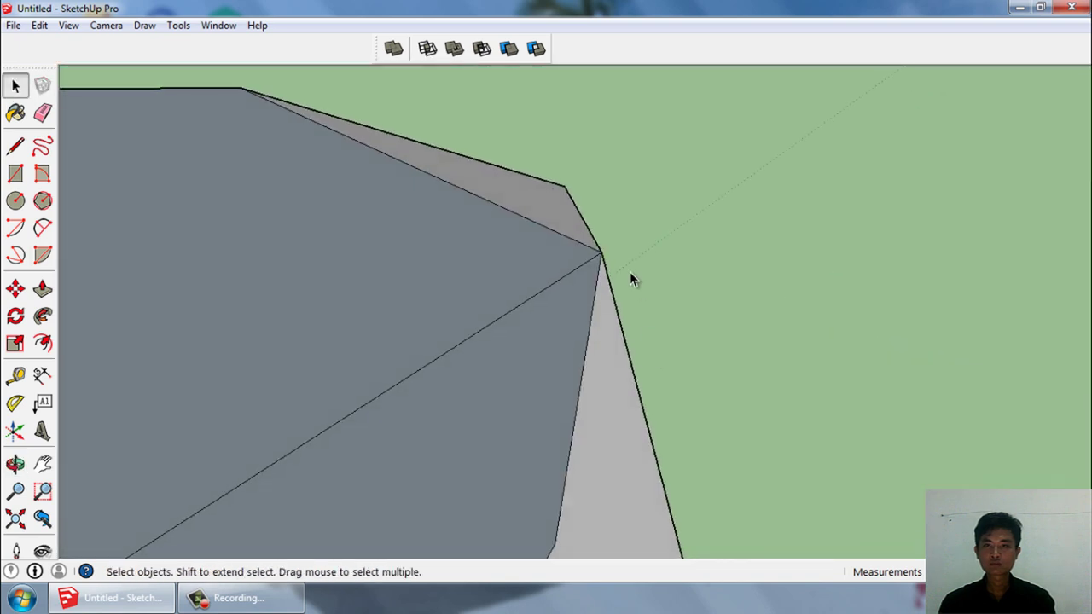
scroll(470, 367, "down", 2)
scroll(483, 321, "down", 2)
- Remove the dark lower face at the corner, then view the nut top from above
mouse_move(483, 321)
middle_mouse_down()
mouse_move(526, 415)
mouse_move(551, 335)
mouse_move(673, 347)
middle_mouse_up()
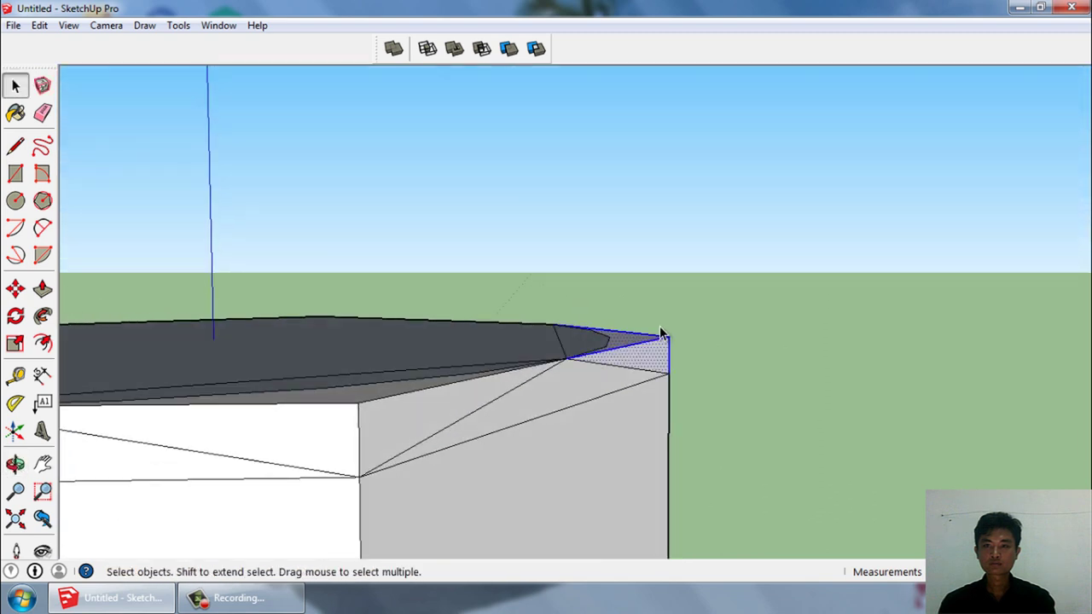
mouse_move(596, 341)
middle_mouse_down()
mouse_move(606, 361)
mouse_move(633, 324)
mouse_move(601, 345)
mouse_move(641, 314)
mouse_move(585, 383)
mouse_move(679, 361)
middle_mouse_up()
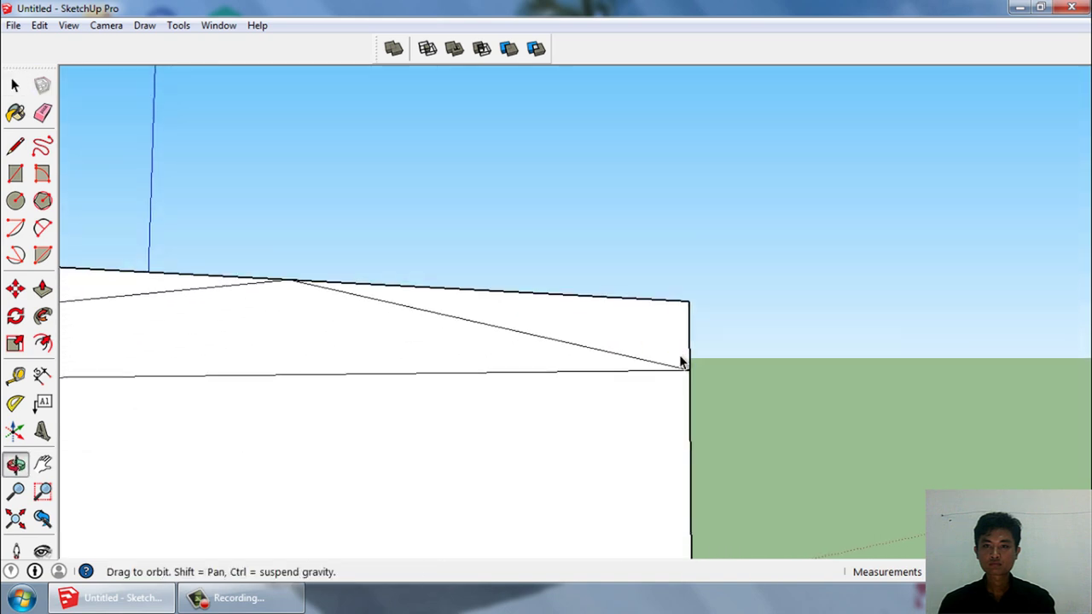
mouse_move(670, 290)
middle_mouse_down()
mouse_move(715, 369)
mouse_move(646, 367)
mouse_move(694, 336)
mouse_move(554, 426)
mouse_move(727, 384)
mouse_move(663, 429)
mouse_move(642, 394)
mouse_move(680, 434)
mouse_move(625, 409)
middle_mouse_up()
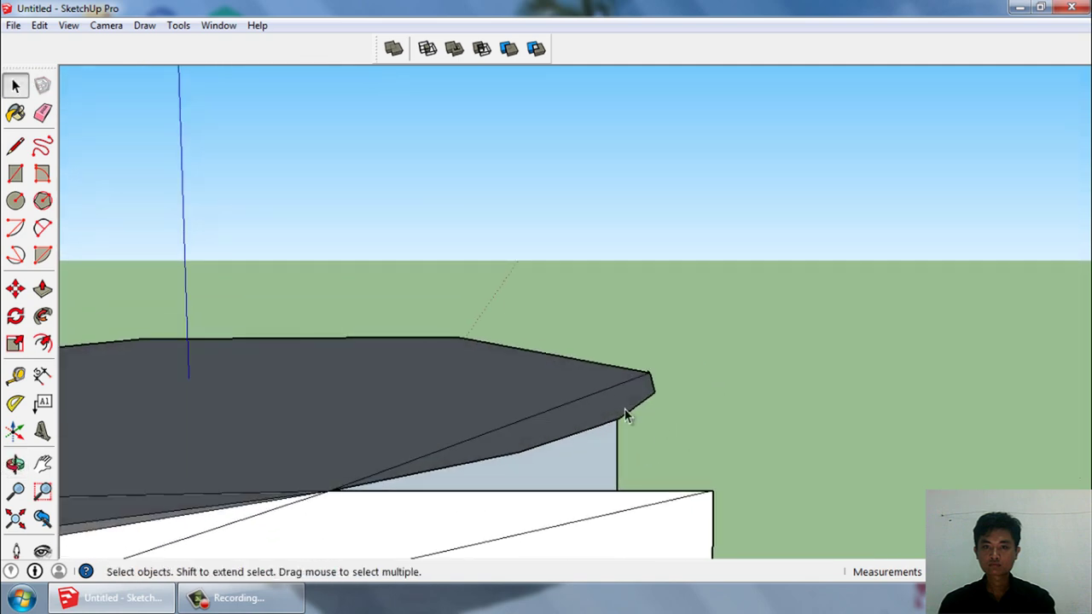
left_click(624, 408)
key("Delete")
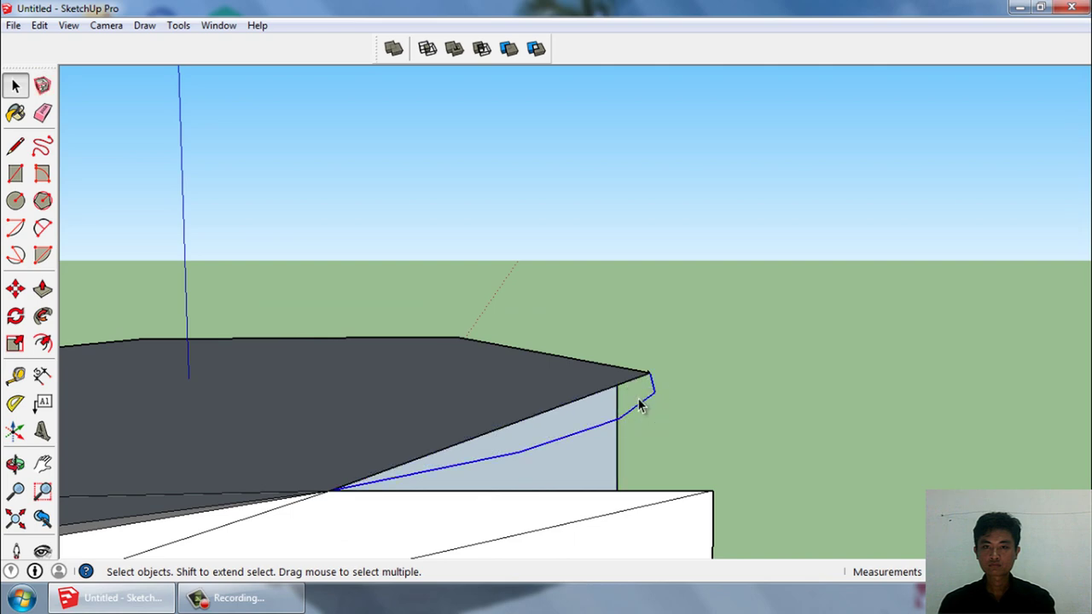
mouse_move(641, 406)
middle_mouse_down()
mouse_move(696, 381)
mouse_move(629, 538)
mouse_move(730, 380)
mouse_move(710, 479)
mouse_move(804, 456)
mouse_move(826, 420)
middle_mouse_up()
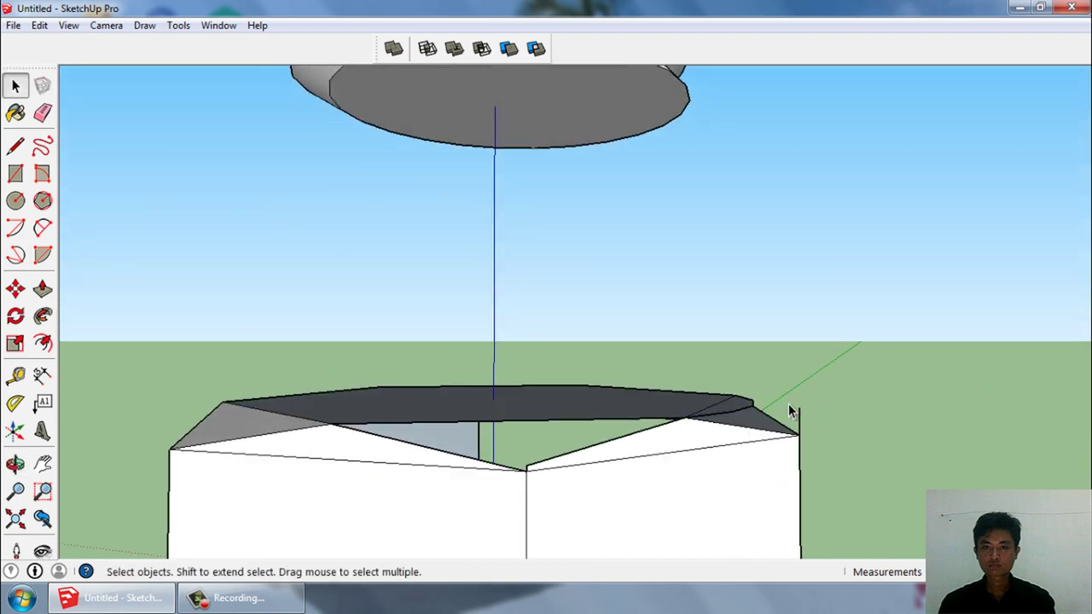
mouse_move(746, 413)
middle_mouse_down()
mouse_move(714, 517)
mouse_move(815, 440)
mouse_move(781, 446)
mouse_move(634, 529)
mouse_move(166, 352)
middle_mouse_up()
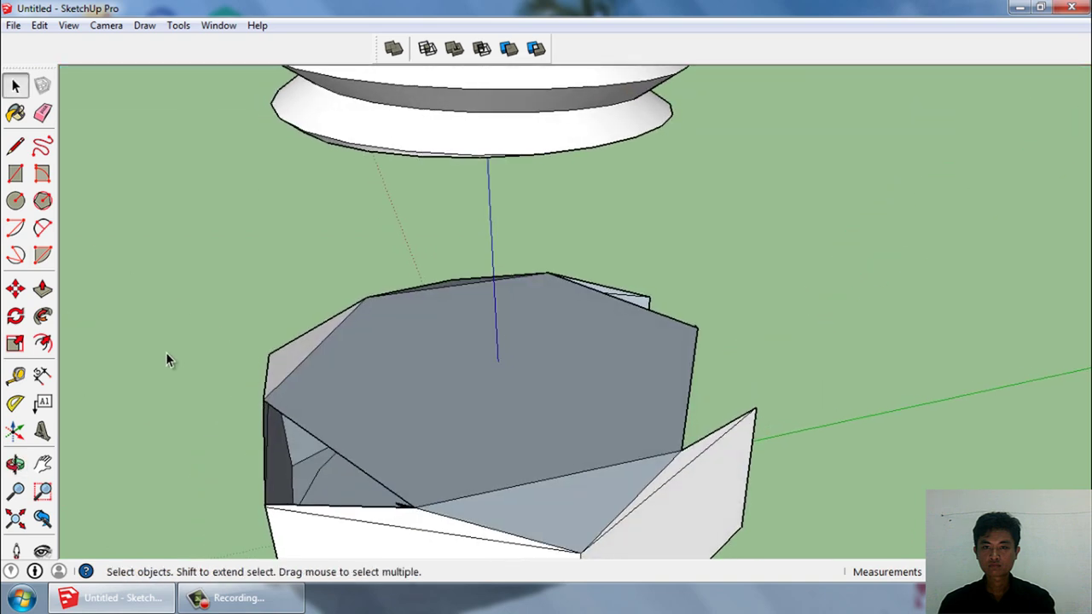
- Draw a short line at the lower-left corner to close a new face
left_click(16, 146)
left_click(269, 503)
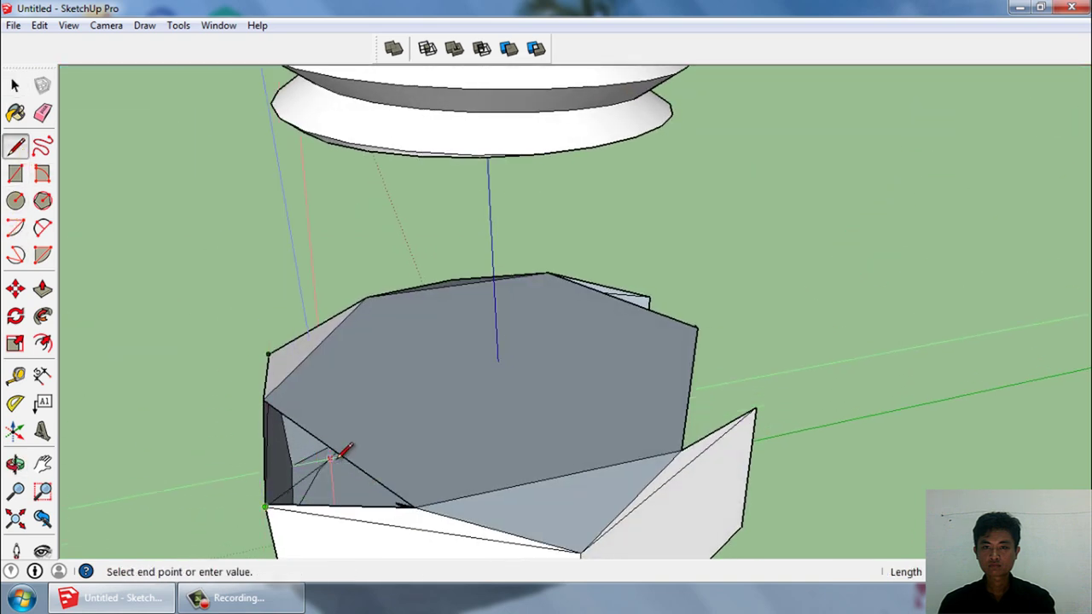
left_click(343, 466)
middle_click_drag(342, 469, 452, 385)
scroll(453, 386, "down", 2)
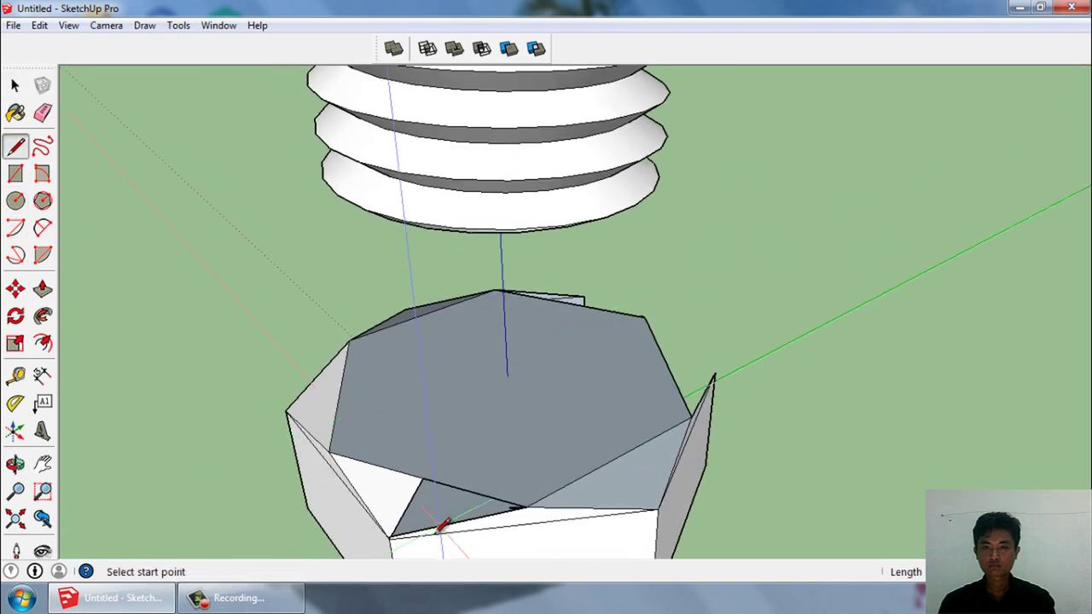
scroll(441, 524, "up", 3)
scroll(441, 533, "up", 2)
key("space")
scroll(597, 478, "up", 3)
scroll(683, 429, "up", 1)
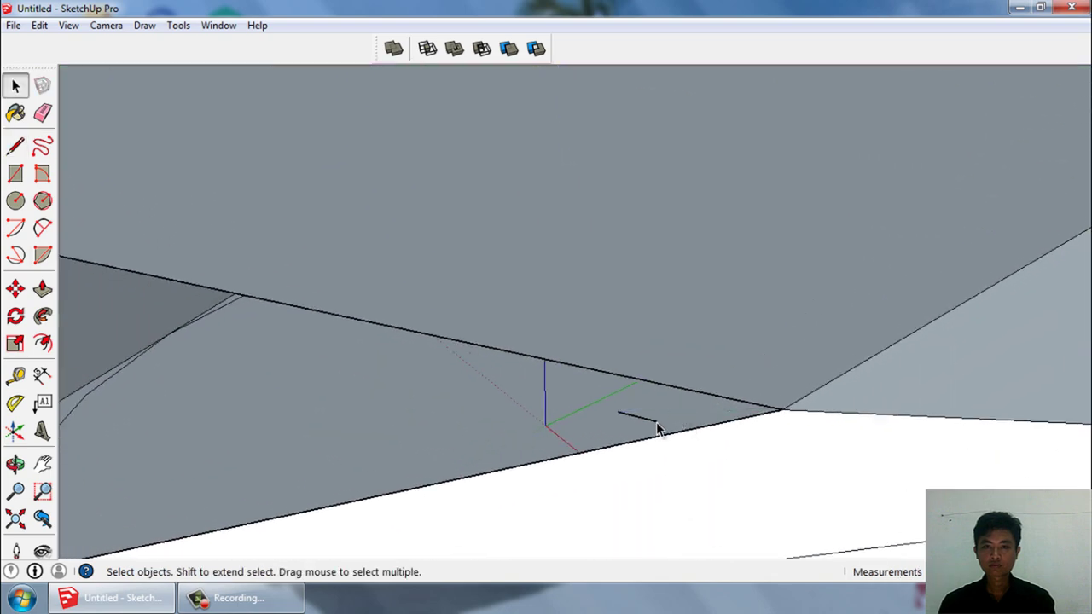
scroll(657, 429, "down", 5)
mouse_move(657, 402)
middle_mouse_down()
mouse_move(514, 435)
mouse_move(546, 409)
middle_mouse_up()
- Draw an edge from the notch's lower corner to the far corner, filling the gap
key("l")
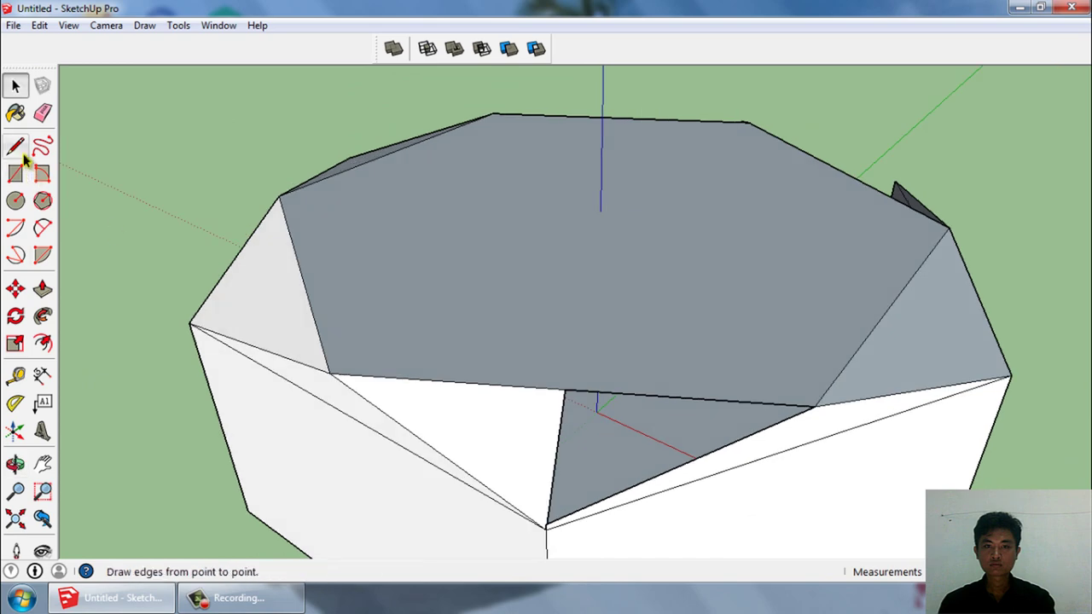
scroll(555, 538, "up", 2)
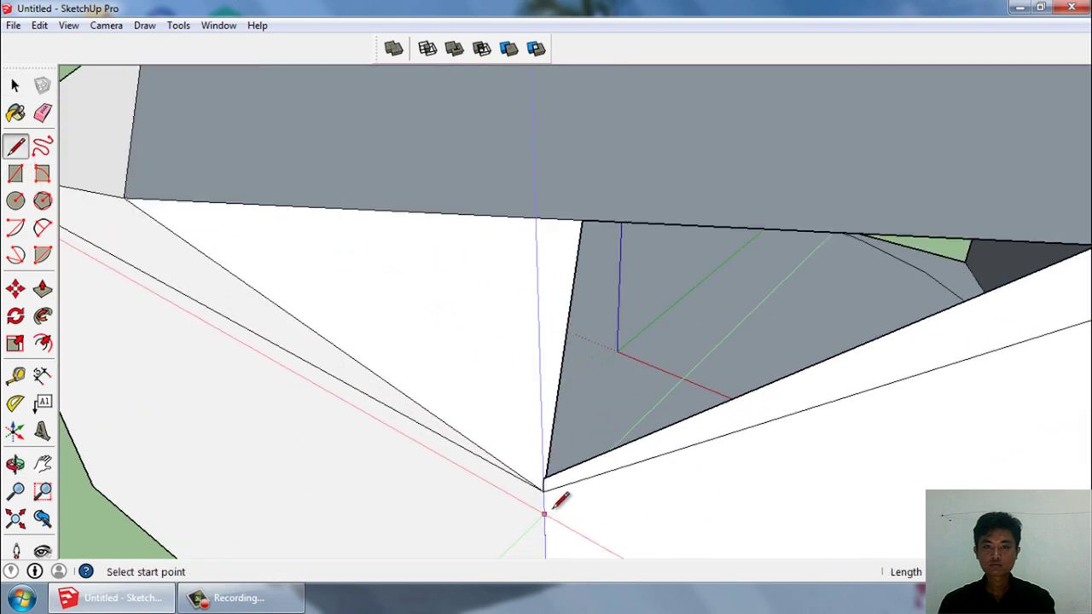
scroll(555, 495, "up", 2)
left_click(546, 469)
mouse_move(546, 469)
middle_mouse_down()
mouse_move(444, 505)
mouse_move(1024, 329)
middle_mouse_up()
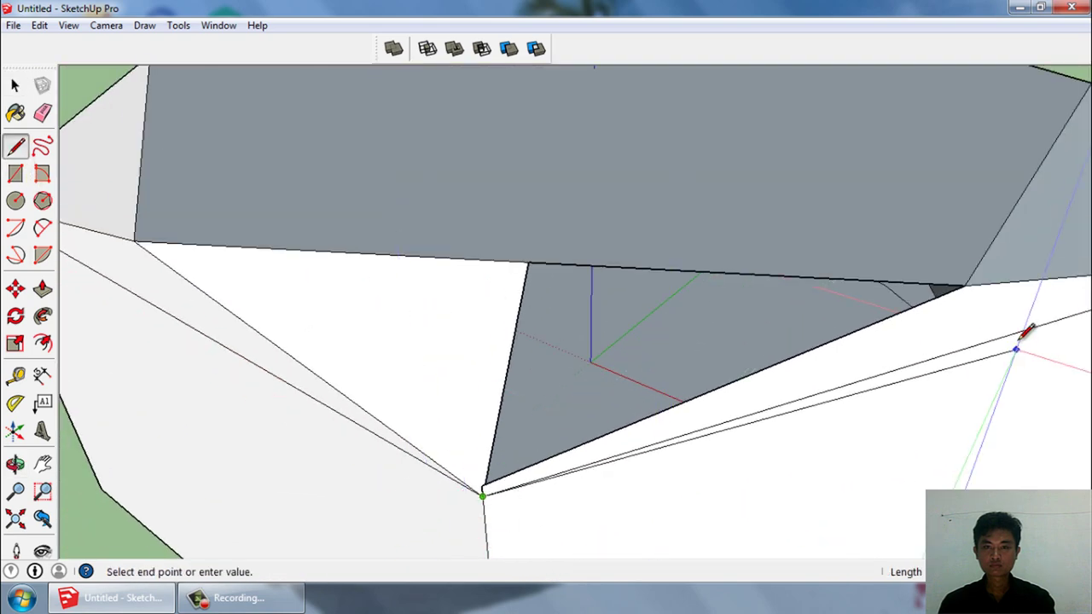
left_click(966, 284)
key("space")
middle_click_drag(787, 373, 476, 484)
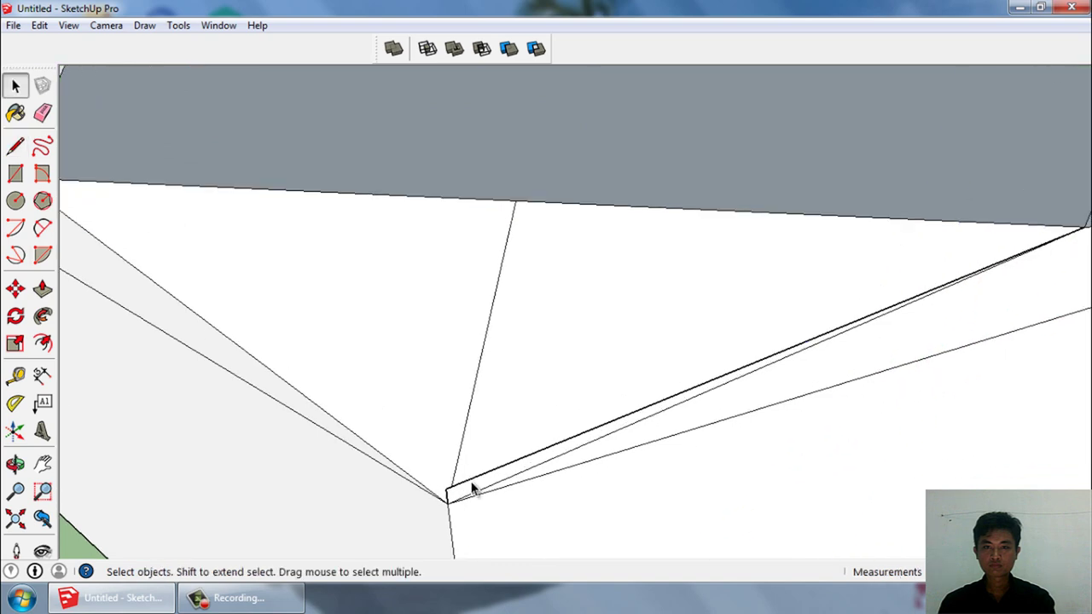
left_click(474, 488)
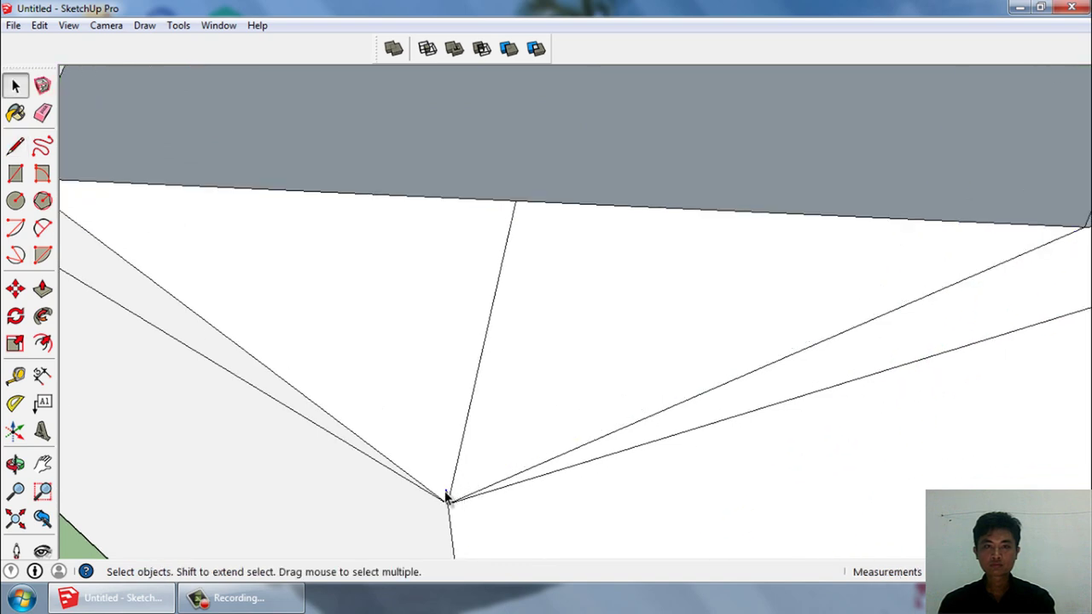
left_click(455, 465)
- Draw a line from the front corner to the right corner, closing that face
middle_click_drag(455, 465, 666, 462)
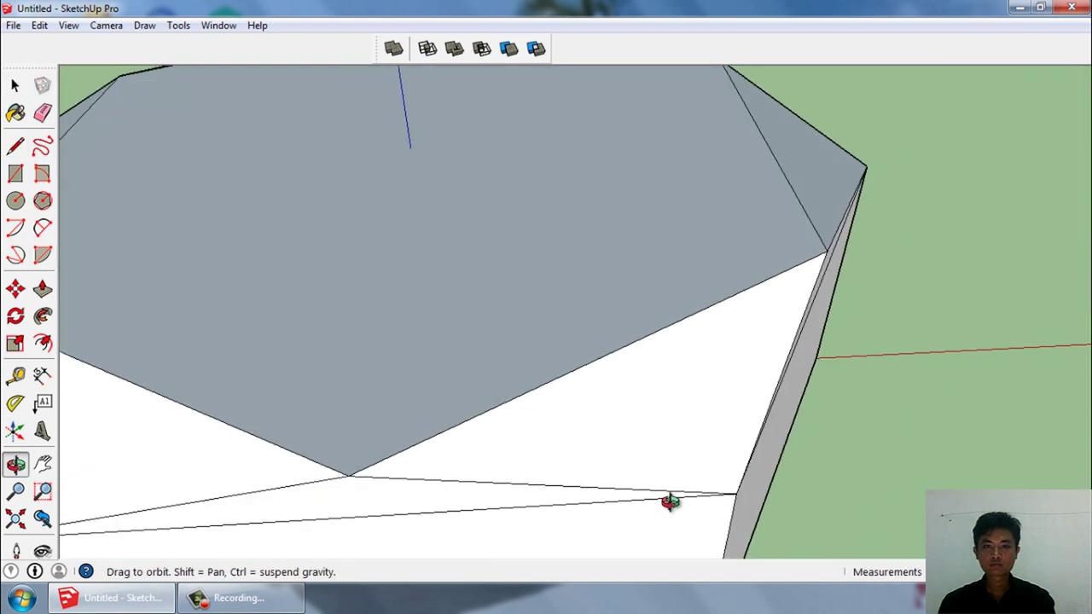
scroll(538, 441, "down", 2)
scroll(465, 370, "down", 2)
scroll(423, 329, "down", 2)
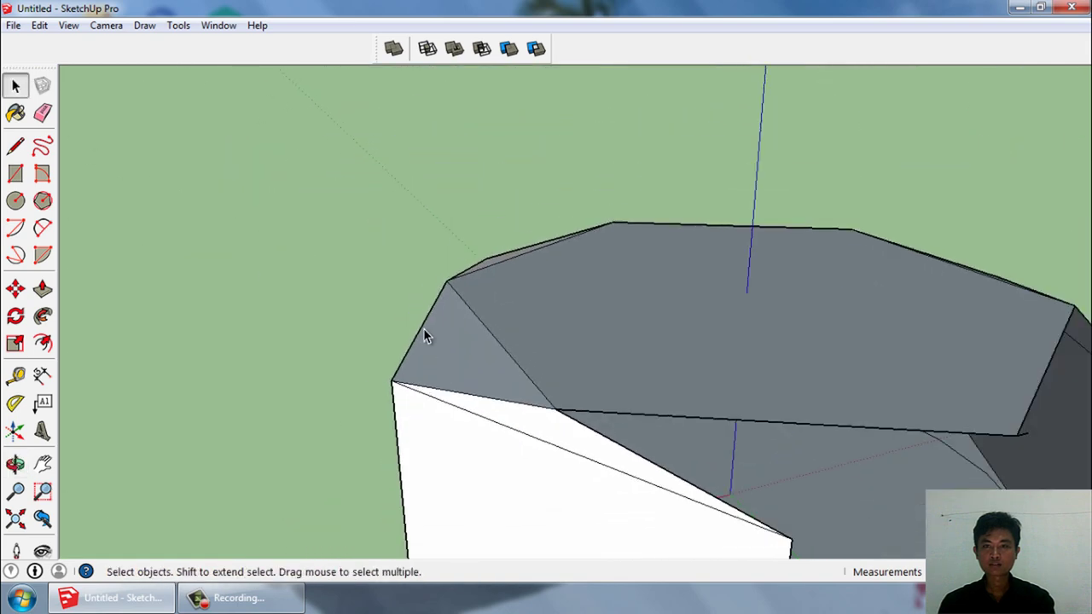
scroll(424, 329, "down", 3)
scroll(577, 441, "up", 2)
left_click(16, 146)
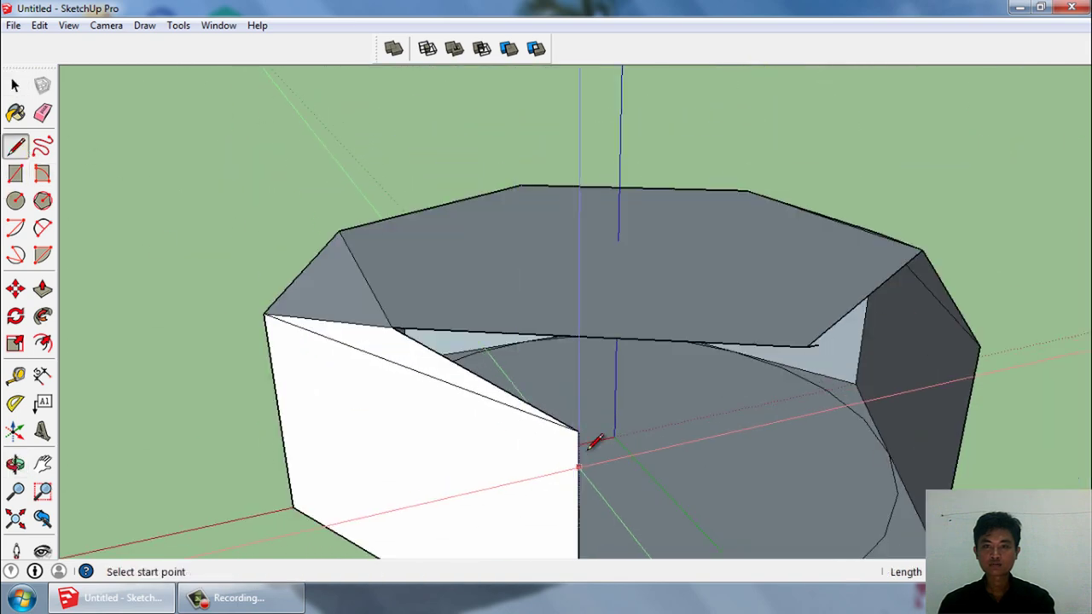
left_click(579, 431)
left_click(979, 346)
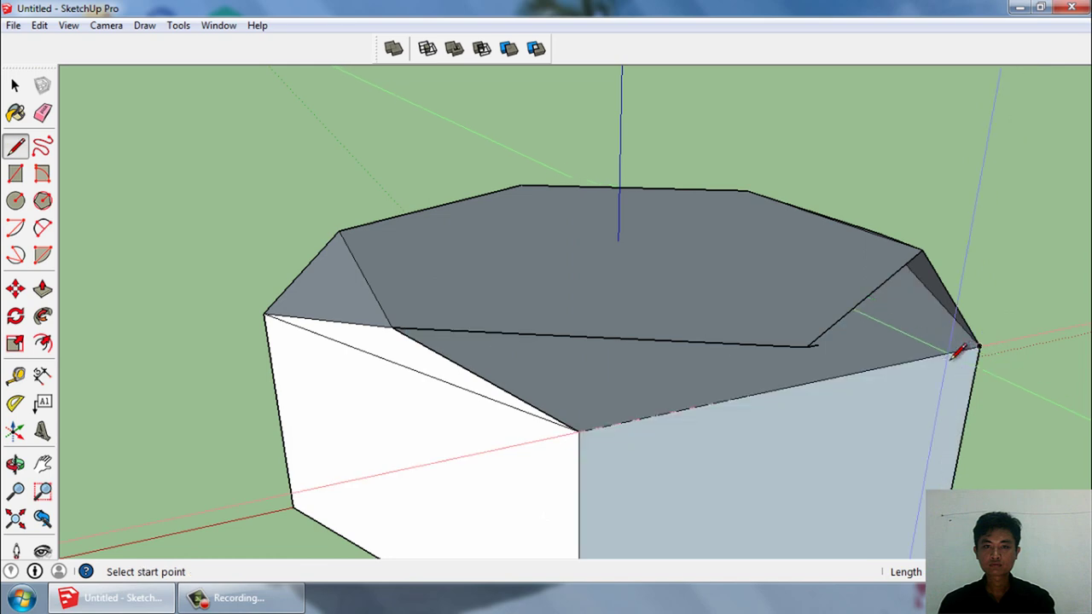
mouse_move(958, 346)
middle_mouse_down()
mouse_move(834, 426)
mouse_move(582, 407)
middle_mouse_up()
key("space")
- Finish a line at the roof vertex of the nut top
left_click(16, 146)
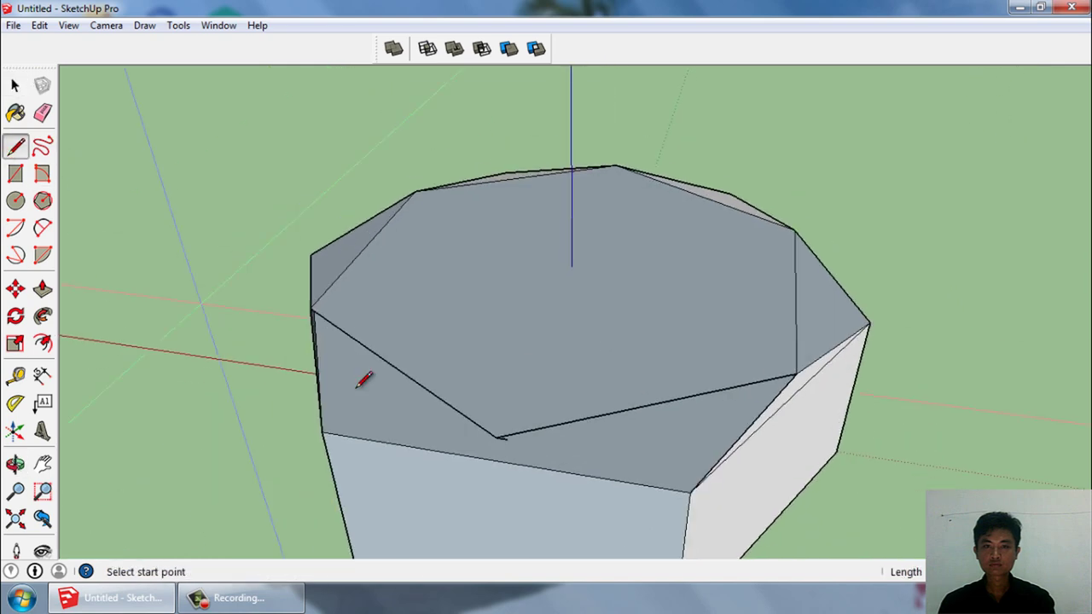
scroll(316, 443, "up", 2)
scroll(578, 463, "up", 2)
scroll(549, 434, "up", 2)
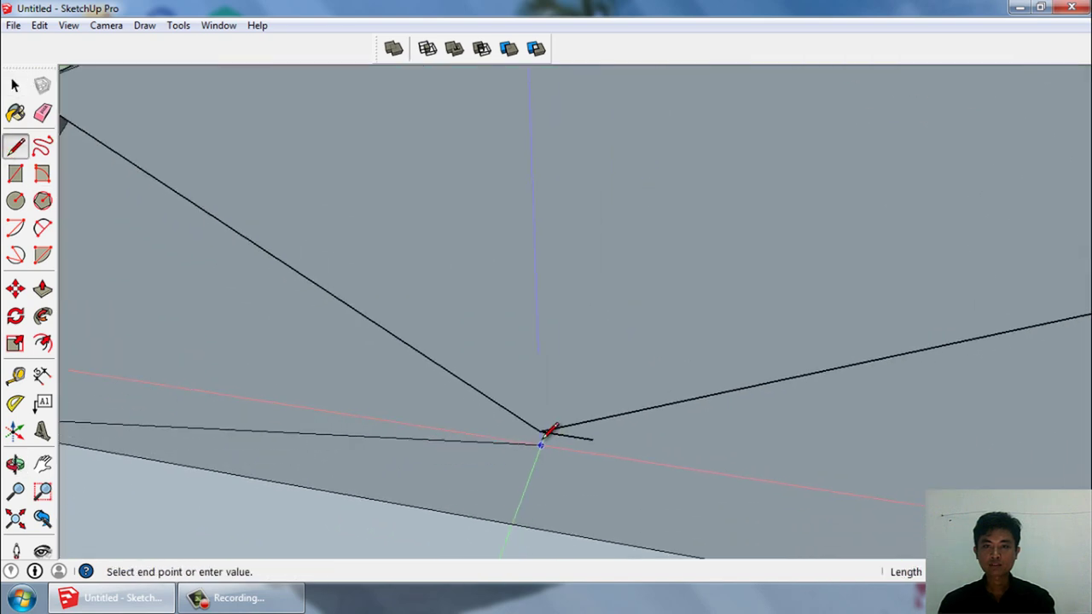
left_click(544, 432)
key("space")
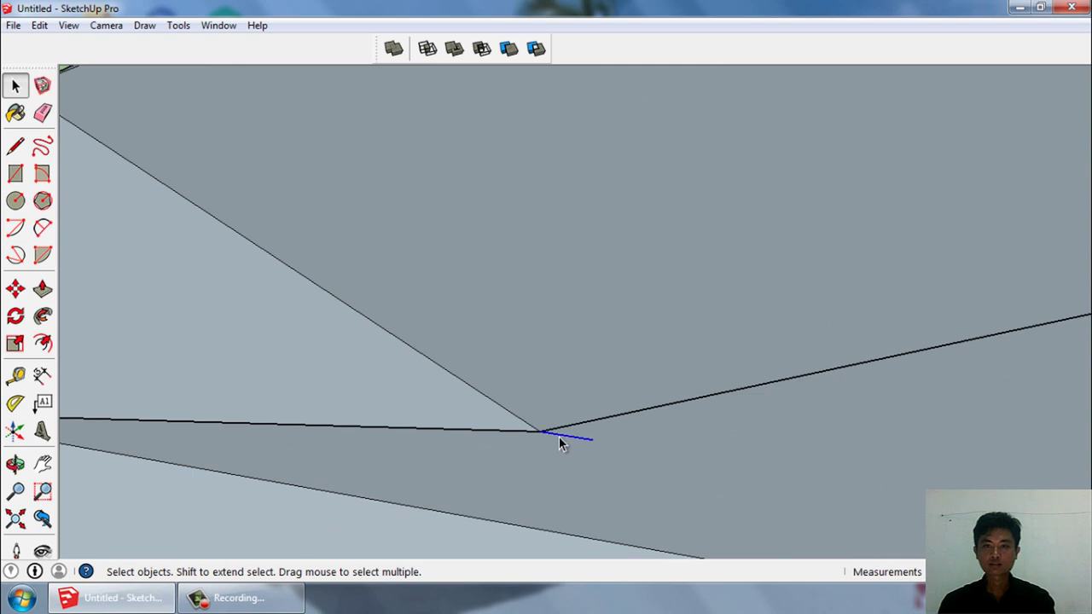
- Draw the edge from the top vertex to the nut's front corner and orbit to check
left_click(15, 146)
left_click(539, 431)
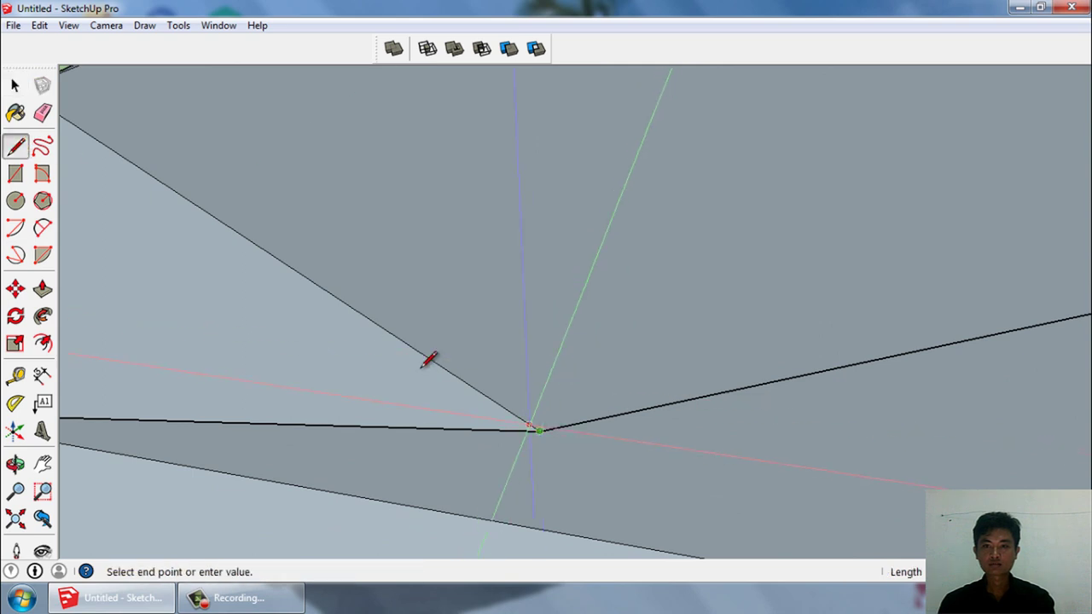
scroll(410, 340, "down", 3)
scroll(411, 340, "down", 2)
left_click(727, 452)
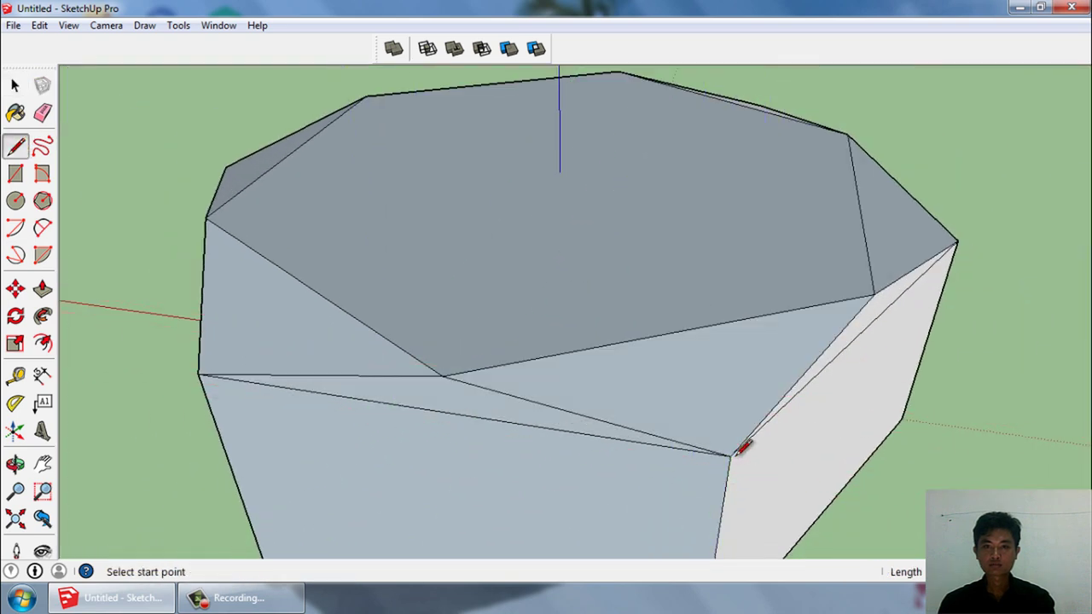
mouse_move(743, 446)
middle_mouse_down()
mouse_move(631, 339)
mouse_move(488, 401)
mouse_move(219, 389)
middle_mouse_up()
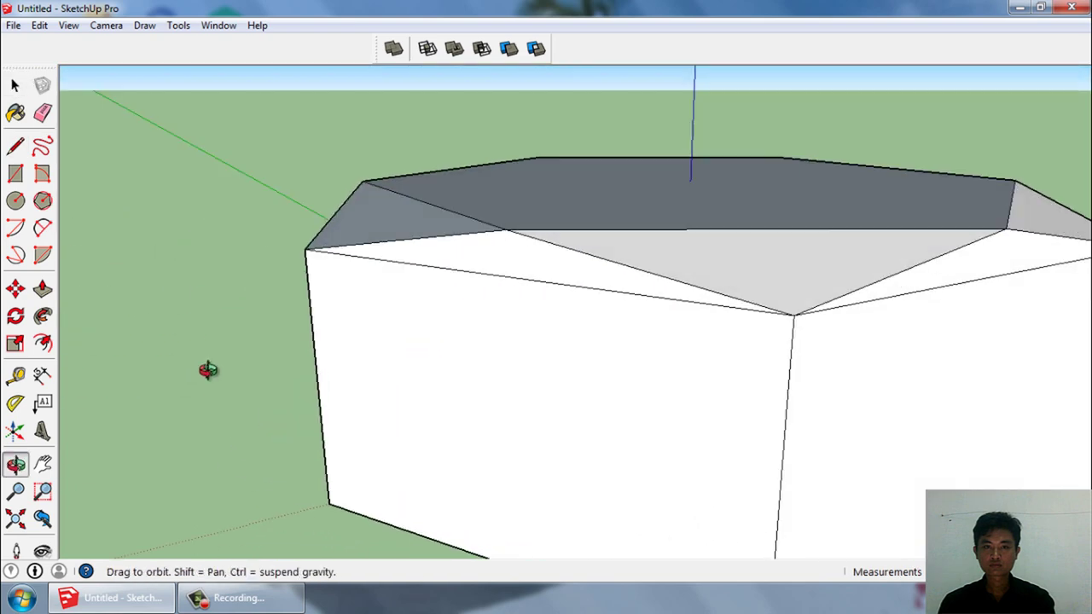
scroll(218, 386, "down", 2)
middle_click_drag(358, 422, 553, 432)
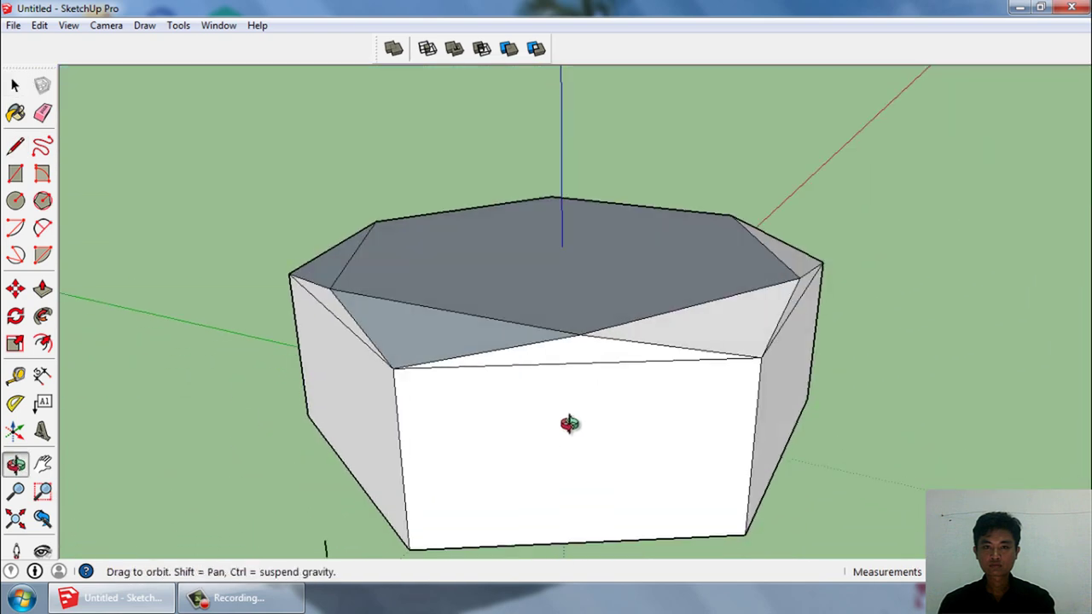
mouse_move(553, 442)
middle_mouse_down()
mouse_move(390, 220)
mouse_move(722, 248)
mouse_move(552, 400)
mouse_move(578, 377)
mouse_move(673, 413)
middle_mouse_up()
- Reverse the nut's top face and the front triangular face so they show white
middle_click_drag(606, 385, 588, 346)
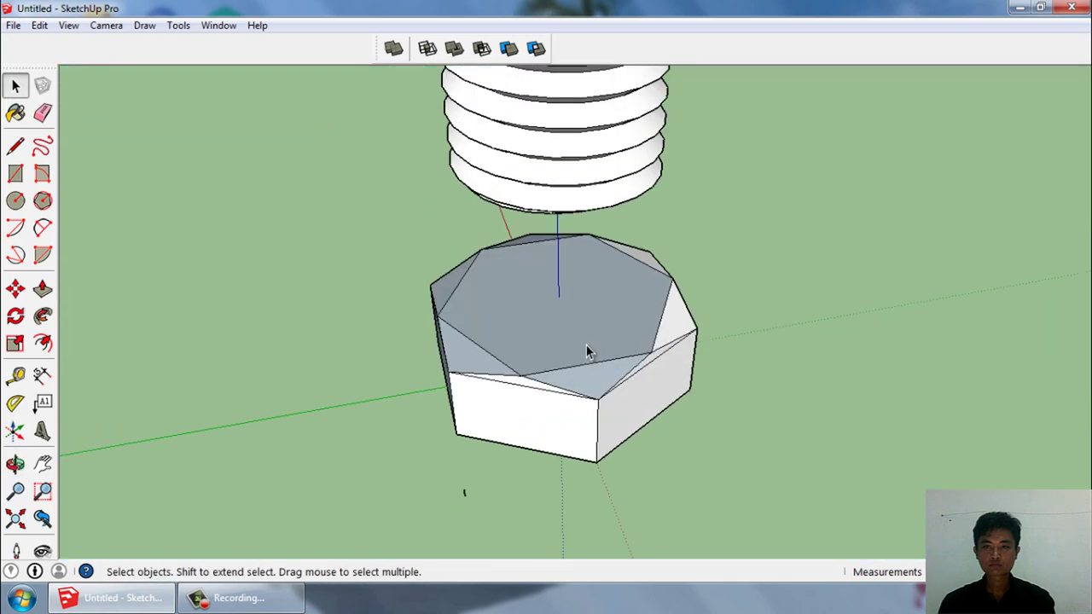
right_click(586, 342)
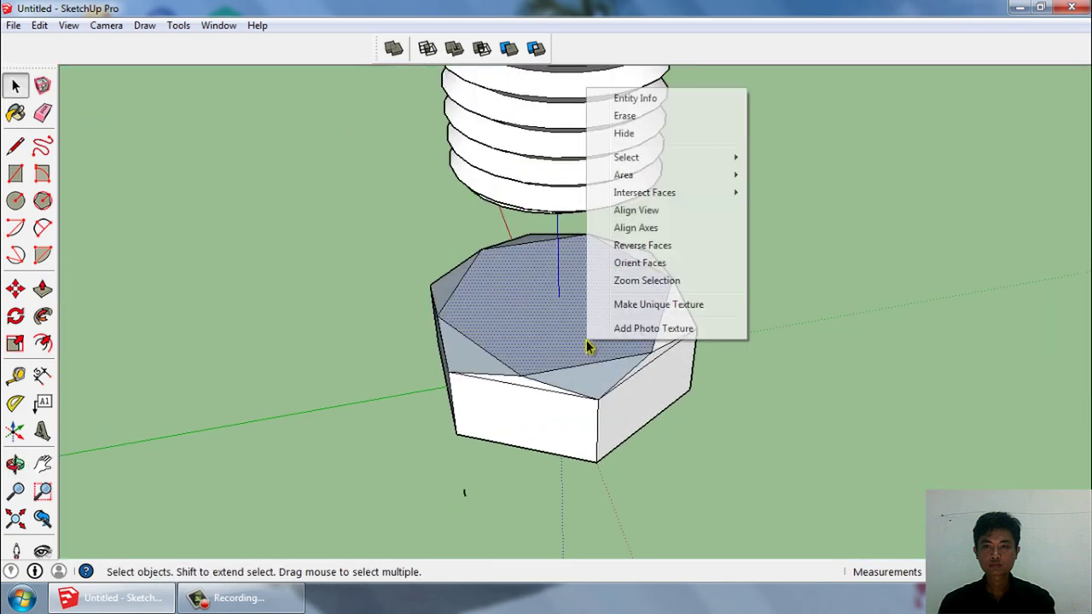
left_click(661, 247)
scroll(580, 392, "up", 2)
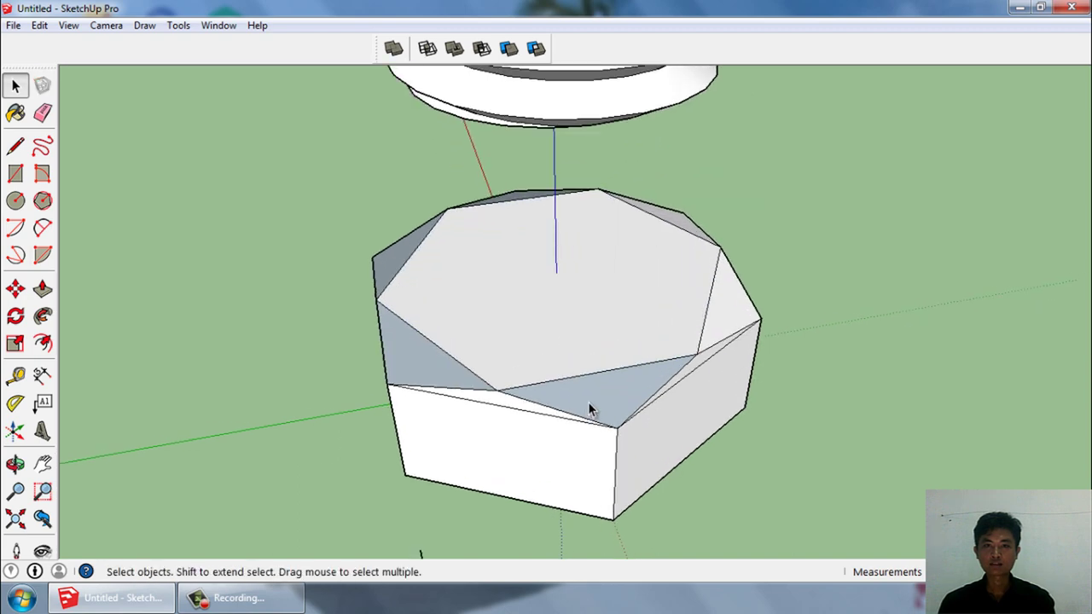
right_click(590, 410)
left_click(664, 311)
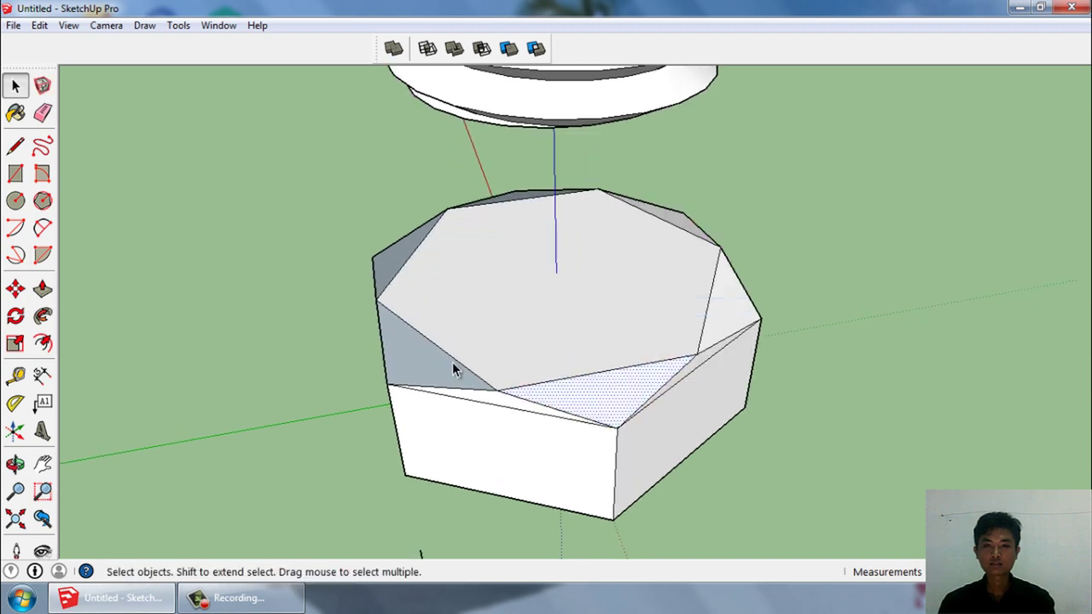
- Reverse the left triangular chamfer faces and the nut's left side face
left_click(451, 360)
middle_click_drag(434, 335, 610, 366)
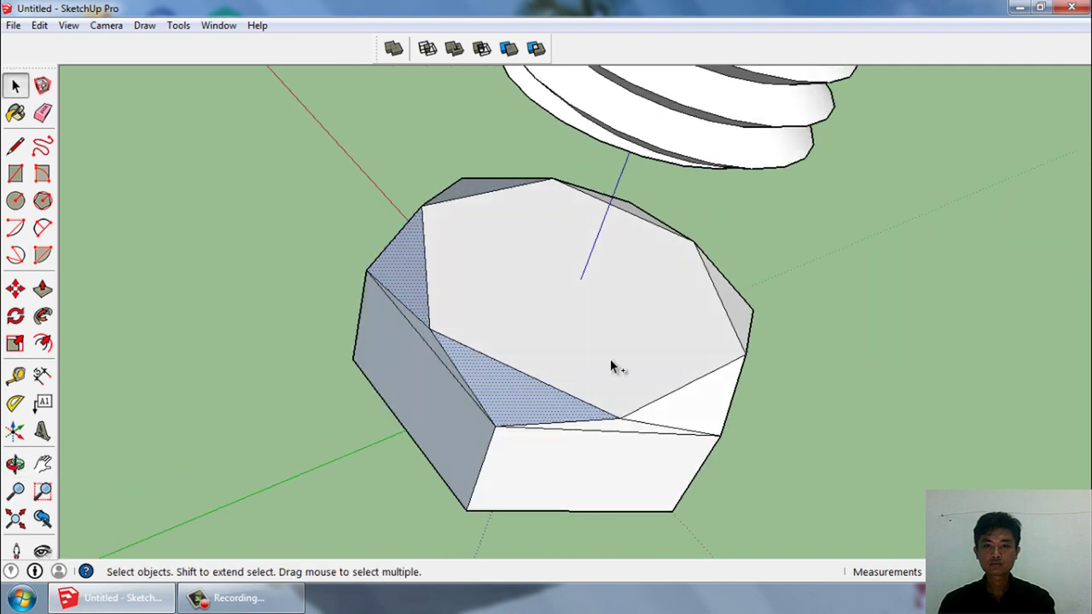
right_click(476, 193)
mouse_move(531, 343)
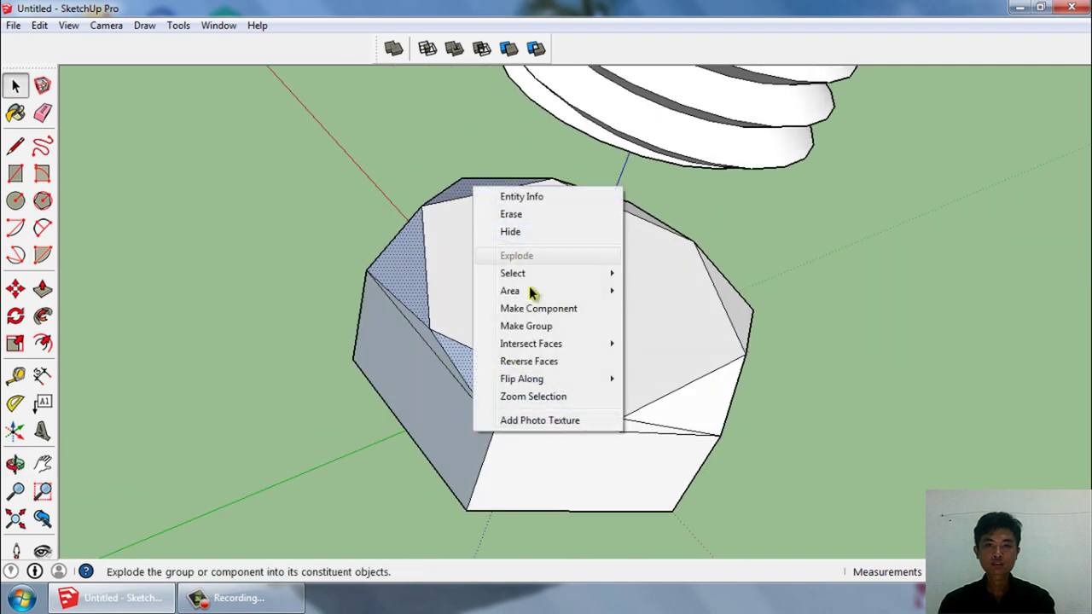
left_click(568, 361)
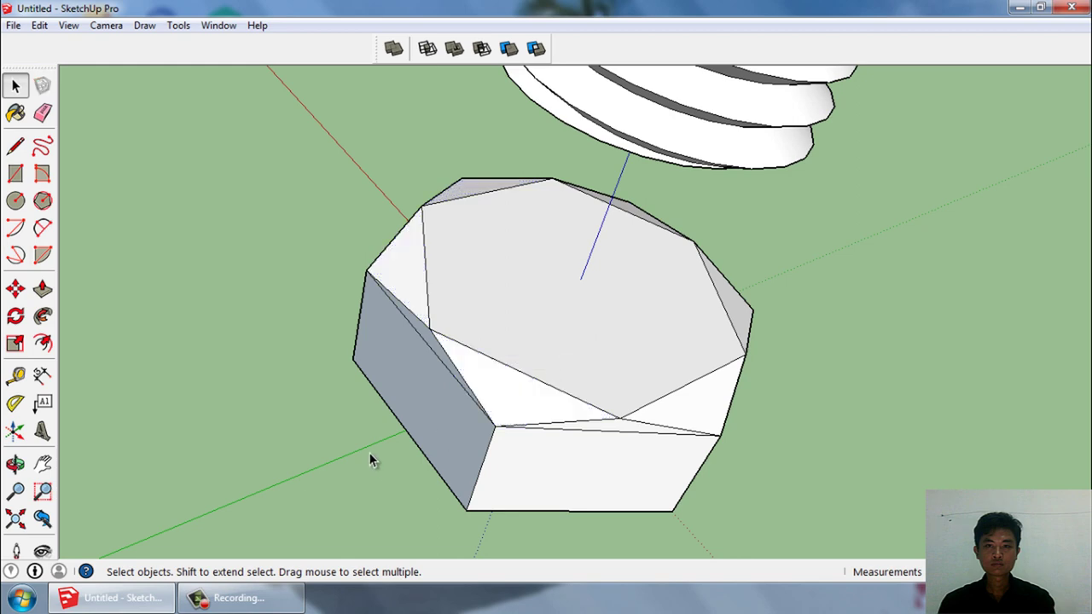
left_click(419, 438)
right_click(419, 435)
left_click(492, 343)
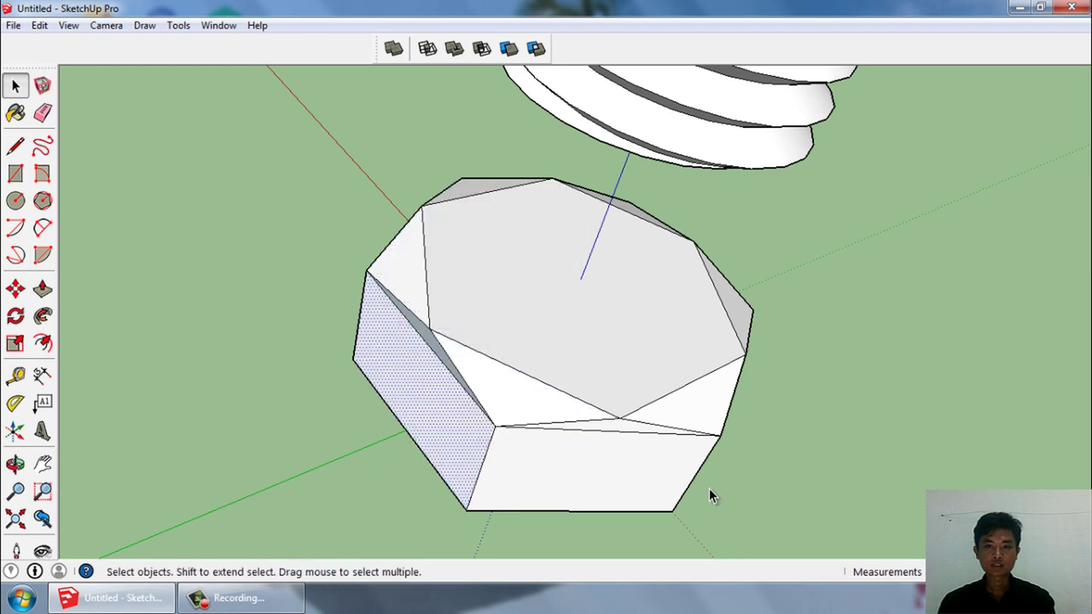
- Reverse the remaining front triangular face, then inspect the corrected chamfer faces
mouse_move(709, 488)
middle_mouse_down()
mouse_move(383, 446)
mouse_move(766, 399)
mouse_move(401, 307)
middle_mouse_up()
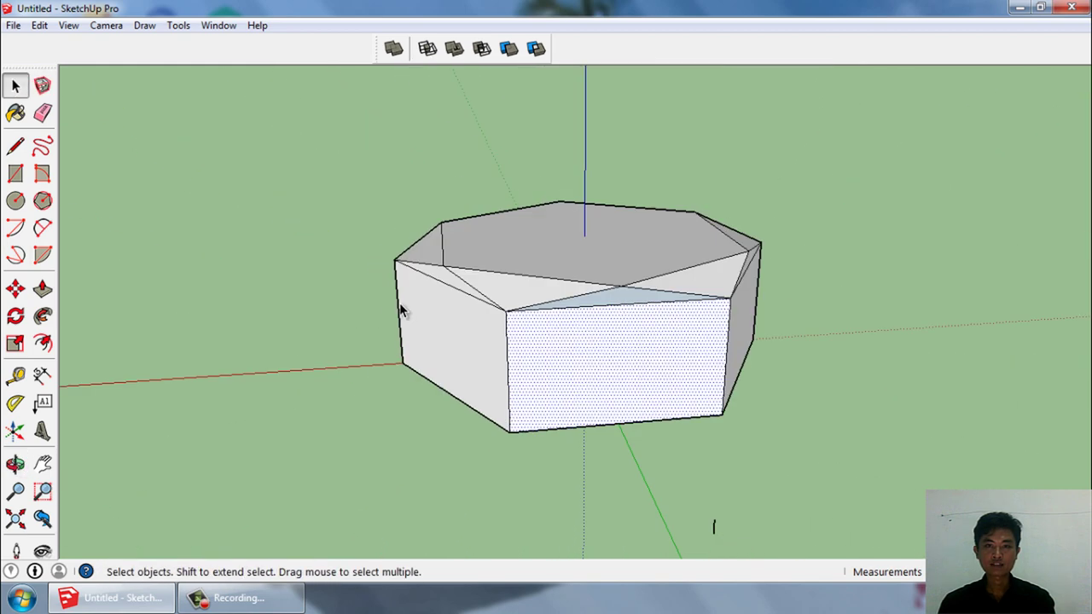
right_click(624, 307)
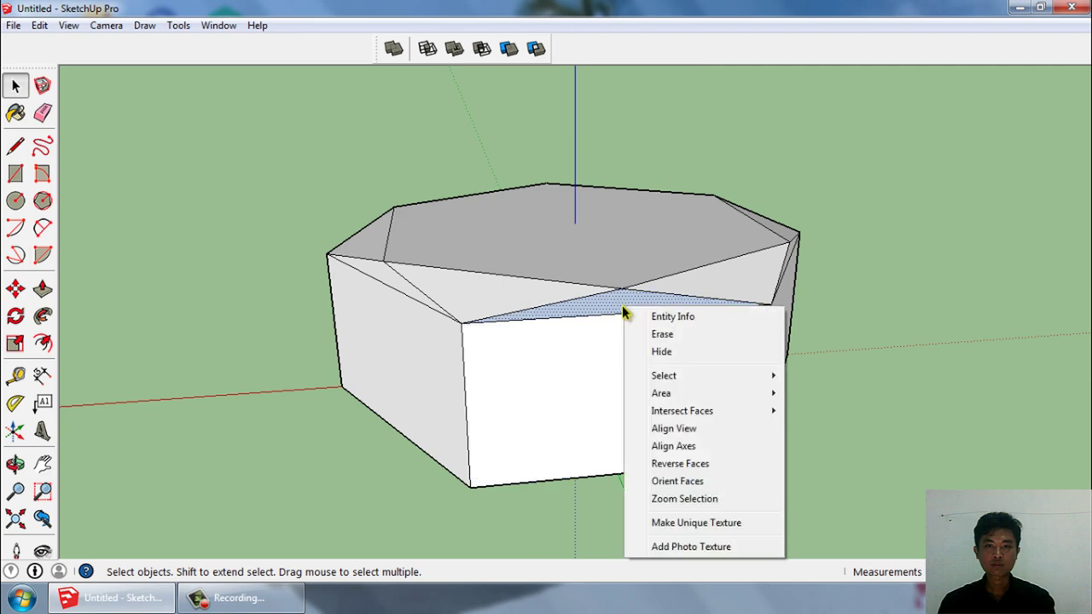
left_click(693, 466)
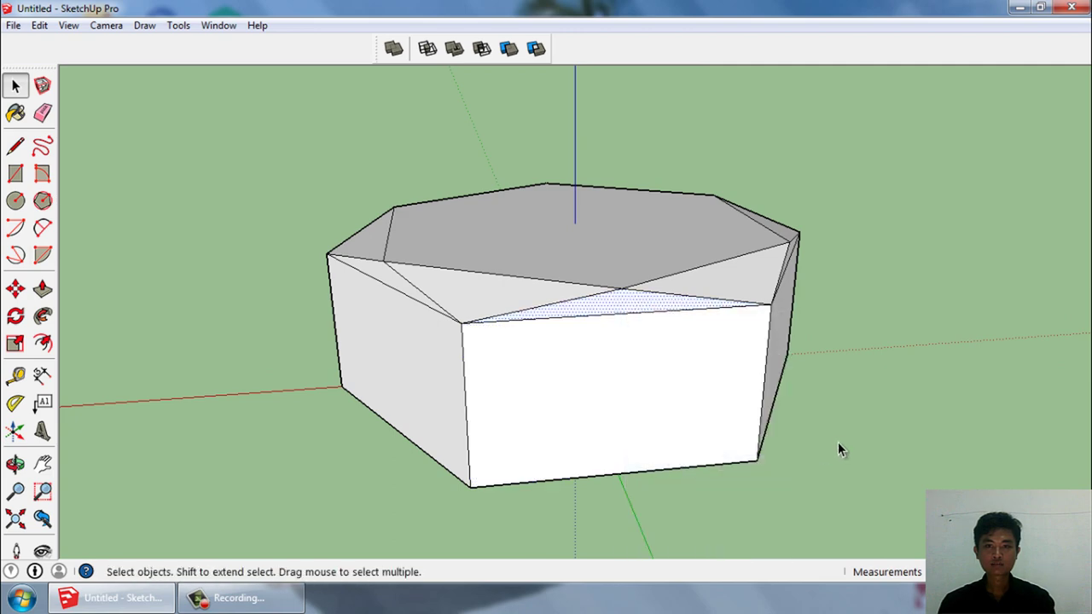
mouse_move(839, 447)
middle_mouse_down()
mouse_move(811, 433)
mouse_move(797, 456)
mouse_move(593, 488)
mouse_move(512, 463)
mouse_move(836, 415)
mouse_move(617, 394)
middle_mouse_up()
scroll(503, 343, "up", 2)
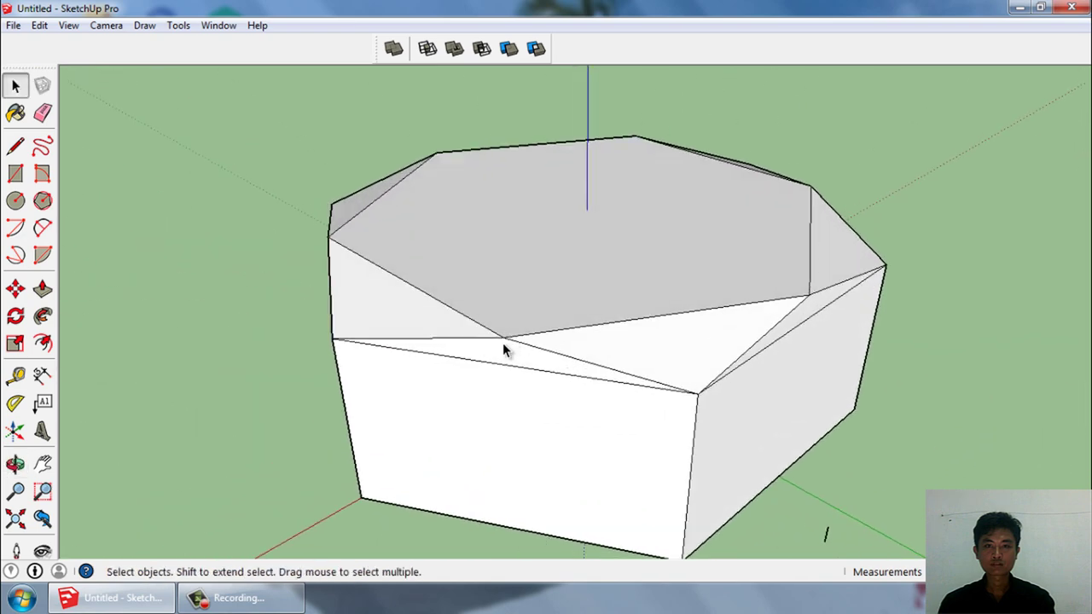
scroll(518, 370, "up", 1)
scroll(522, 353, "up", 3)
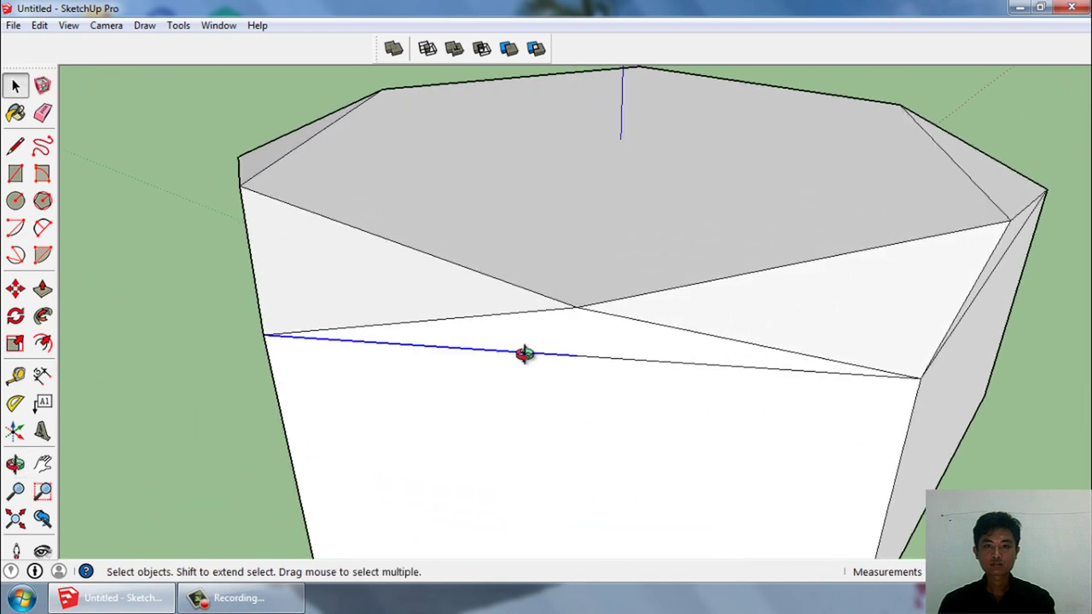
middle_click_drag(524, 360, 372, 307)
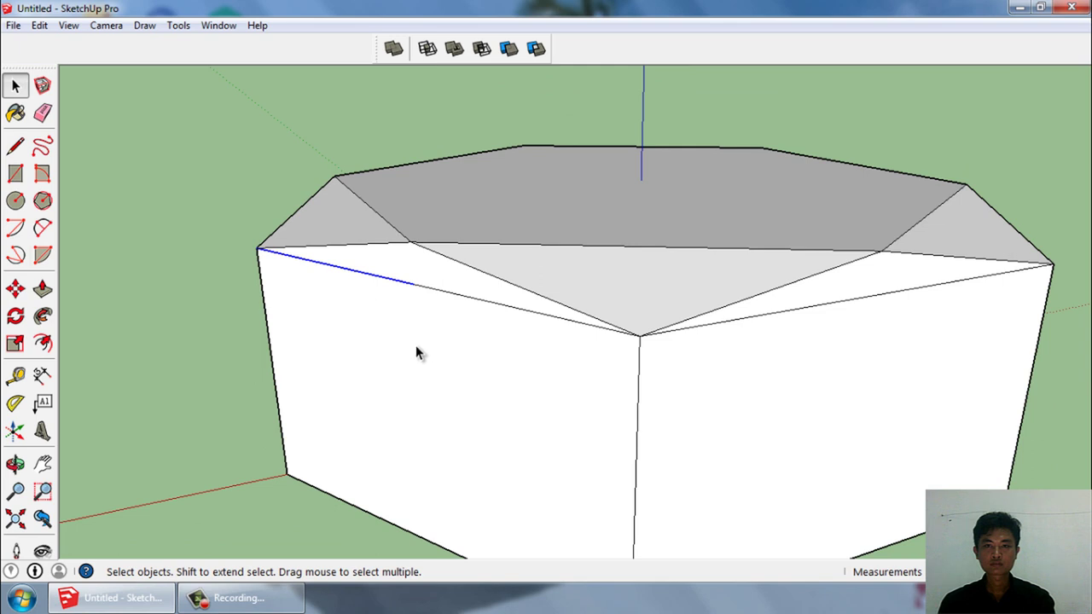
left_click(130, 338)
left_click(515, 313)
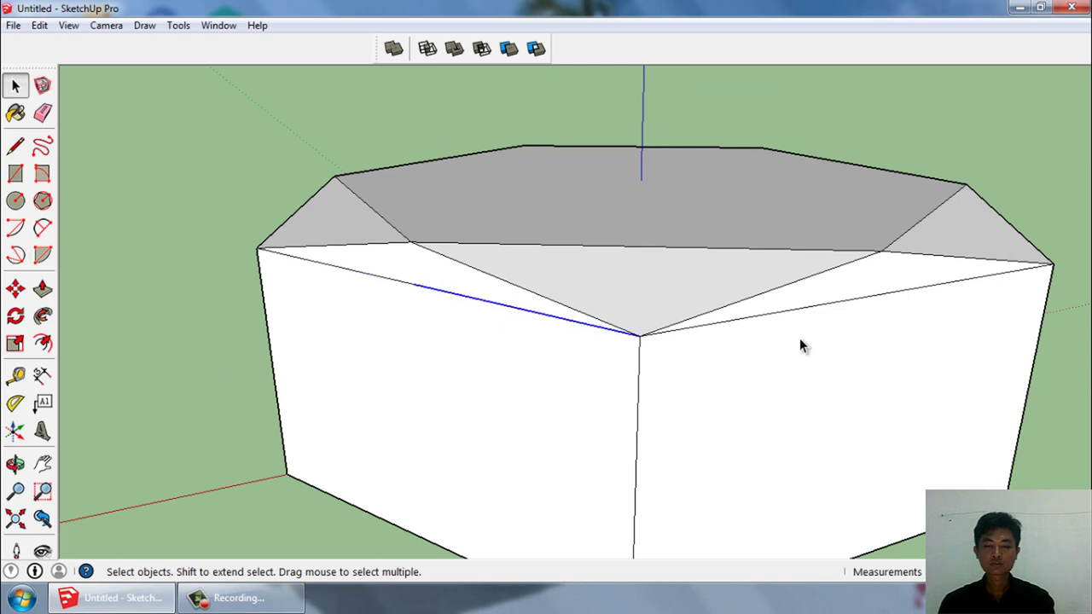
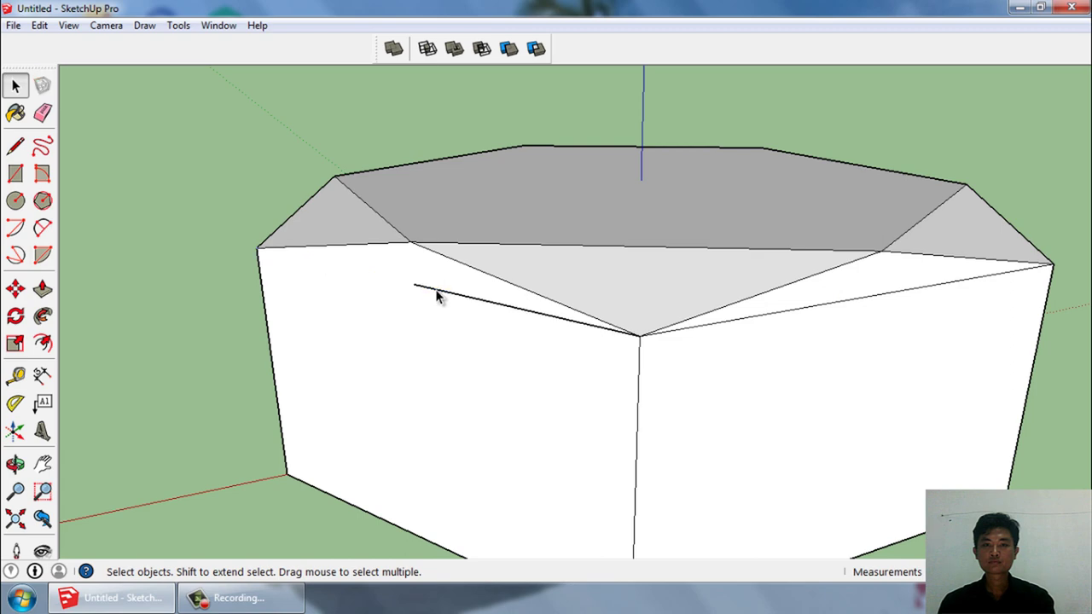
- Erase the stray edges crossing the octagonal solid's front face and side
mouse_move(435, 289)
middle_mouse_down()
mouse_move(589, 395)
mouse_move(942, 408)
mouse_move(876, 341)
middle_mouse_up()
scroll(467, 278, "up", 2)
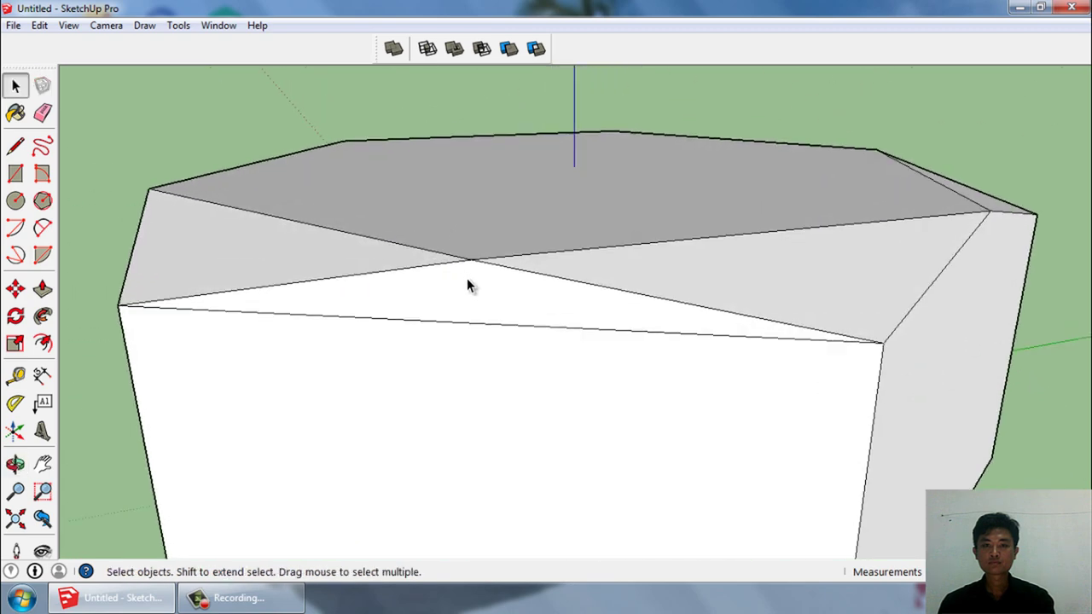
left_click(475, 325)
left_click(475, 324)
key("Delete")
left_click(486, 325)
key("Delete")
scroll(467, 337, "down", 1)
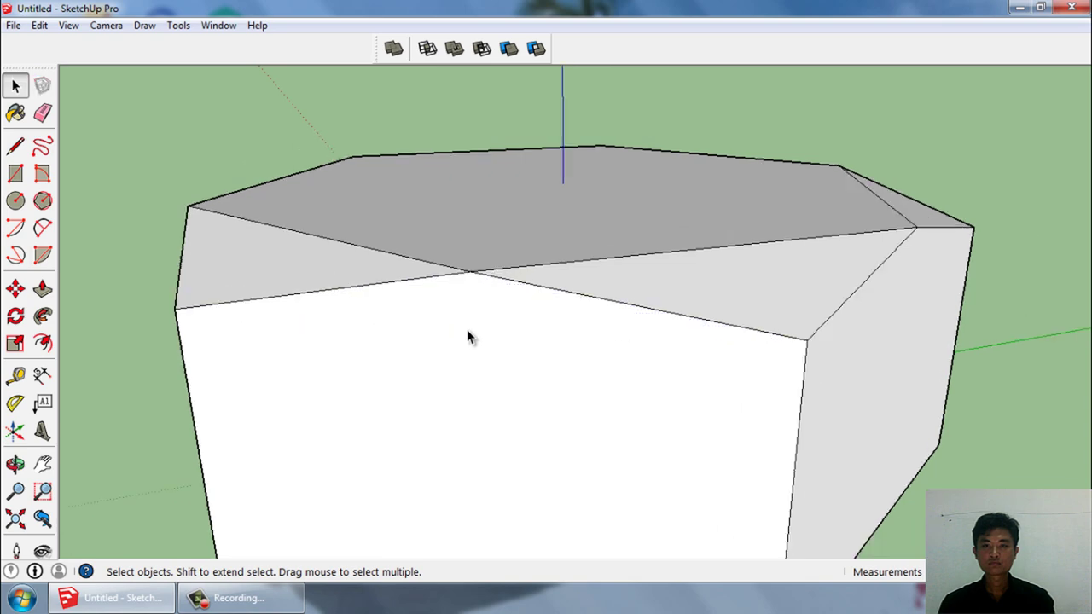
mouse_move(468, 337)
middle_mouse_down()
mouse_move(633, 414)
mouse_move(522, 449)
middle_mouse_up()
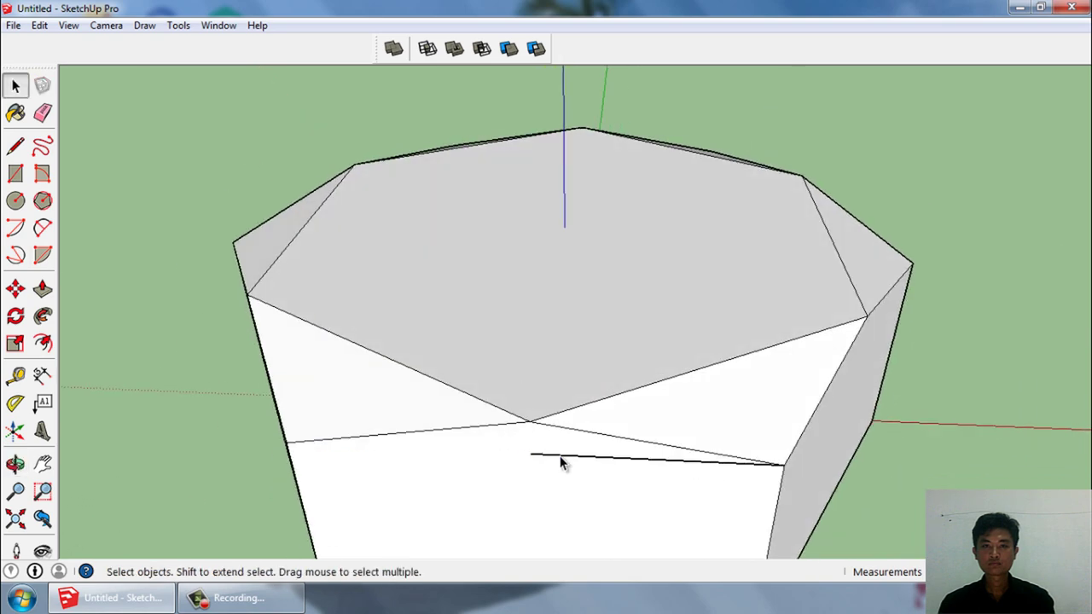
left_click(561, 457)
key("Delete")
- Erase the leftover horizontal edge and the last stray edges across the front
middle_click_drag(521, 383, 558, 418)
left_click(579, 422)
key("Delete")
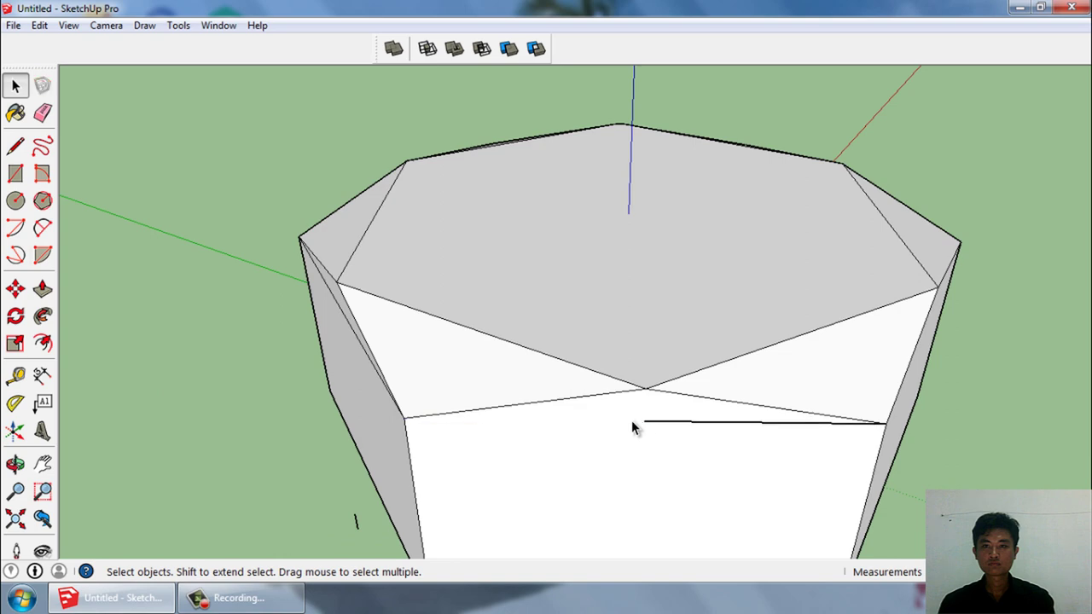
left_click(655, 423)
left_click(668, 422)
key("Delete")
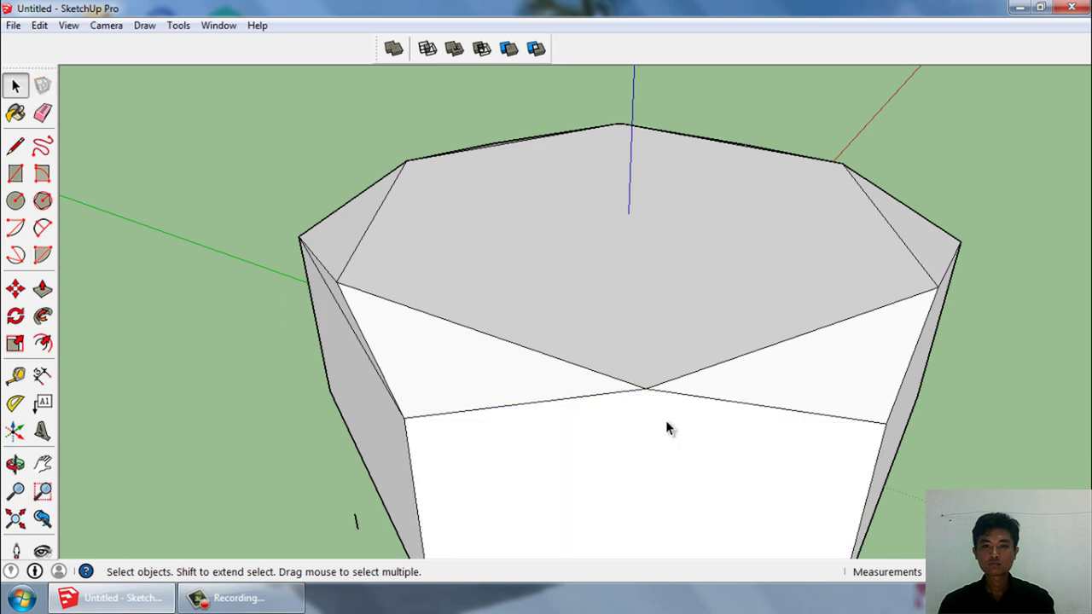
mouse_move(665, 419)
middle_mouse_down()
mouse_move(529, 395)
mouse_move(546, 389)
middle_mouse_up()
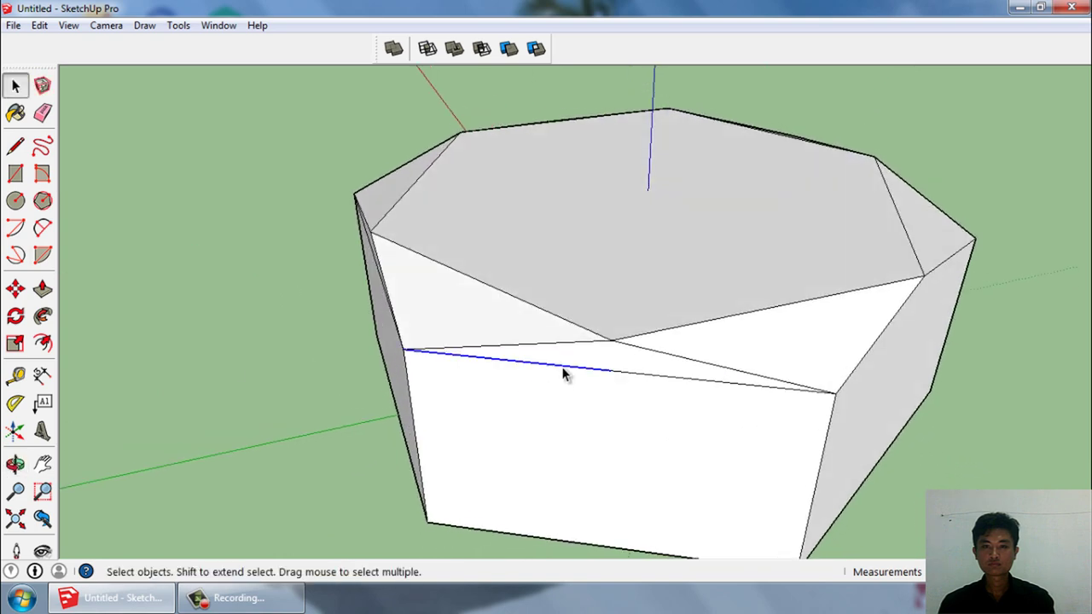
left_click(644, 375)
key("Delete")
mouse_move(644, 376)
middle_mouse_down()
mouse_move(733, 414)
mouse_move(648, 341)
mouse_move(777, 329)
mouse_move(527, 368)
mouse_move(742, 321)
mouse_move(796, 455)
mouse_move(117, 370)
mouse_move(458, 327)
middle_mouse_up()
scroll(618, 335, "up", 3)
left_click(620, 331)
key("Delete")
scroll(619, 329, "down", 3)
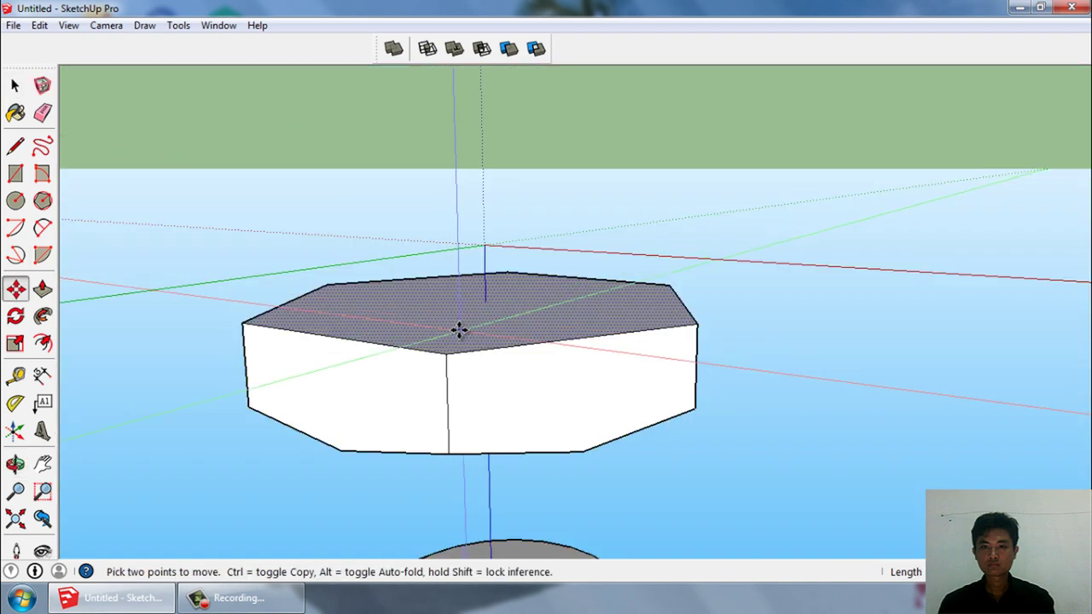
- Make the whole octagonal solid a component
key("space")
left_click_drag(240, 193, 240, 194)
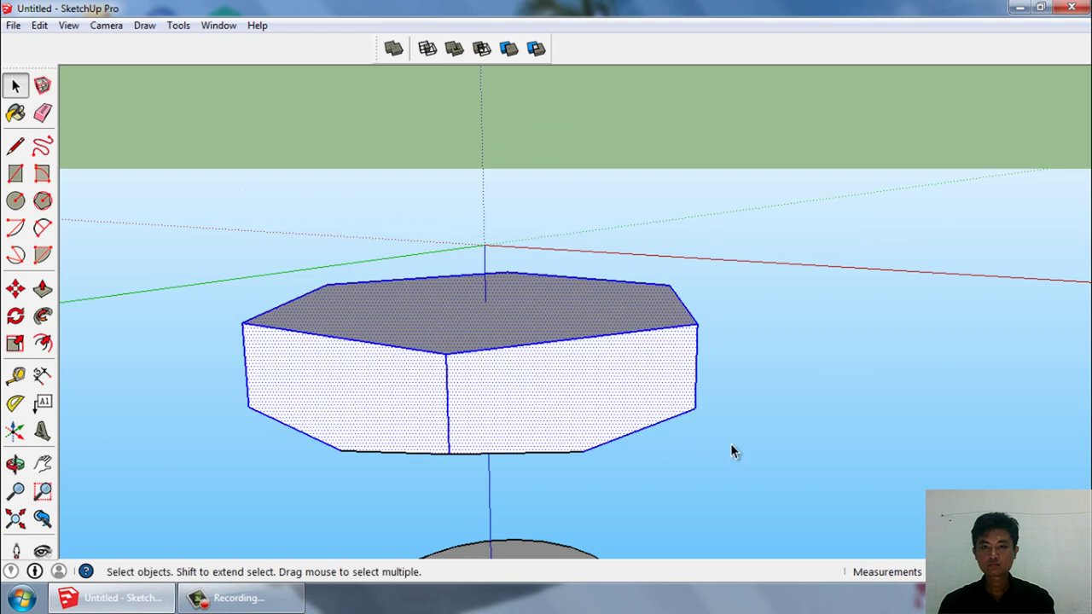
key("g")
key("Return")
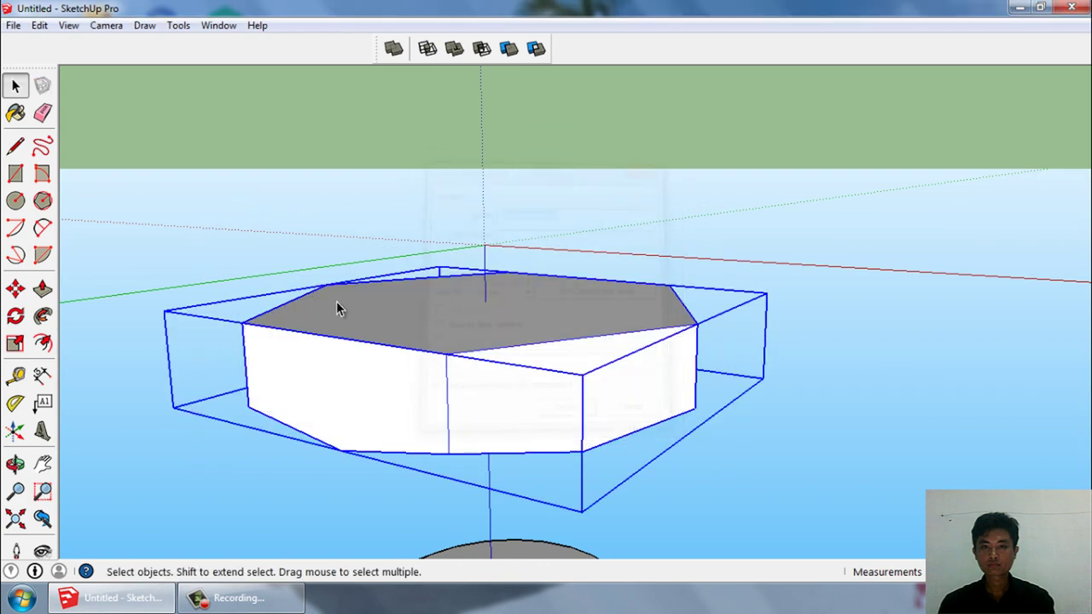
left_click(743, 426)
- Copy the component straight up above the original
key("m")
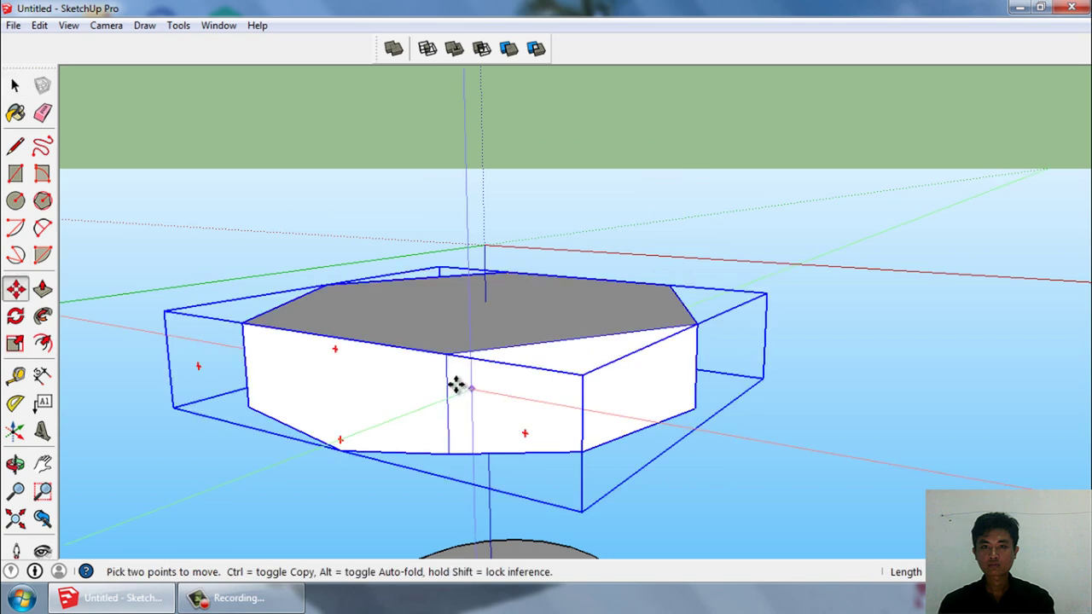
left_click(447, 452)
key("ctrl")
left_click(444, 348)
key("space")
- Flip the copy along its blue axis and set it down onto the original
right_click(449, 195)
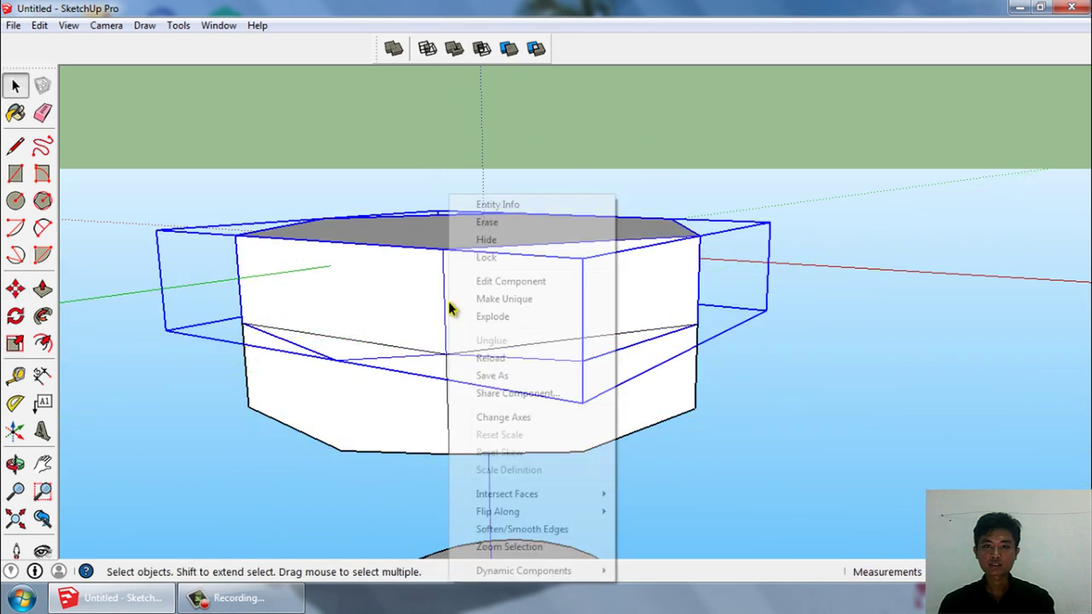
mouse_move(497, 511)
left_click(653, 550)
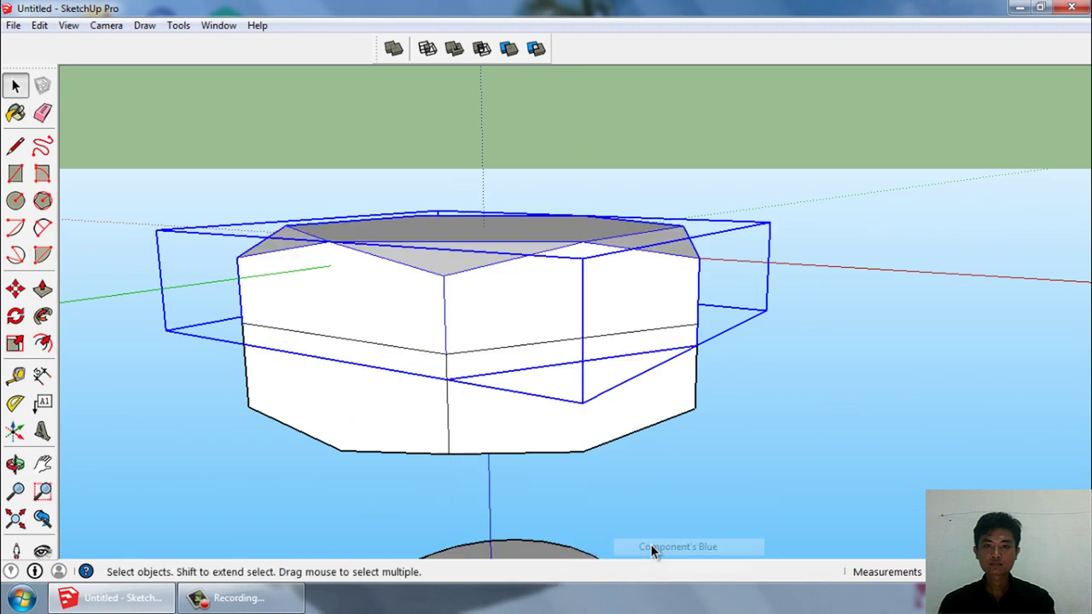
scroll(449, 388, "up", 2)
key("m")
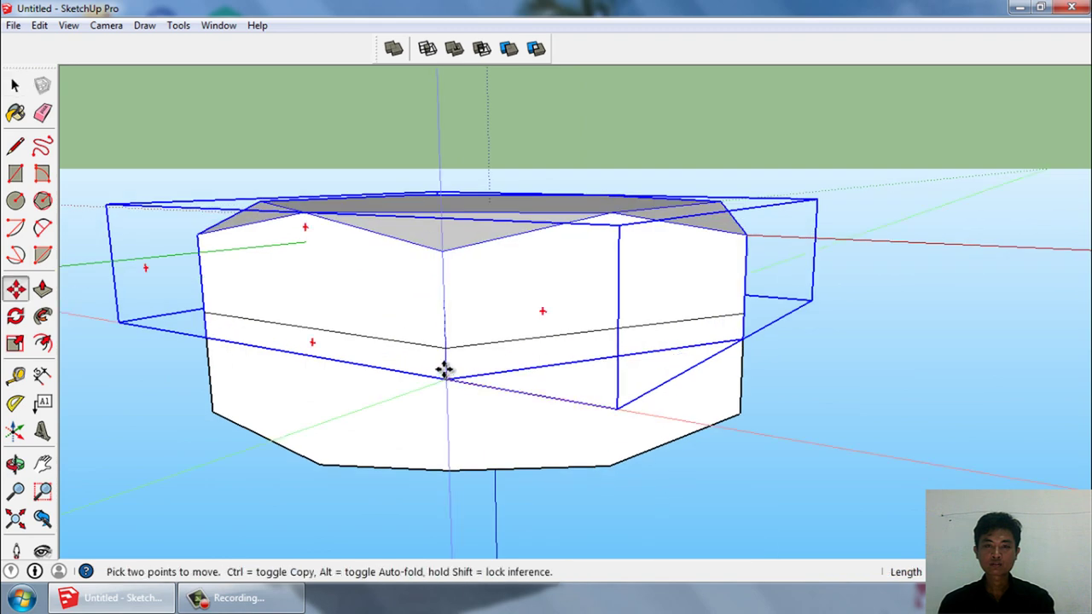
left_click(444, 371)
left_click(441, 349)
key("space")
left_click(752, 506)
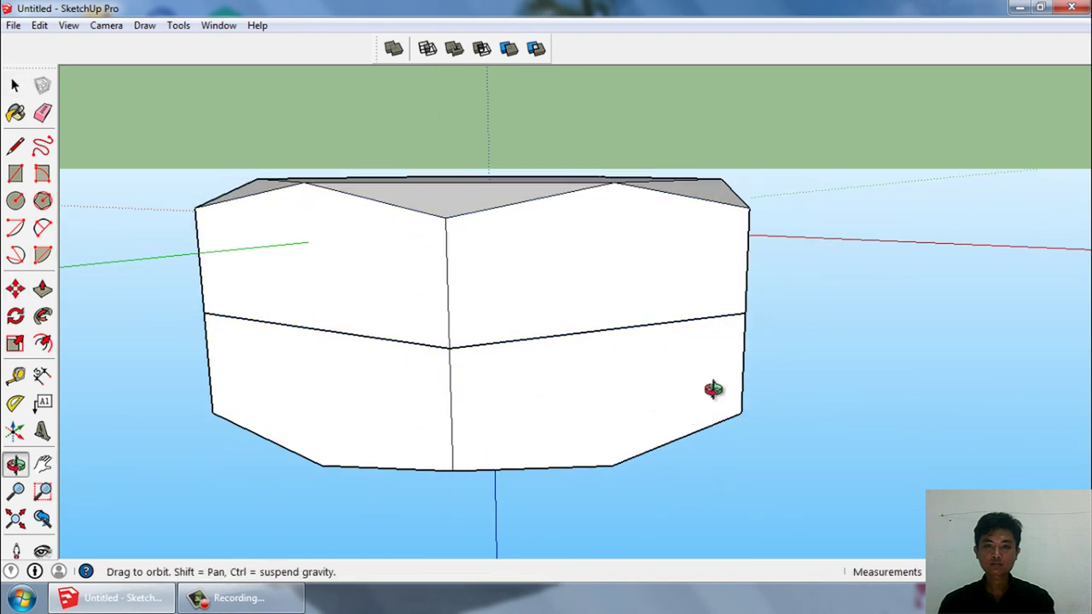
middle_click_drag(712, 390, 649, 384)
left_click(15, 376)
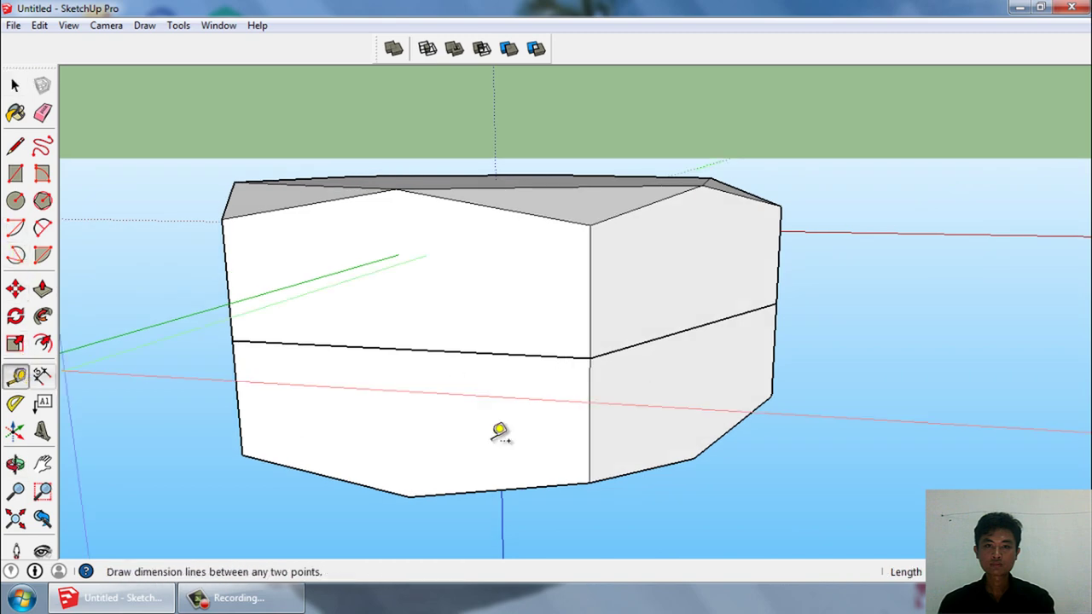
- Explode the head group above the threaded shank into loose geometry
left_click(589, 483)
key("space")
scroll(666, 275, "down", 2)
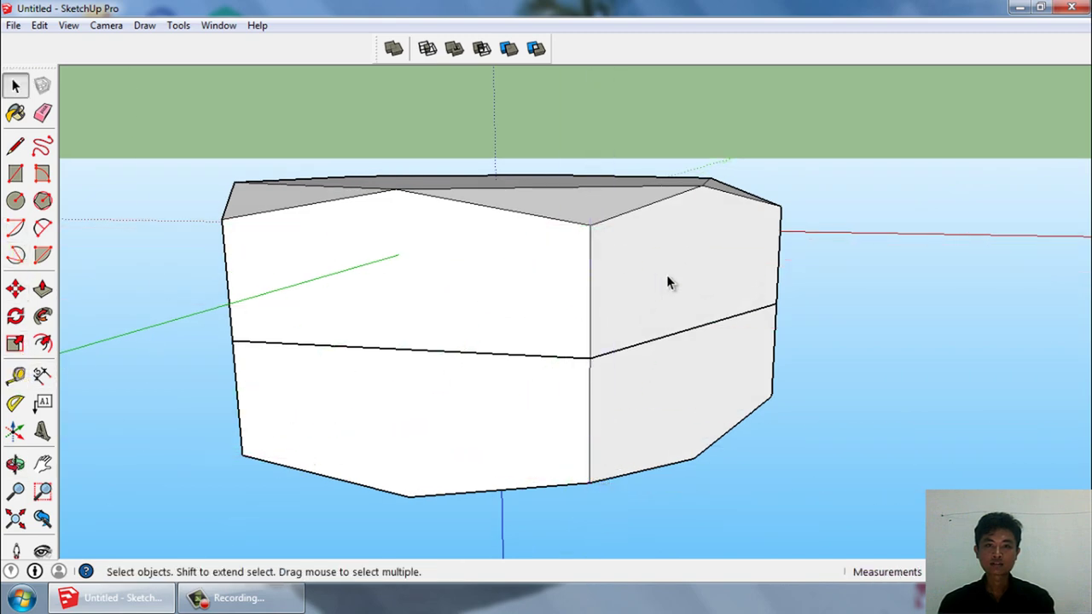
middle_click_drag(666, 274, 309, 250)
scroll(310, 251, "down", 3)
mouse_move(629, 334)
middle_mouse_down()
mouse_move(339, 339)
mouse_move(352, 335)
middle_mouse_up()
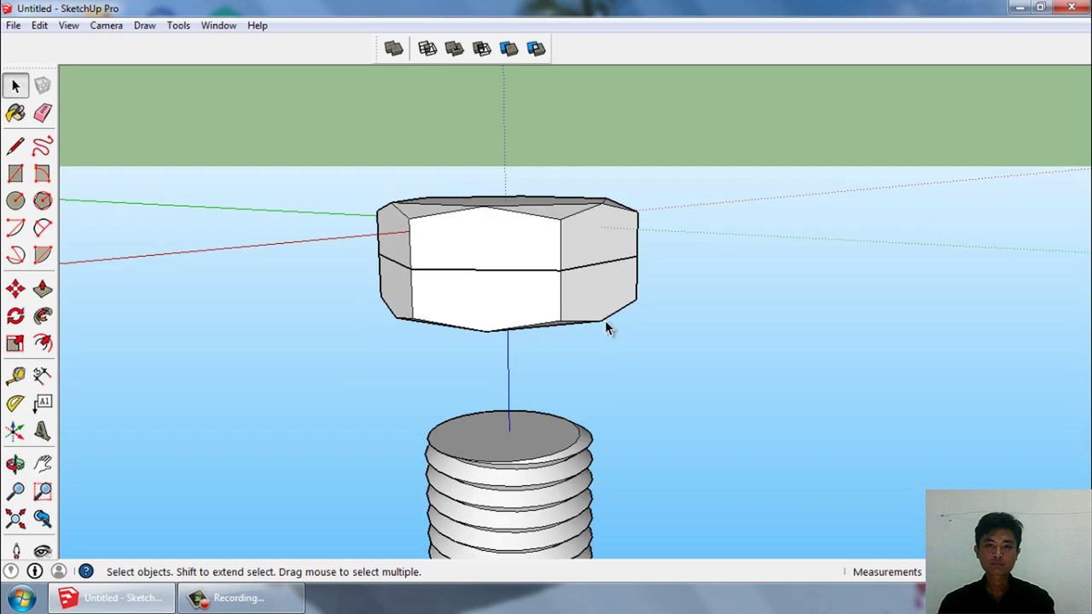
middle_click_drag(633, 270, 495, 370)
scroll(628, 268, "down", 2)
middle_click_drag(628, 268, 651, 210)
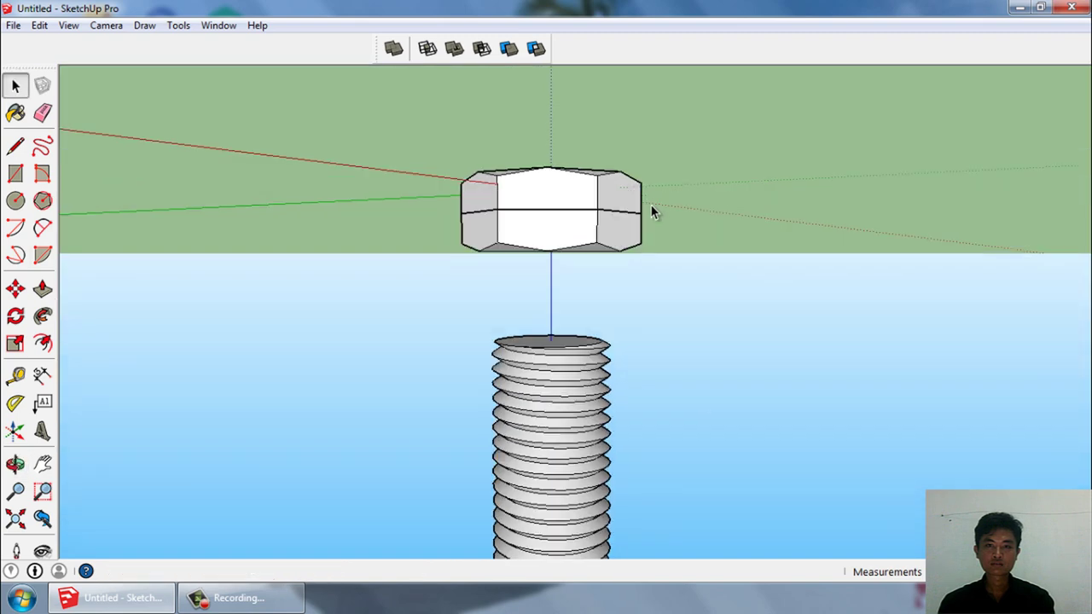
scroll(570, 289, "down", 2)
mouse_move(614, 415)
middle_mouse_down()
mouse_move(622, 373)
mouse_move(577, 239)
middle_mouse_up()
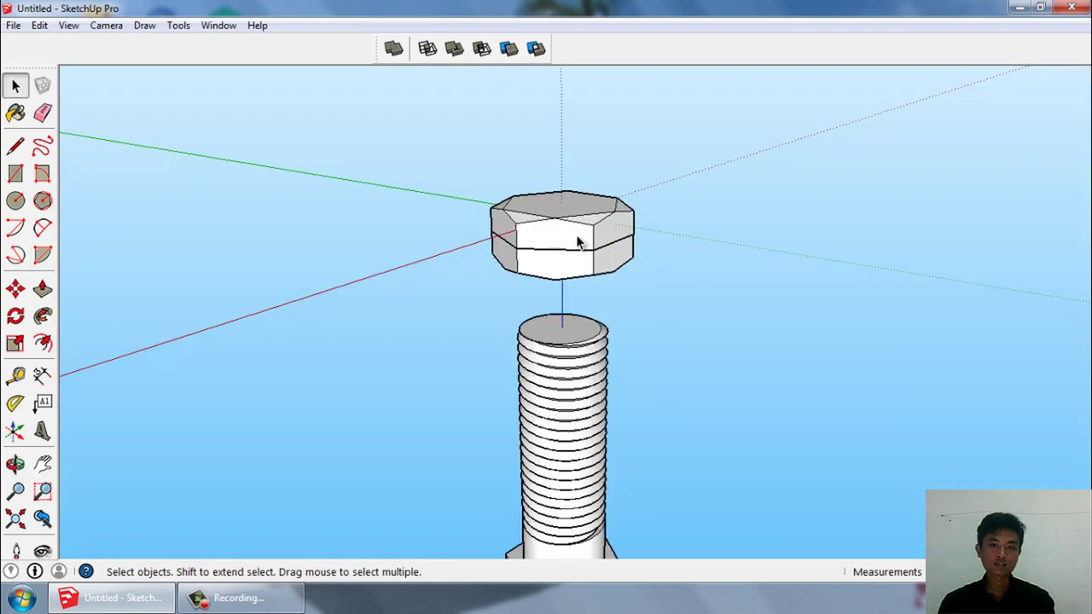
scroll(572, 273, "up", 2)
scroll(567, 274, "up", 2)
scroll(567, 274, "up", 1)
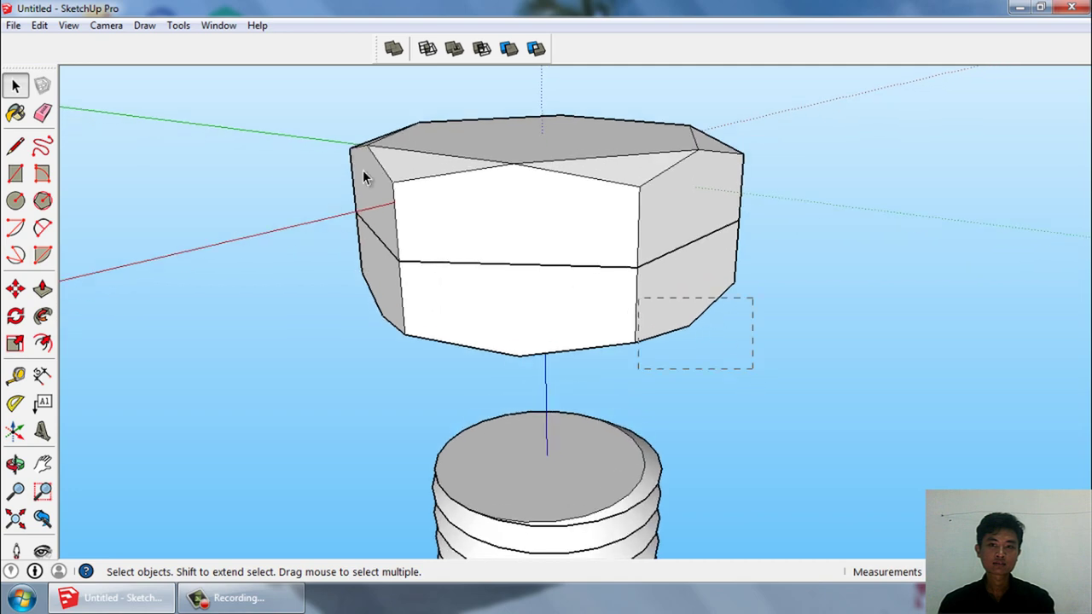
right_click(503, 206)
left_click(555, 294)
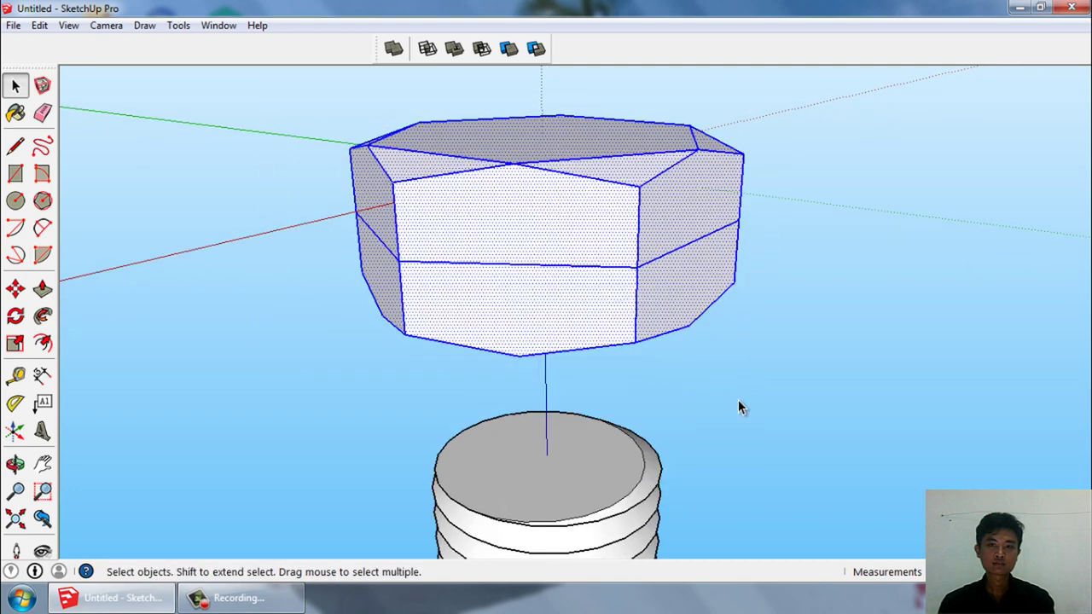
left_click(738, 399)
- Erase the middle seam edges across the head's left and front side faces
left_click(590, 268)
key("Delete")
scroll(555, 264, "up", 1)
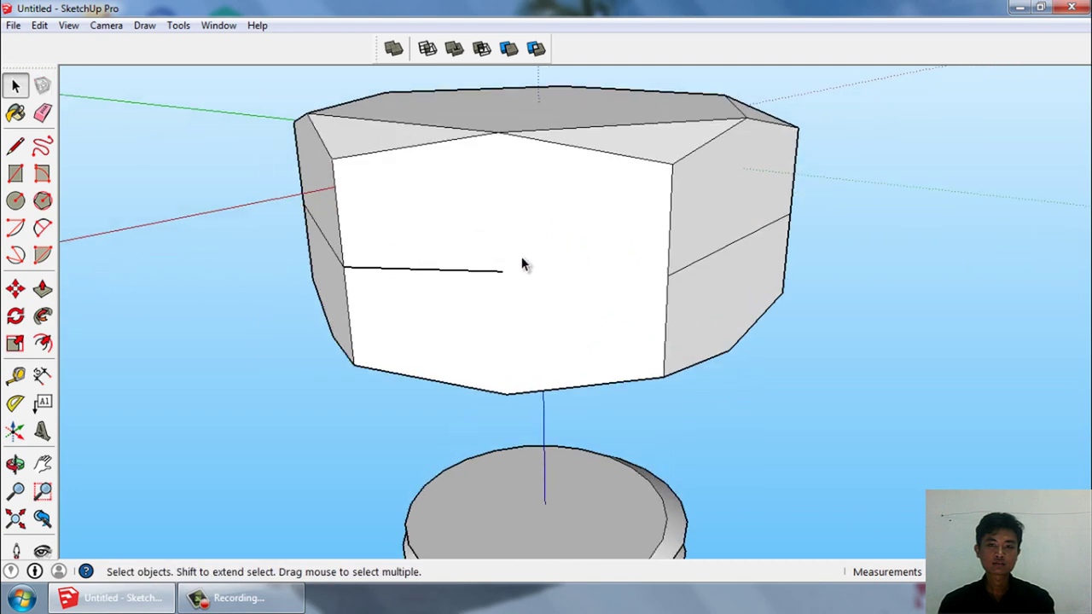
left_click(465, 271)
left_click(465, 270)
key("Delete")
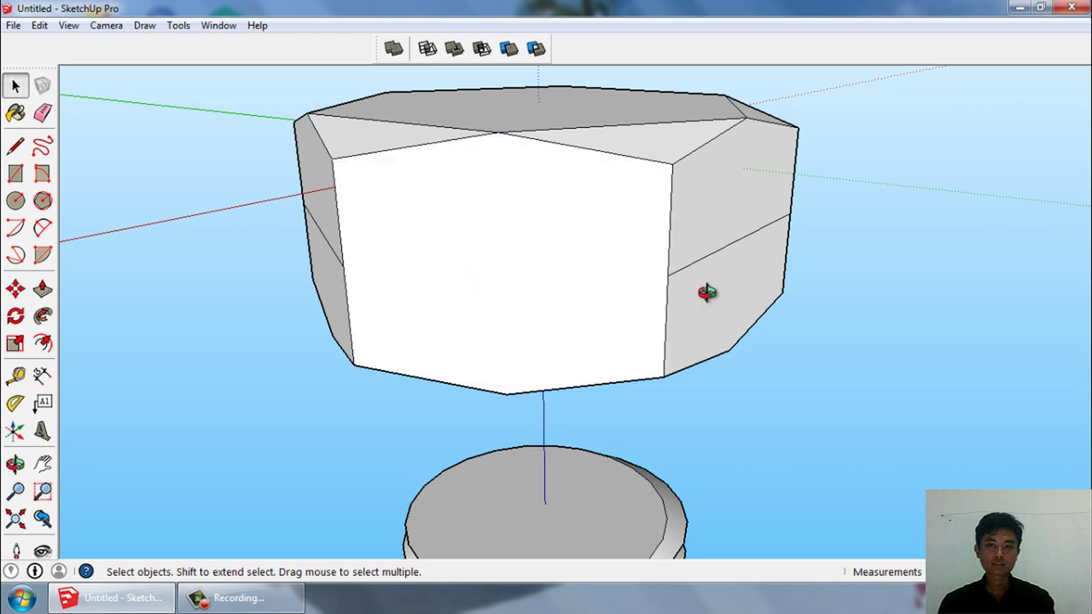
middle_click_drag(465, 278, 545, 251)
scroll(545, 256, "up", 2)
left_click(544, 265)
left_click(545, 272)
key("Delete")
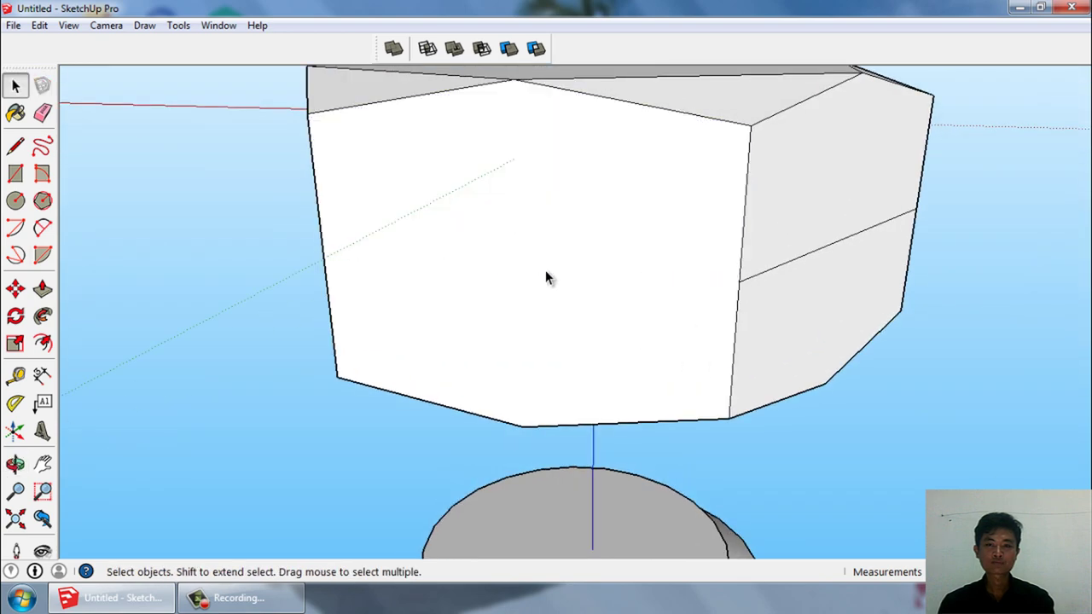
- Erase the seam across the head's right side face
left_click(767, 271)
middle_click_drag(683, 334, 586, 335)
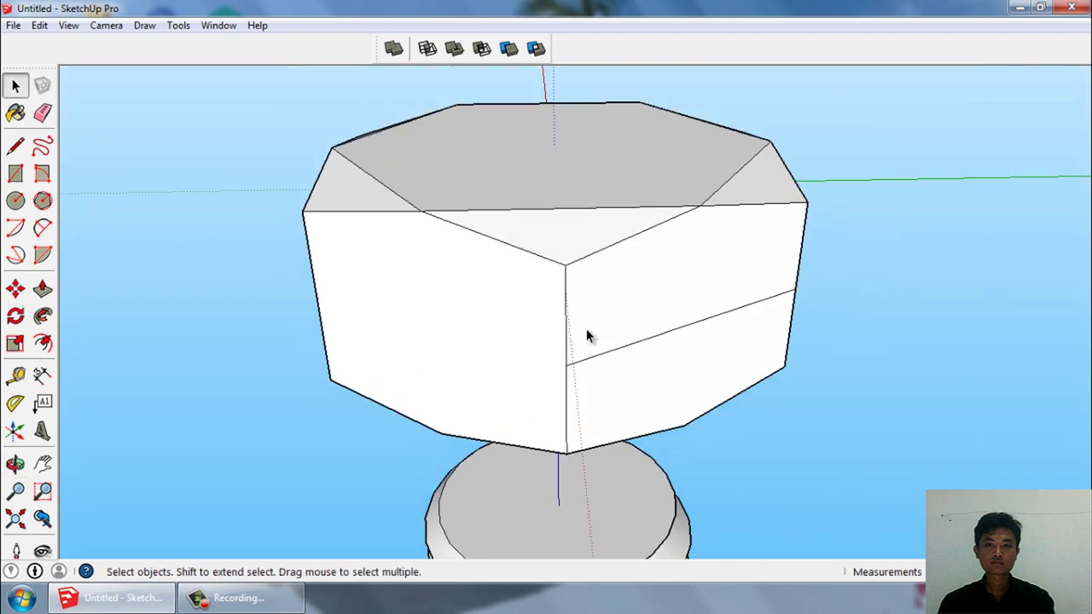
middle_click_drag(755, 341, 458, 359)
scroll(703, 333, "up", 2)
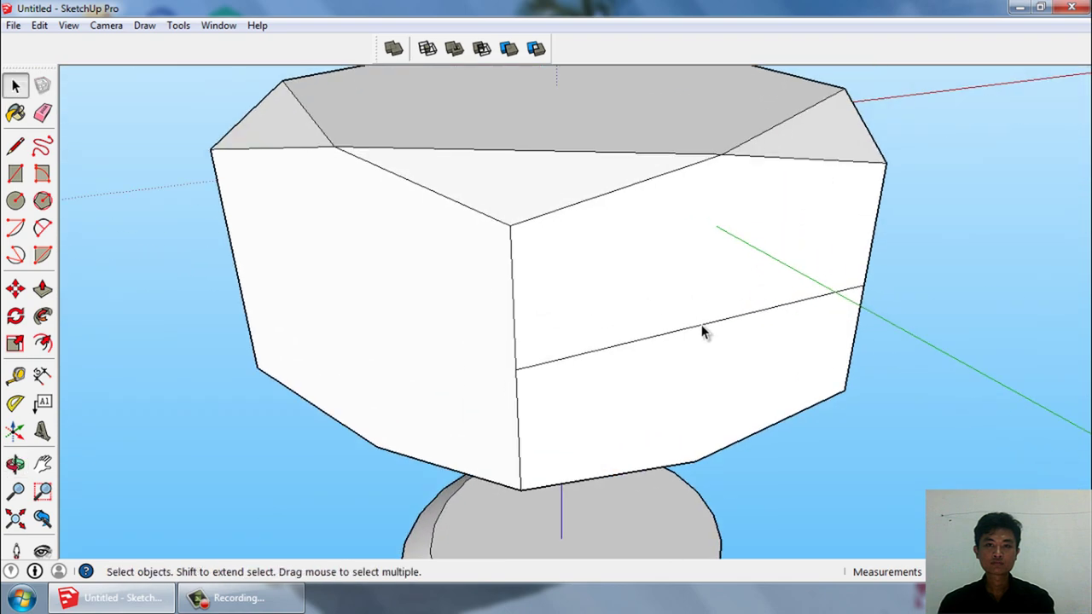
mouse_move(682, 339)
middle_mouse_down()
mouse_move(617, 324)
mouse_move(720, 327)
middle_mouse_up()
left_click(720, 329)
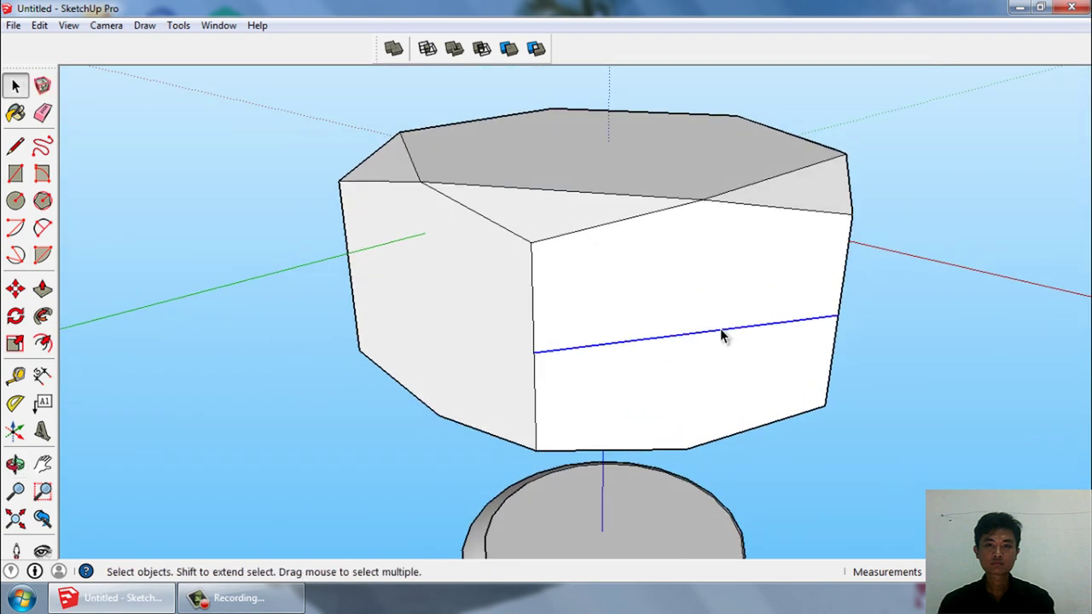
key("Delete")
middle_click_drag(481, 332, 600, 319)
scroll(623, 337, "down", 3)
middle_click_drag(644, 354, 677, 251)
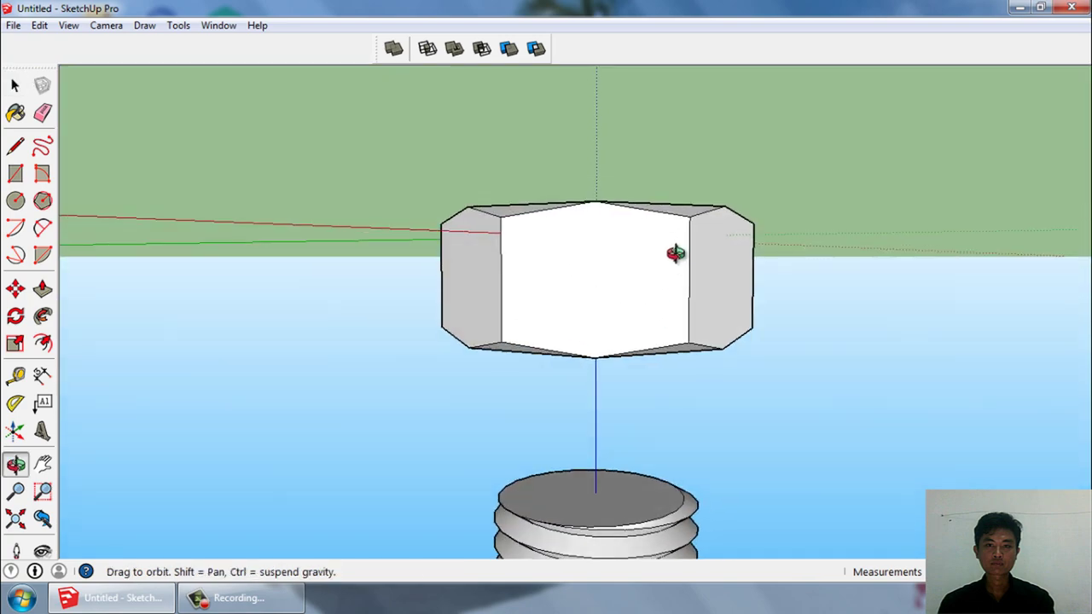
- Turn the cleaned head geometry into a component
triple_click(567, 327)
key("g")
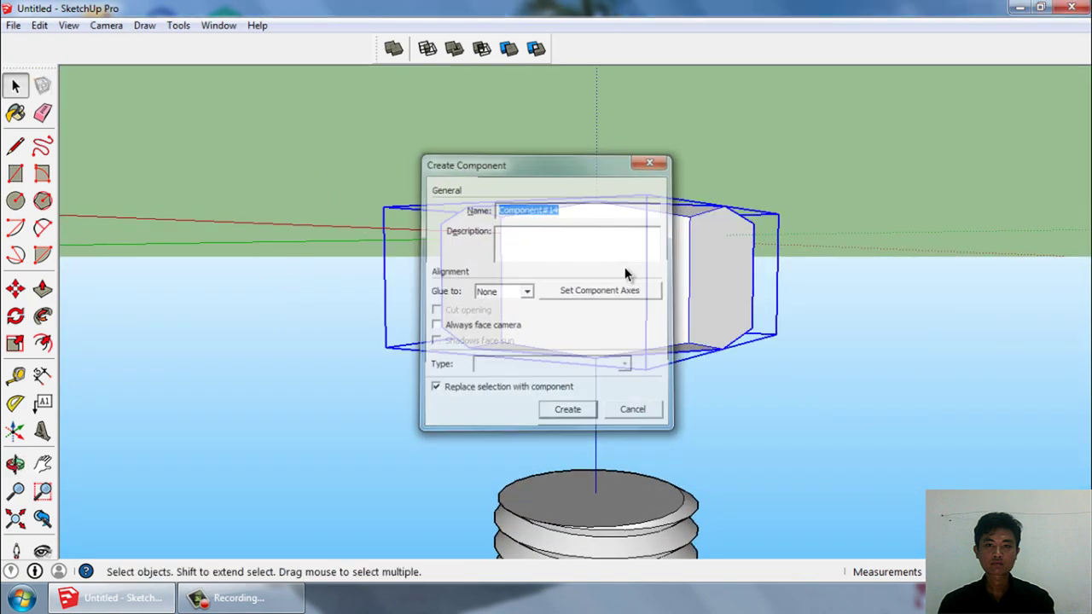
left_click(565, 407)
- Move the hex nut down the blue axis onto the bolt's threaded shank
middle_click_drag(566, 407, 578, 456)
scroll(546, 426, "down", 3)
mouse_move(512, 393)
middle_mouse_down()
mouse_move(580, 250)
mouse_move(569, 306)
middle_mouse_up()
scroll(569, 239, "down", 2)
scroll(568, 306, "up", 2)
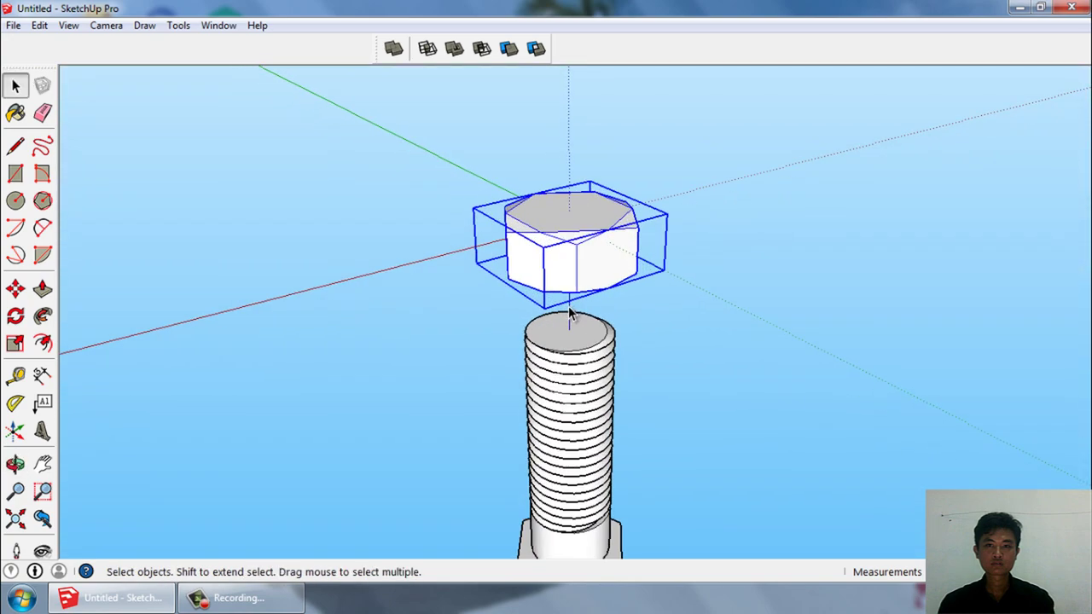
scroll(540, 344, "up", 2)
scroll(540, 344, "up", 2)
scroll(556, 277, "up", 2)
scroll(555, 280, "up", 1)
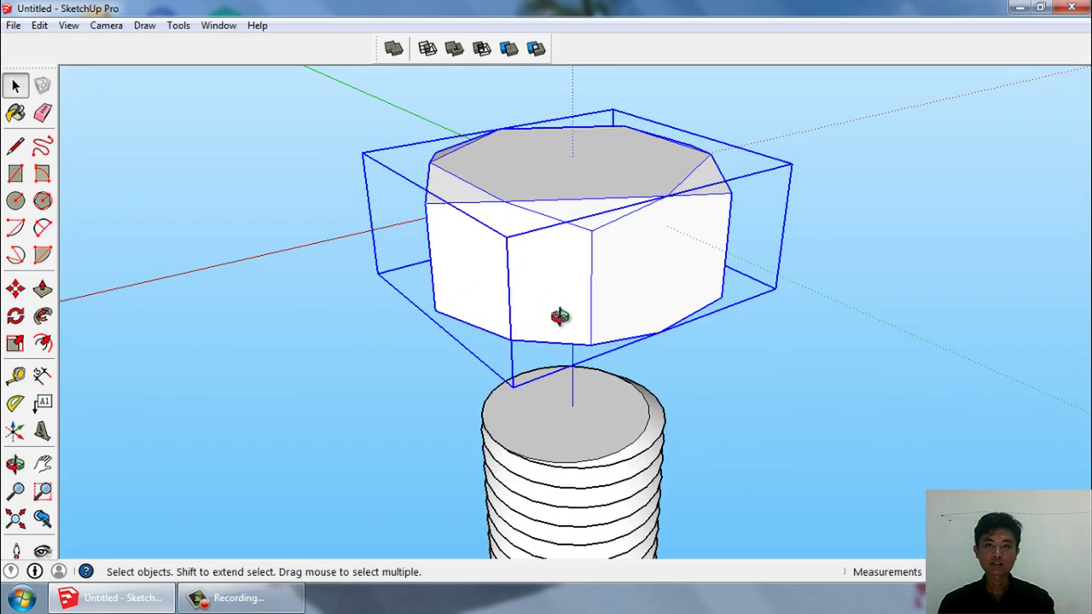
mouse_move(561, 316)
middle_mouse_down()
mouse_move(570, 243)
mouse_move(581, 273)
middle_mouse_up()
key("m")
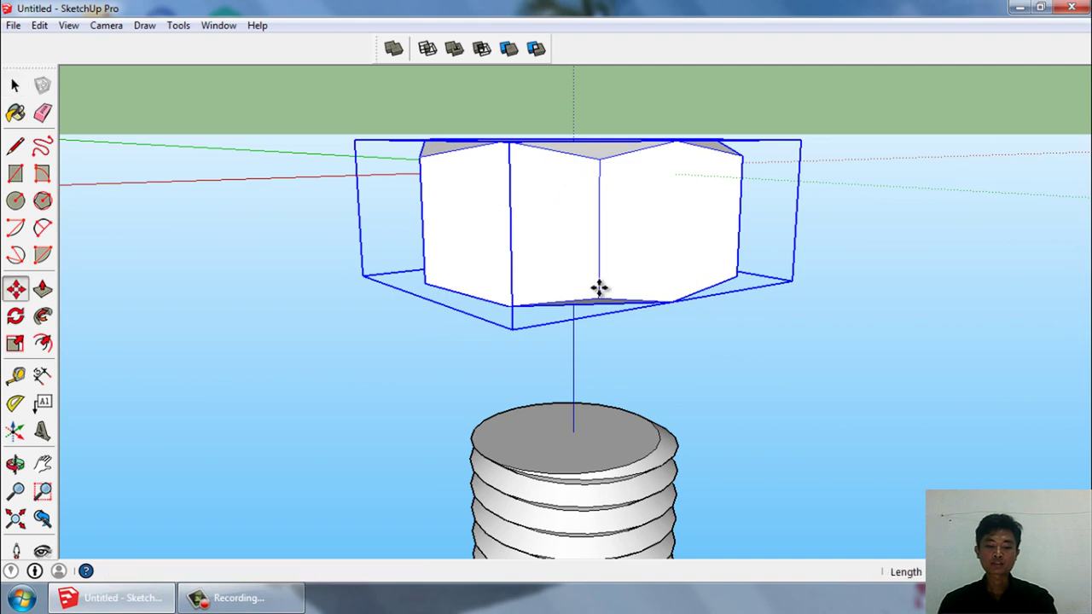
left_click(603, 298)
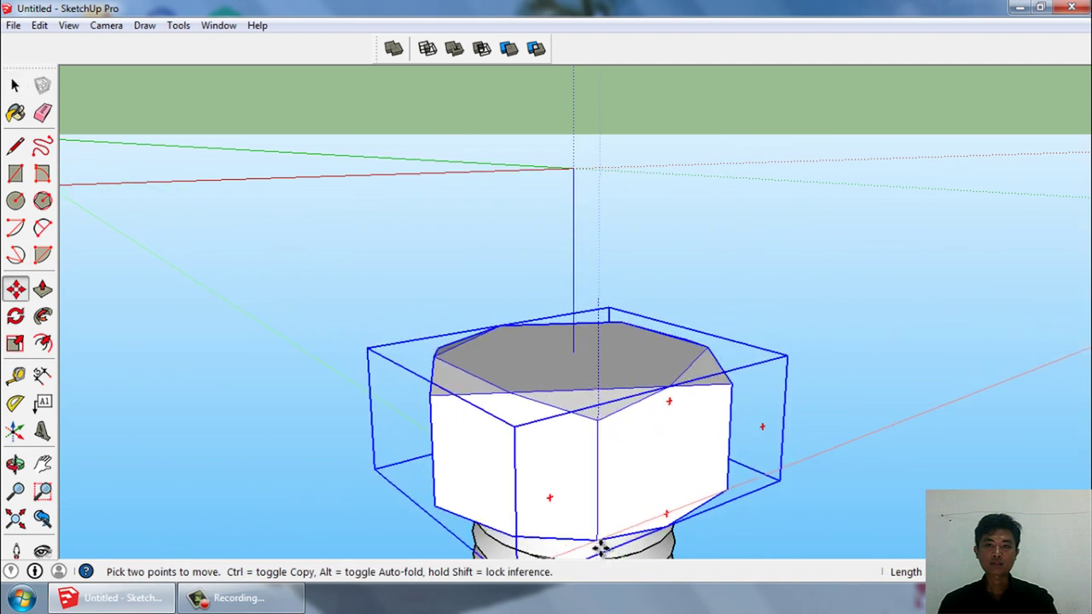
scroll(567, 341, "down", 3)
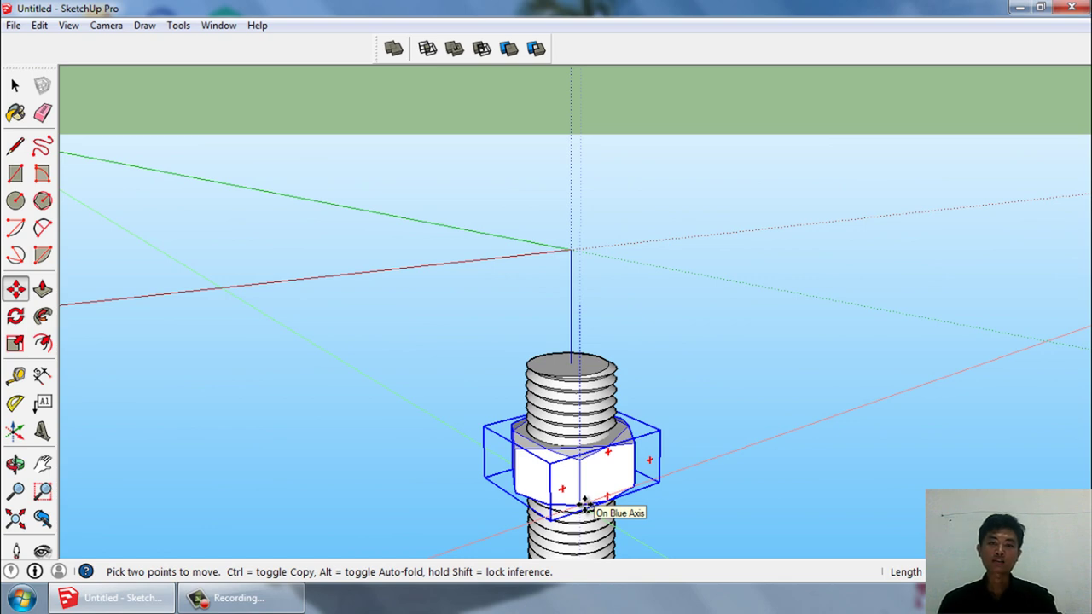
left_click(585, 505)
key("space")
scroll(717, 384, "down", 3)
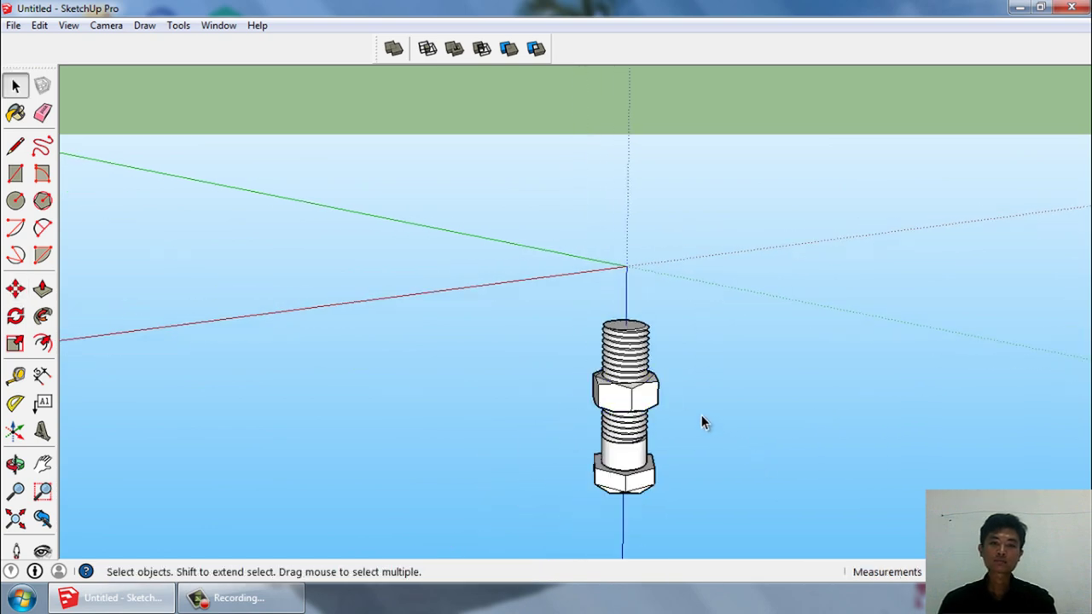
- Trim the nut with the threaded shank to cut matching threads into it
scroll(701, 418, "up", 2)
left_click(585, 324)
scroll(585, 256, "up", 2)
scroll(586, 256, "up", 1)
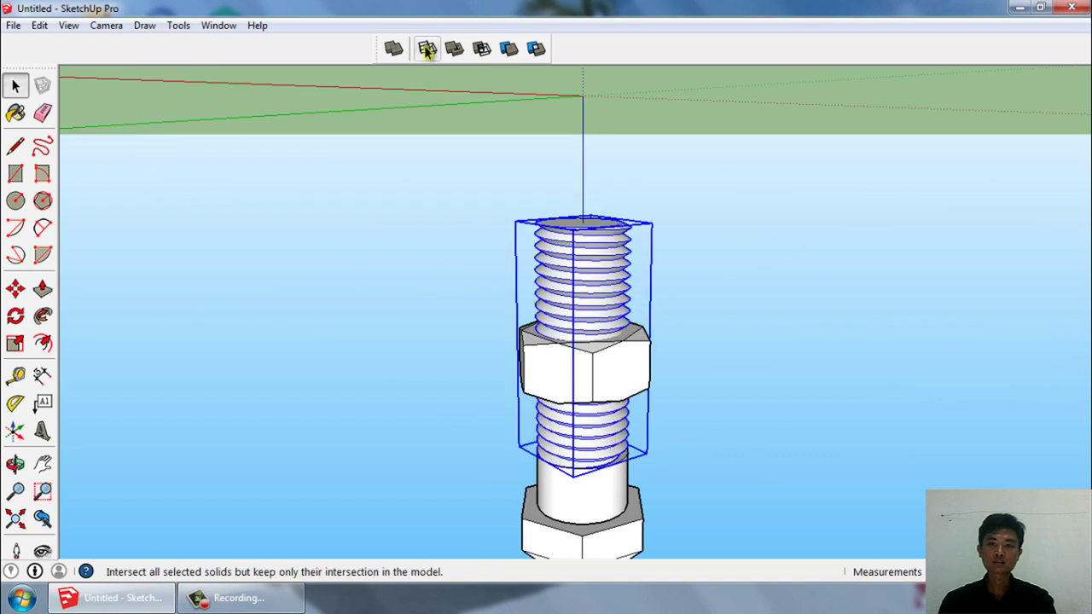
left_click(508, 48)
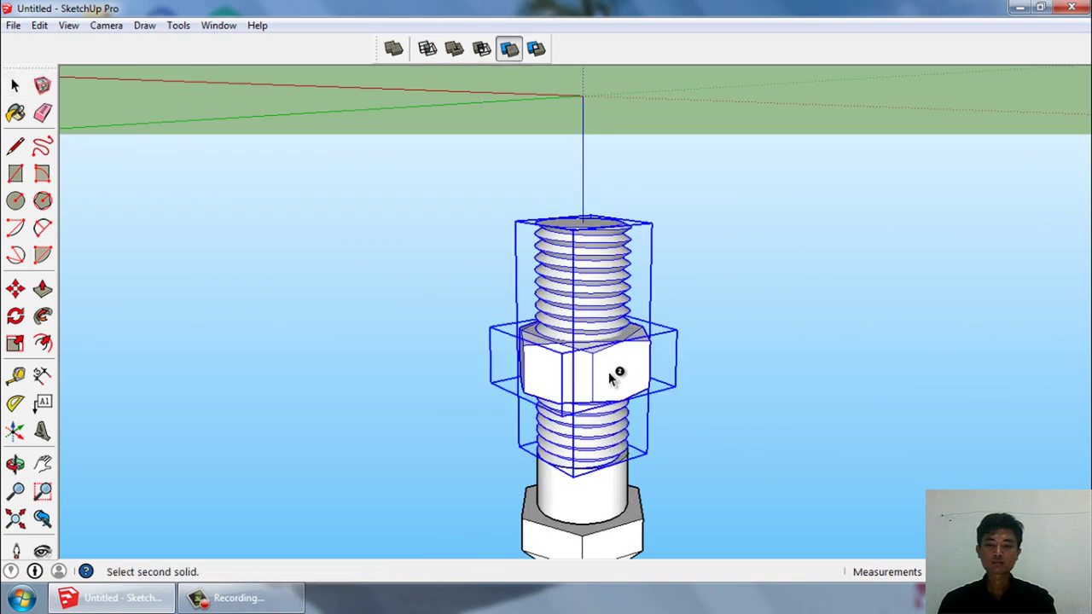
left_click(608, 375)
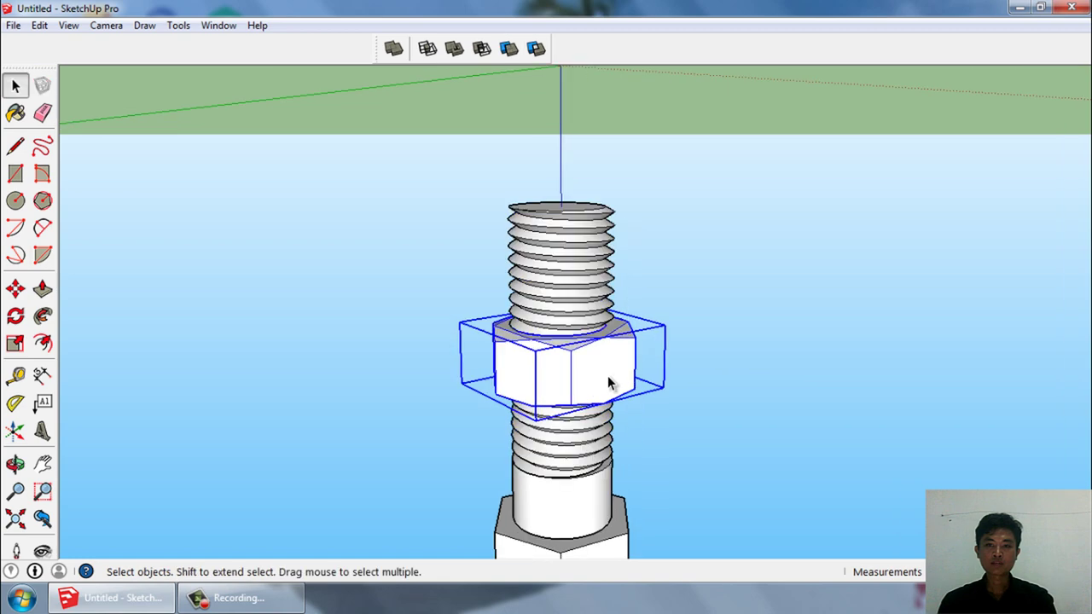
left_click(726, 446)
- Lift the threaded nut up the blue axis to float above the bolt's tip
scroll(612, 340, "up", 2)
scroll(612, 340, "up", 2)
mouse_move(612, 340)
middle_mouse_down()
mouse_move(619, 381)
mouse_move(592, 433)
middle_mouse_up()
scroll(618, 381, "down", 2)
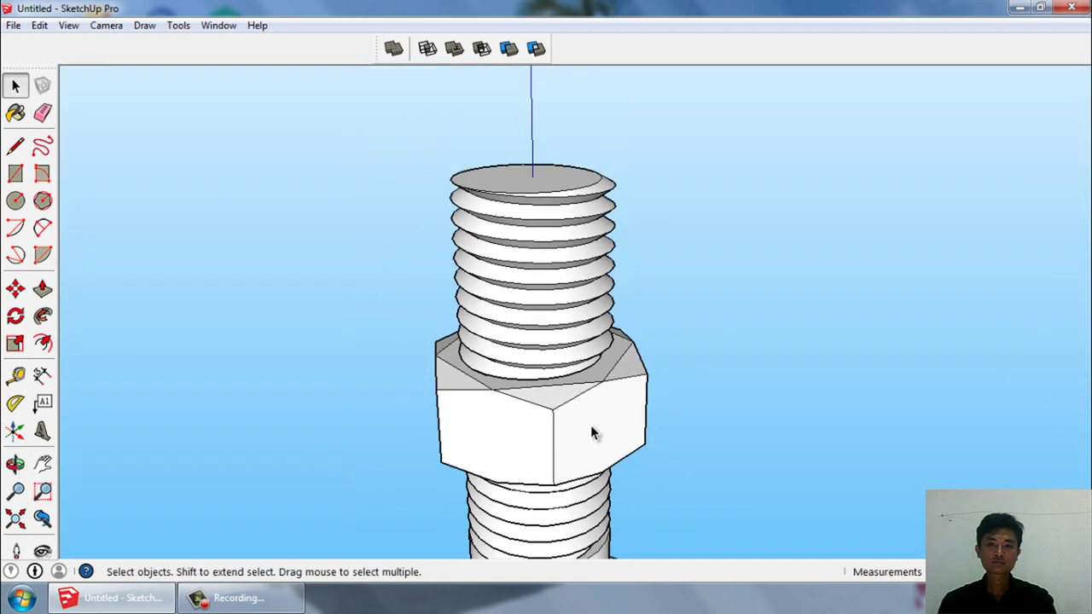
left_click(593, 433)
key("m")
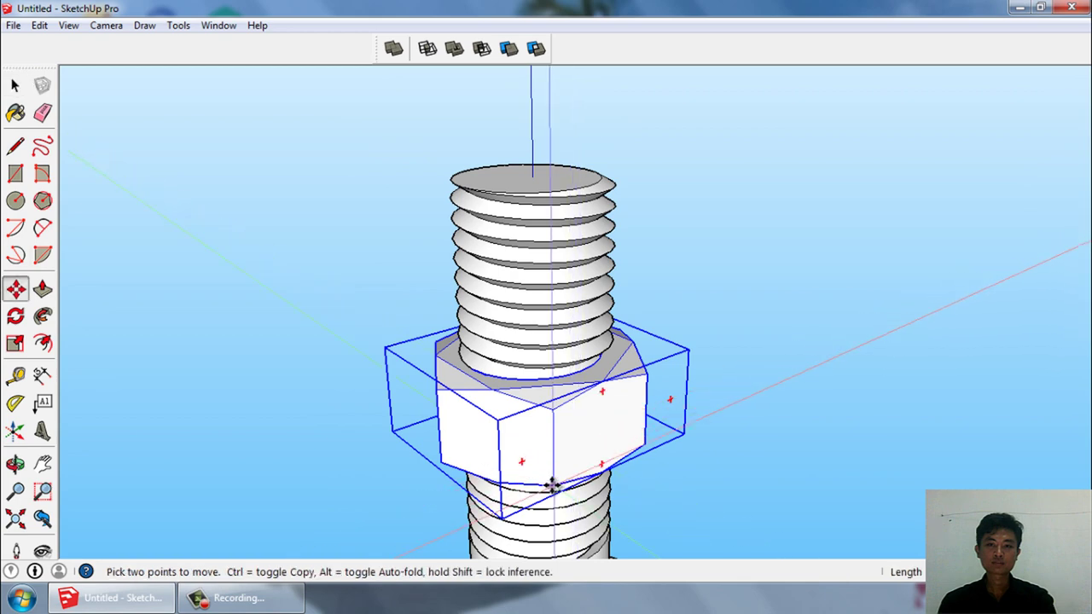
left_click(551, 376)
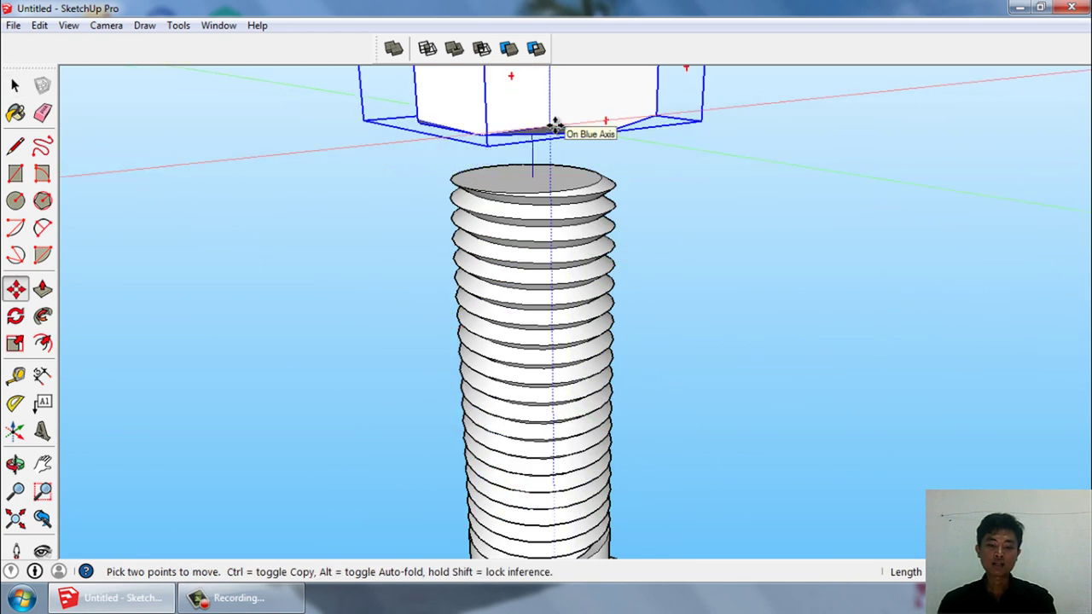
left_click(553, 68)
key("space")
scroll(736, 328, "down", 3)
mouse_move(674, 459)
middle_mouse_down()
mouse_move(677, 388)
mouse_move(622, 285)
middle_mouse_up()
scroll(622, 285, "up", 3)
scroll(597, 359, "up", 3)
middle_click_drag(598, 359, 573, 427)
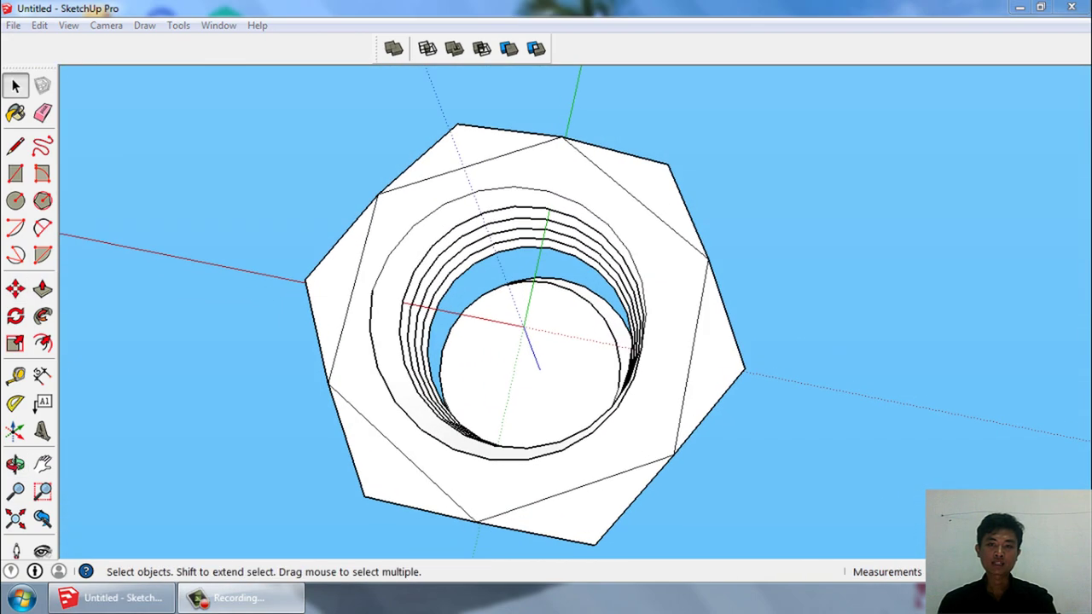
scroll(804, 384, "down", 2)
mouse_move(794, 334)
middle_mouse_down()
mouse_move(789, 500)
mouse_move(645, 178)
mouse_move(672, 363)
mouse_move(611, 317)
middle_mouse_up()
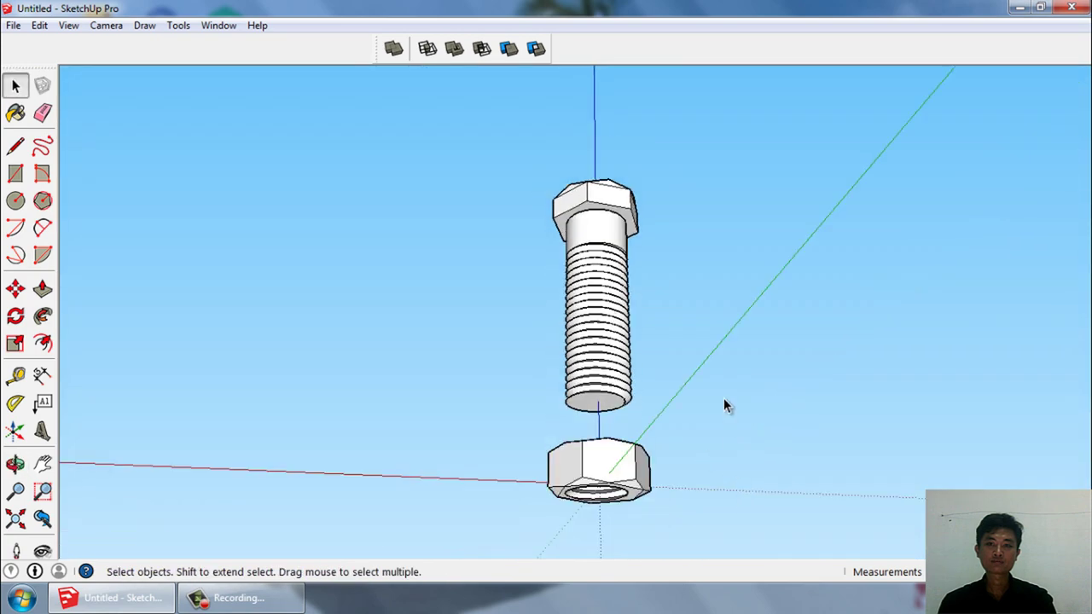
middle_click_drag(724, 406, 644, 577)
scroll(641, 476, "up", 1)
scroll(640, 475, "up", 1)
scroll(638, 480, "up", 1)
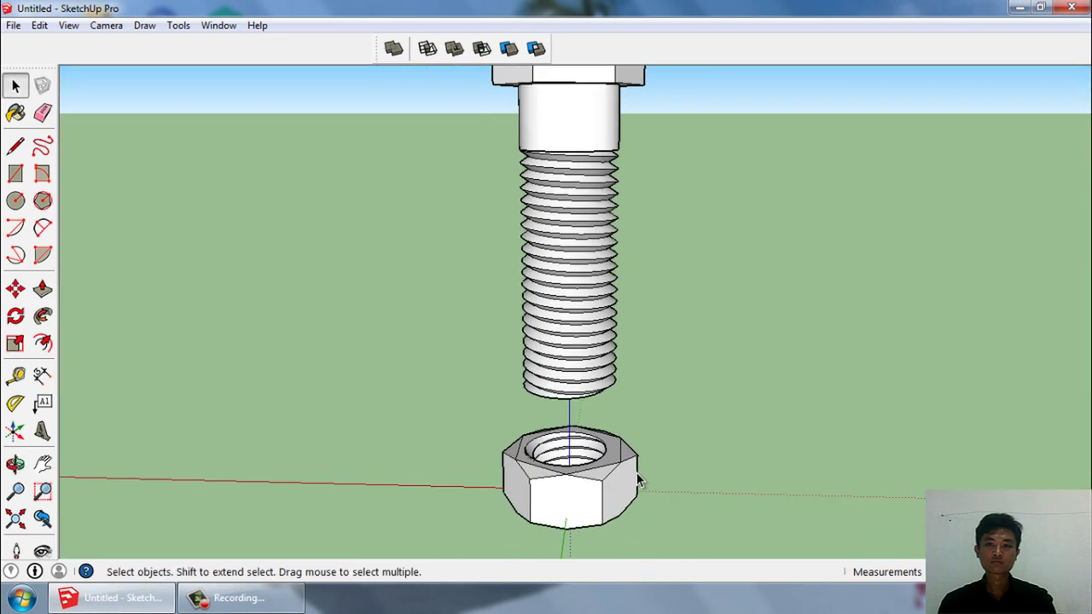
scroll(638, 480, "down", 1)
mouse_move(648, 487)
middle_mouse_down()
mouse_move(698, 492)
mouse_move(646, 357)
middle_mouse_up()
scroll(583, 247, "up", 2)
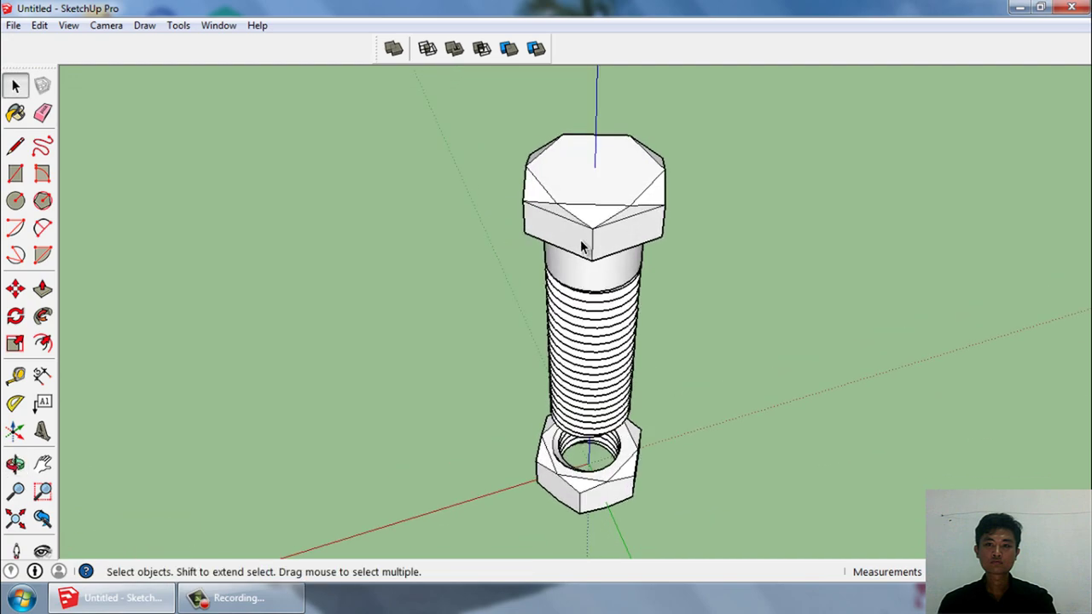
middle_click_drag(582, 247, 691, 151)
scroll(674, 175, "down", 1)
- Open the bolt head group for editing from a level side view
mouse_move(658, 200)
middle_mouse_down()
mouse_move(765, 133)
mouse_move(687, 165)
middle_mouse_up()
scroll(660, 177, "up", 2)
left_click(662, 174)
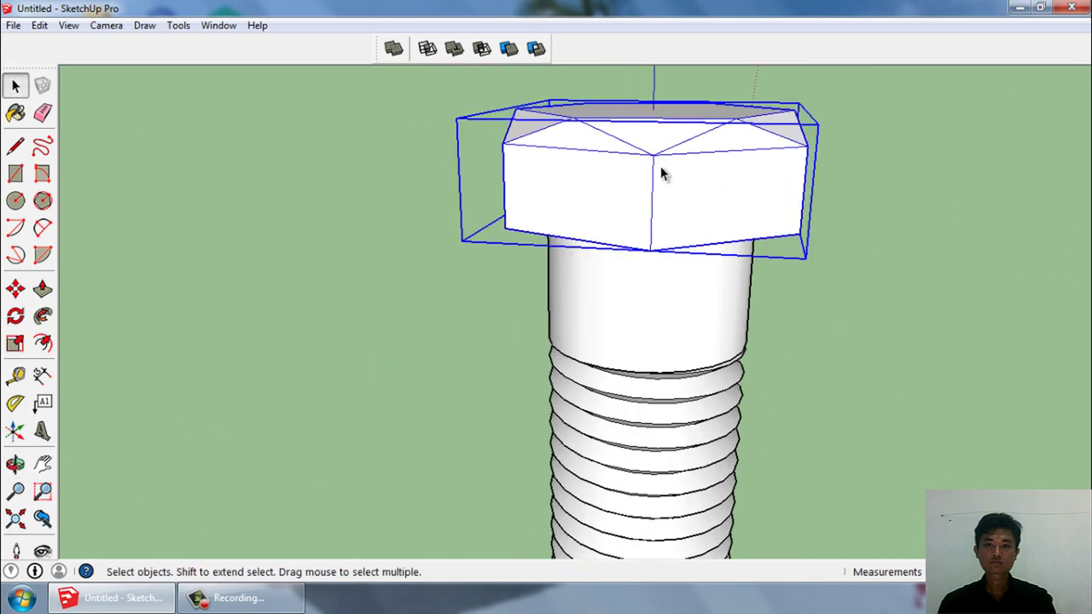
scroll(662, 174, "up", 1)
double_click(706, 173)
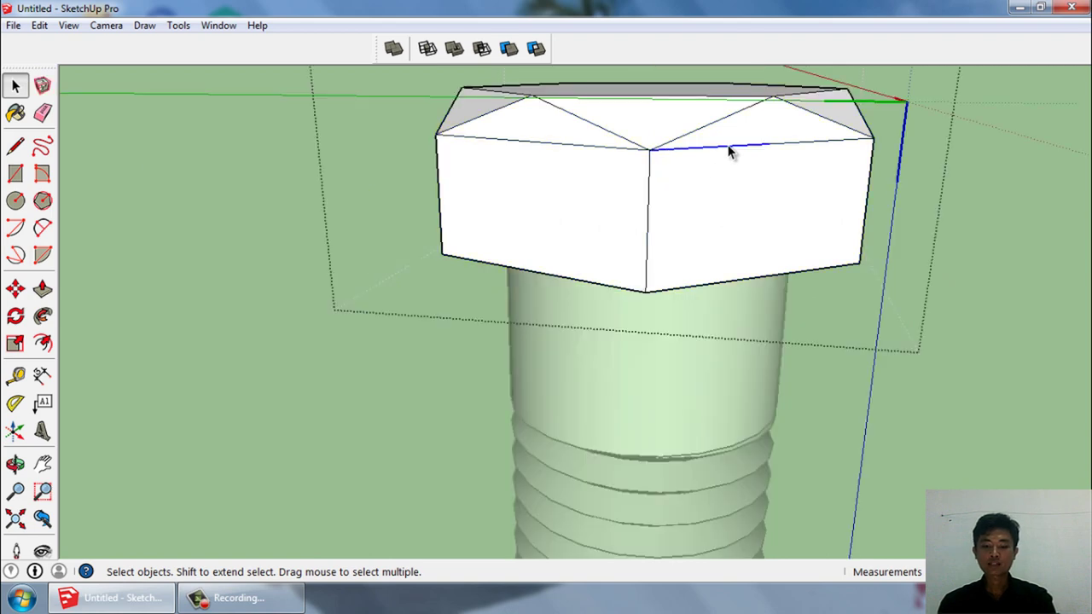
- Erase the stray diagonal edges crossing the bolt head's front side faces
mouse_move(872, 158)
middle_mouse_down()
mouse_move(790, 207)
mouse_move(668, 232)
middle_mouse_up()
left_click(667, 227)
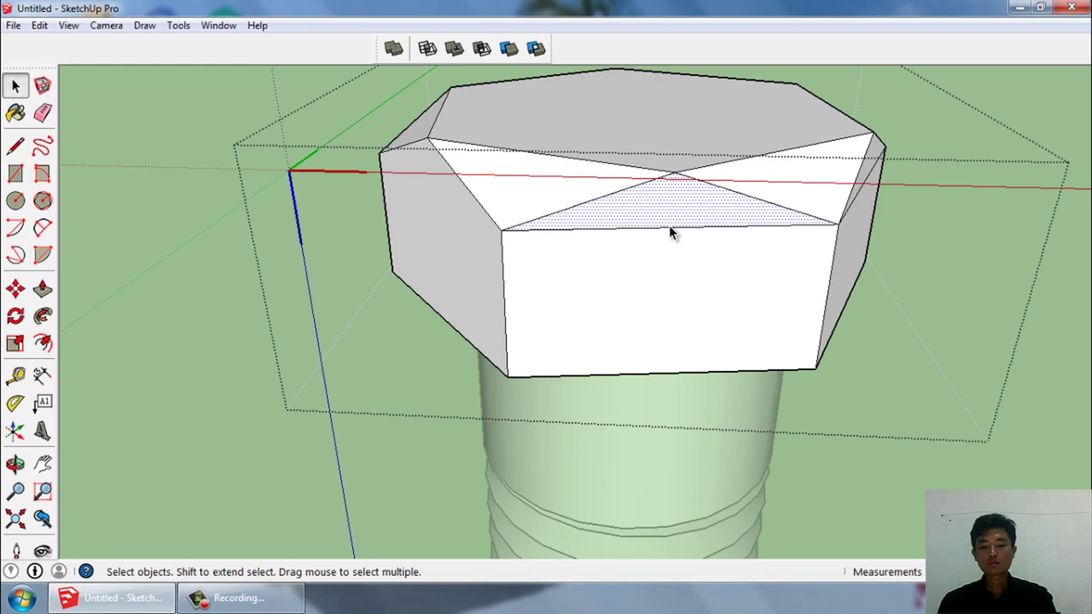
left_click(669, 226)
left_click(665, 228)
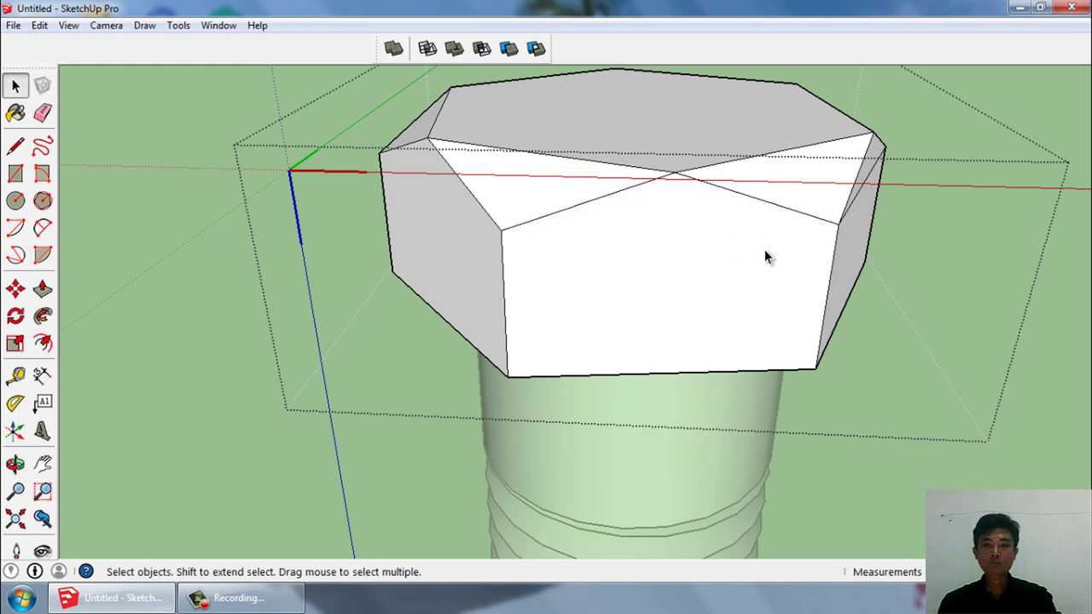
middle_click_drag(765, 250, 446, 312)
scroll(604, 298, "up", 2)
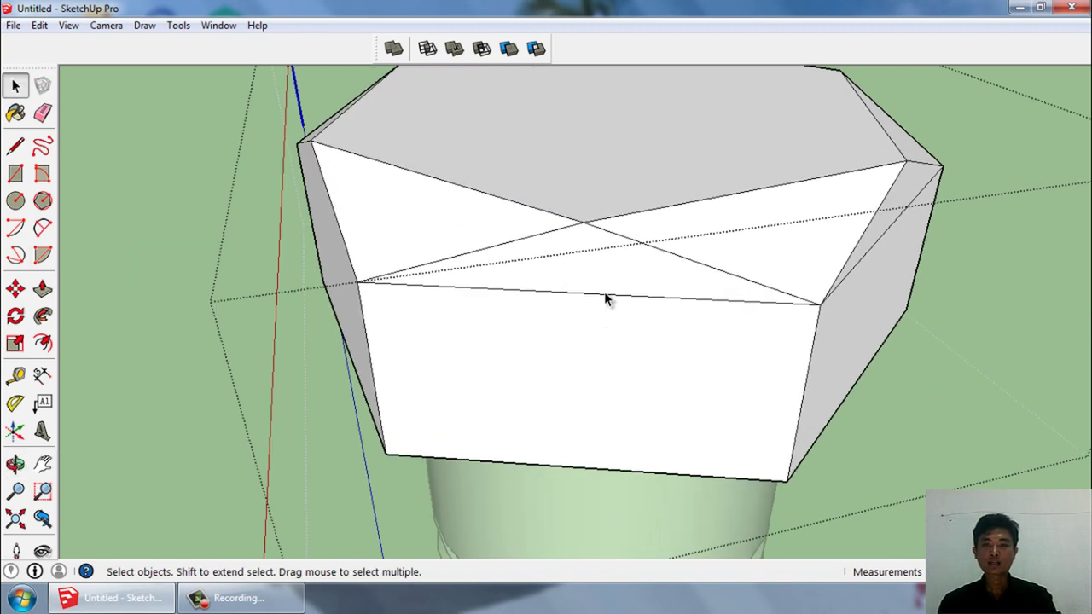
left_click(604, 297)
left_click(604, 297)
key("Delete")
left_click(588, 296)
left_click(580, 297)
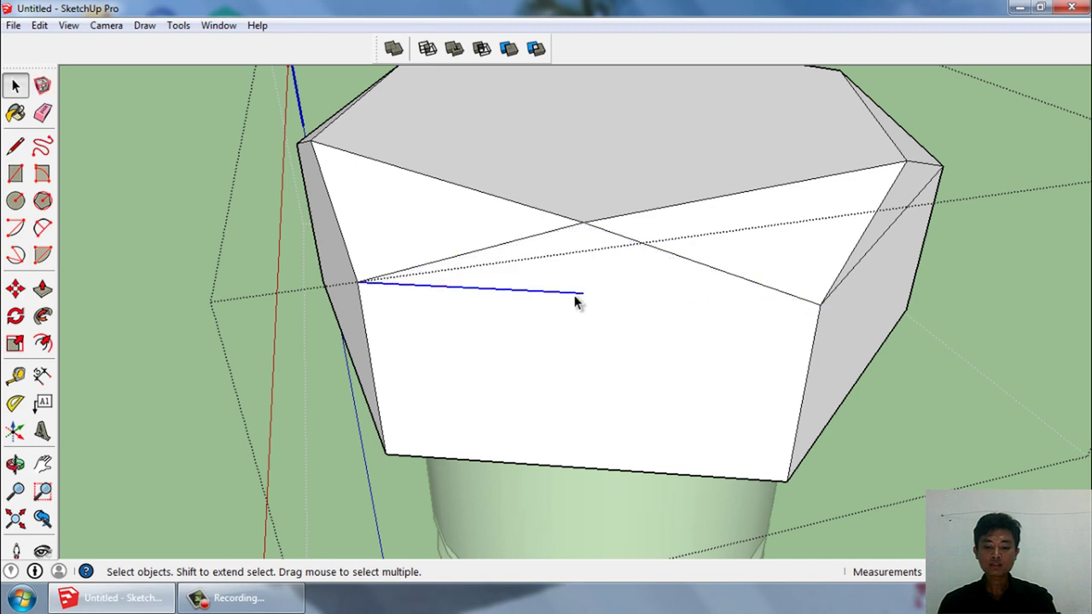
middle_click_drag(794, 294, 395, 329)
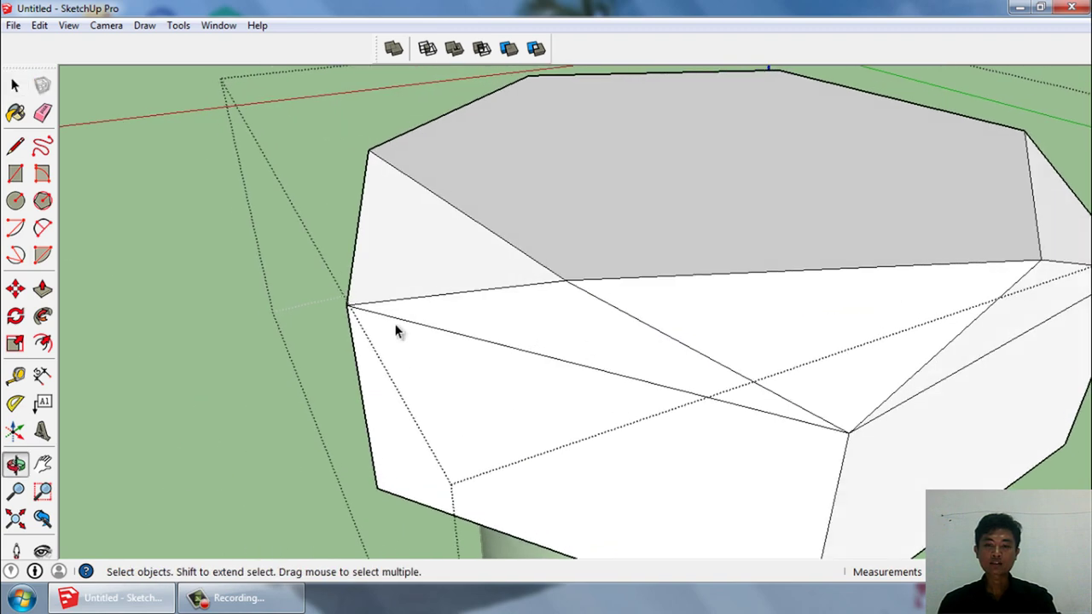
left_click(580, 369)
key("Delete")
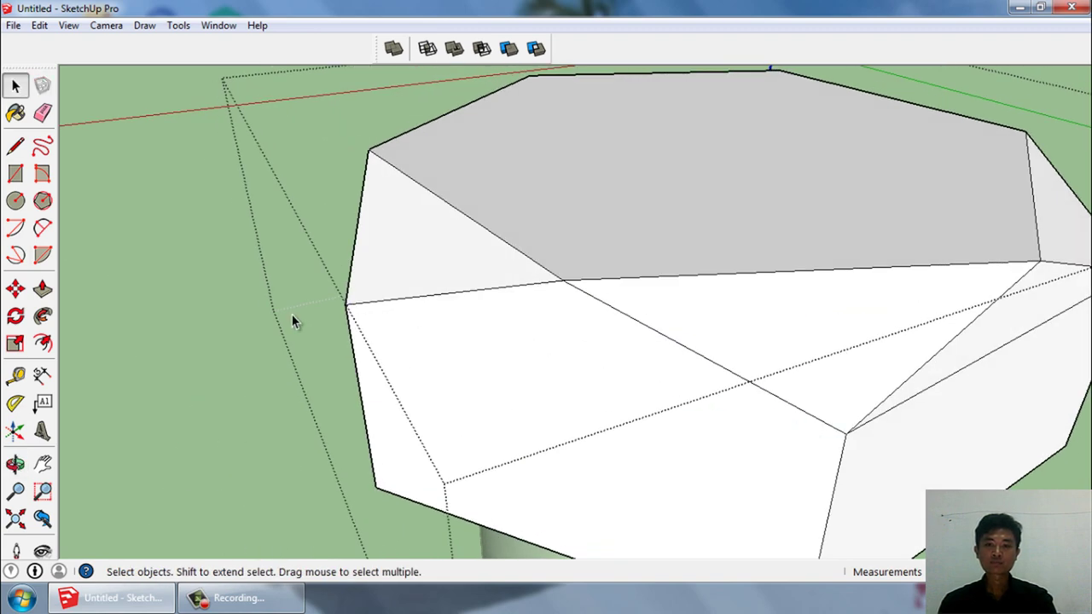
- Erase the remaining stray edges on the other hexagonal side faces of the head
mouse_move(292, 322)
middle_mouse_down()
mouse_move(555, 410)
mouse_move(455, 358)
mouse_move(531, 414)
mouse_move(510, 361)
middle_mouse_up()
left_click(455, 357)
key("Delete")
left_click(410, 351)
key("Delete")
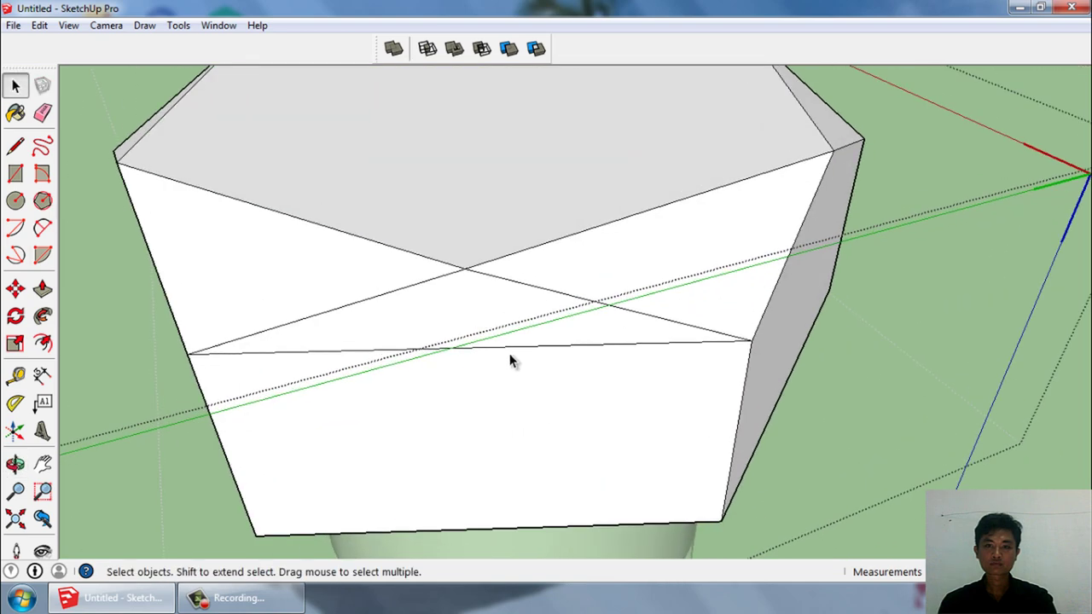
left_click(503, 354)
left_click(503, 354)
key("Delete")
left_click(436, 356)
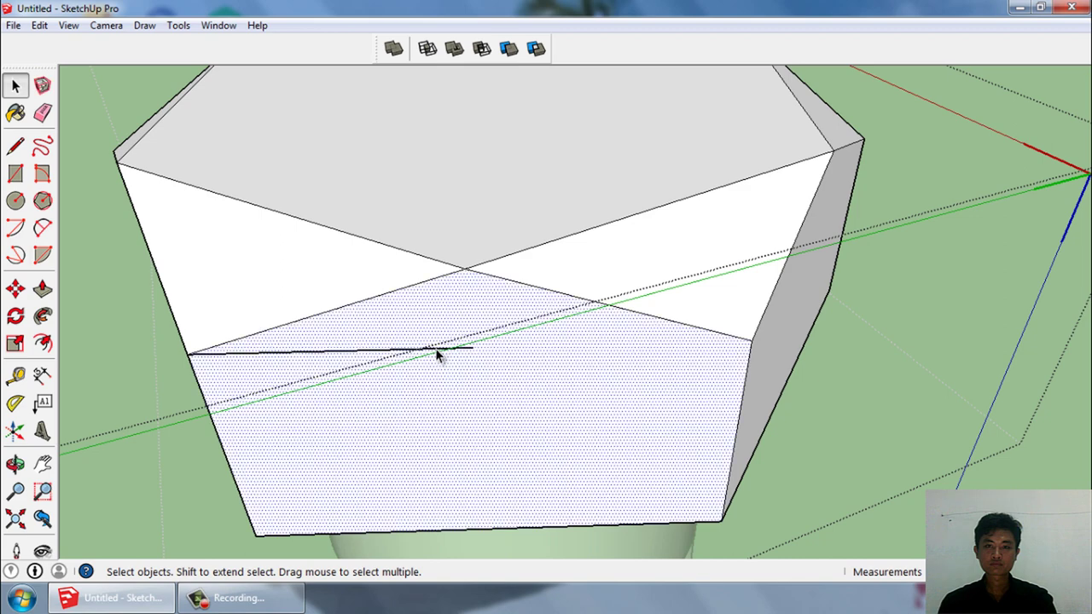
left_click(436, 353)
key("Delete")
mouse_move(787, 345)
middle_mouse_down()
mouse_move(566, 433)
mouse_move(907, 424)
mouse_move(739, 442)
mouse_move(851, 305)
mouse_move(892, 346)
mouse_move(826, 401)
mouse_move(561, 312)
mouse_move(685, 317)
mouse_move(538, 244)
middle_mouse_up()
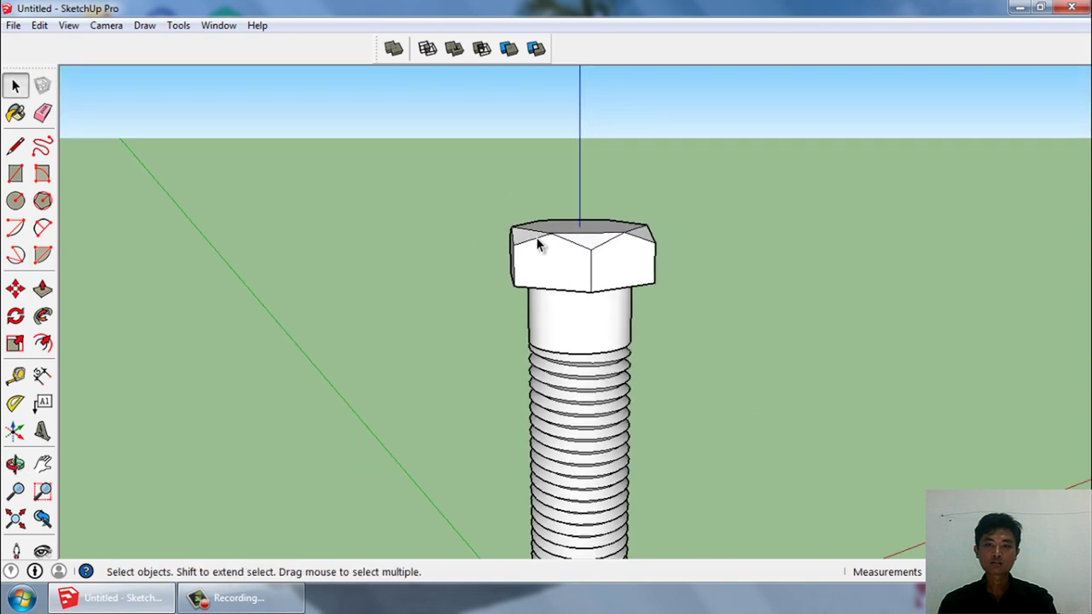
left_click(589, 256)
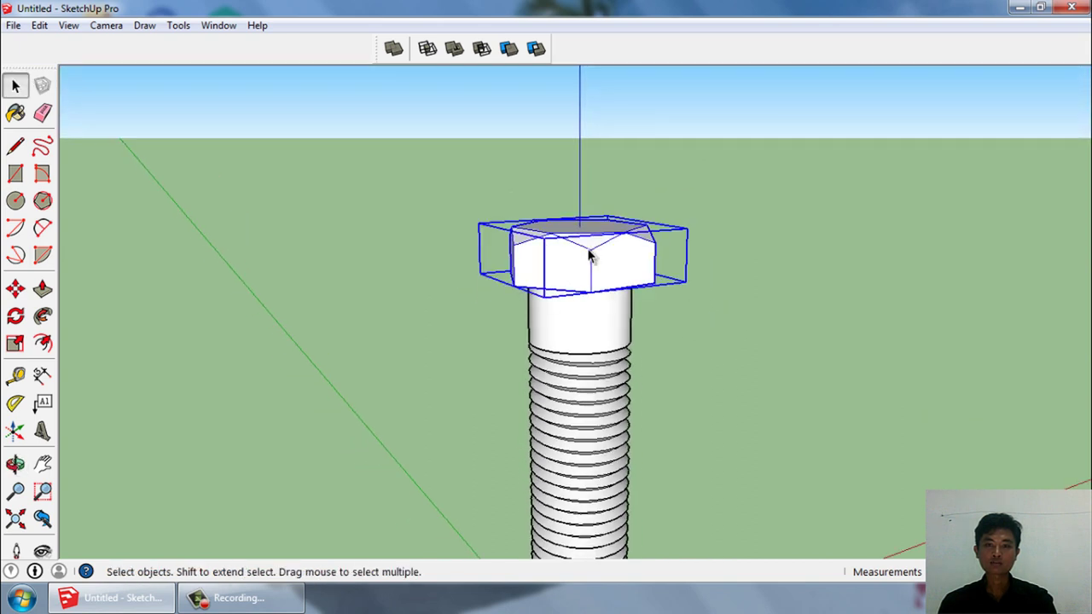
left_click(598, 348)
left_click(923, 370)
mouse_move(923, 370)
middle_mouse_down()
mouse_move(817, 370)
mouse_move(625, 330)
mouse_move(660, 288)
middle_mouse_up()
scroll(550, 322, "up", 2)
scroll(552, 346, "up", 2)
mouse_move(553, 346)
middle_mouse_down()
mouse_move(746, 390)
mouse_move(557, 334)
mouse_move(558, 402)
mouse_move(383, 441)
mouse_move(539, 356)
mouse_move(550, 363)
middle_mouse_up()
scroll(555, 297, "down", 2)
scroll(569, 335, "down", 2)
scroll(603, 333, "up", 2)
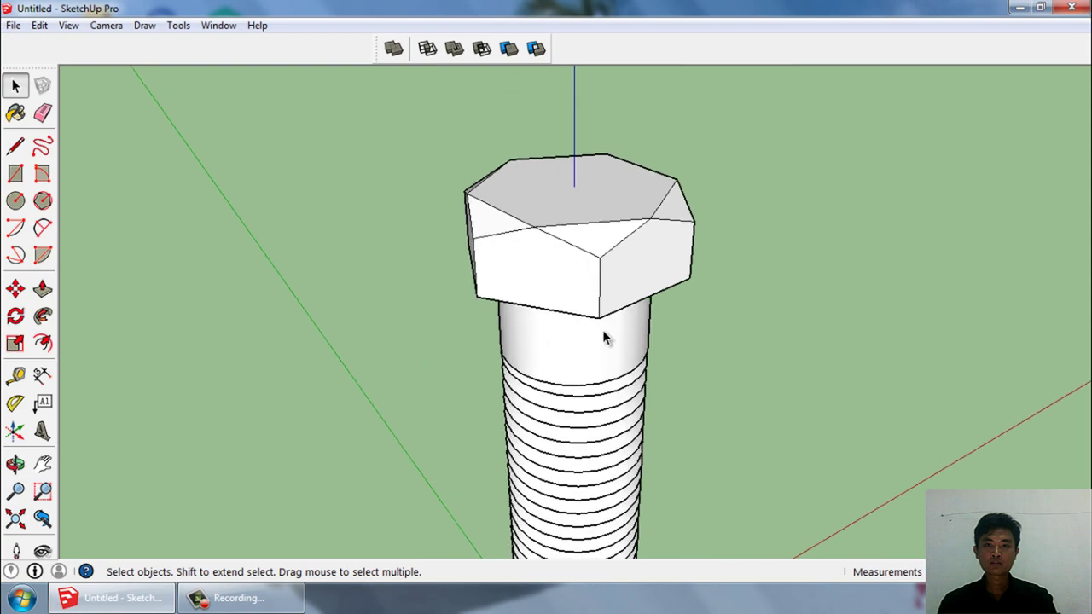
scroll(577, 352, "up", 3)
scroll(576, 354, "down", 3)
mouse_move(677, 347)
middle_mouse_down()
mouse_move(512, 370)
mouse_move(517, 290)
mouse_move(613, 336)
mouse_move(590, 488)
mouse_move(409, 418)
middle_mouse_up()
scroll(517, 290, "down", 2)
scroll(403, 385, "down", 2)
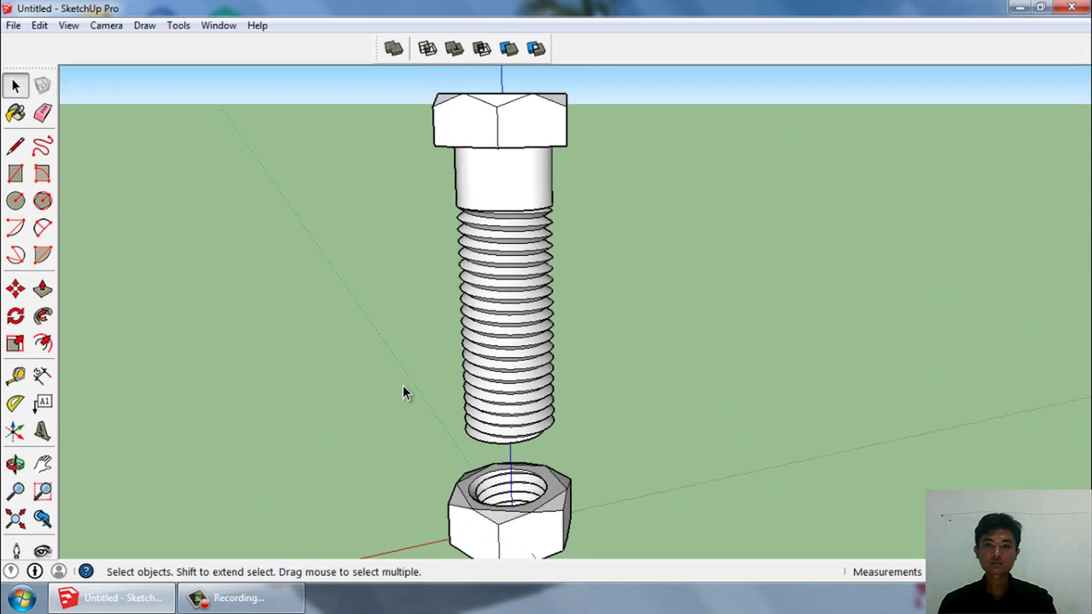
scroll(529, 559, "up", 2)
scroll(510, 559, "down", 1)
mouse_move(509, 559)
middle_mouse_down()
mouse_move(578, 392)
mouse_move(599, 434)
mouse_move(640, 386)
middle_mouse_up()
mouse_move(659, 387)
middle_mouse_down()
mouse_move(610, 461)
mouse_move(555, 451)
mouse_move(654, 438)
middle_mouse_up()
scroll(557, 477, "down", 3)
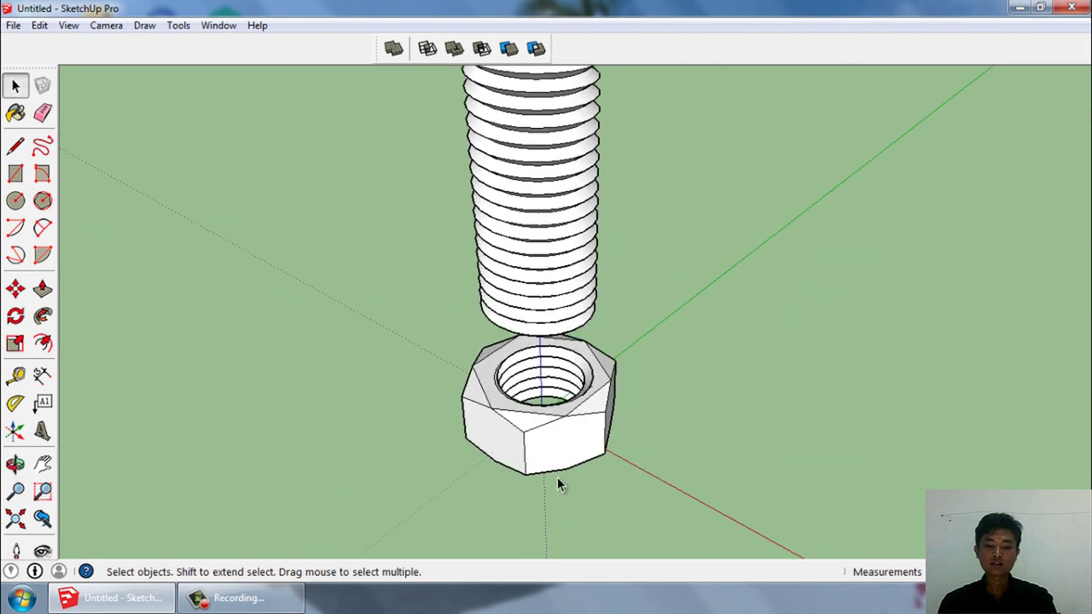
scroll(557, 477, "down", 3)
mouse_move(557, 477)
middle_mouse_down()
mouse_move(709, 438)
mouse_move(627, 504)
middle_mouse_up()
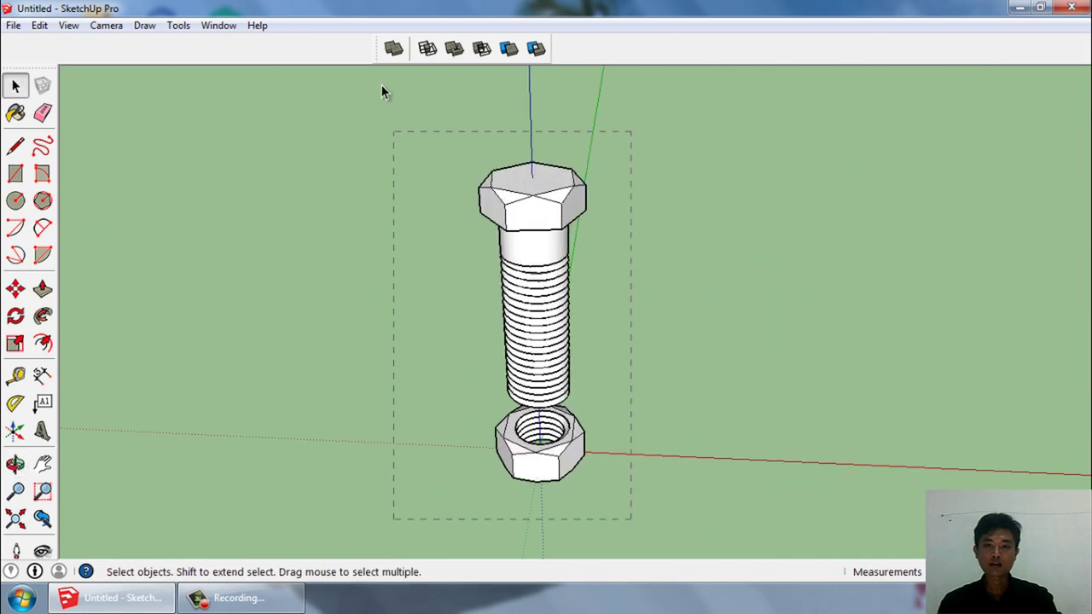
- Ctrl-Move copy the bolt and nut along the red axis, making three sets in a row
middle_click_drag(646, 381, 614, 424)
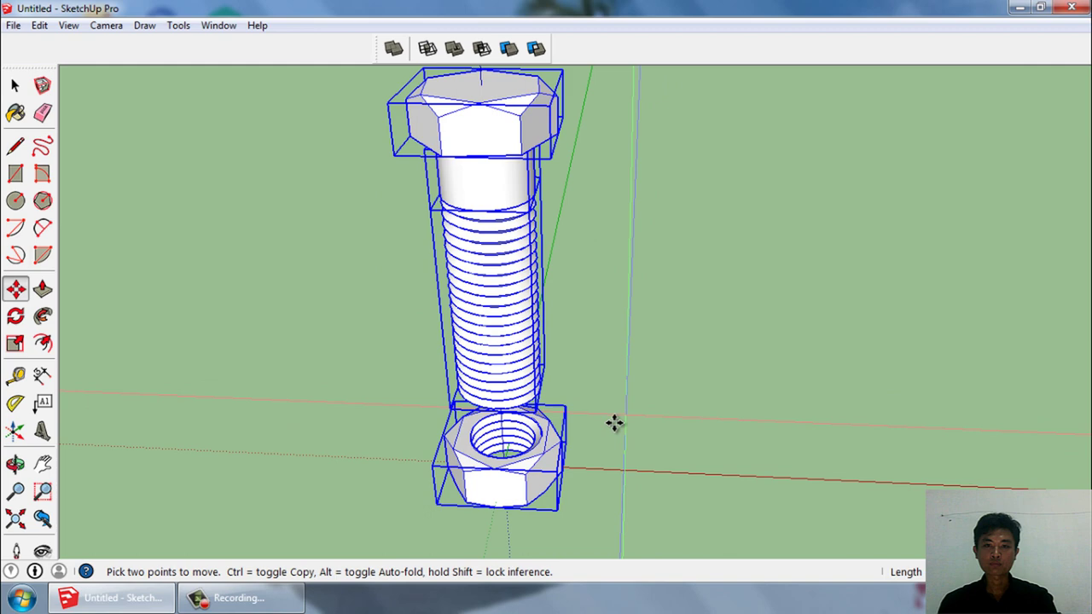
key("ctrl")
left_click(503, 509)
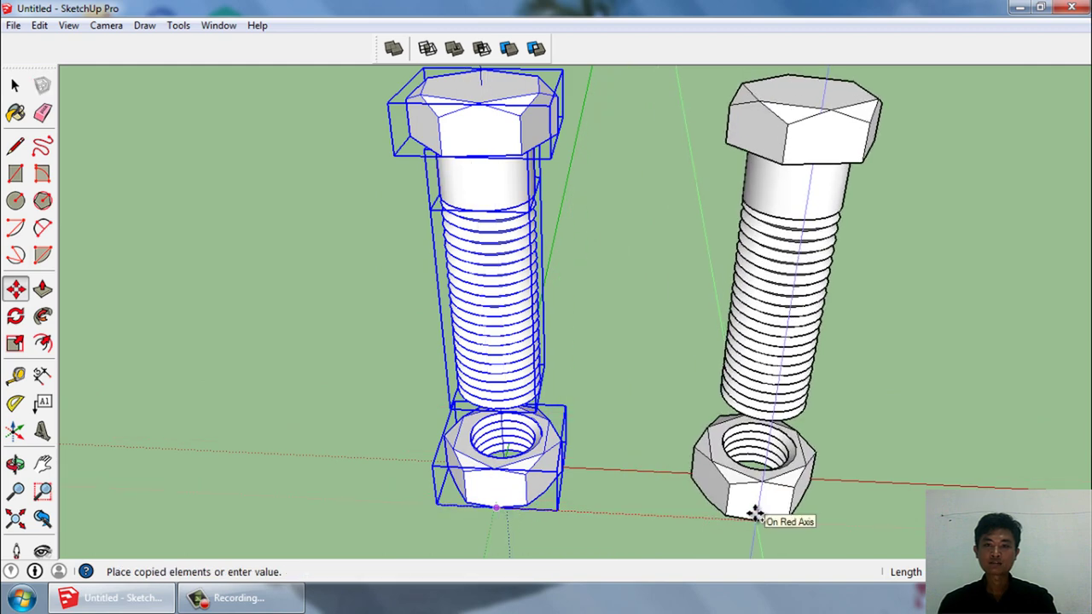
left_click(756, 511)
scroll(377, 363, "down", 3)
middle_click_drag(378, 364, 824, 510)
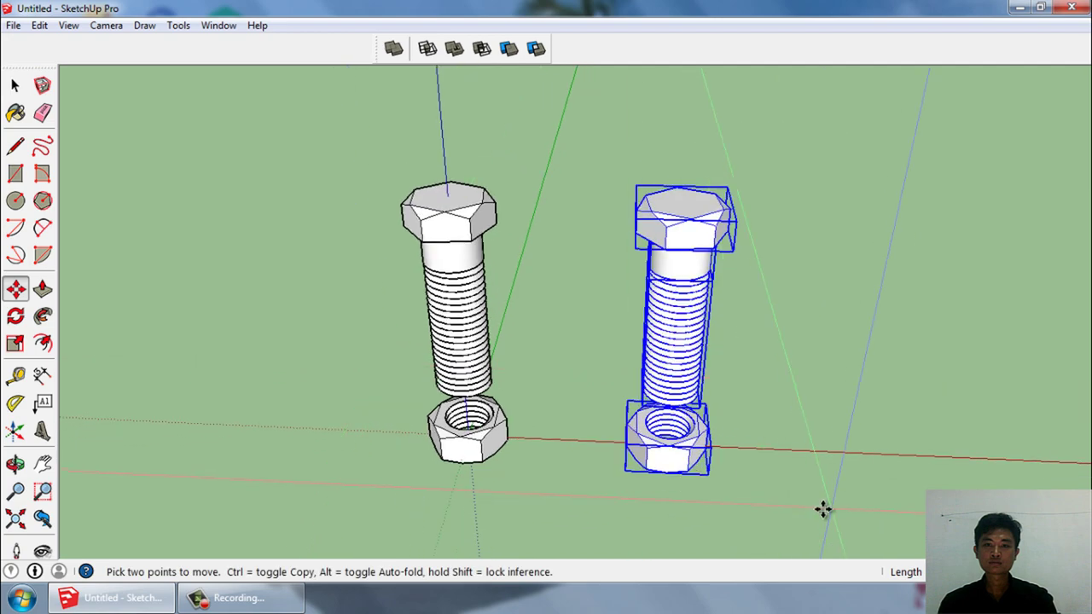
scroll(620, 465, "up", 5)
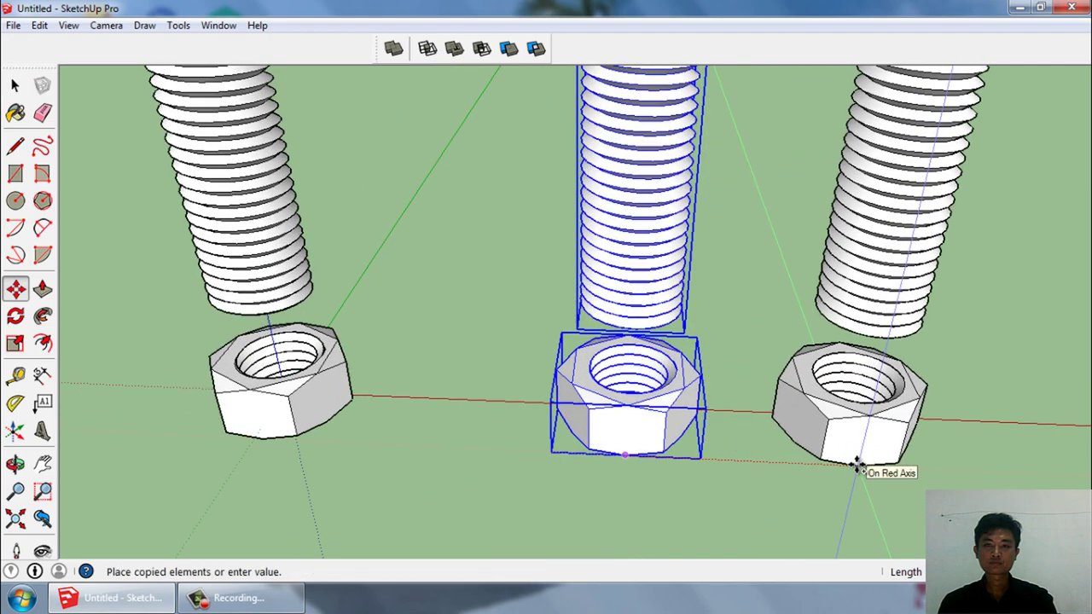
key("Return")
scroll(338, 357, "down", 5)
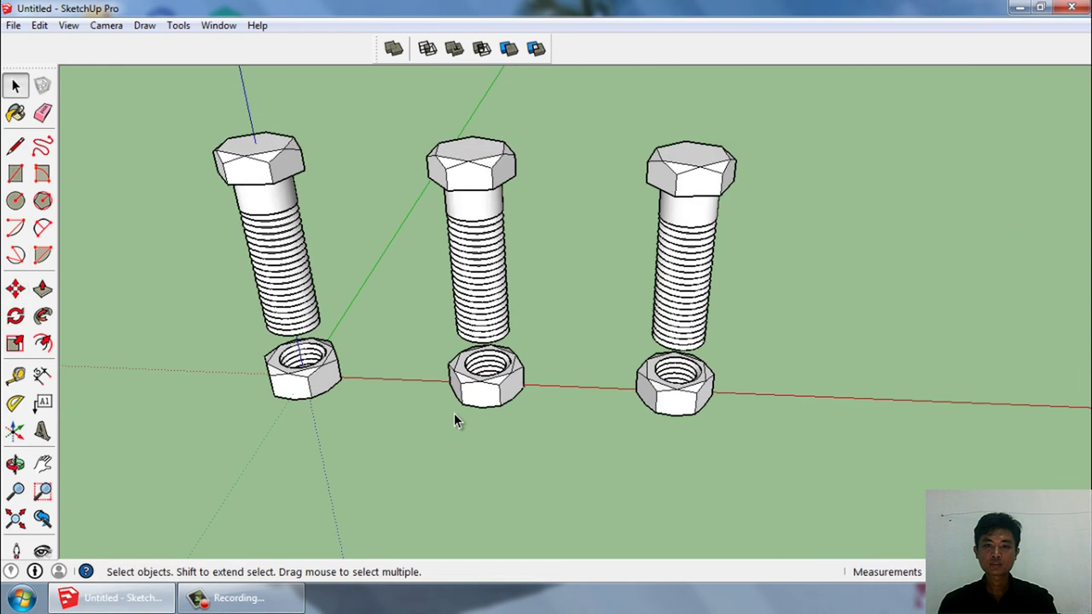
mouse_move(454, 413)
middle_mouse_down()
mouse_move(610, 302)
mouse_move(475, 415)
mouse_move(482, 437)
mouse_move(572, 499)
middle_mouse_up()
scroll(483, 431, "up", 2)
scroll(322, 277, "up", 2)
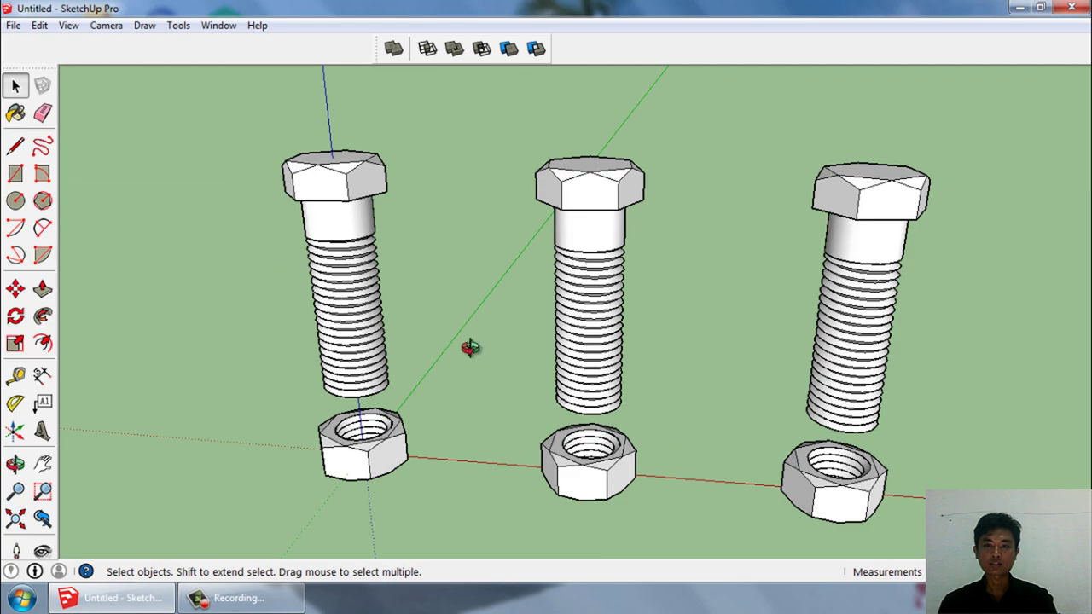
scroll(471, 347, "down", 2)
middle_click_drag(441, 314, 675, 410)
scroll(721, 401, "up", 1)
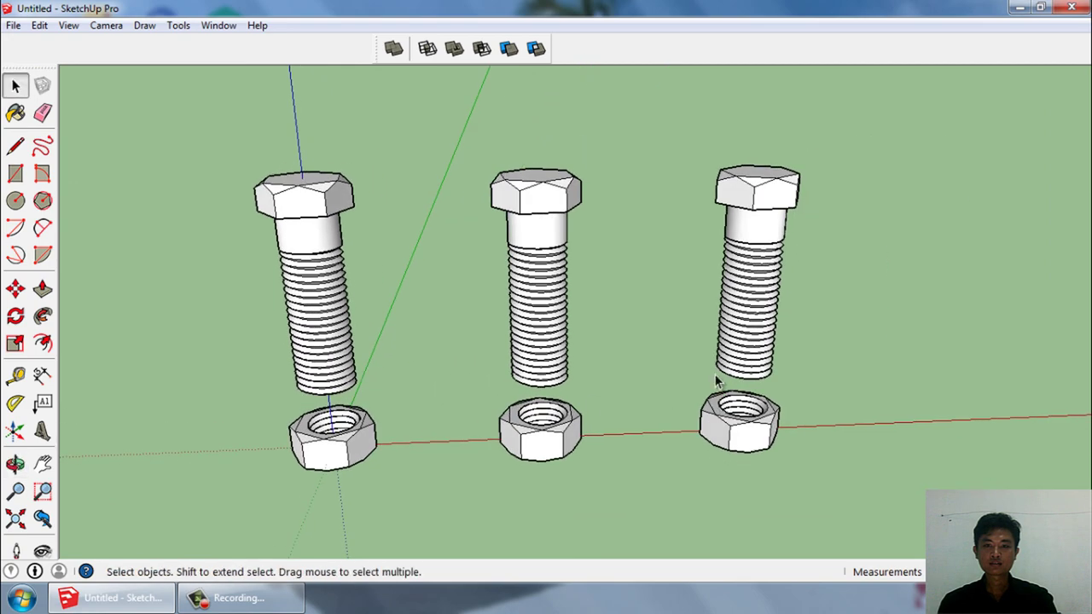
mouse_move(701, 354)
middle_mouse_down()
mouse_move(731, 385)
mouse_move(524, 392)
mouse_move(705, 366)
mouse_move(690, 336)
mouse_move(626, 334)
mouse_move(816, 353)
mouse_move(872, 384)
mouse_move(680, 380)
mouse_move(967, 385)
mouse_move(694, 341)
mouse_move(1021, 394)
mouse_move(903, 392)
mouse_move(913, 386)
middle_mouse_up()
scroll(675, 402, "up", 2)
scroll(688, 330, "up", 2)
scroll(688, 329, "down", 2)
scroll(653, 371, "down", 2)
key("space")
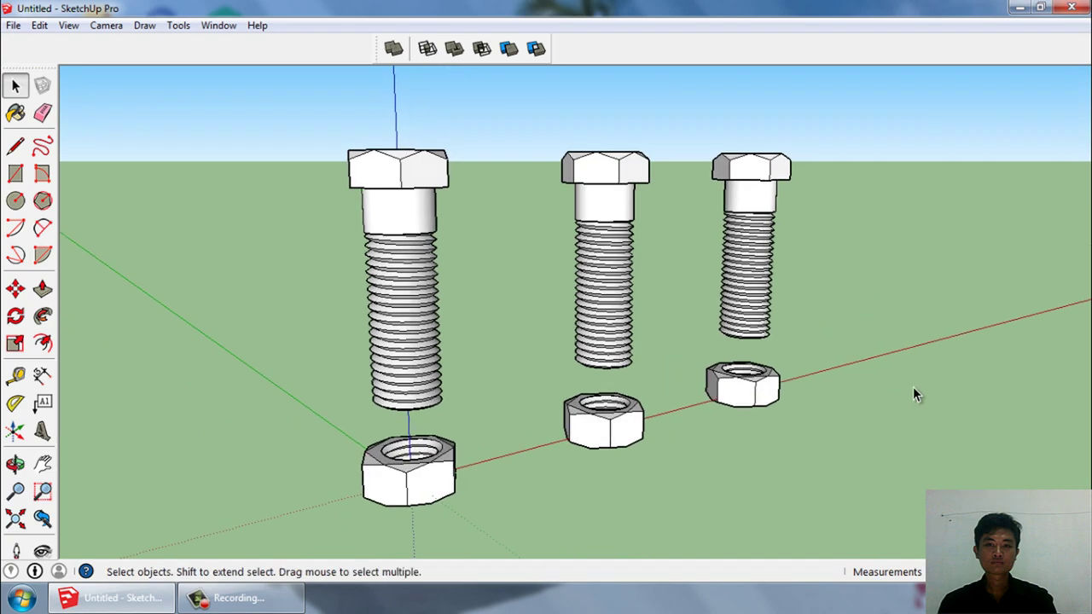
key("o")
mouse_move(887, 385)
left_mouse_down()
mouse_move(853, 393)
mouse_move(726, 378)
mouse_move(648, 390)
mouse_move(821, 385)
mouse_move(674, 383)
left_mouse_up()
key("space")
key("o")
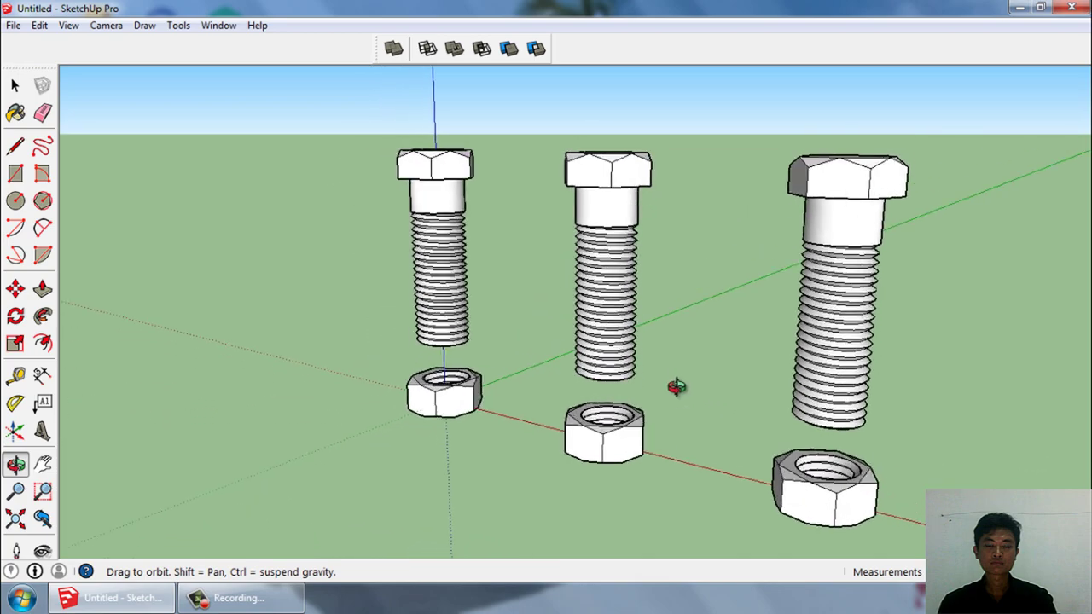
key("space")
middle_click_drag(655, 372, 952, 418)
key("o")
mouse_move(952, 417)
left_mouse_down()
mouse_move(665, 383)
mouse_move(785, 370)
left_mouse_up()
key("space")
mouse_move(785, 370)
middle_mouse_down()
mouse_move(555, 366)
mouse_move(765, 386)
mouse_move(599, 420)
mouse_move(768, 390)
mouse_move(731, 398)
middle_mouse_up()
key("o")
mouse_move(913, 438)
left_mouse_down()
mouse_move(858, 412)
mouse_move(671, 389)
left_mouse_up()
key("space")
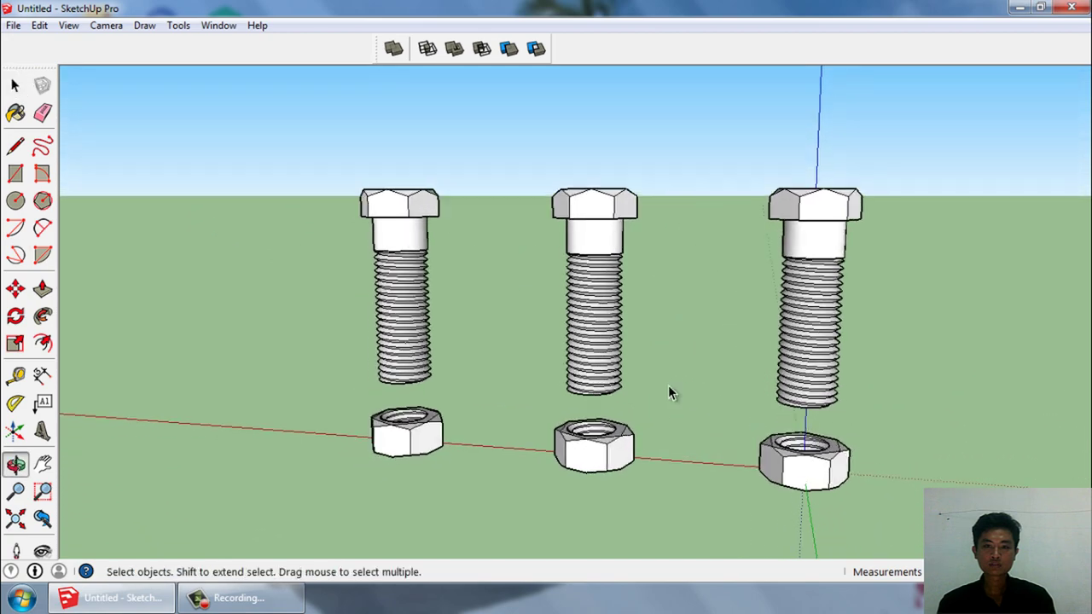
middle_click_drag(670, 388, 595, 380)
- Open the Materials library and switch its category to Colors-Named
left_click(13, 110)
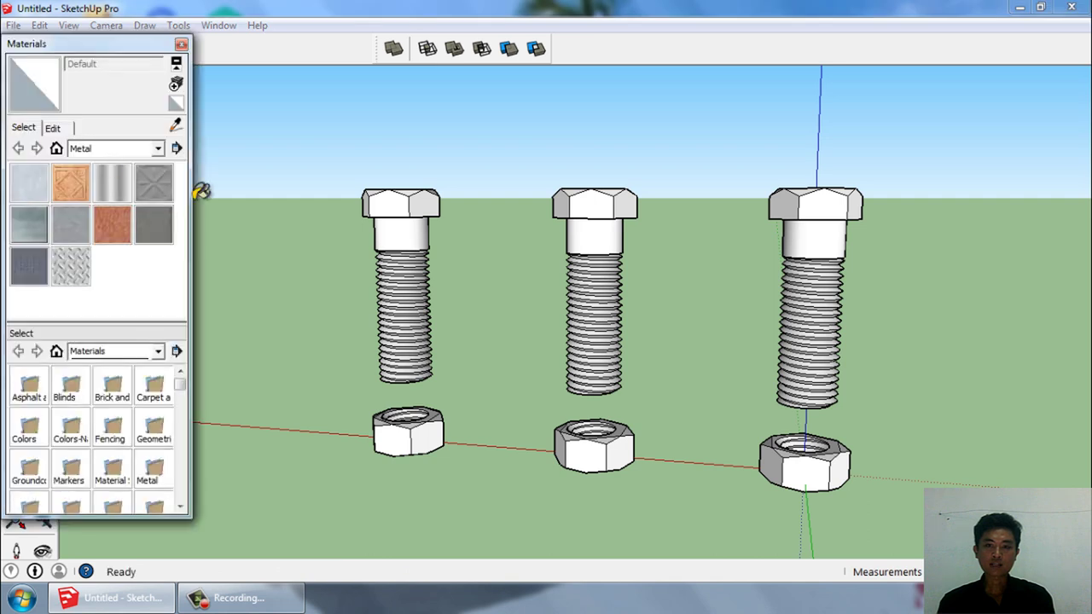
left_click(157, 149)
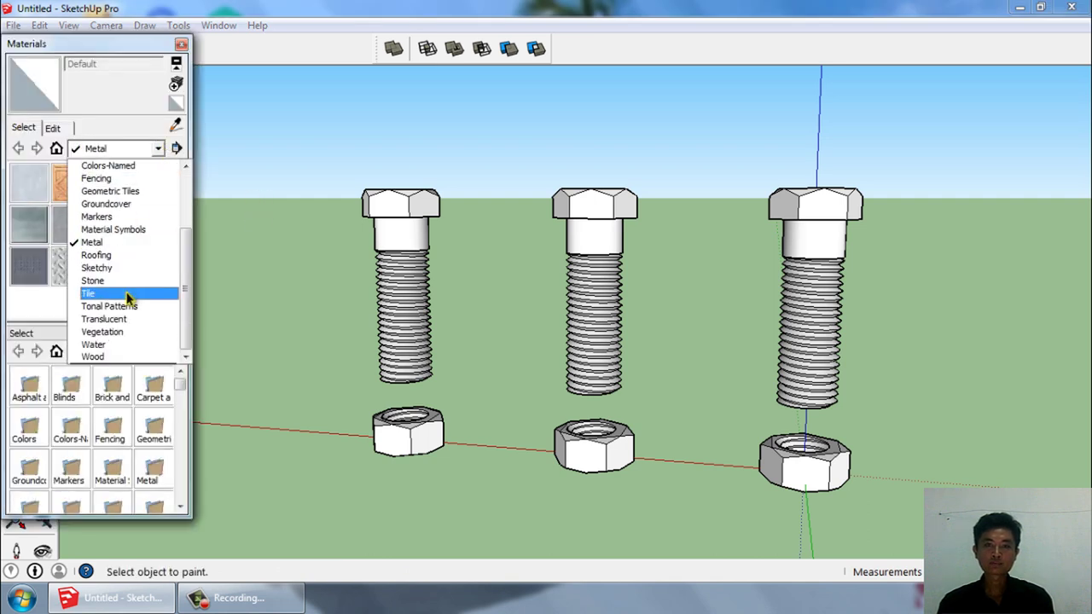
left_click(126, 293)
left_click(150, 150)
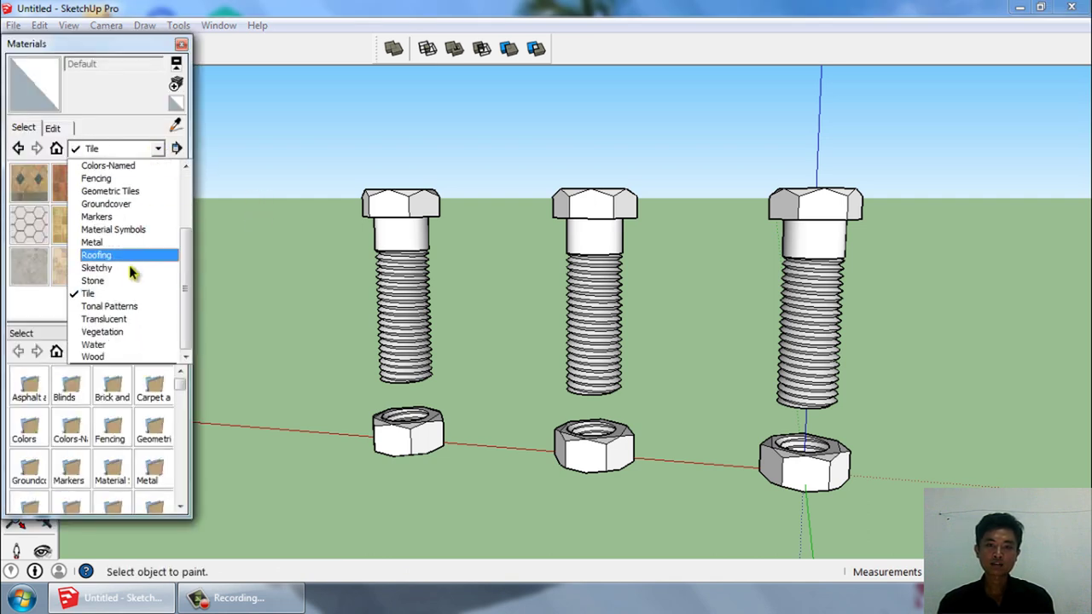
left_click(127, 282)
left_click(157, 158)
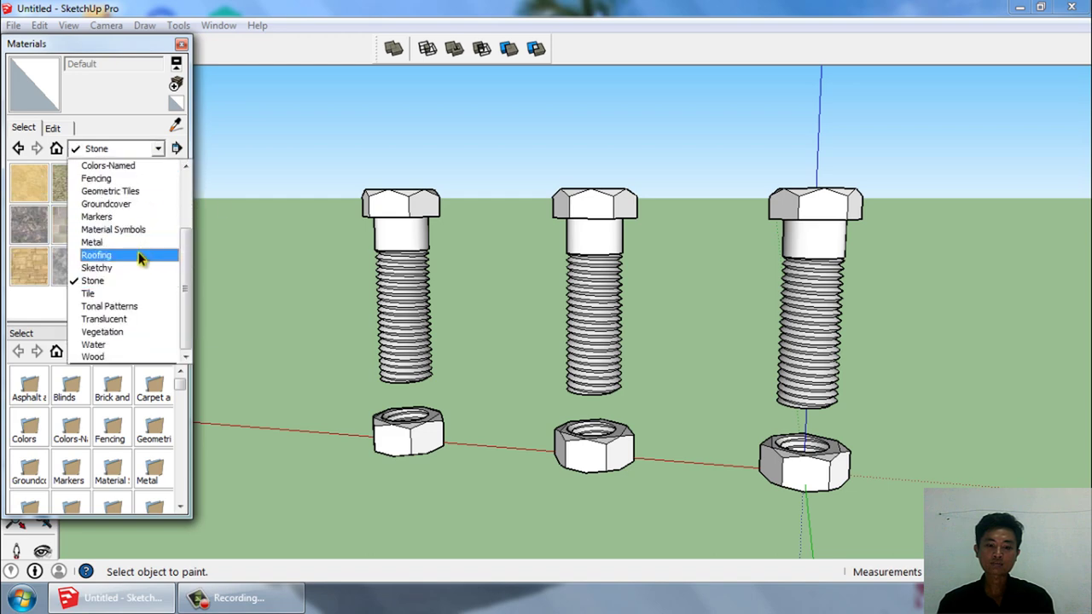
left_click(141, 246)
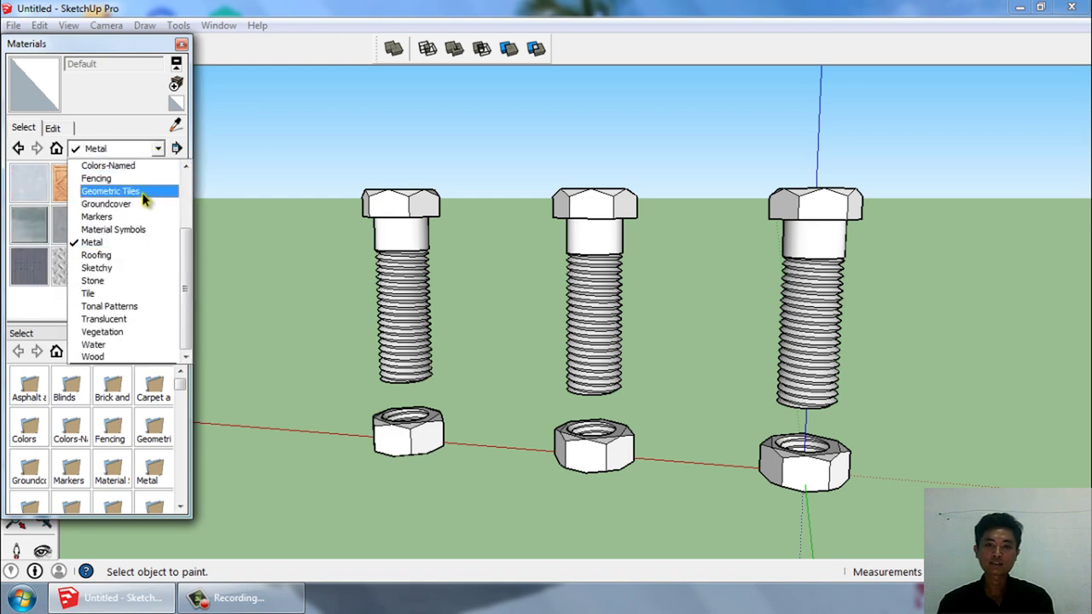
left_click(111, 165)
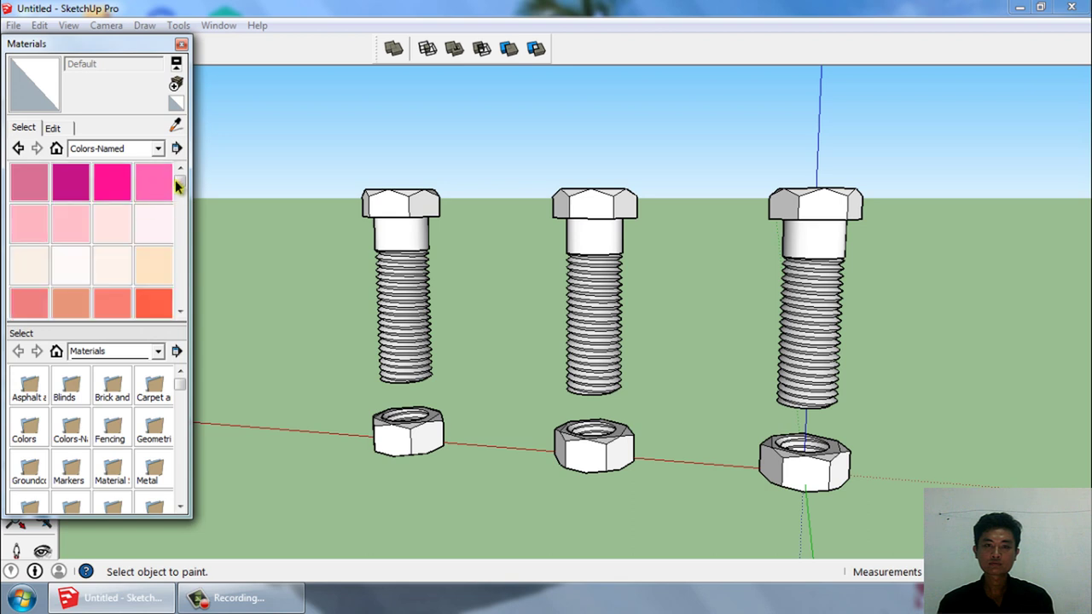
- Paint the left bolt and nut 0056_Yellow
left_click_drag(179, 181, 182, 224)
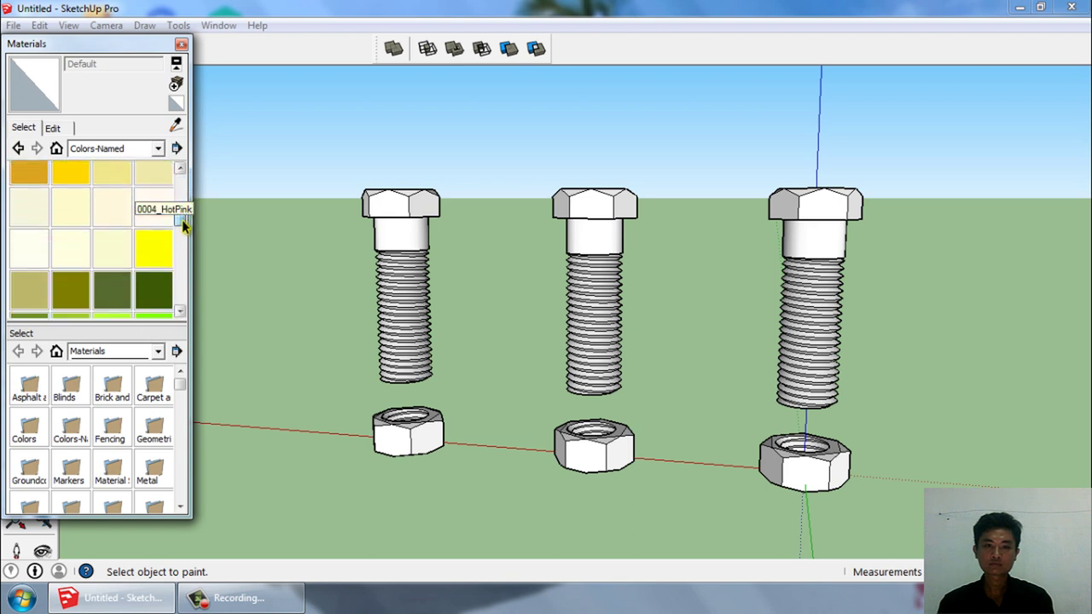
left_click(166, 236)
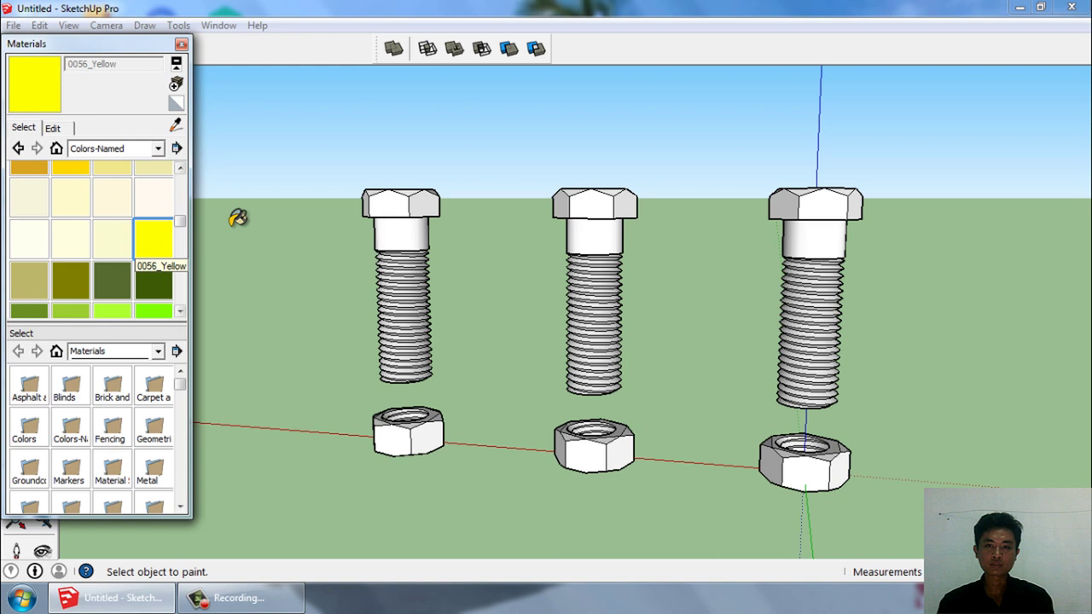
left_click(379, 206)
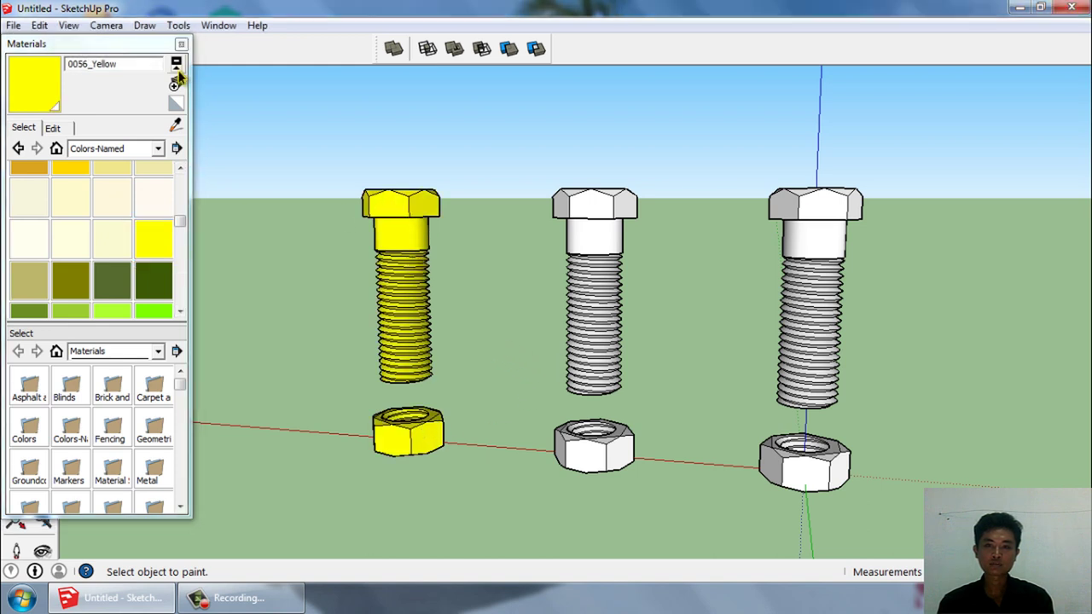
- Paint the right bolt and nut 0045_Goldenrod, then close the Materials panel
left_click_drag(180, 222, 181, 213)
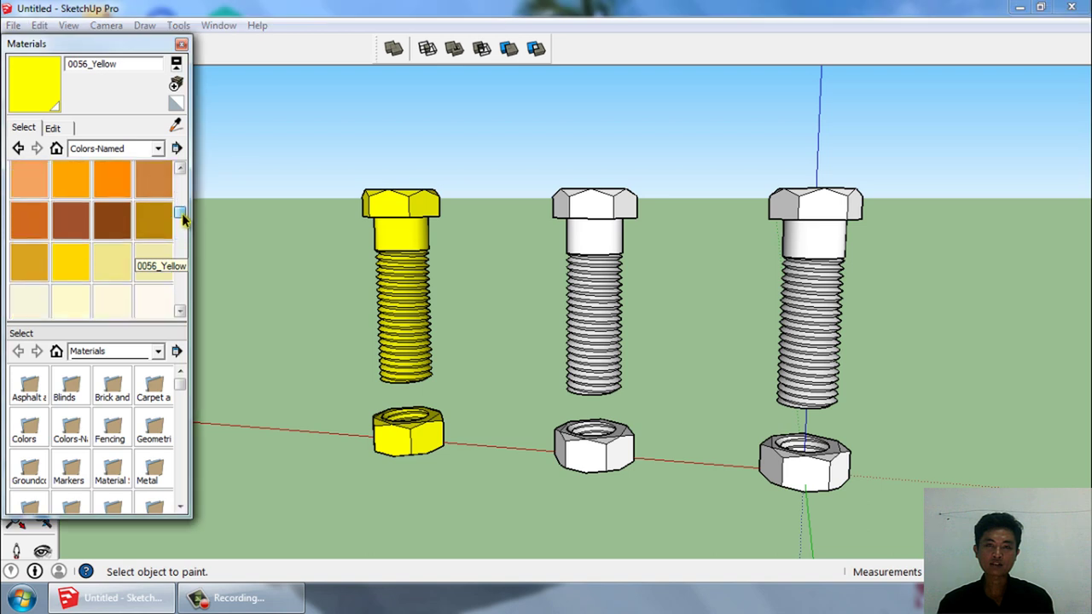
left_click(71, 260)
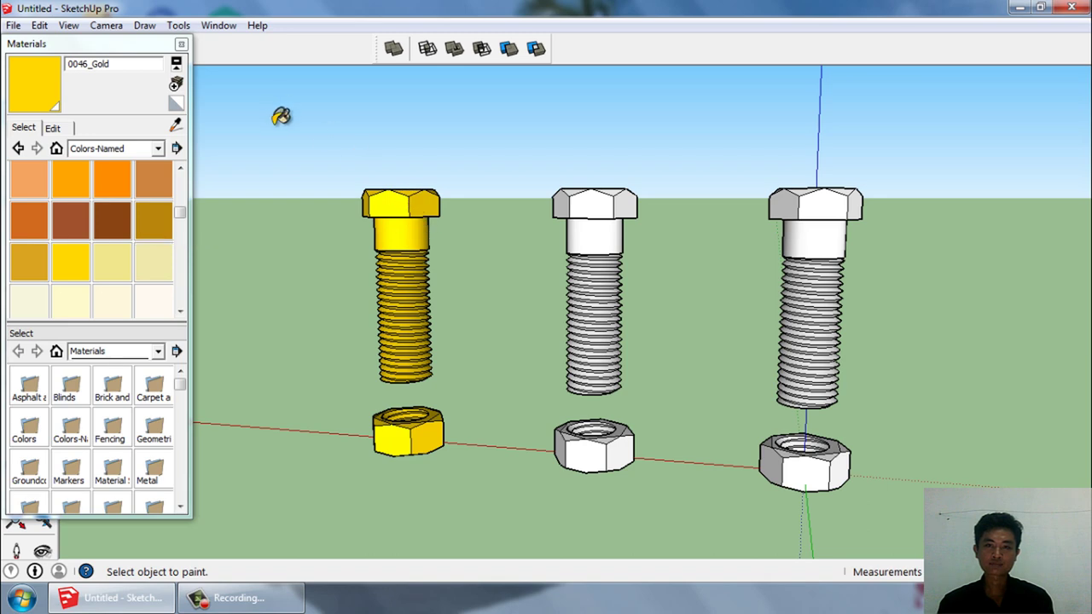
key("space")
mouse_move(222, 153)
middle_mouse_down()
mouse_move(726, 378)
mouse_move(694, 366)
mouse_move(919, 443)
middle_mouse_up()
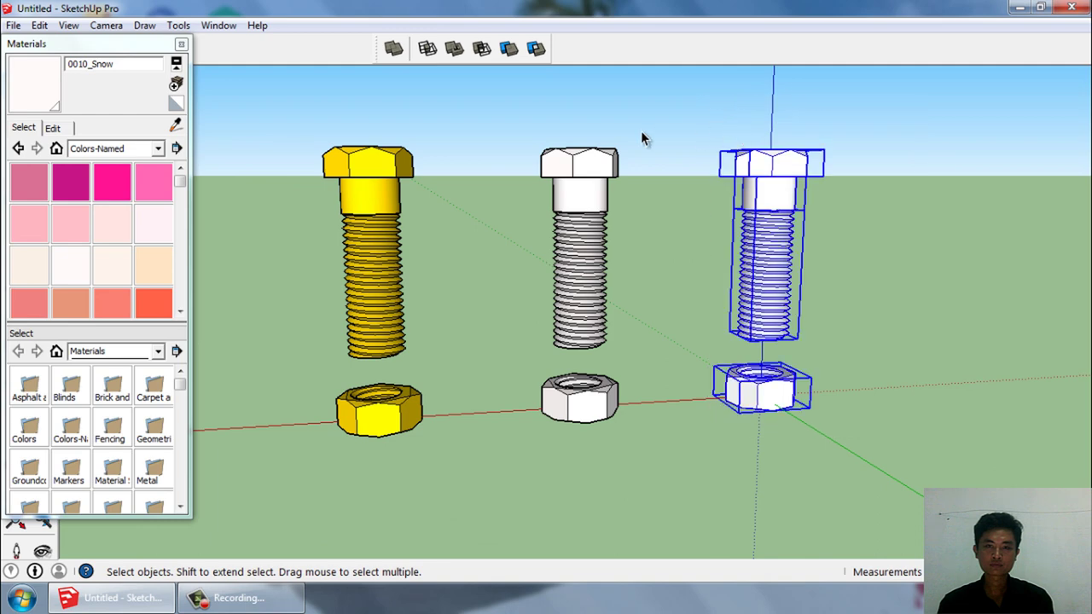
left_click_drag(176, 189, 183, 221)
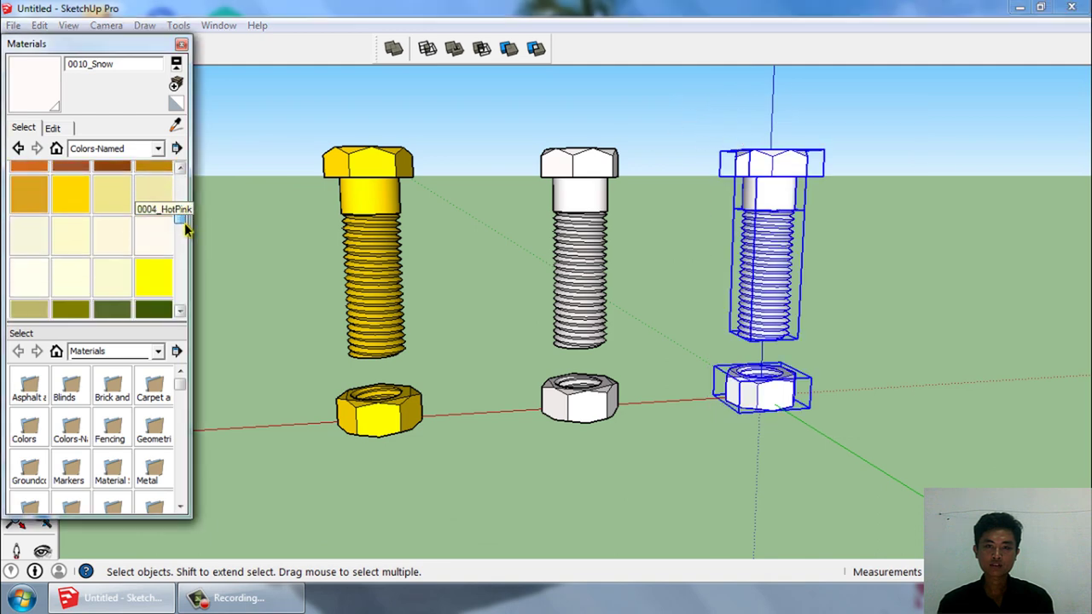
left_click(71, 194)
left_click(776, 267)
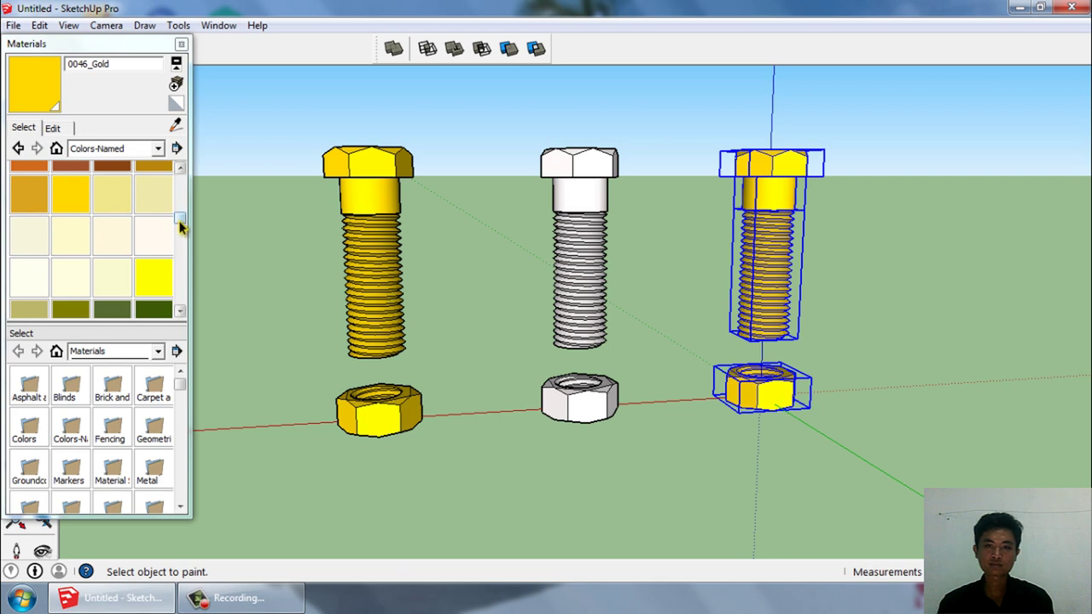
left_click_drag(180, 226, 182, 220)
left_click(779, 232)
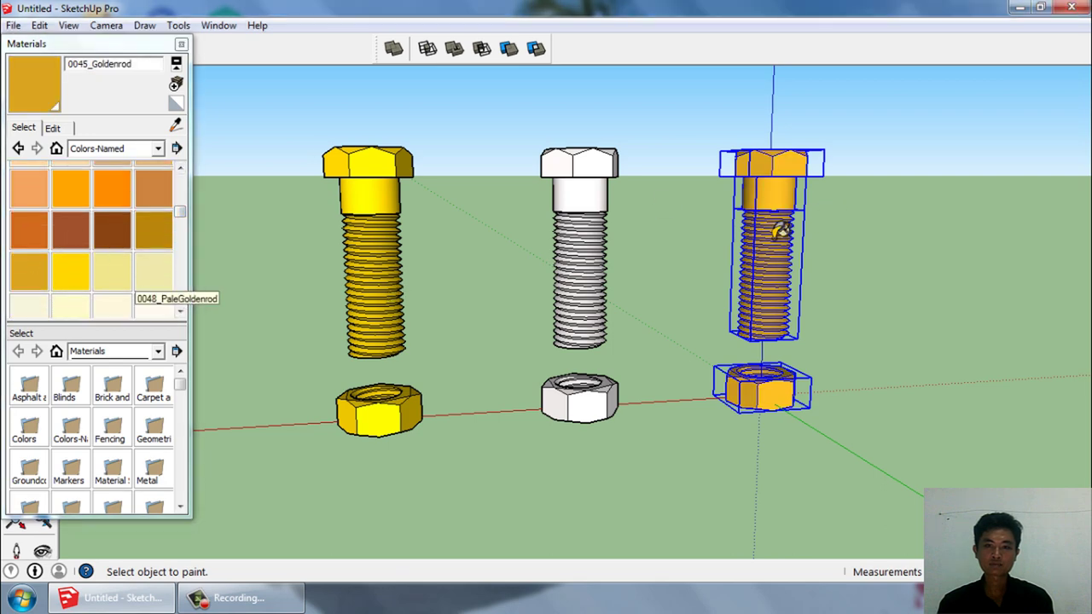
left_click(920, 349)
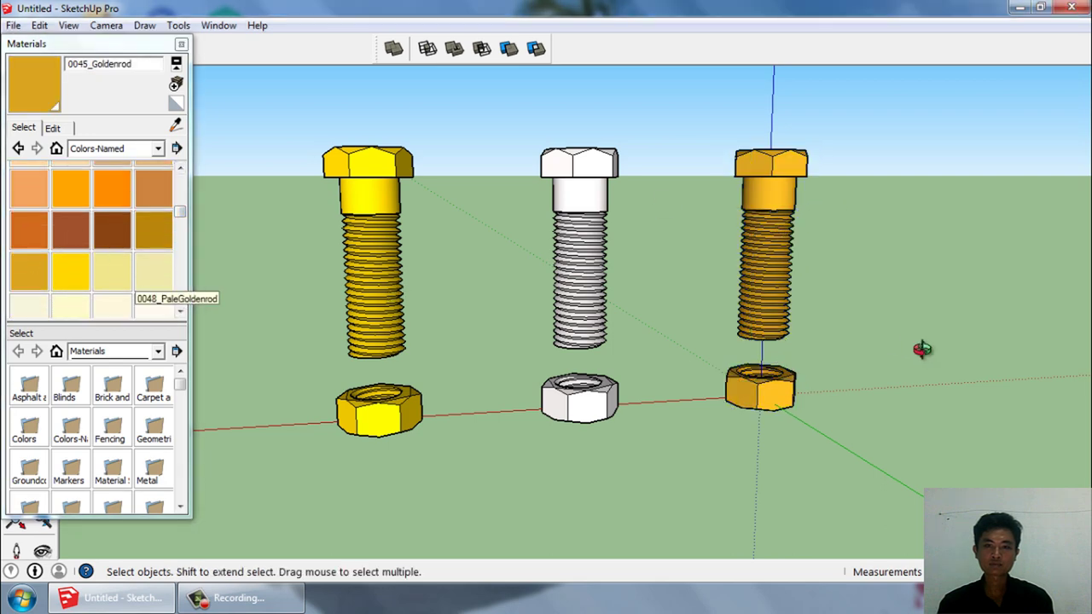
left_click(181, 43)
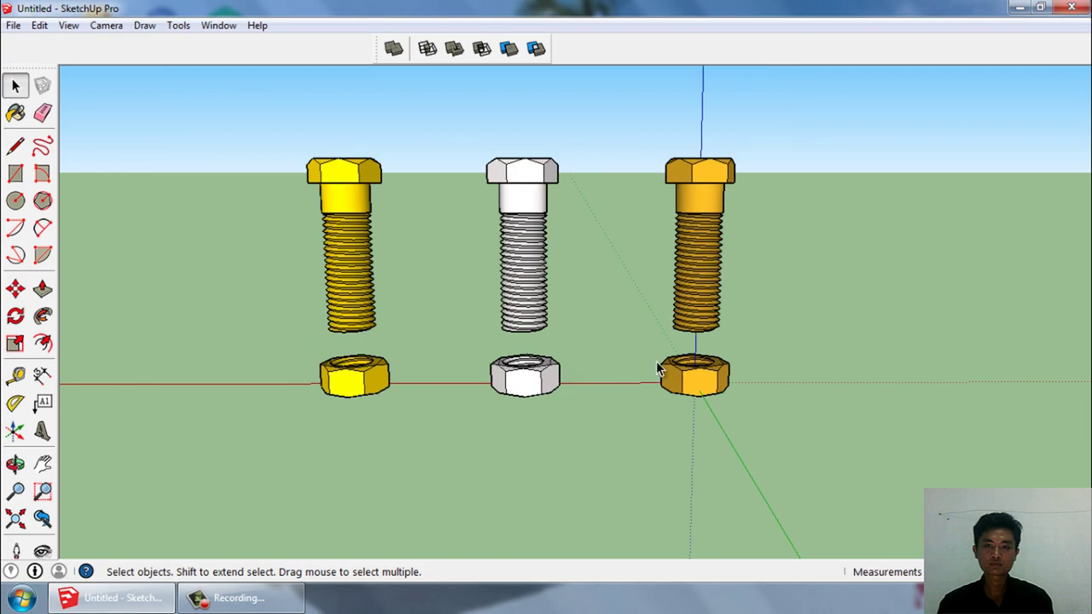
middle_click_drag(770, 399, 654, 417)
mouse_move(782, 383)
middle_mouse_down()
mouse_move(568, 429)
mouse_move(720, 418)
mouse_move(709, 354)
mouse_move(386, 373)
middle_mouse_up()
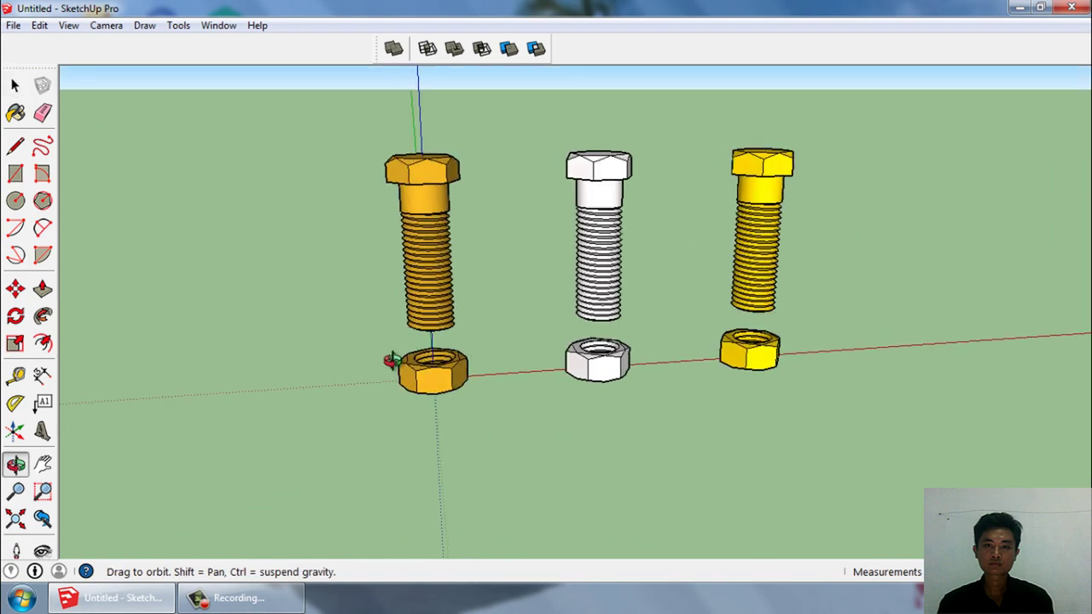
mouse_move(768, 341)
middle_mouse_down()
mouse_move(685, 302)
mouse_move(709, 304)
mouse_move(671, 318)
mouse_move(751, 333)
mouse_move(841, 293)
mouse_move(794, 341)
mouse_move(758, 324)
mouse_move(657, 341)
mouse_move(663, 390)
mouse_move(759, 394)
mouse_move(565, 390)
mouse_move(610, 394)
mouse_move(523, 361)
mouse_move(639, 353)
mouse_move(541, 344)
middle_mouse_up()
mouse_move(831, 366)
middle_mouse_down()
mouse_move(512, 341)
mouse_move(524, 370)
mouse_move(811, 360)
mouse_move(707, 373)
mouse_move(911, 371)
mouse_move(836, 366)
middle_mouse_up()
mouse_move(955, 392)
middle_mouse_down()
mouse_move(788, 405)
mouse_move(520, 375)
middle_mouse_up()
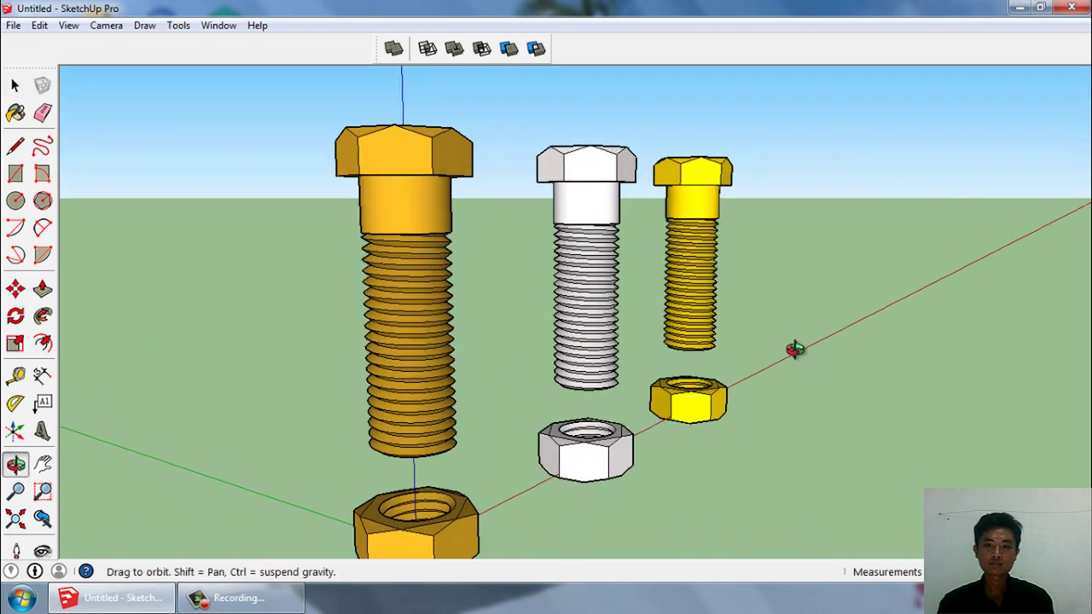
mouse_move(793, 354)
middle_mouse_down()
mouse_move(670, 361)
mouse_move(897, 361)
mouse_move(767, 367)
middle_mouse_up()
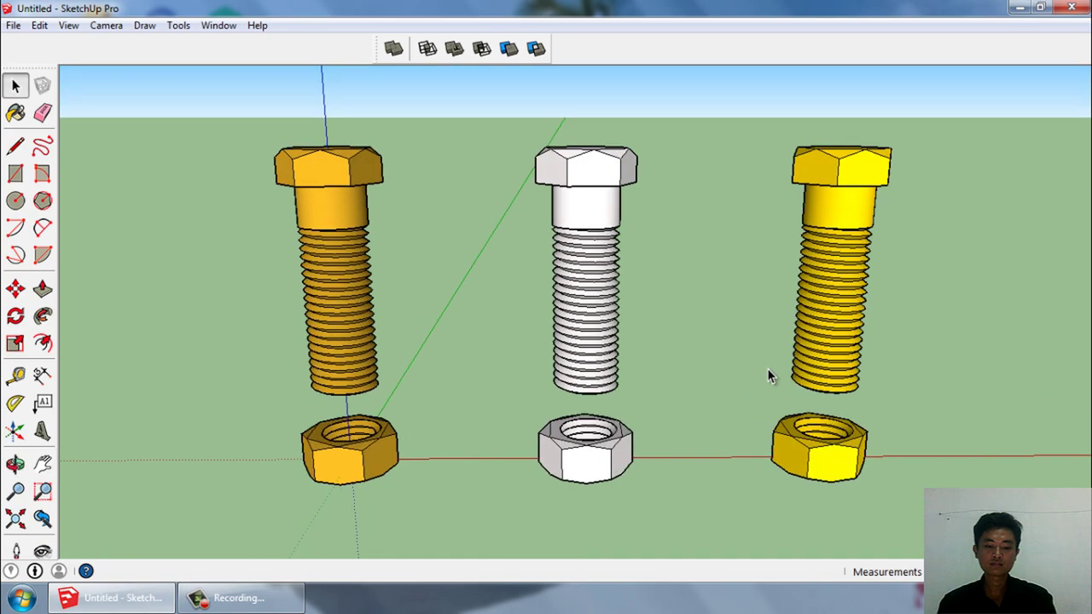